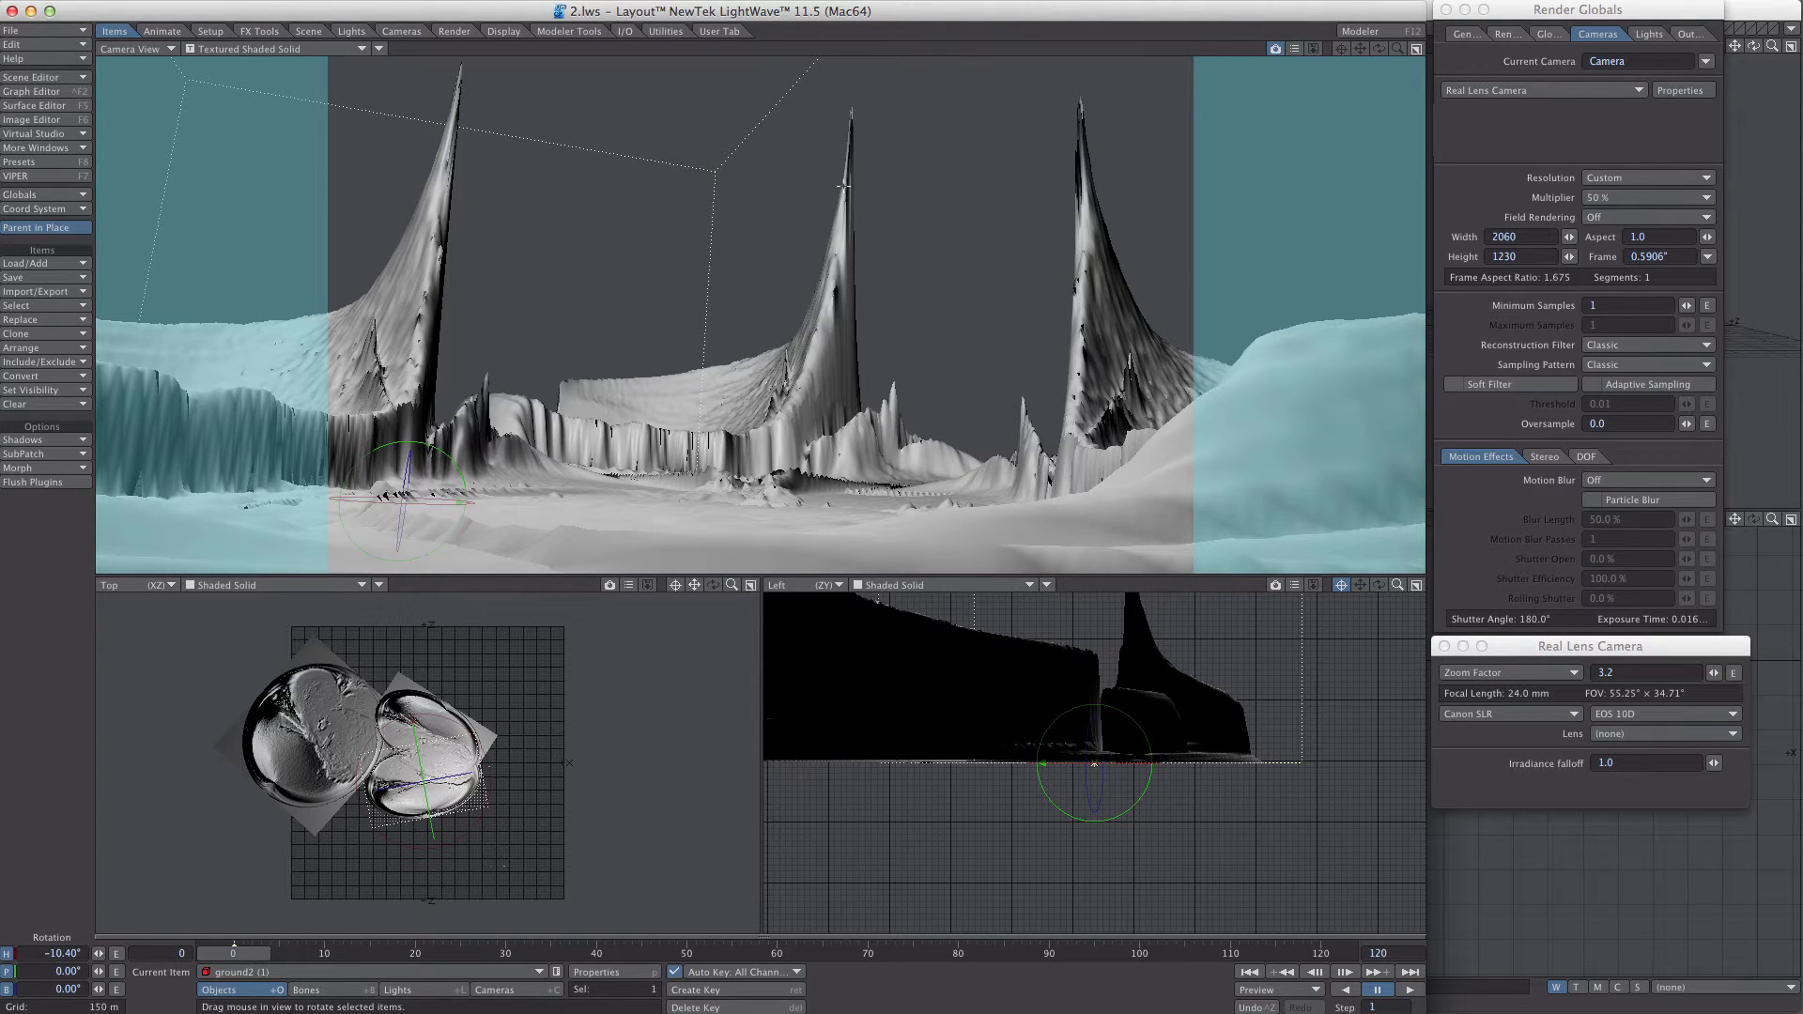
- Switch to Modeler and examine the ground2 terrain mesh and its polygon statistics
left_click(1366, 32)
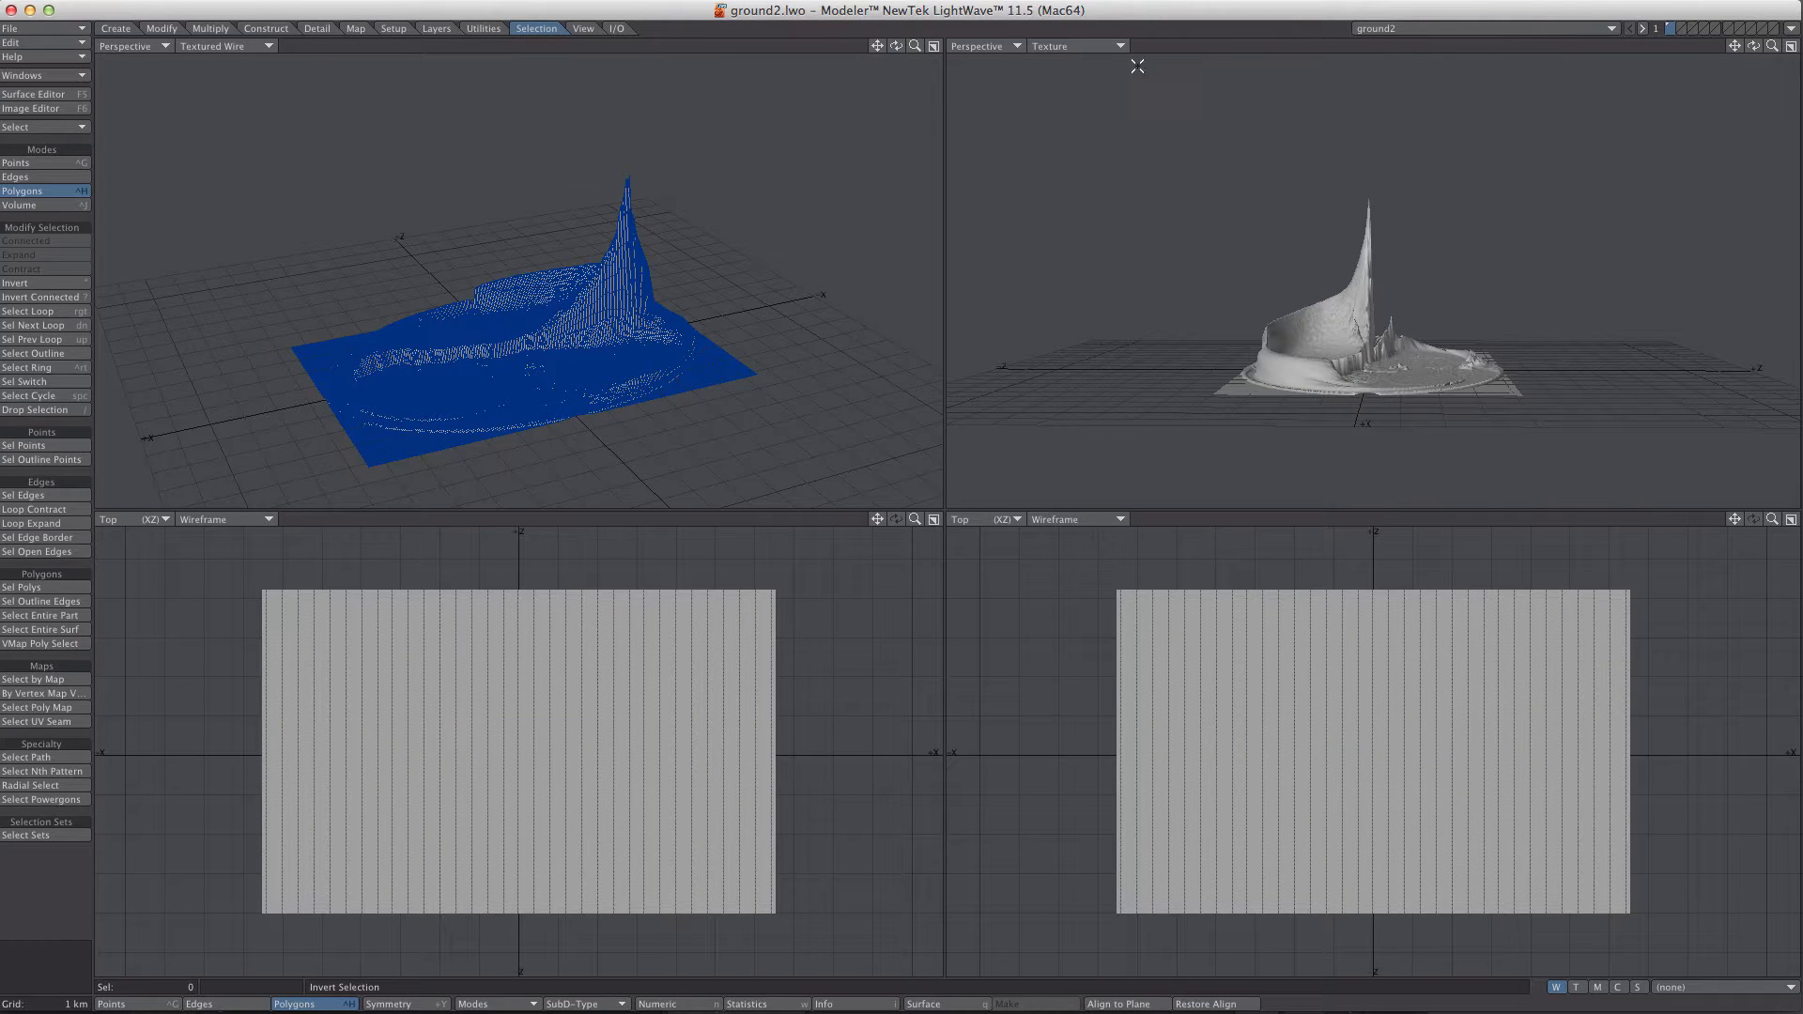
key("a")
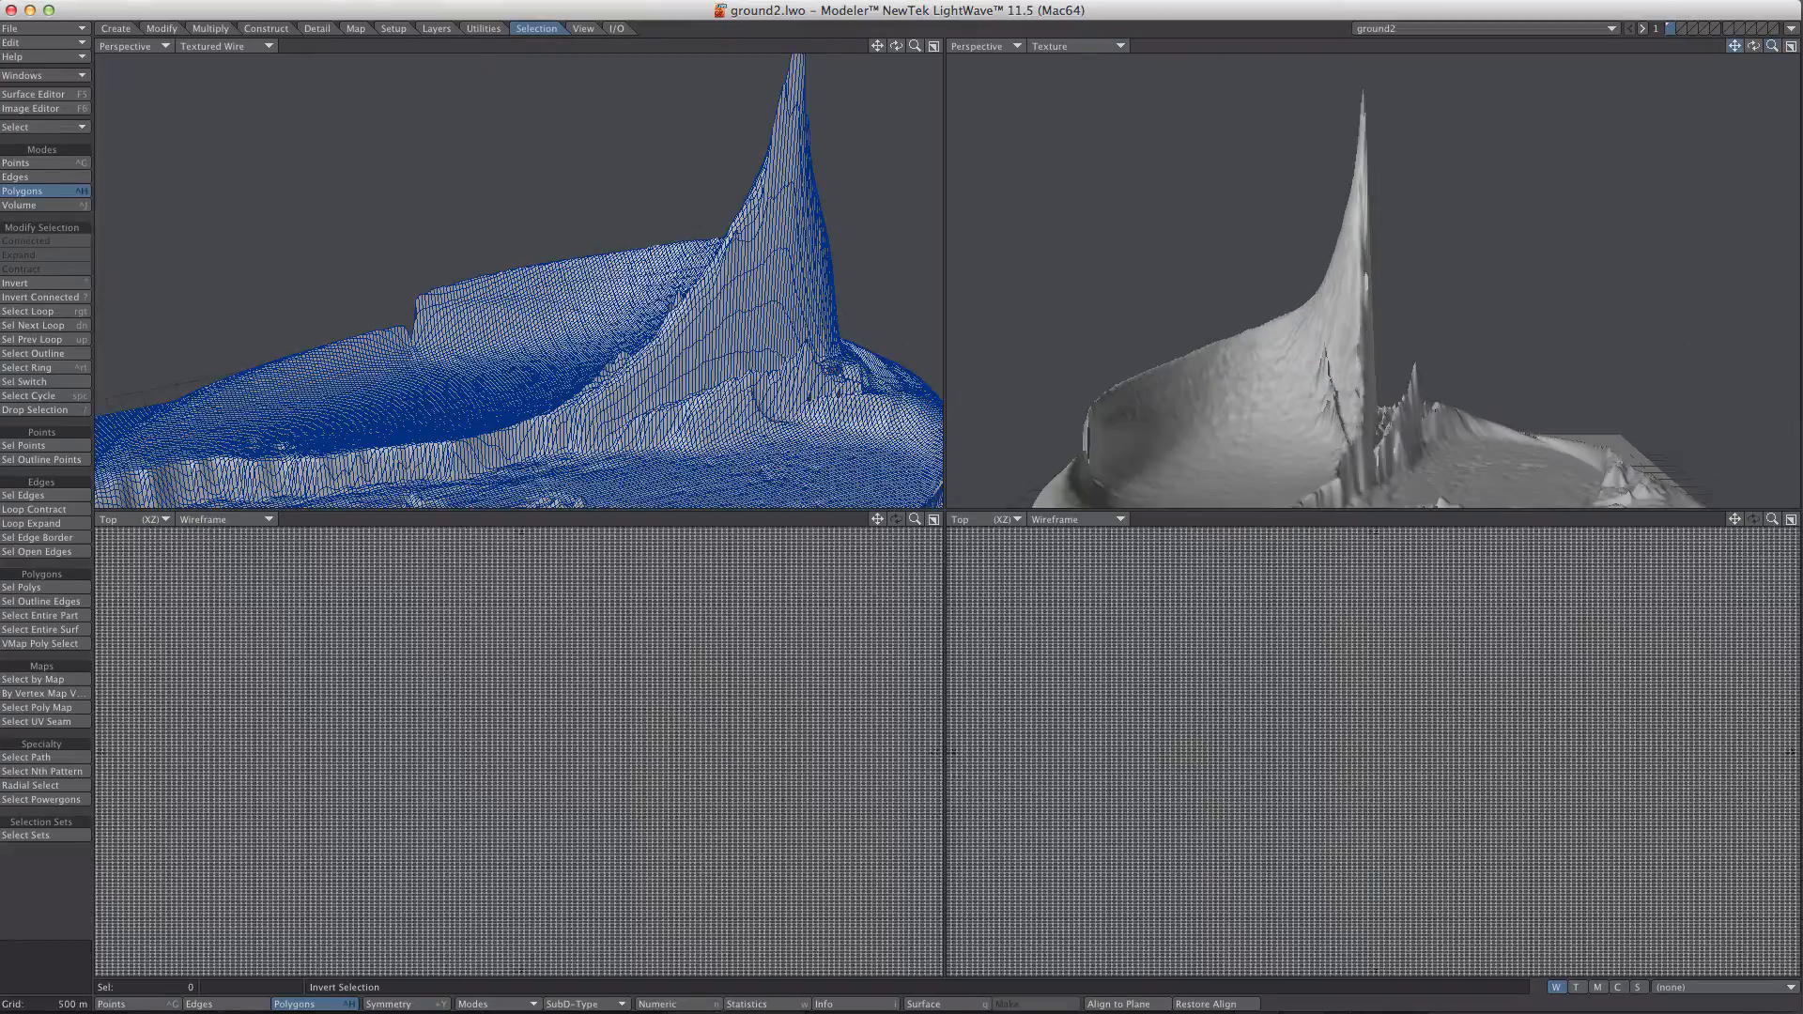
key("period")
key("period")
key("period")
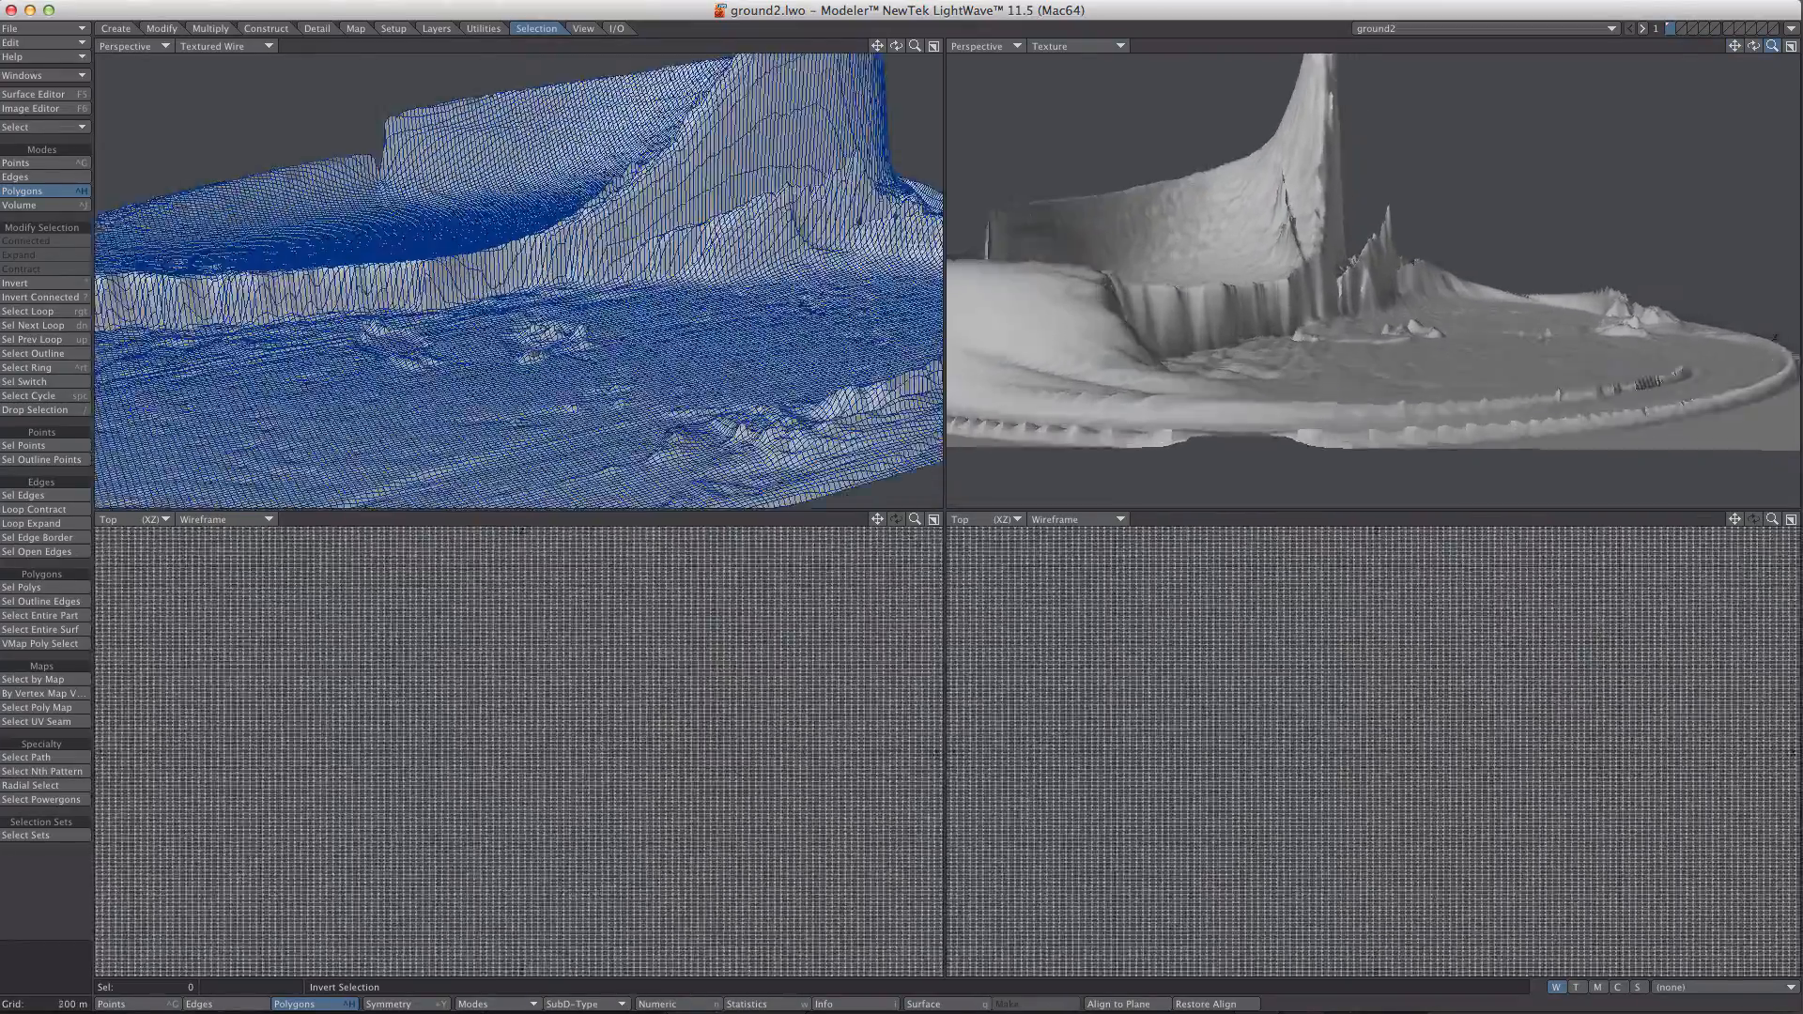
key("period")
mouse_move(1771, 46)
left_mouse_down()
mouse_move(1802, 55)
mouse_move(1747, 54)
left_mouse_up()
key("period")
key("w")
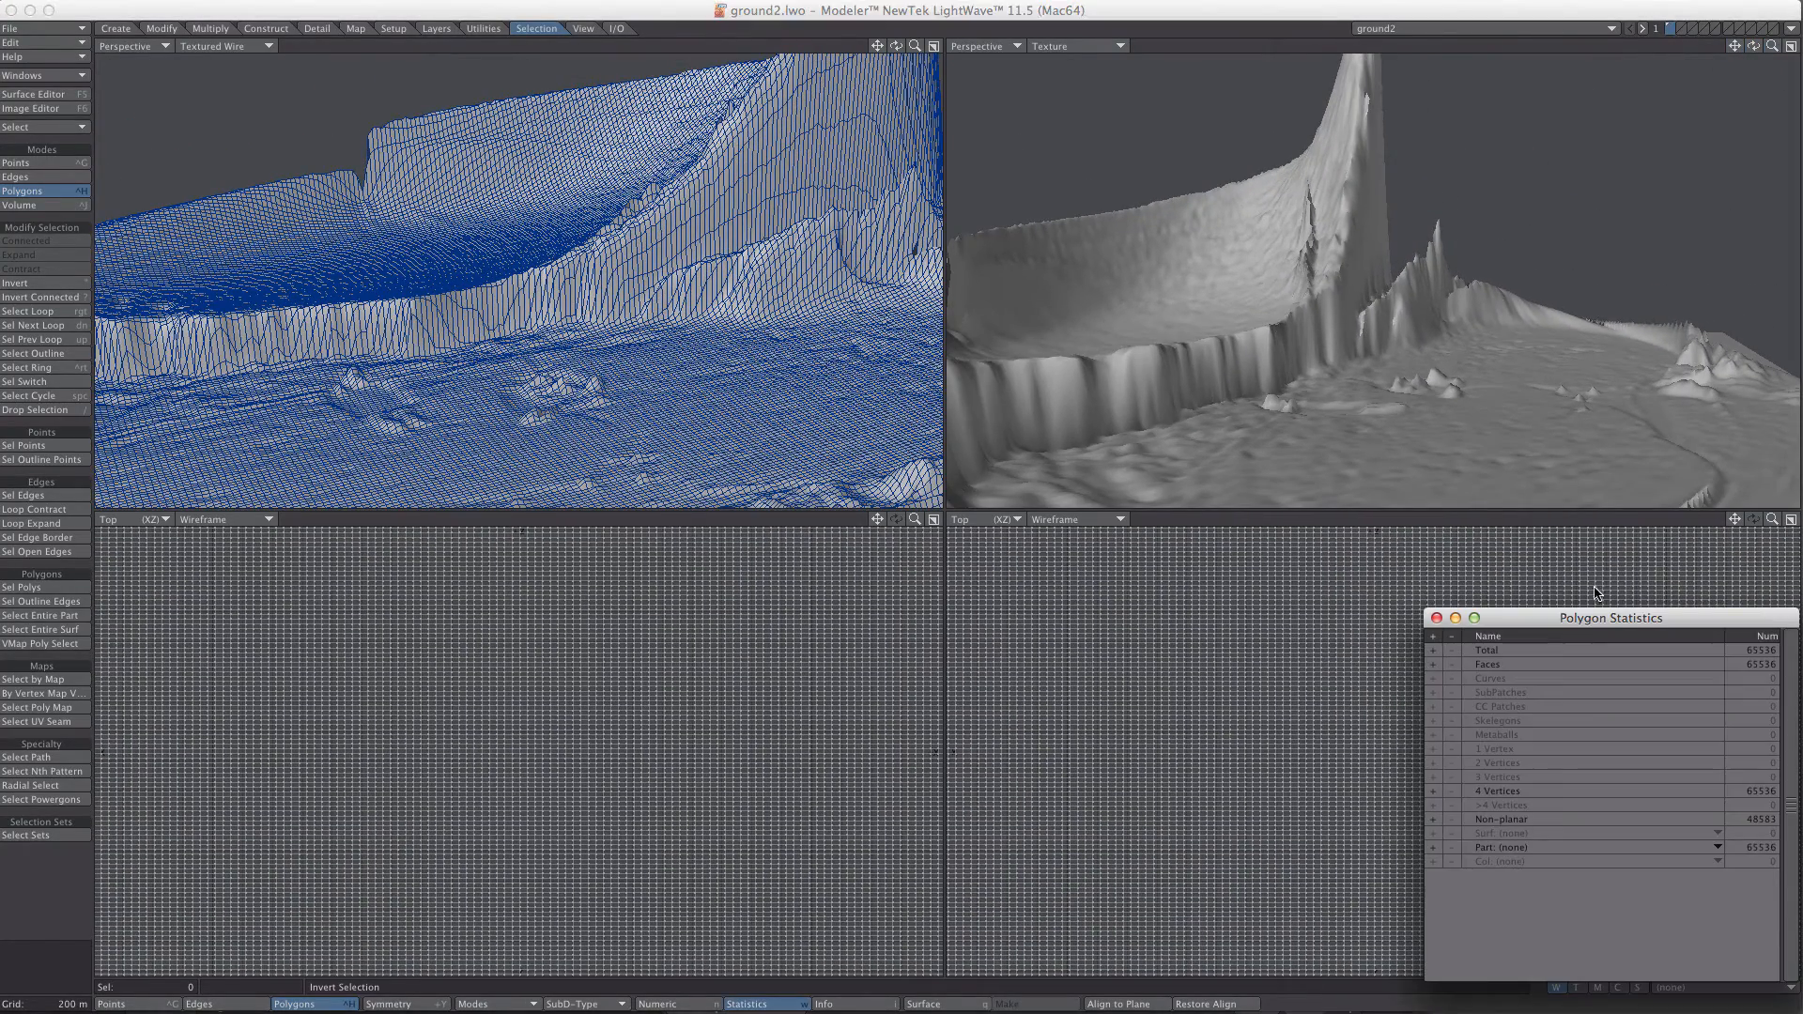
left_click(1436, 618)
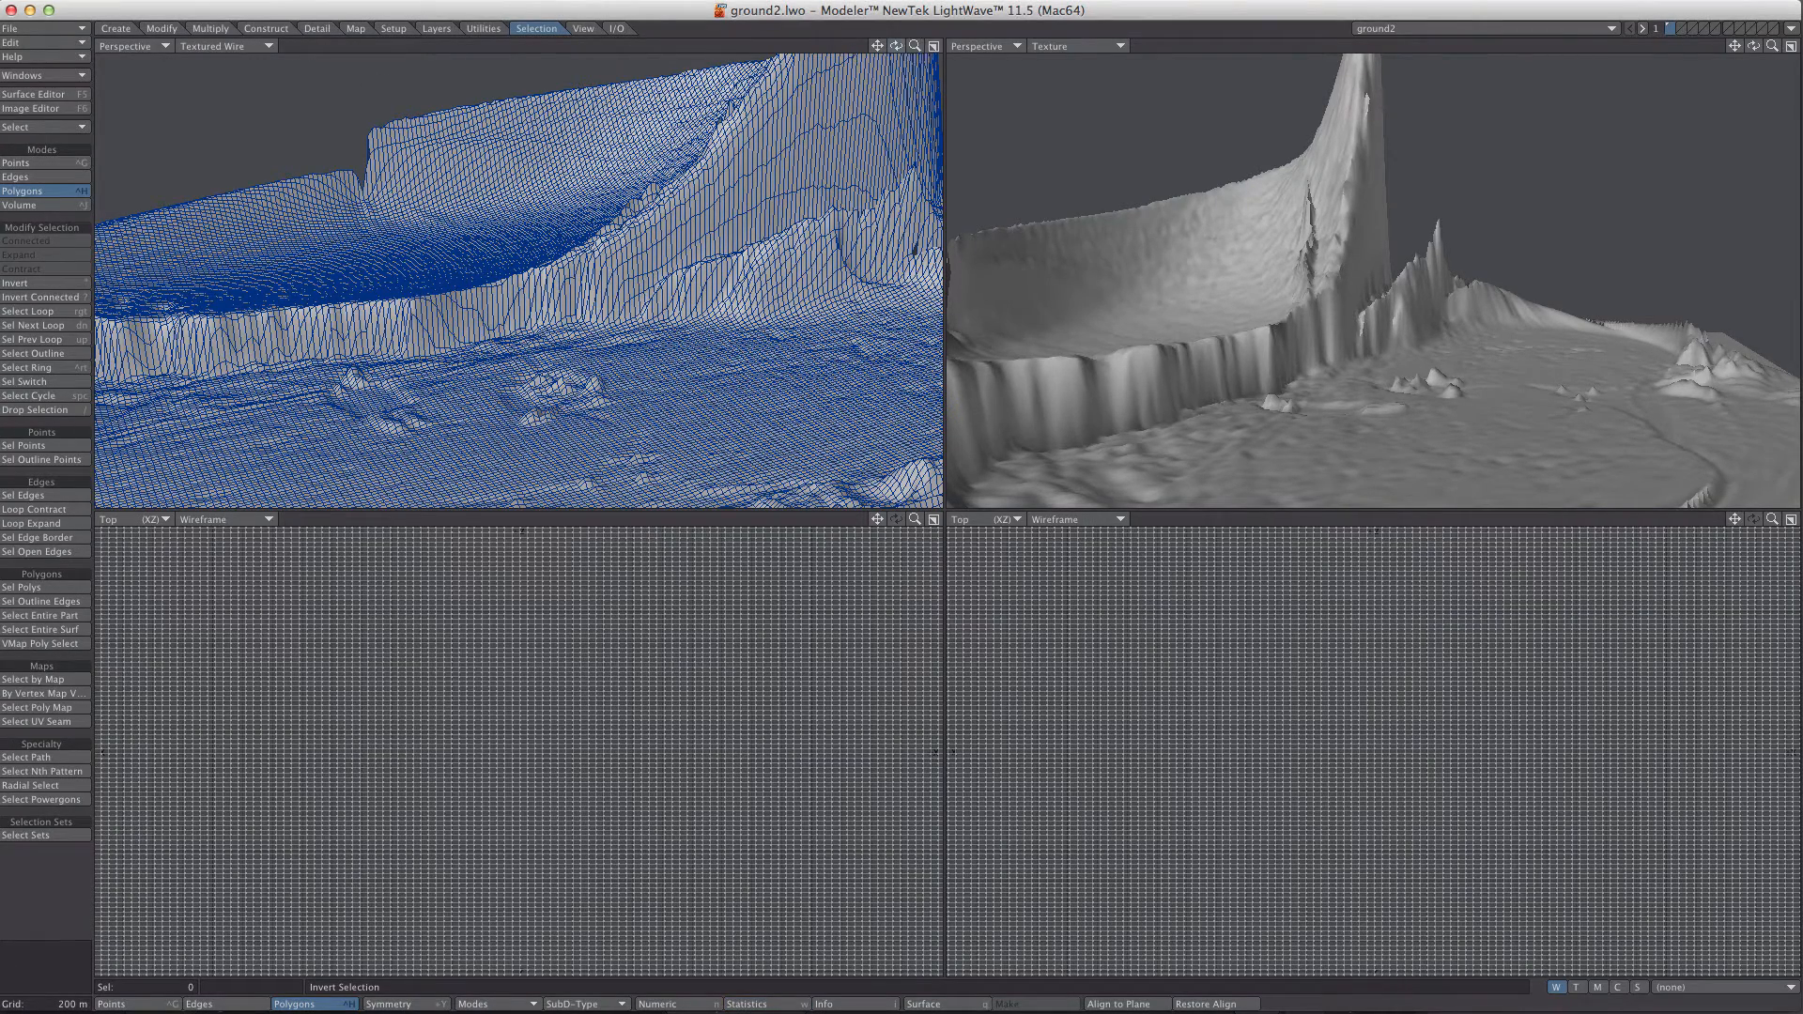
- Close the ground2 object in Modeler and return to Layout
left_click_drag(896, 46, 780, 60)
left_click(42, 28)
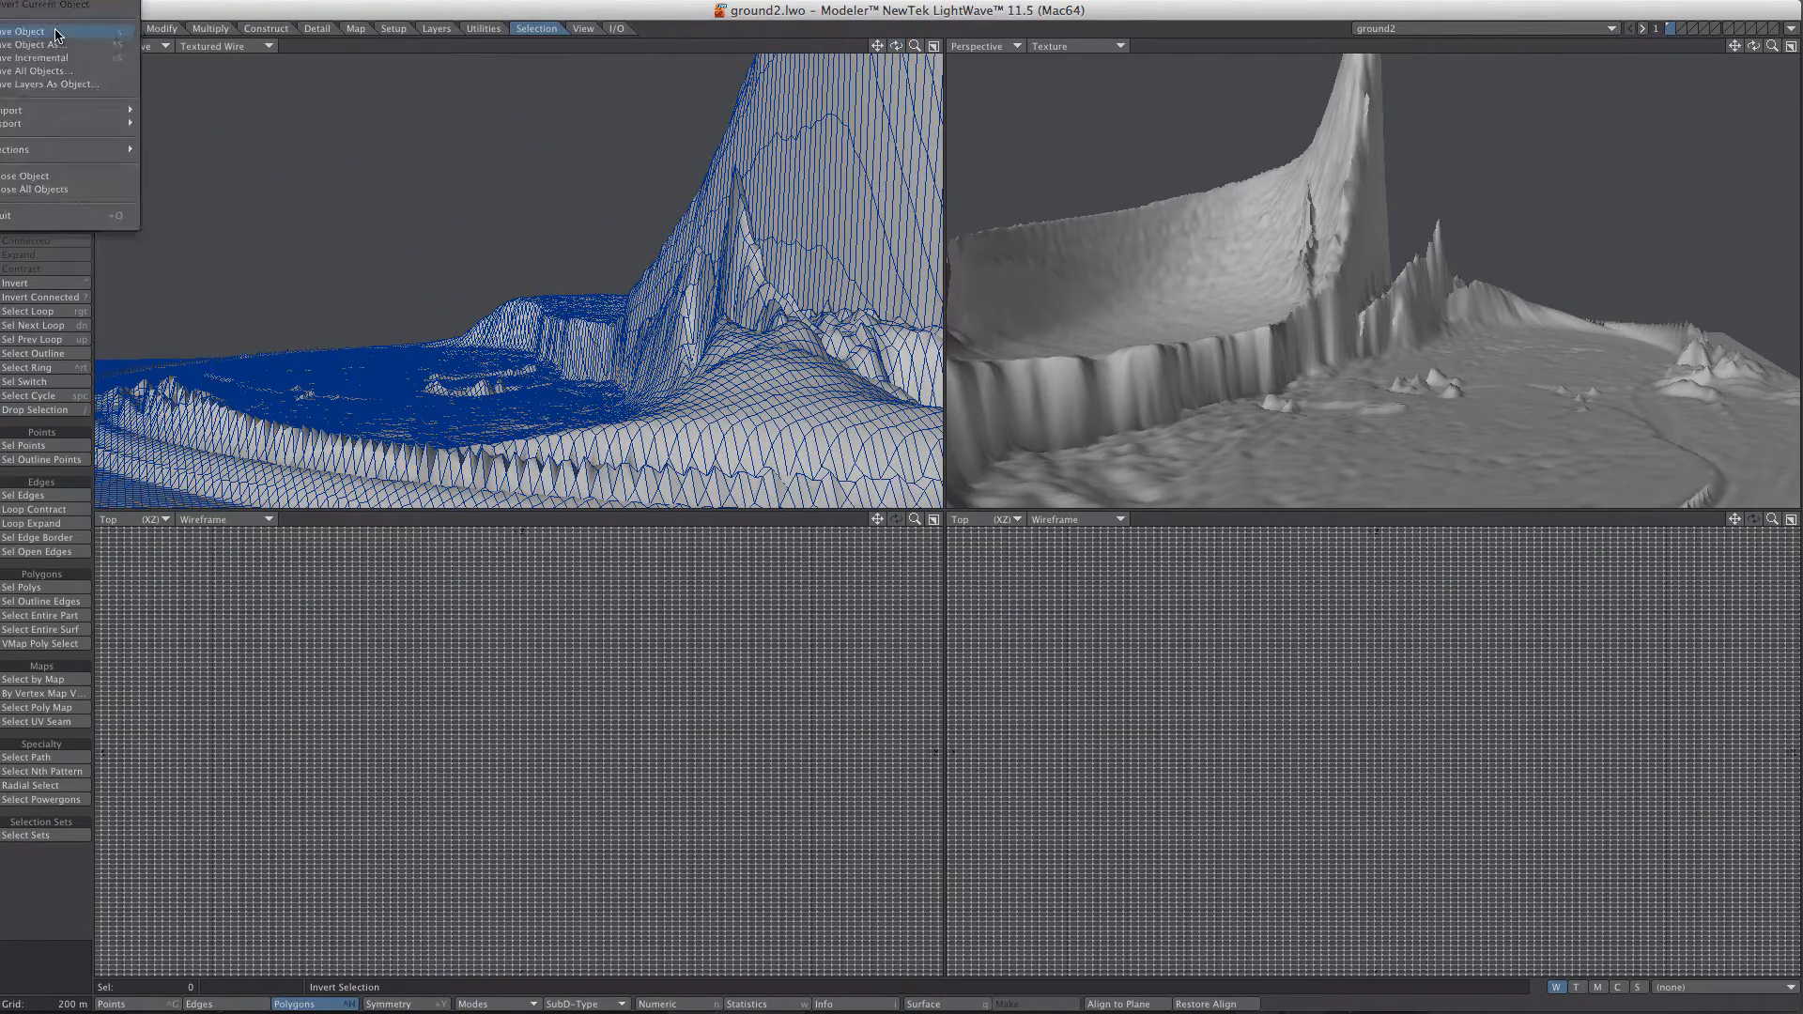
left_click(25, 175)
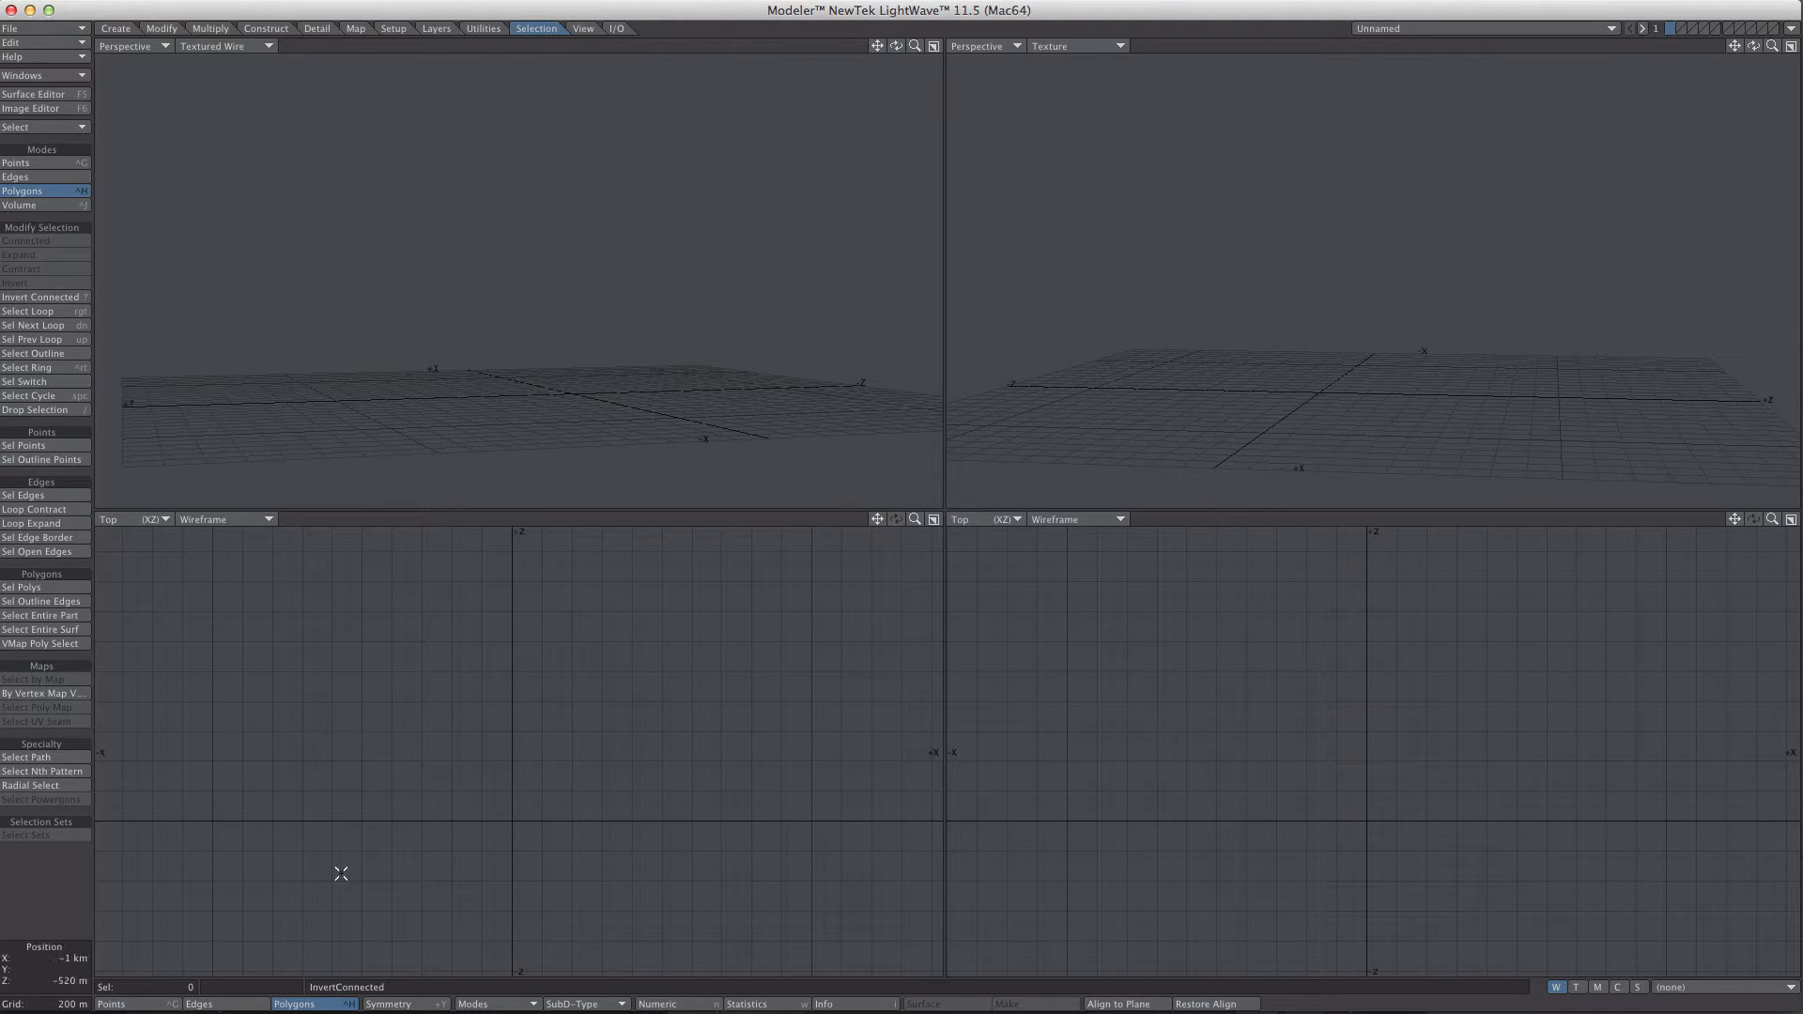
key("super+Tab")
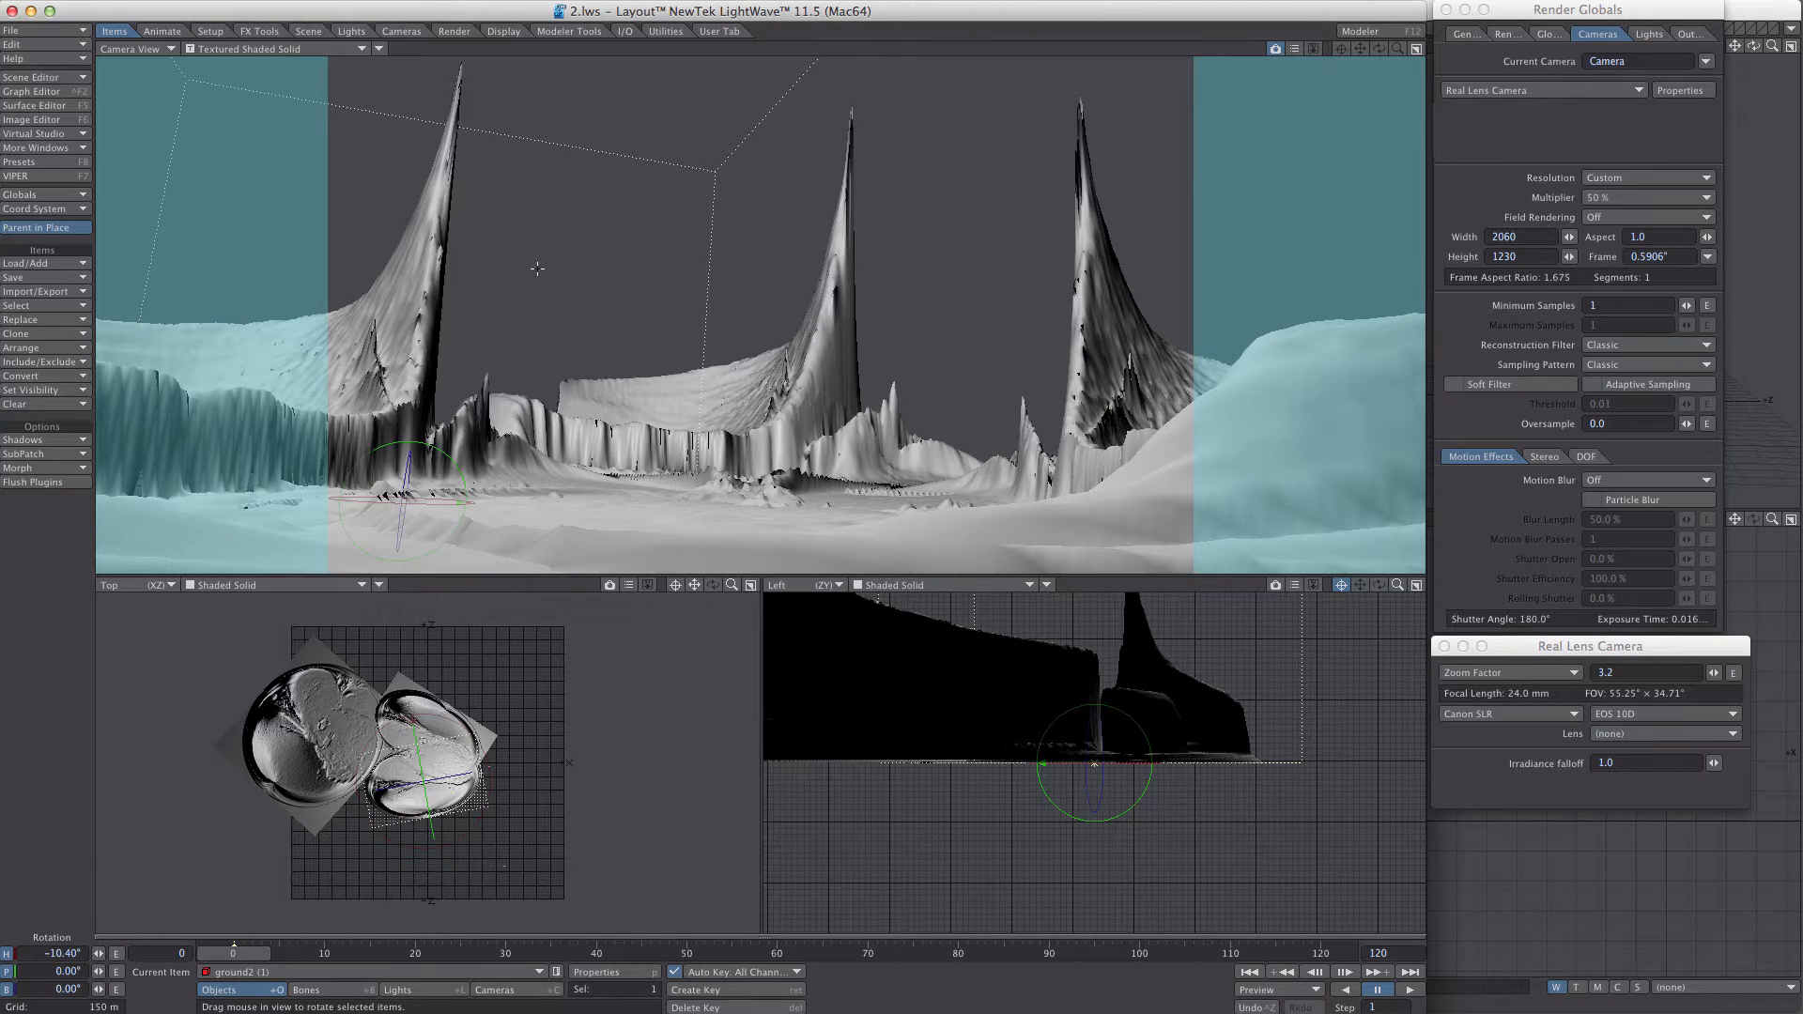
- Move the area light across the terrain to about X -18.9 km and Z -7.4 km
key("shift+l")
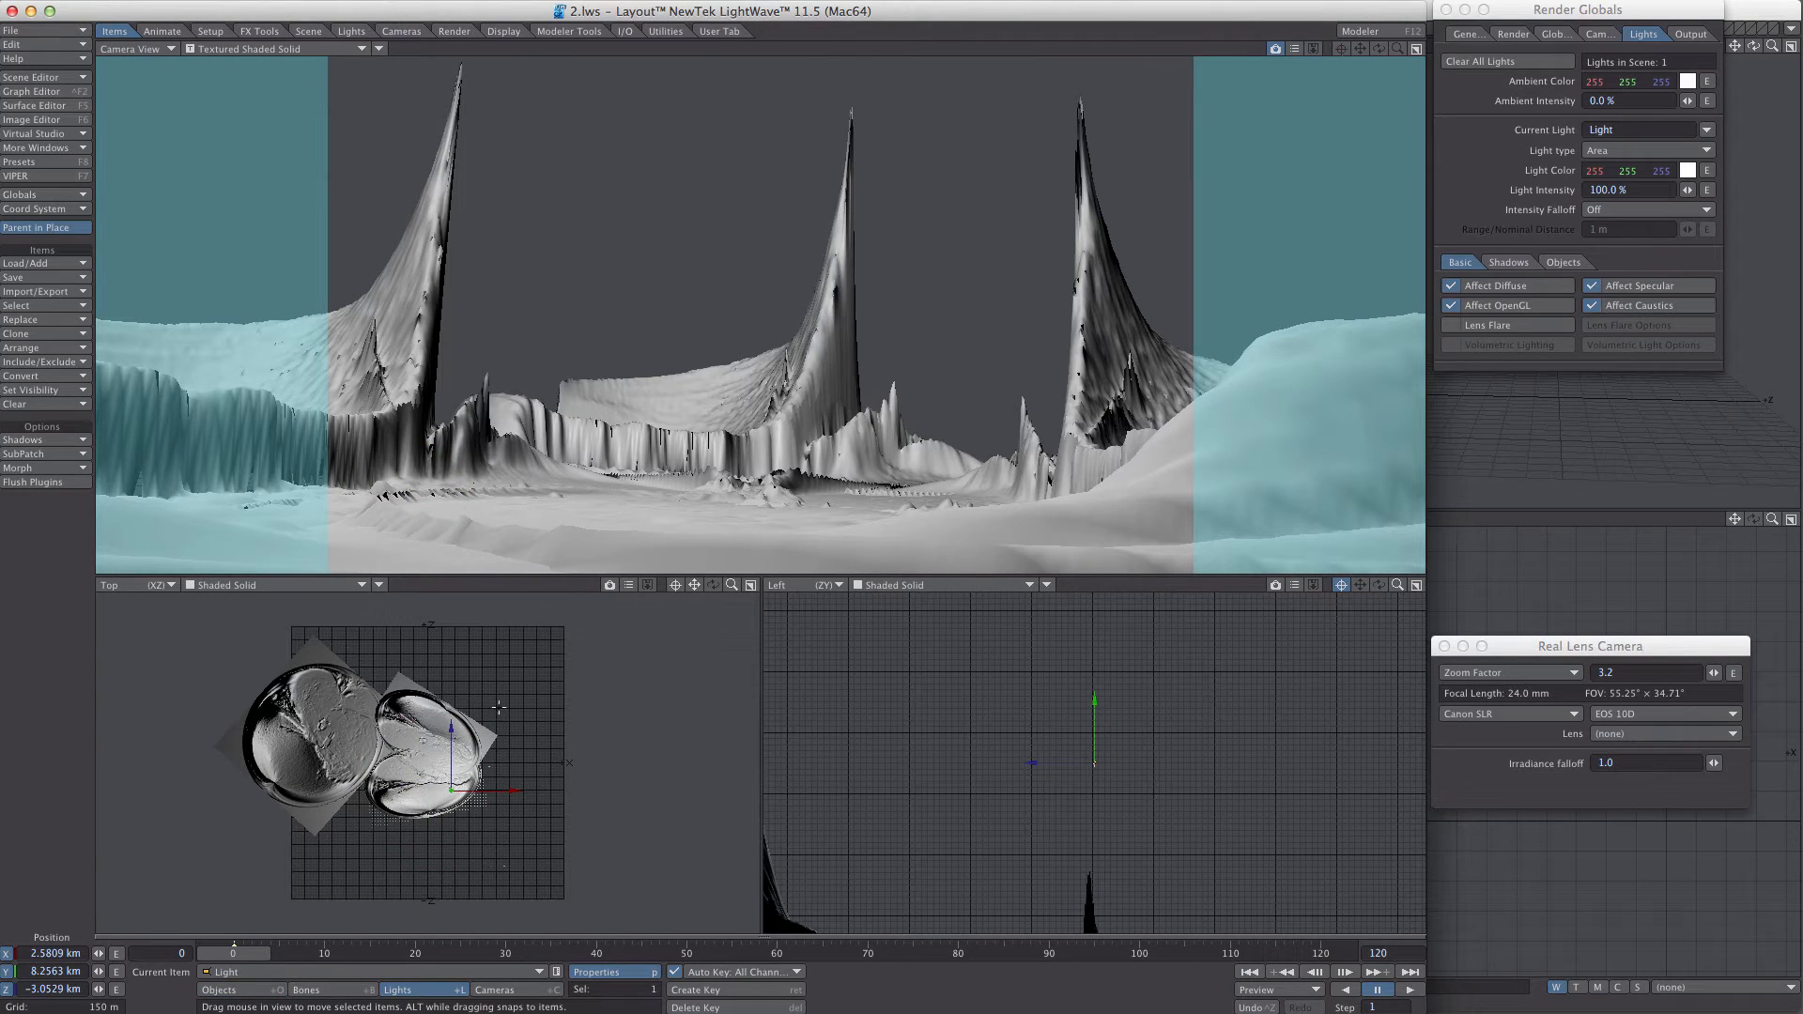
left_click_drag(1398, 585, 457, 640)
mouse_move(461, 748)
left_mouse_down()
mouse_move(323, 608)
mouse_move(426, 648)
mouse_move(334, 650)
mouse_move(334, 801)
mouse_move(333, 668)
mouse_move(334, 789)
mouse_move(254, 789)
mouse_move(255, 830)
left_mouse_up()
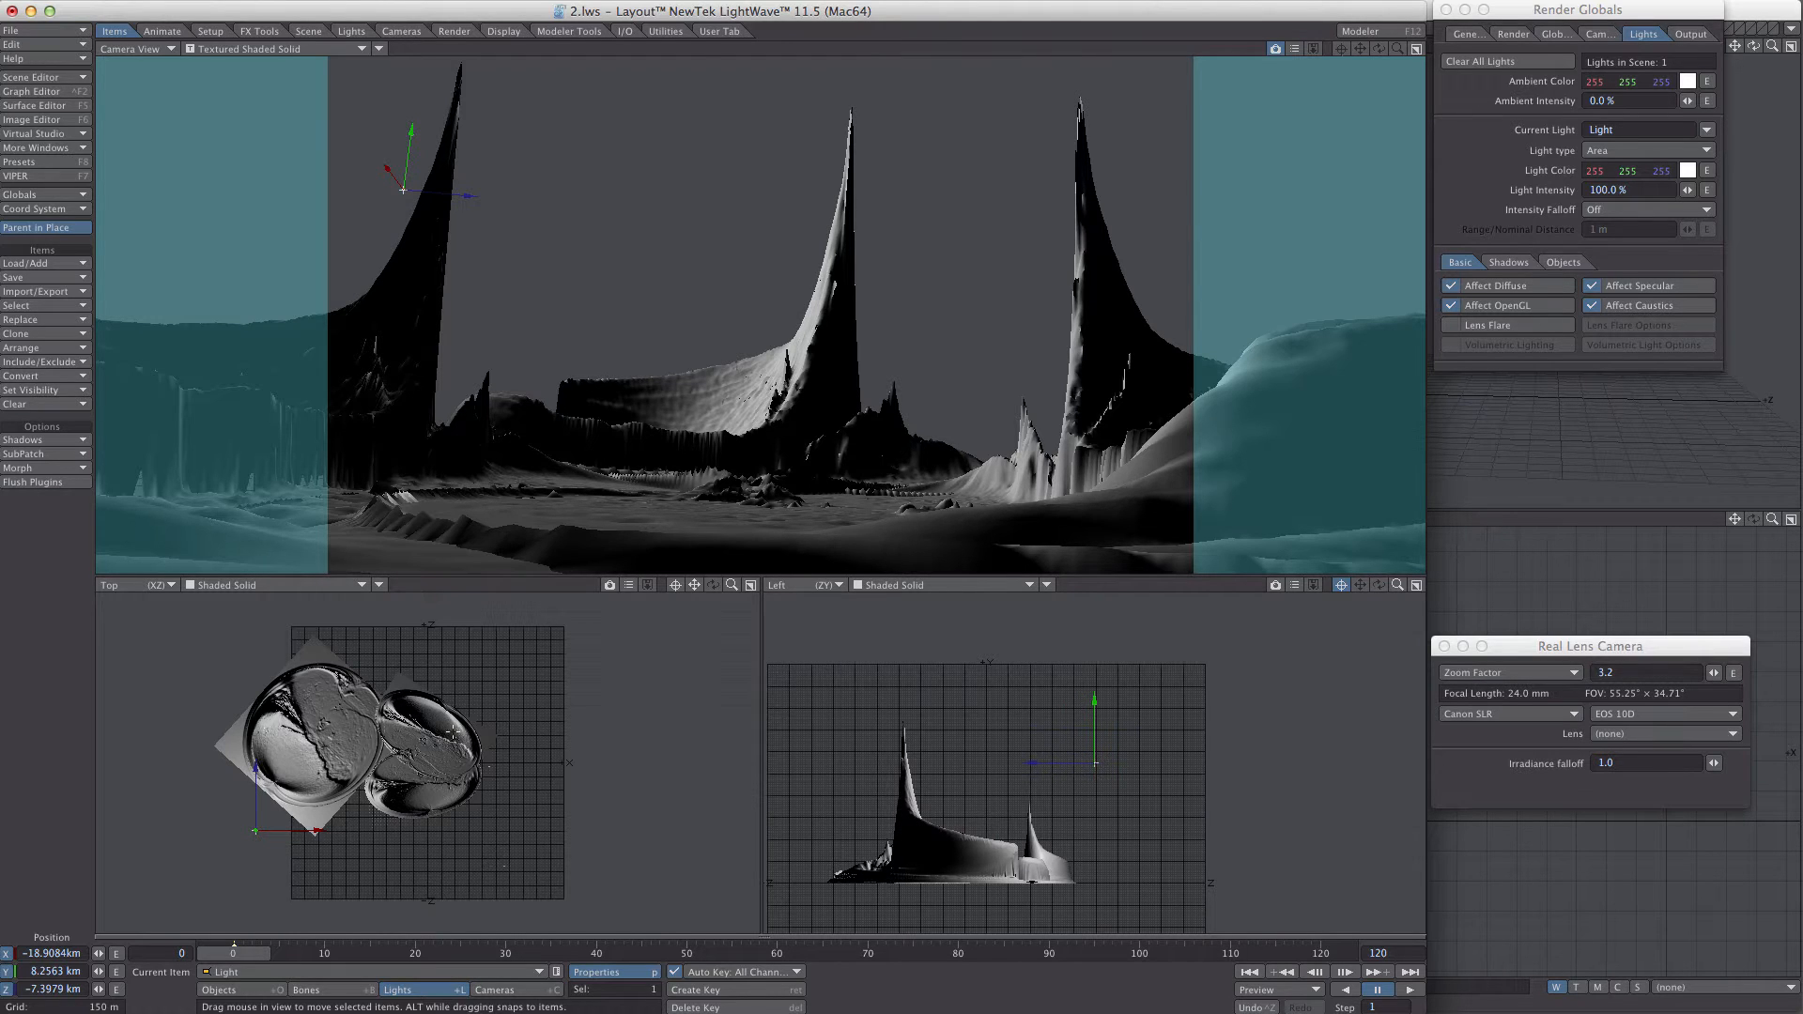
- Start a test render of the current frame to check the lighting, and abort it
left_click(454, 31)
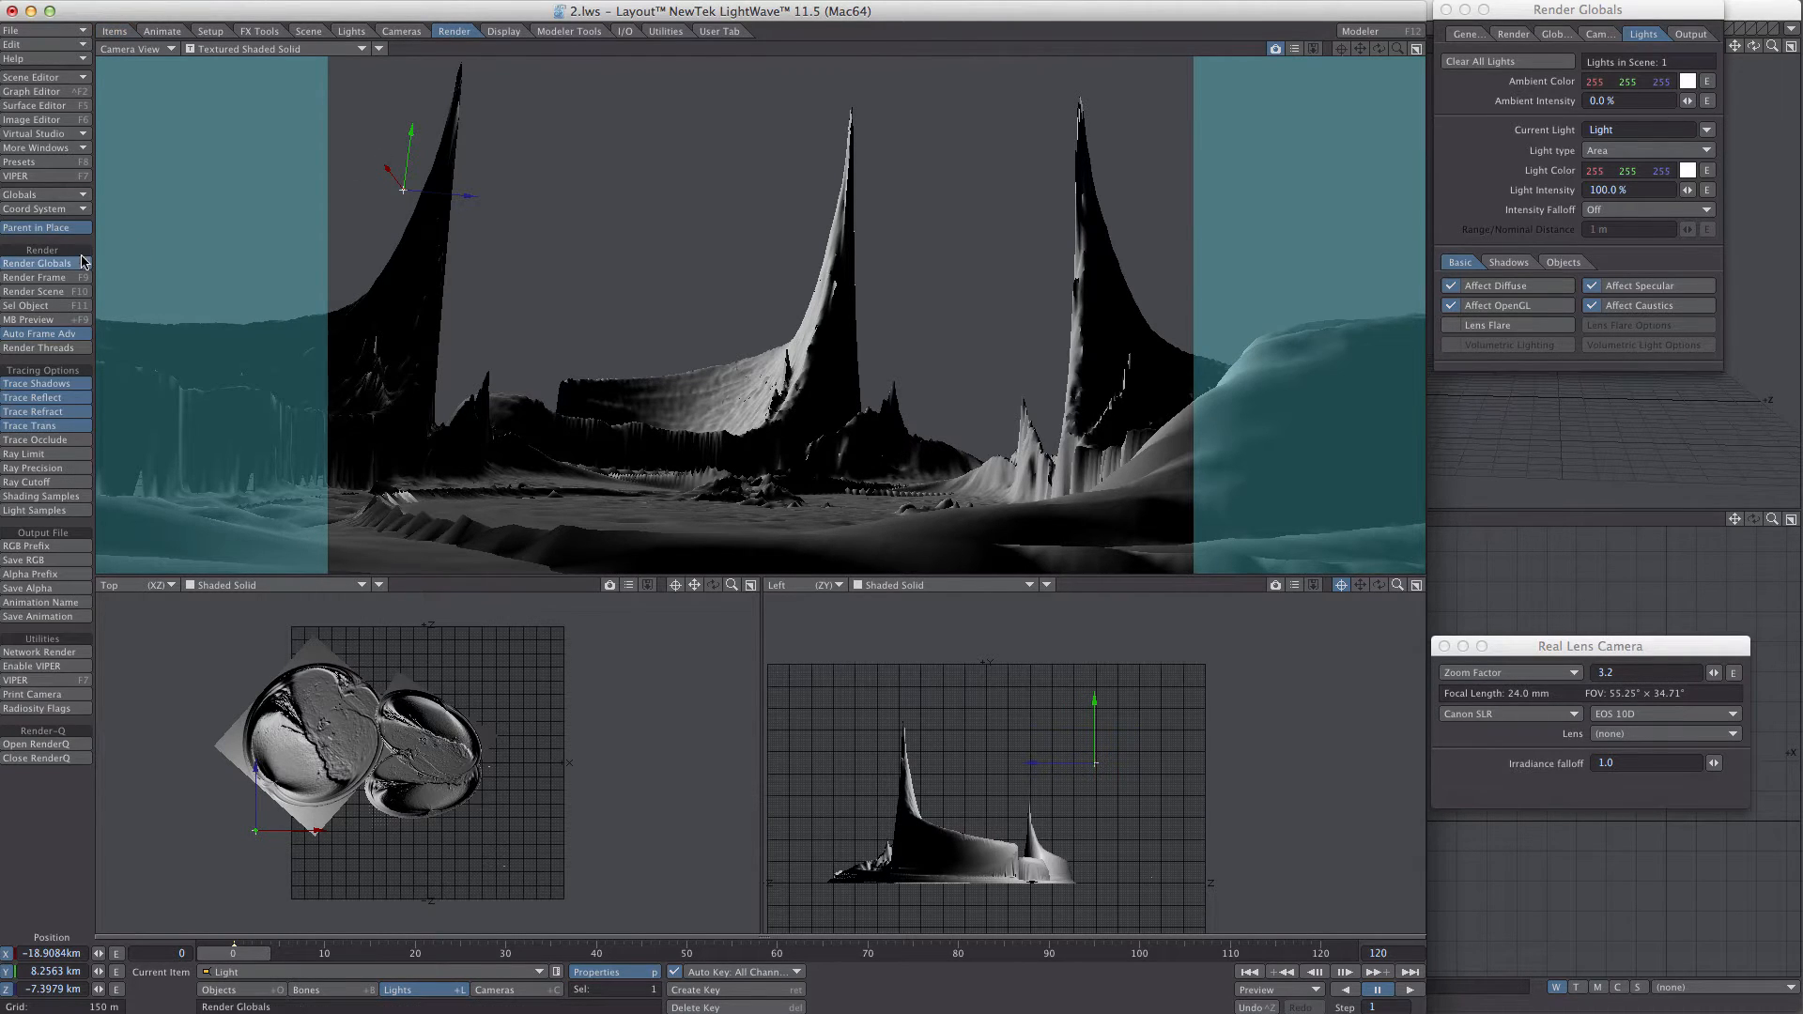
left_click(57, 277)
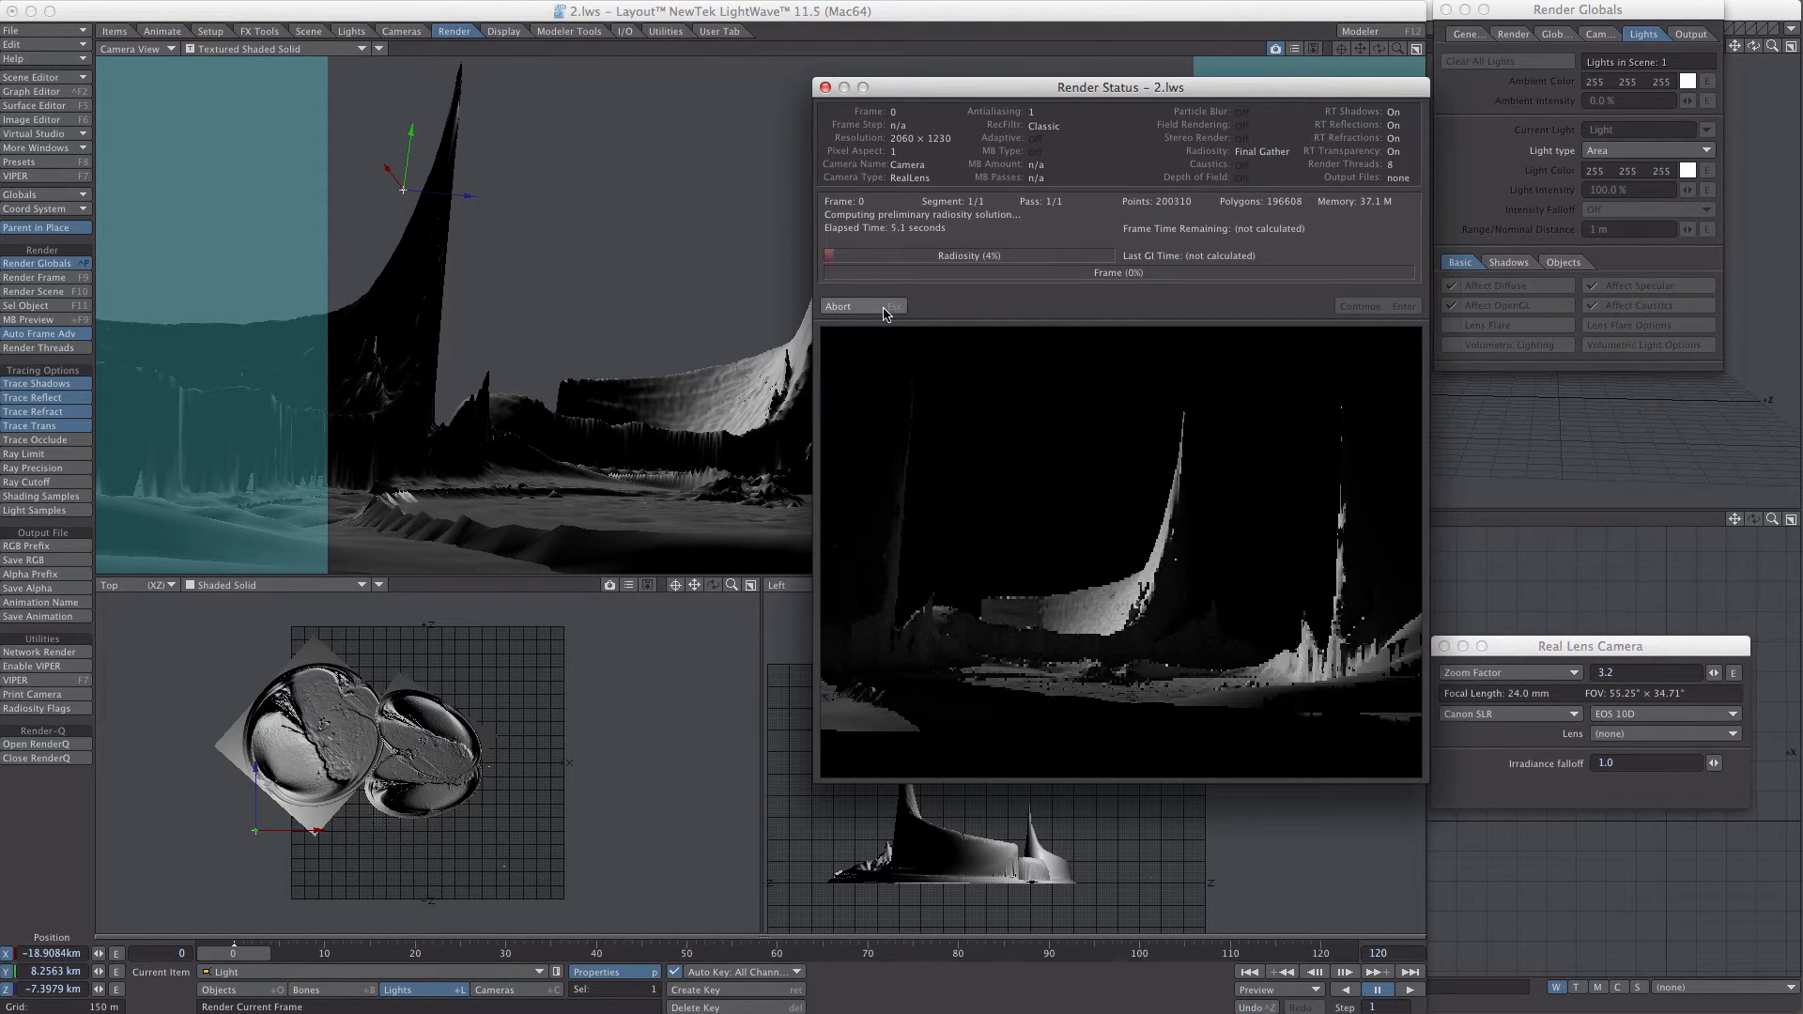
key("Escape")
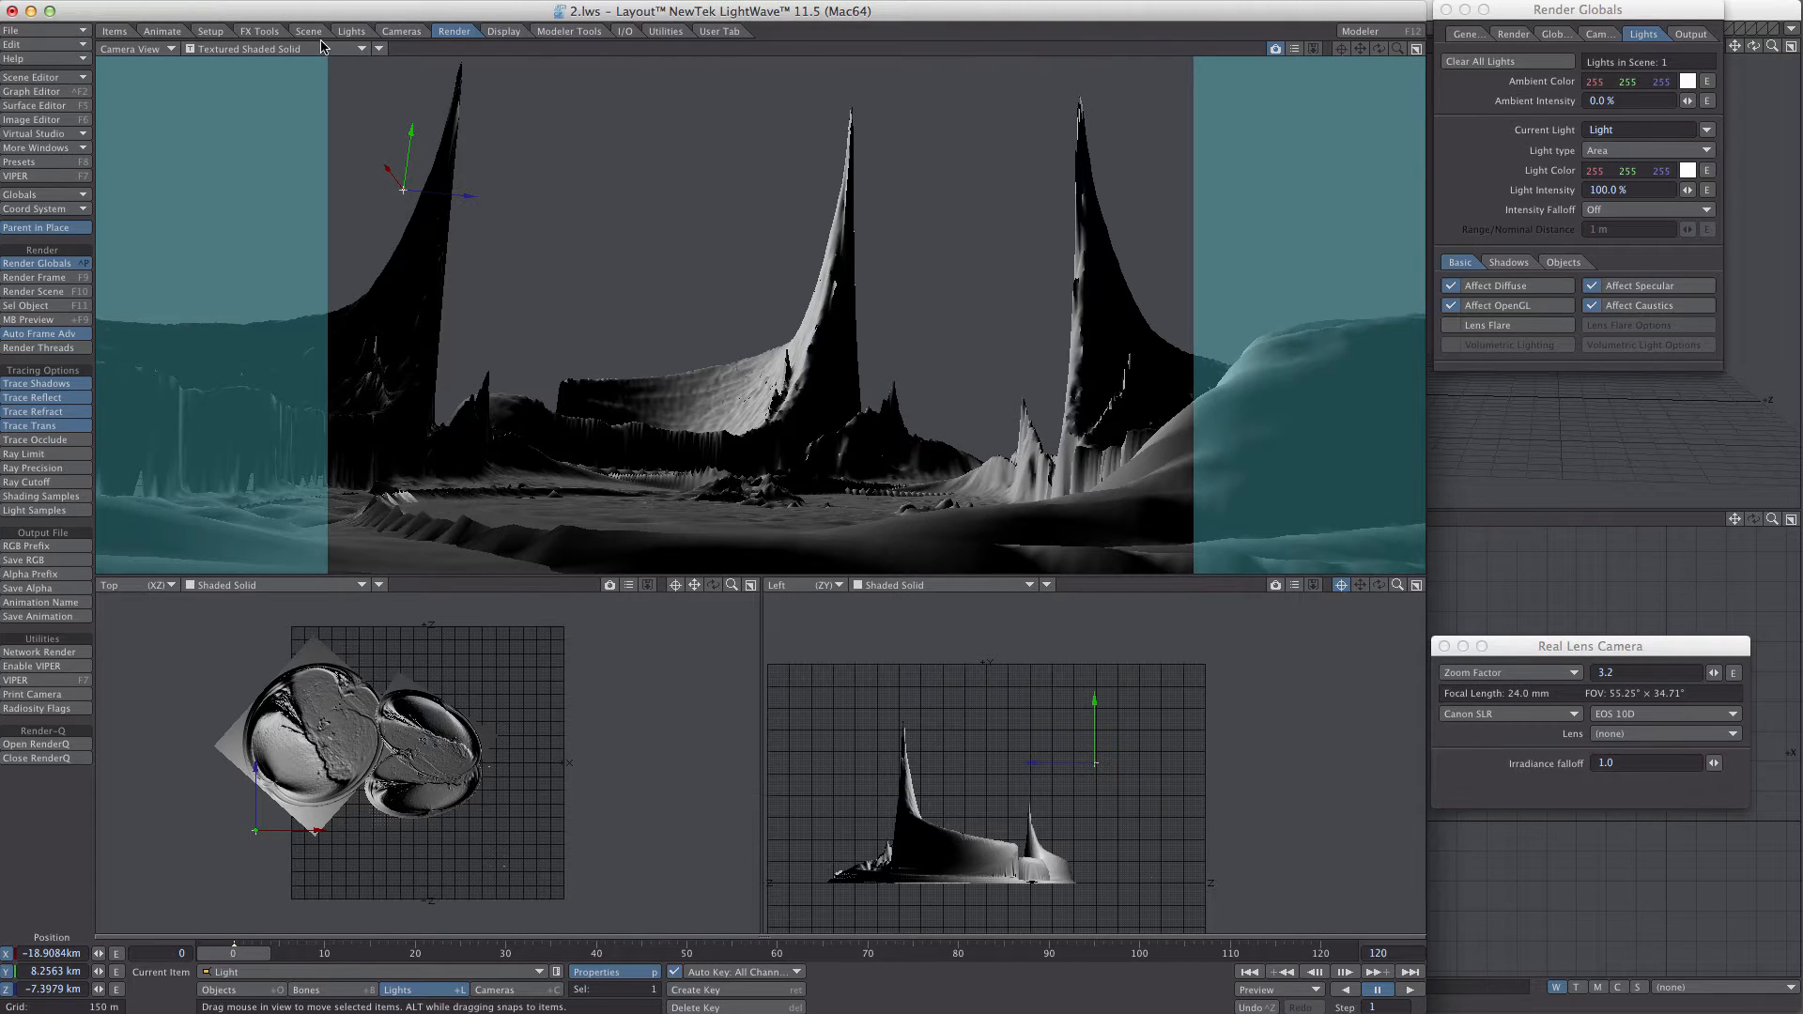
- Set the scene's backdrop color to near-white 249, 249, 249
left_click(310, 32)
left_click(56, 263)
left_click(47, 267)
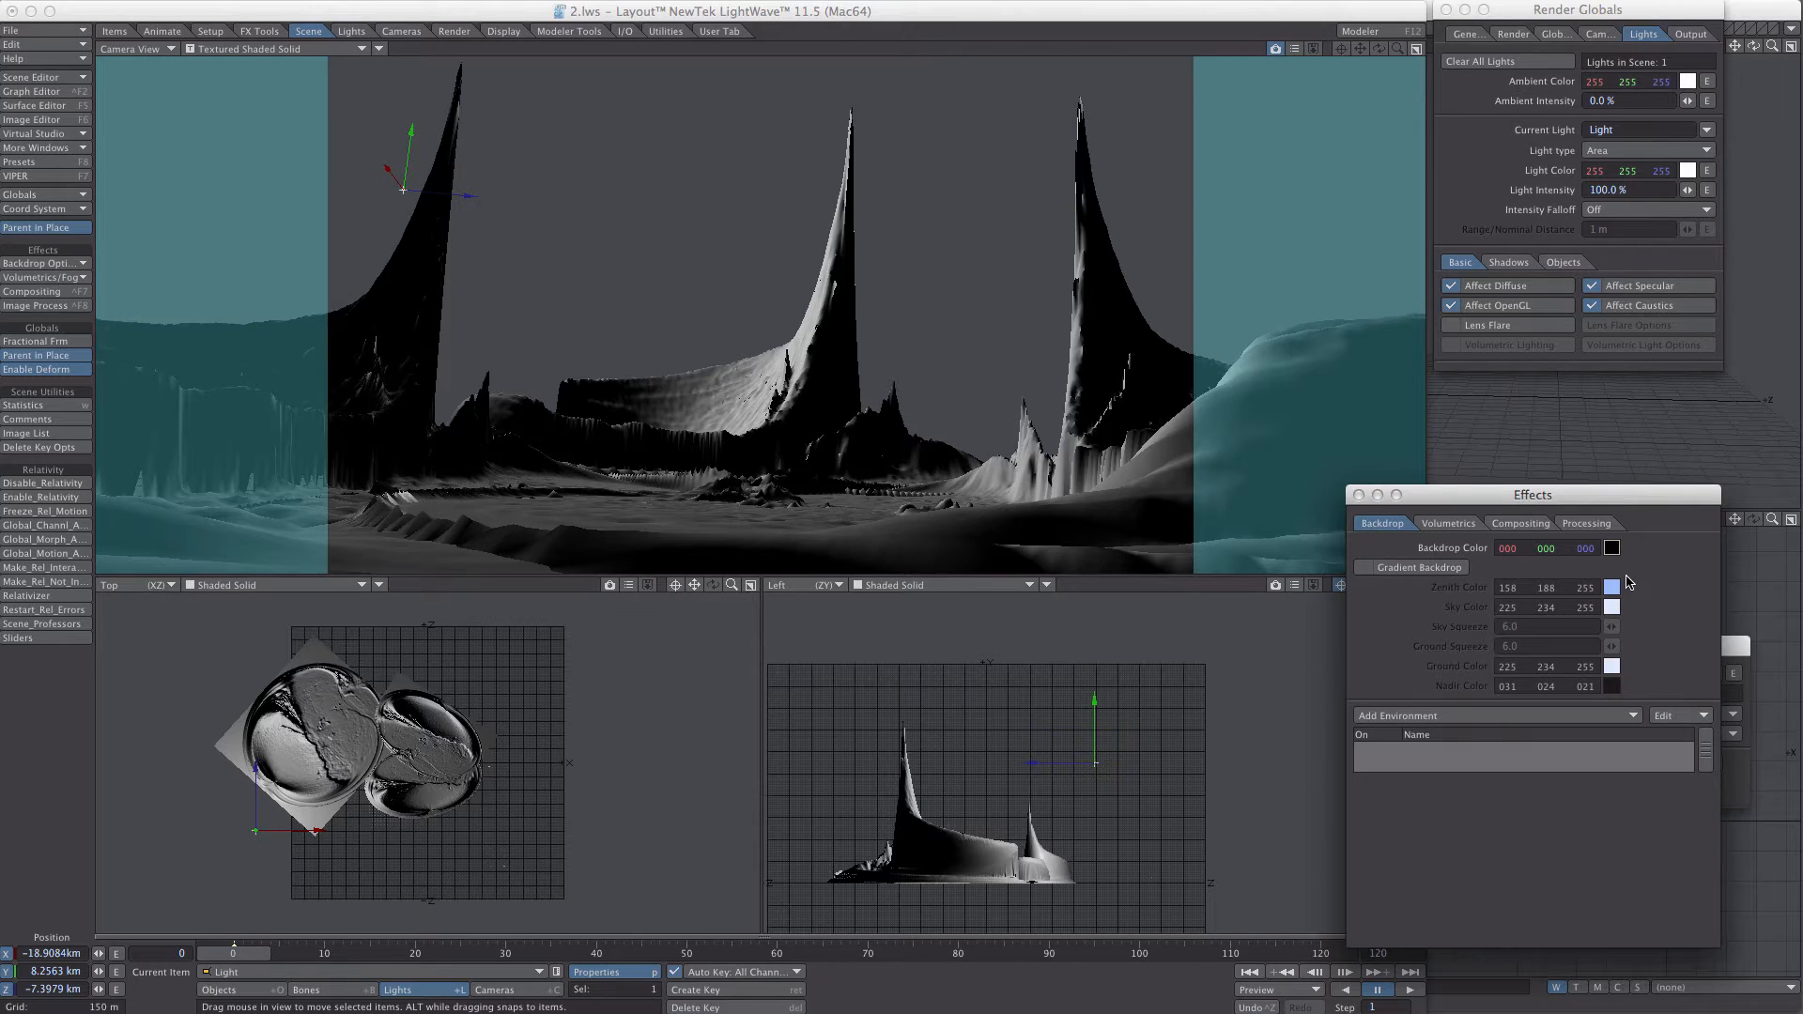
left_click(1612, 548)
left_click_drag(1216, 310, 1212, 263)
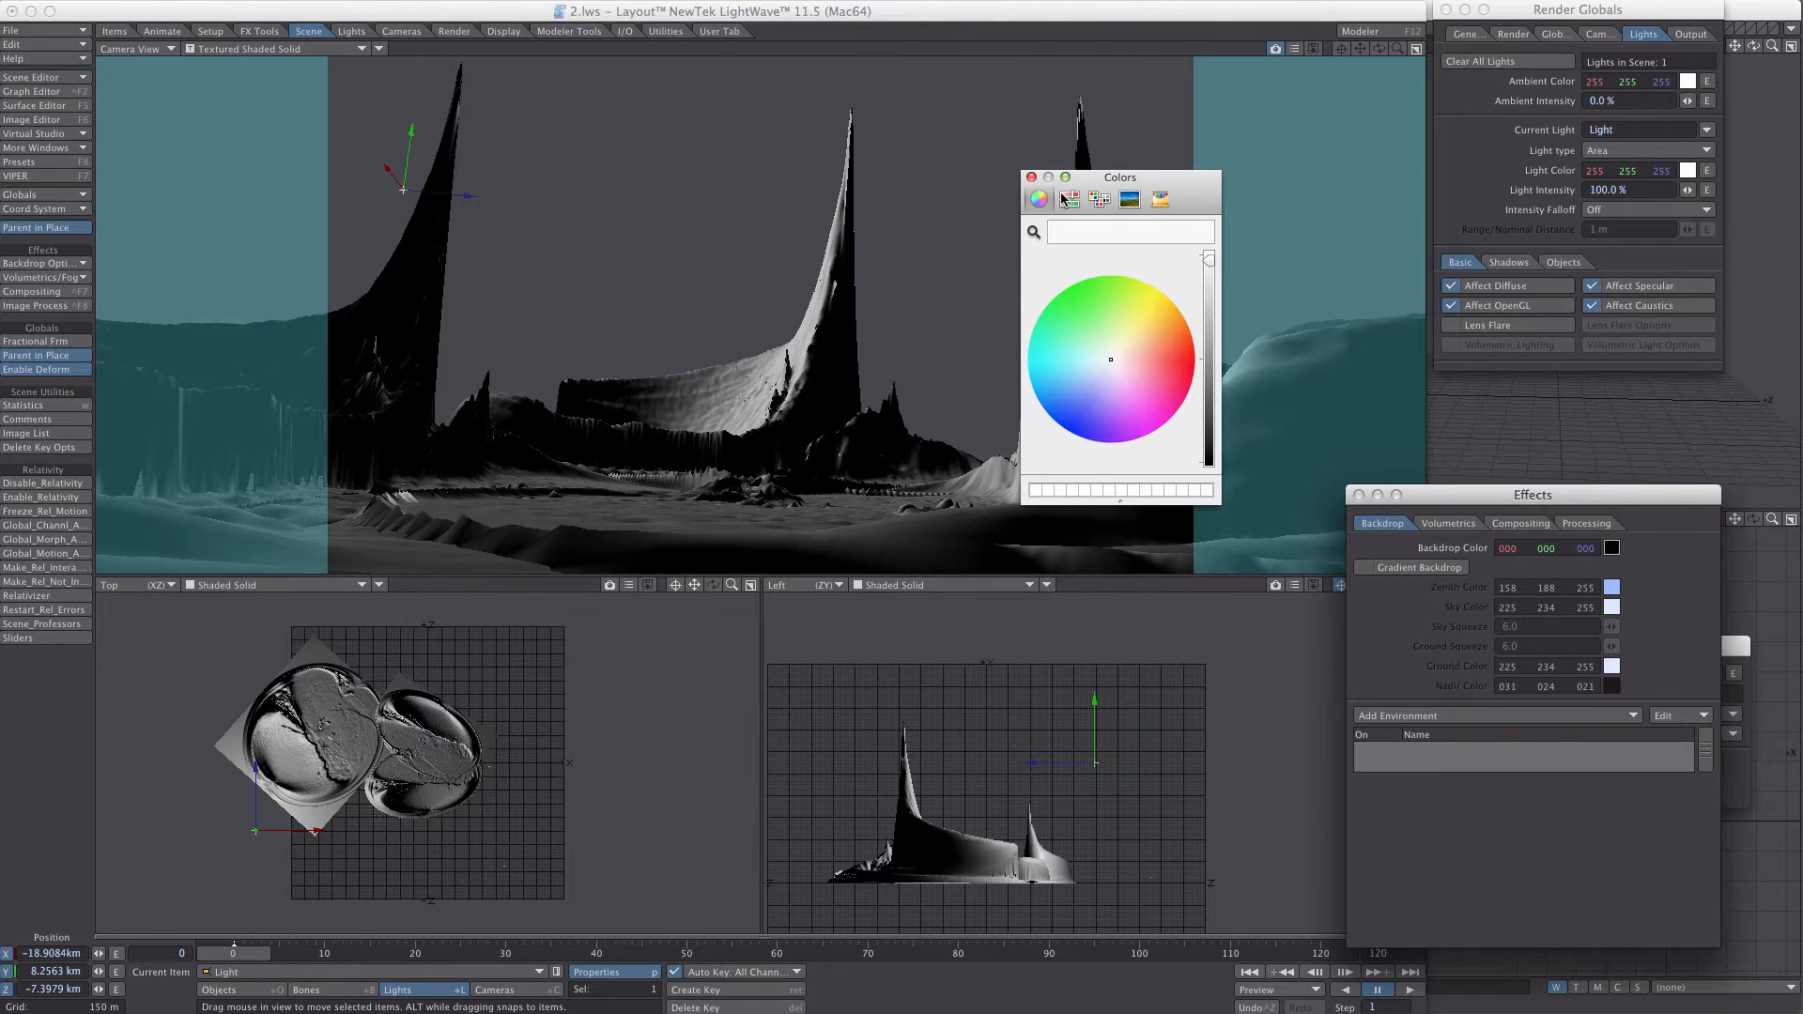
left_click(1031, 177)
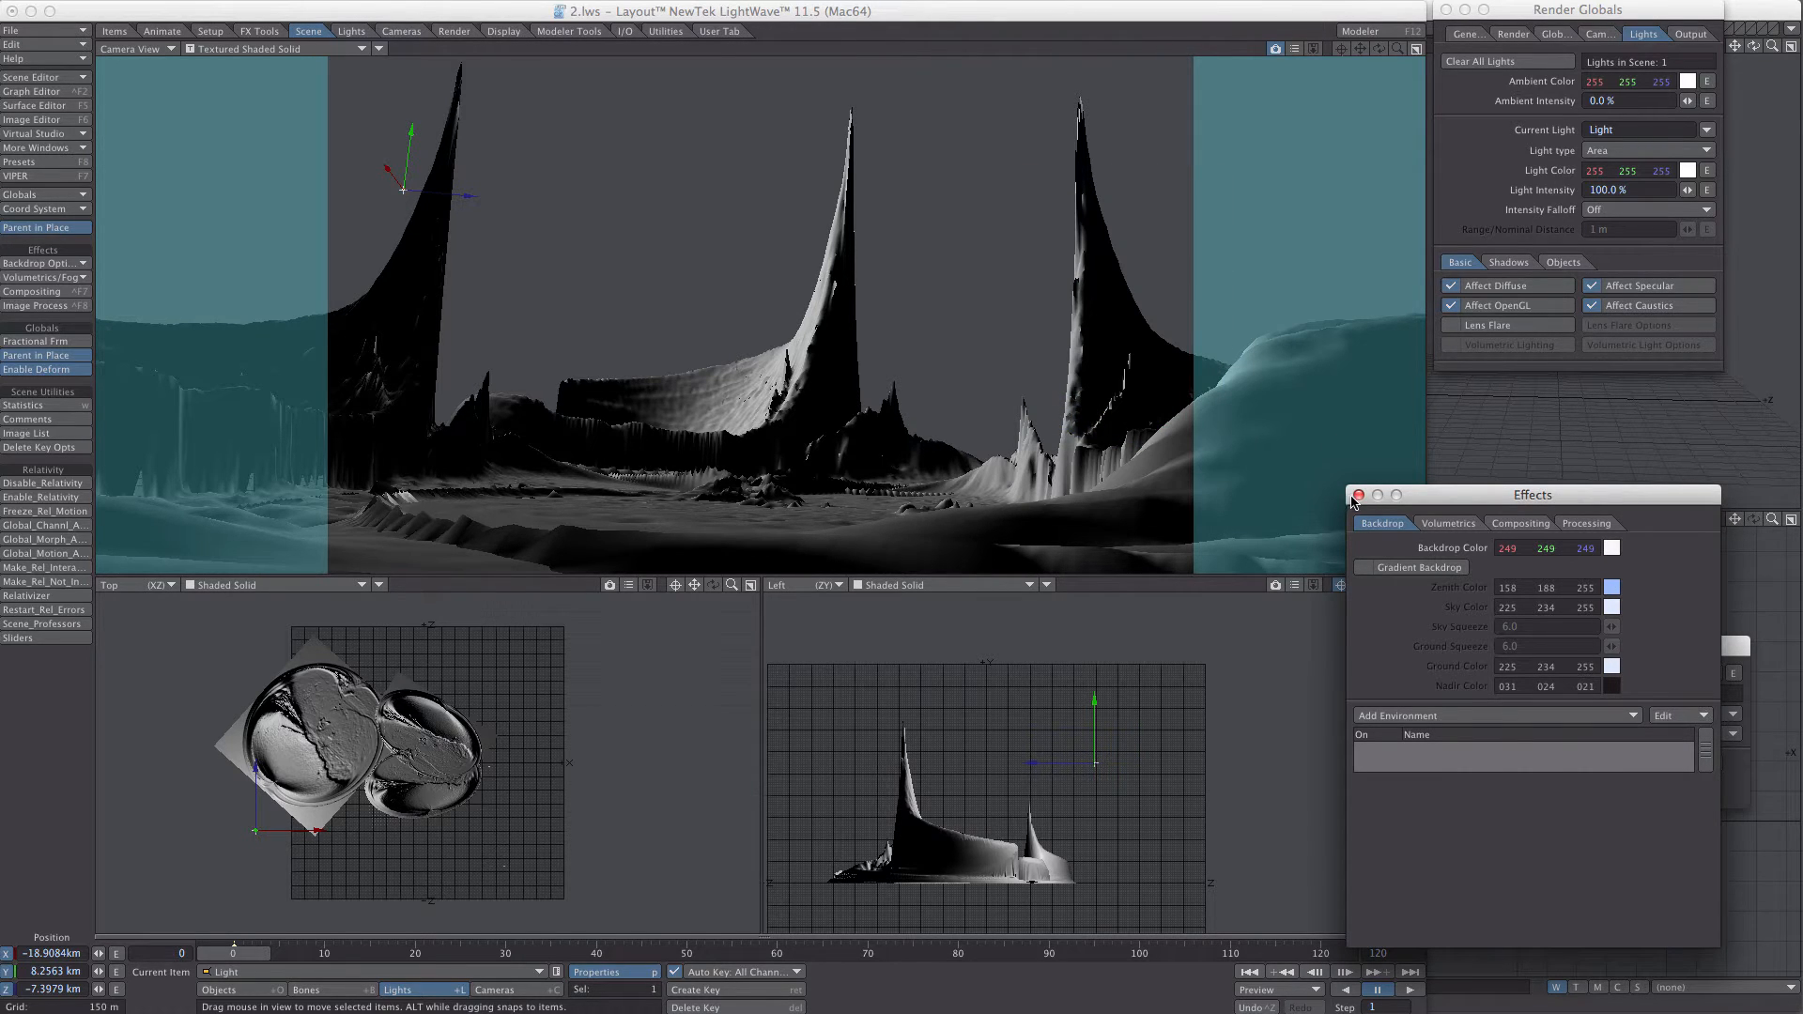
left_click(1417, 717)
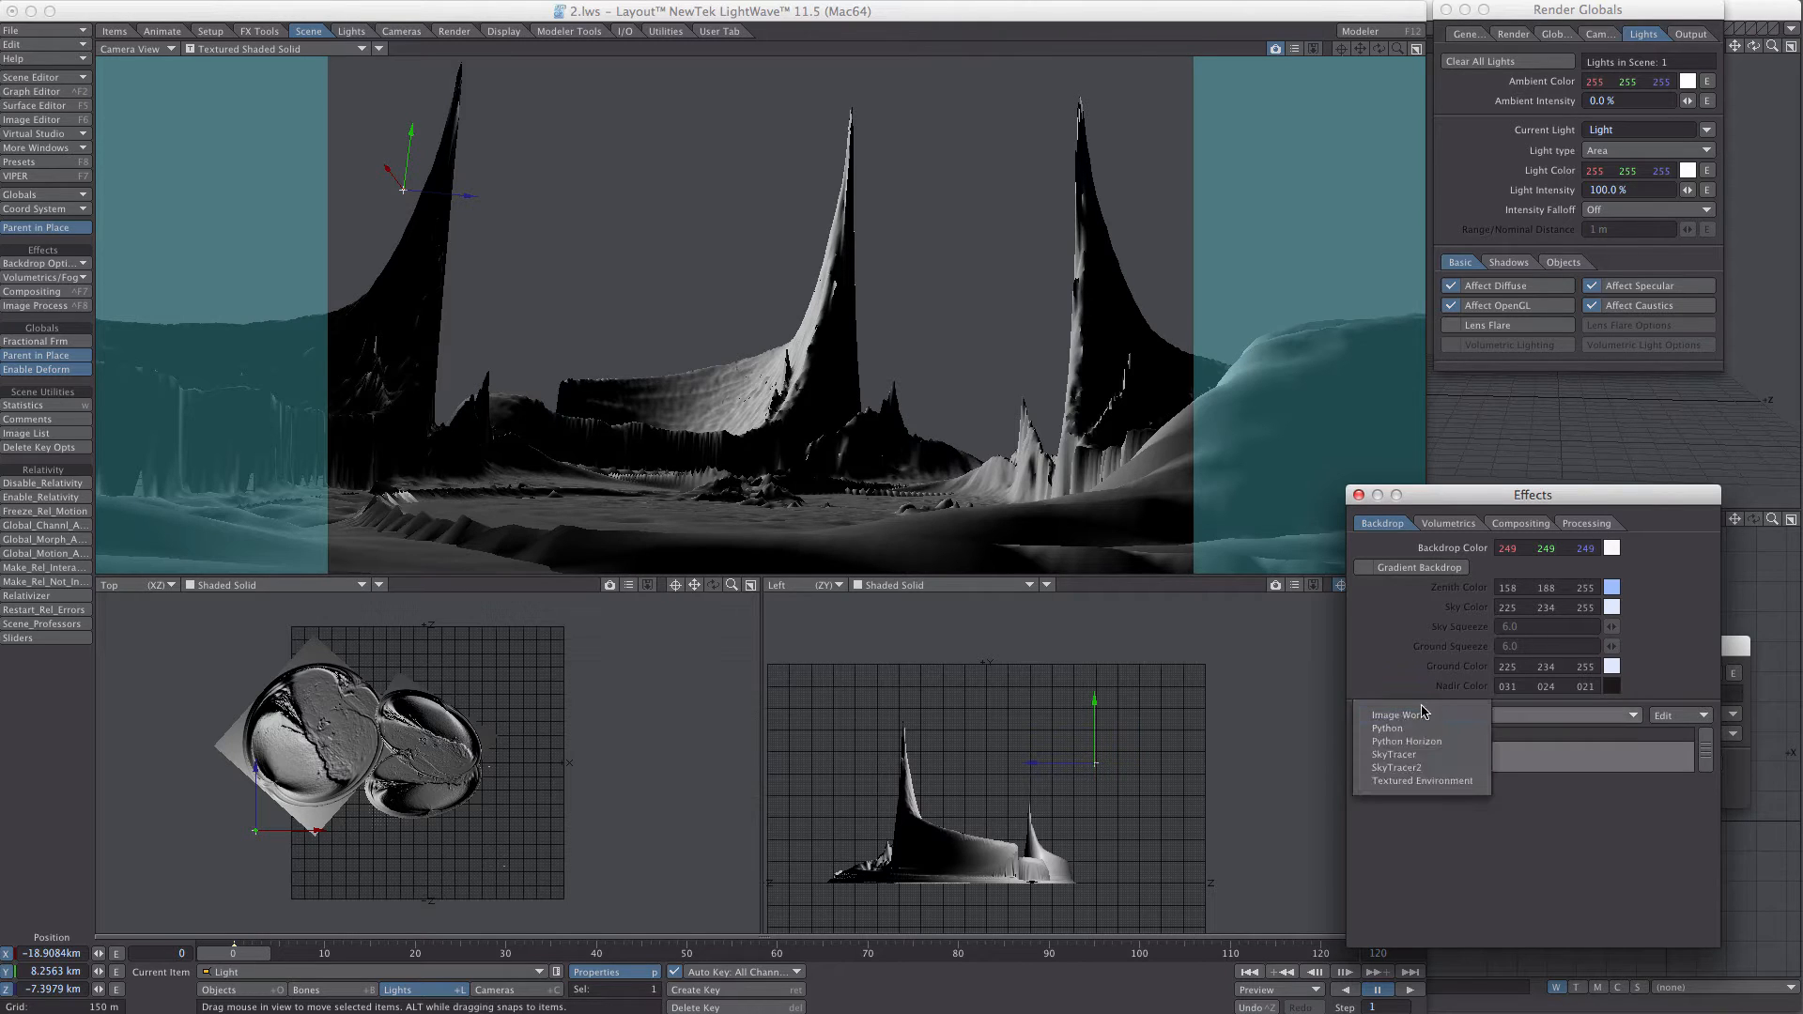
left_click(1370, 460)
left_click(1359, 496)
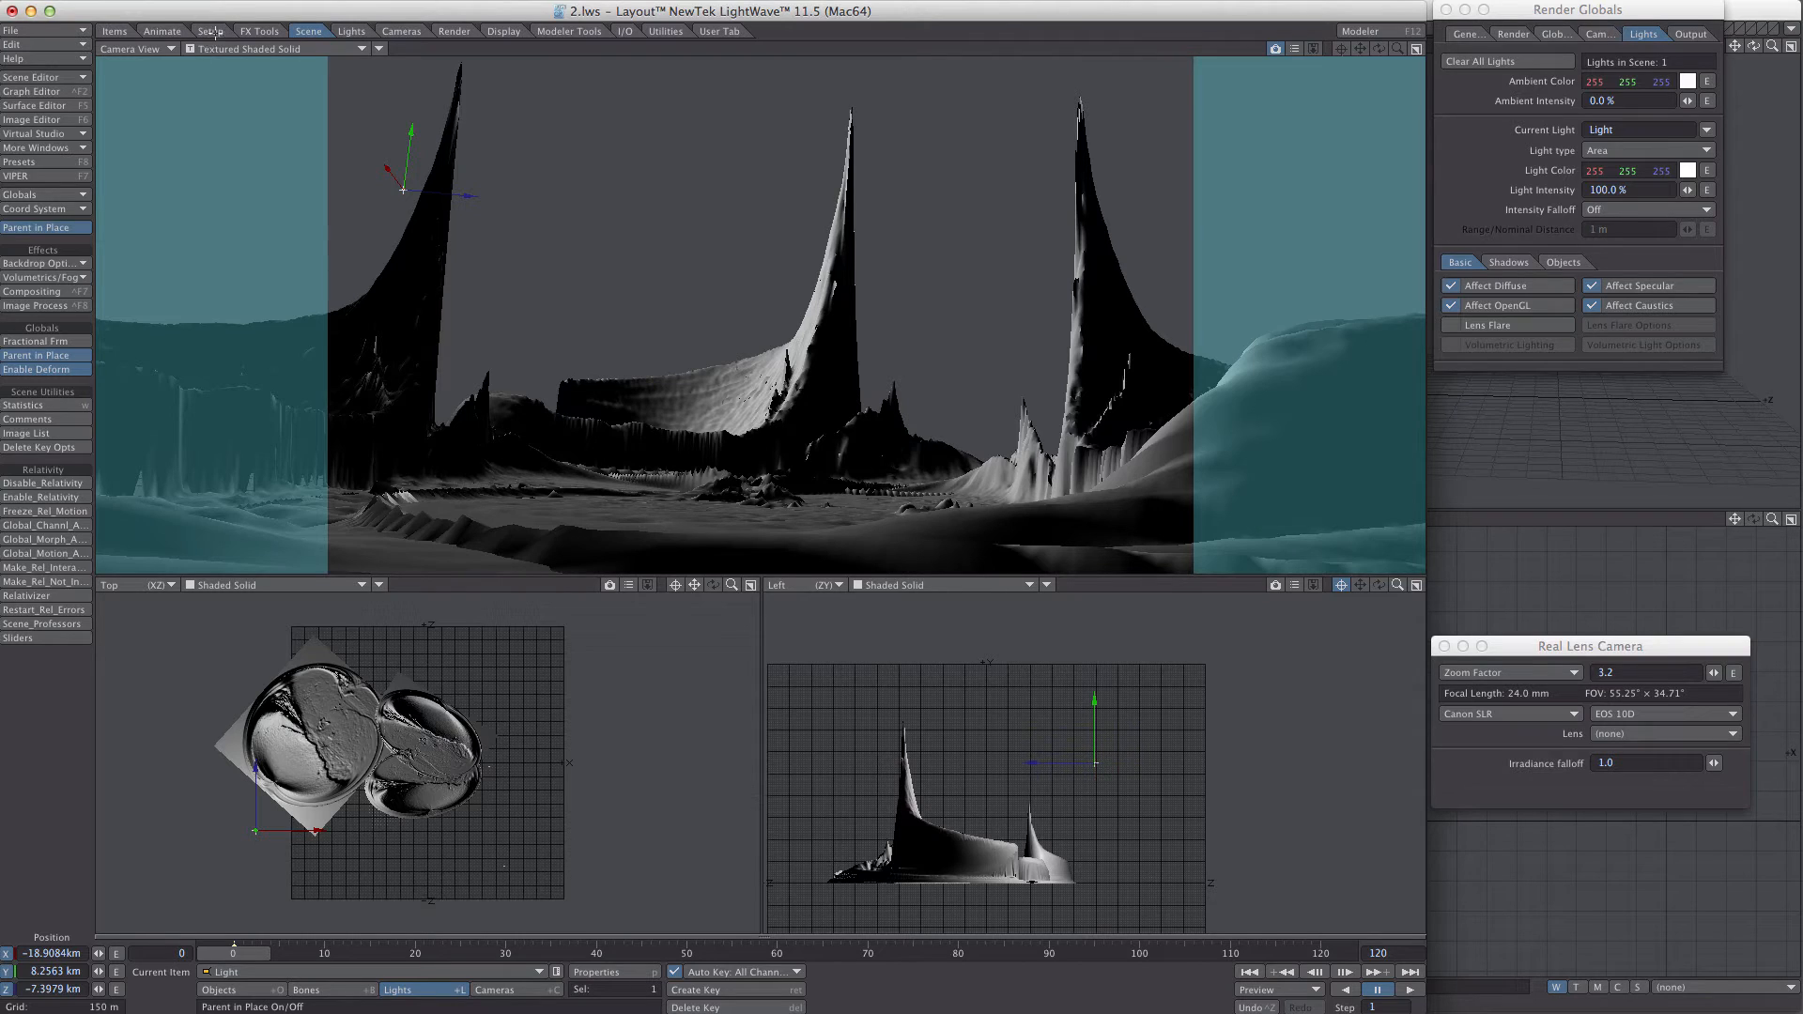
- Add an Image World environment to the backdrop with beach_probe.hdr as its light probe image
left_click(43, 264)
left_click(37, 282)
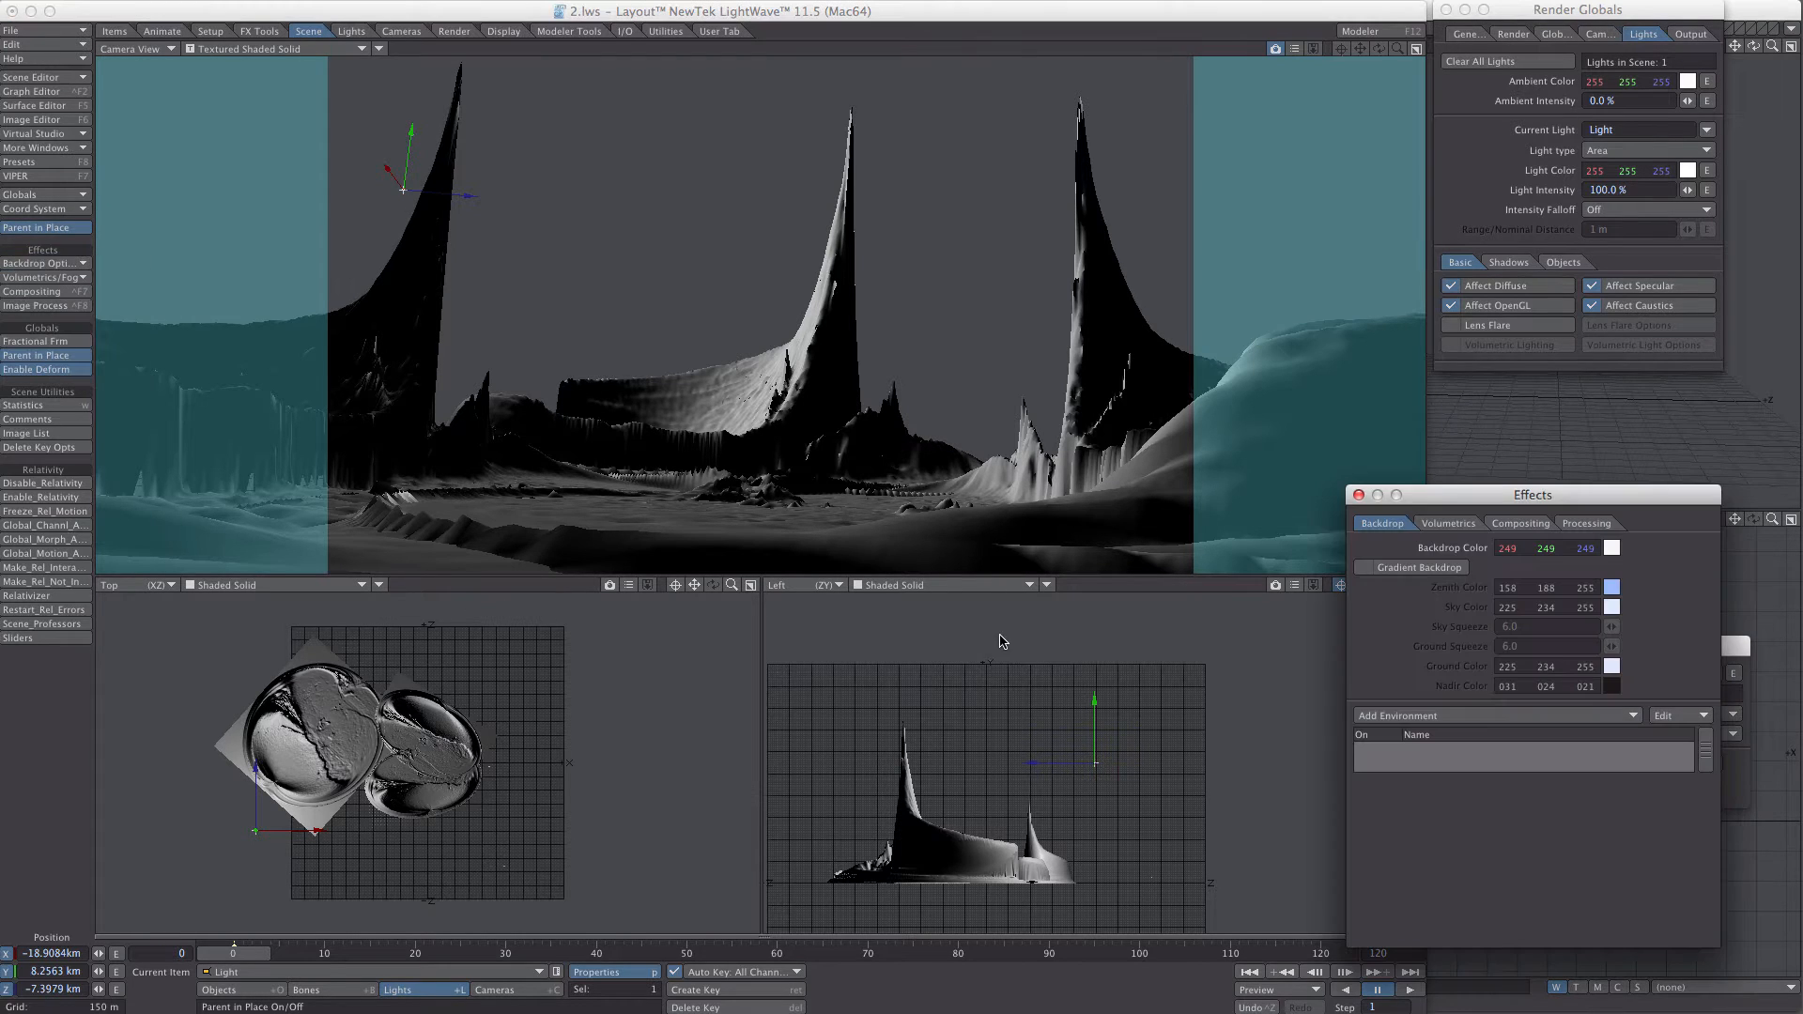
left_click(1481, 748)
left_click(1601, 785)
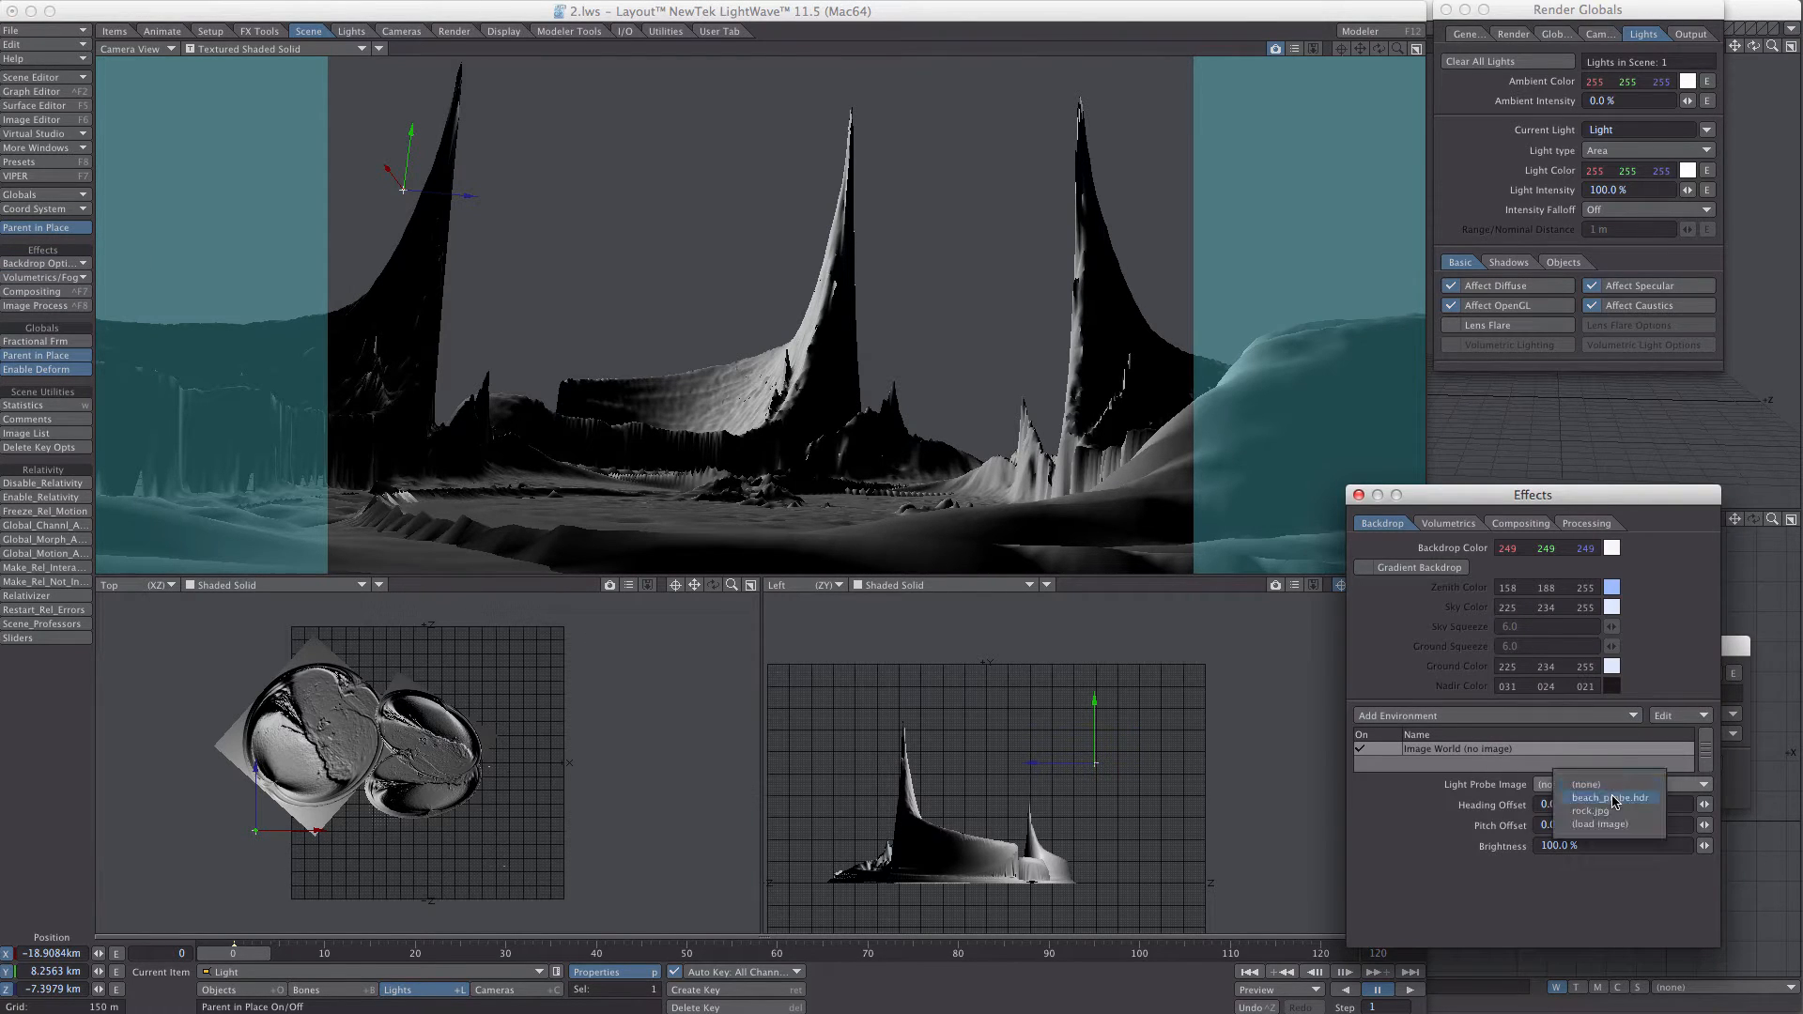
left_click(1612, 799)
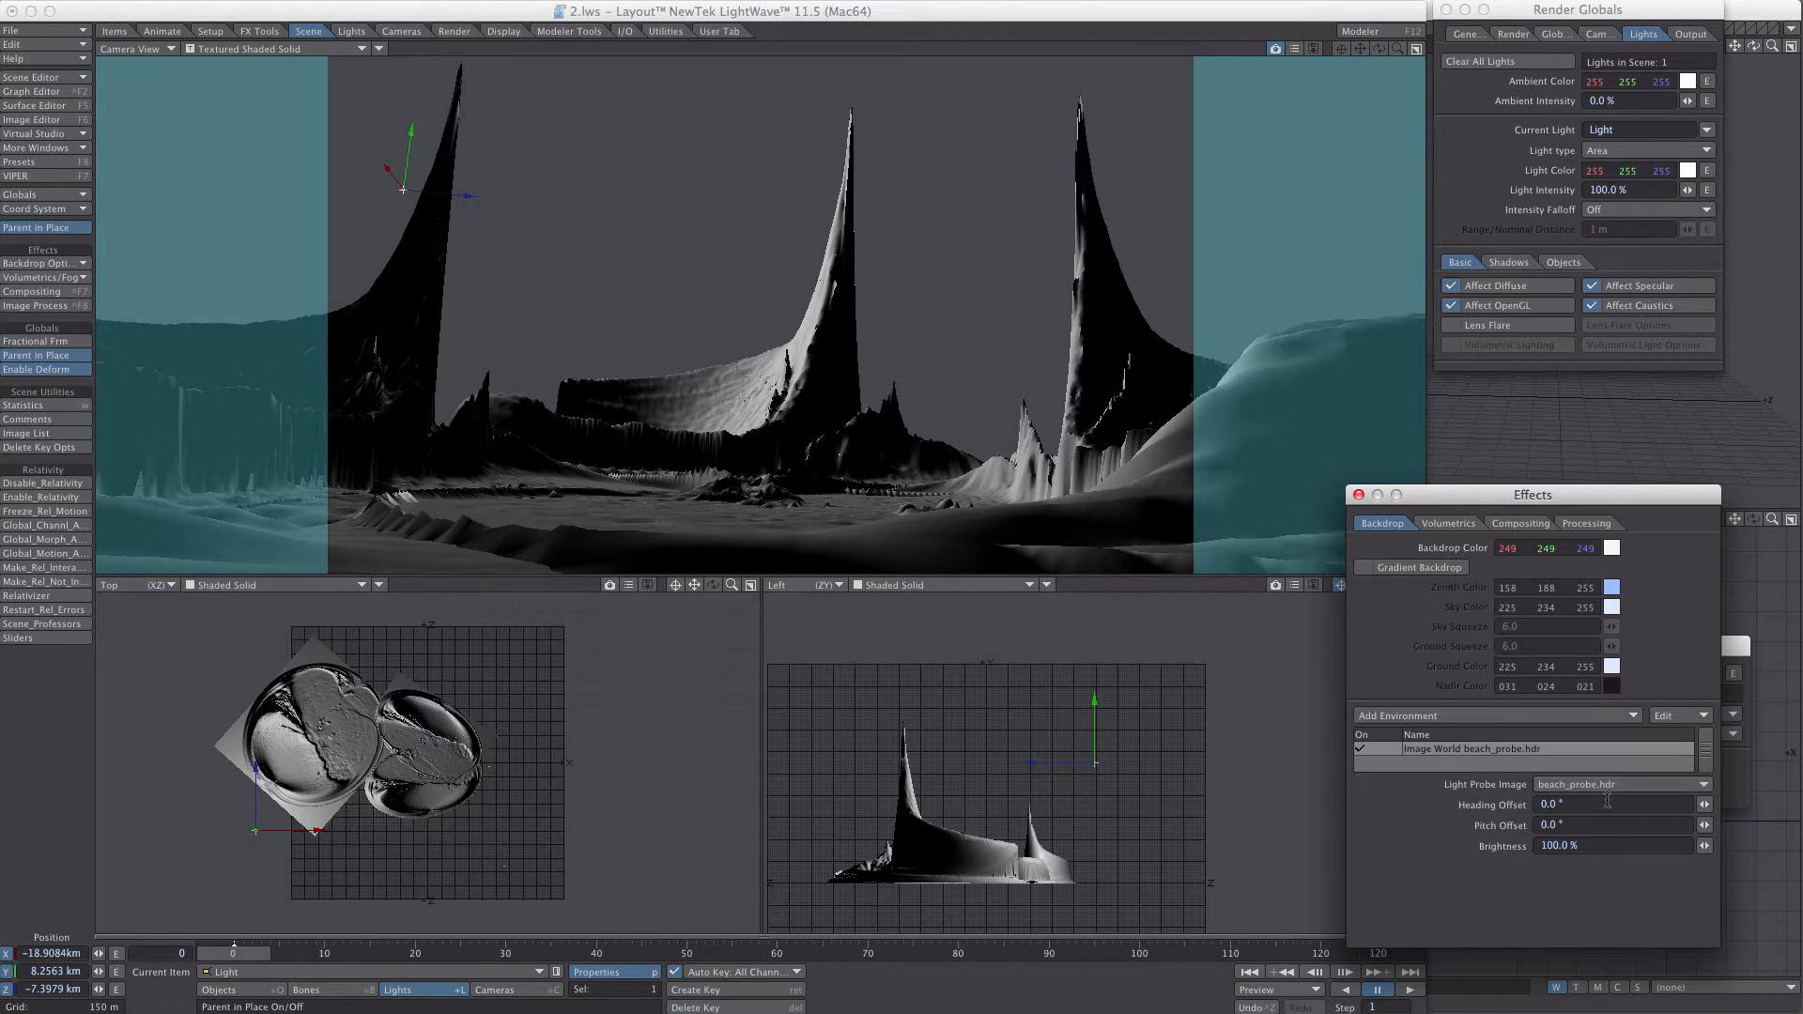
left_click(1358, 495)
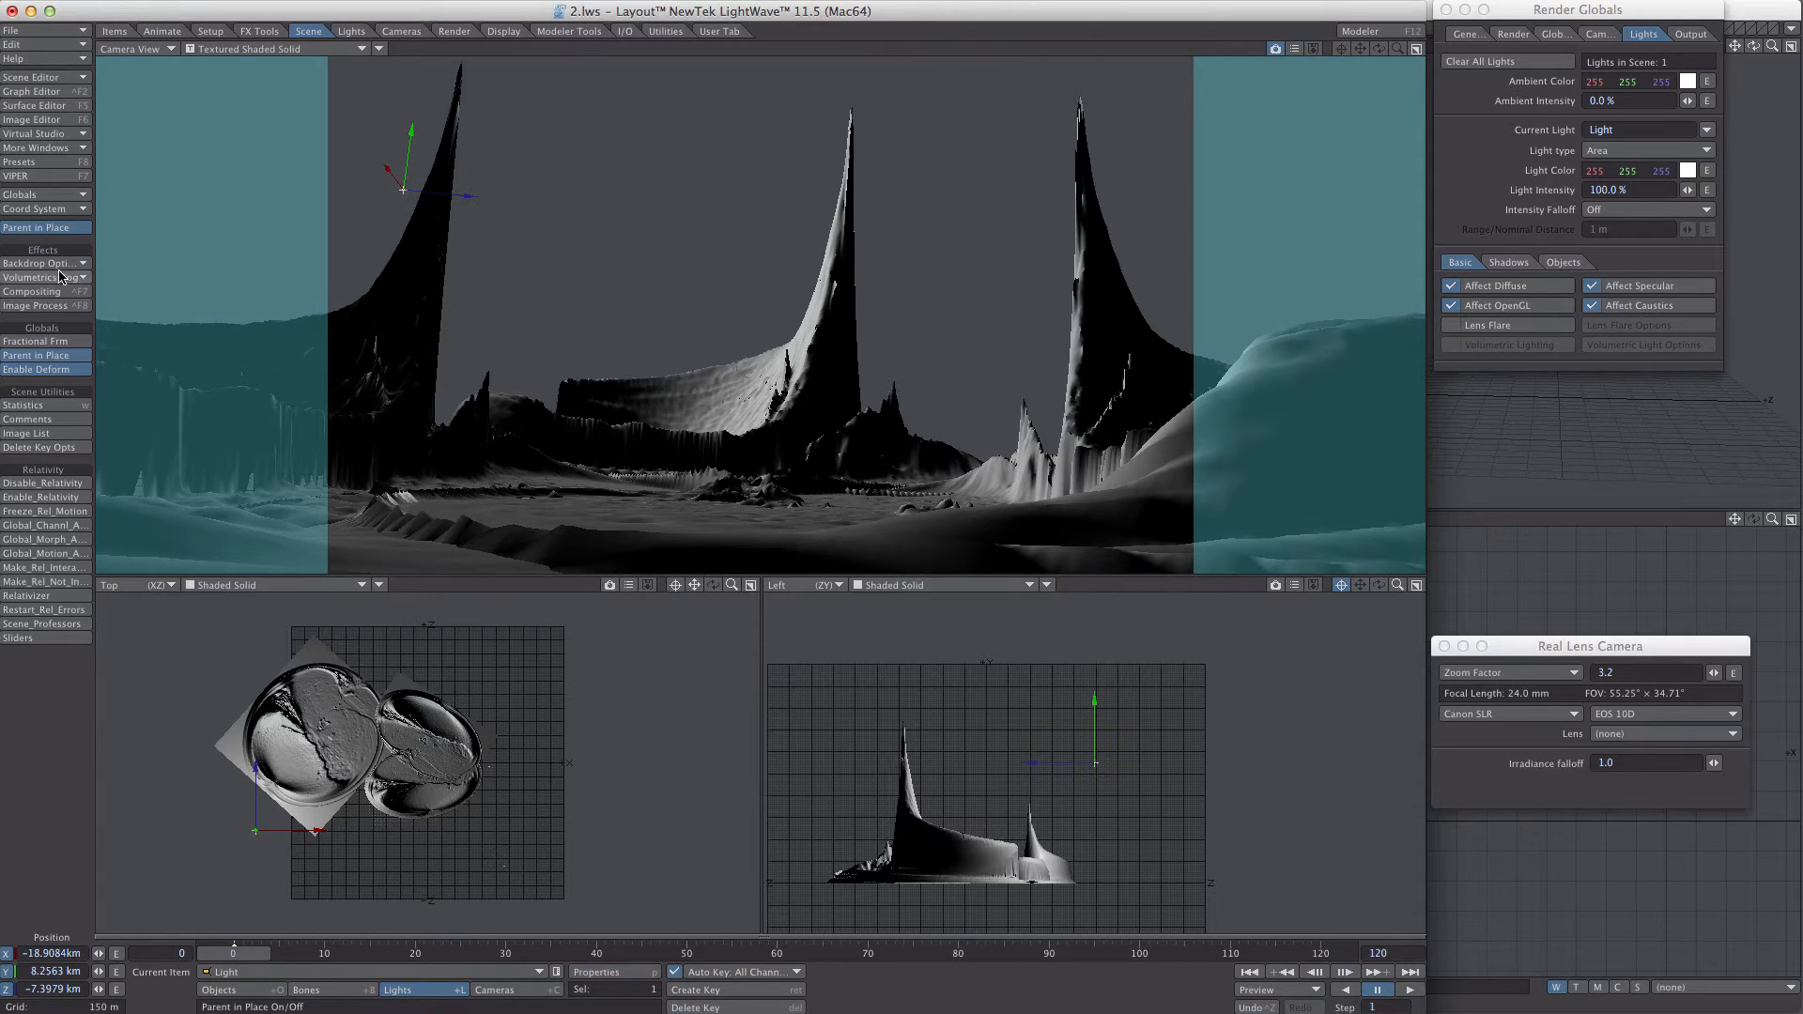
- Render the current frame with the new environment lighting through to completion and dismiss the render status
left_click(454, 32)
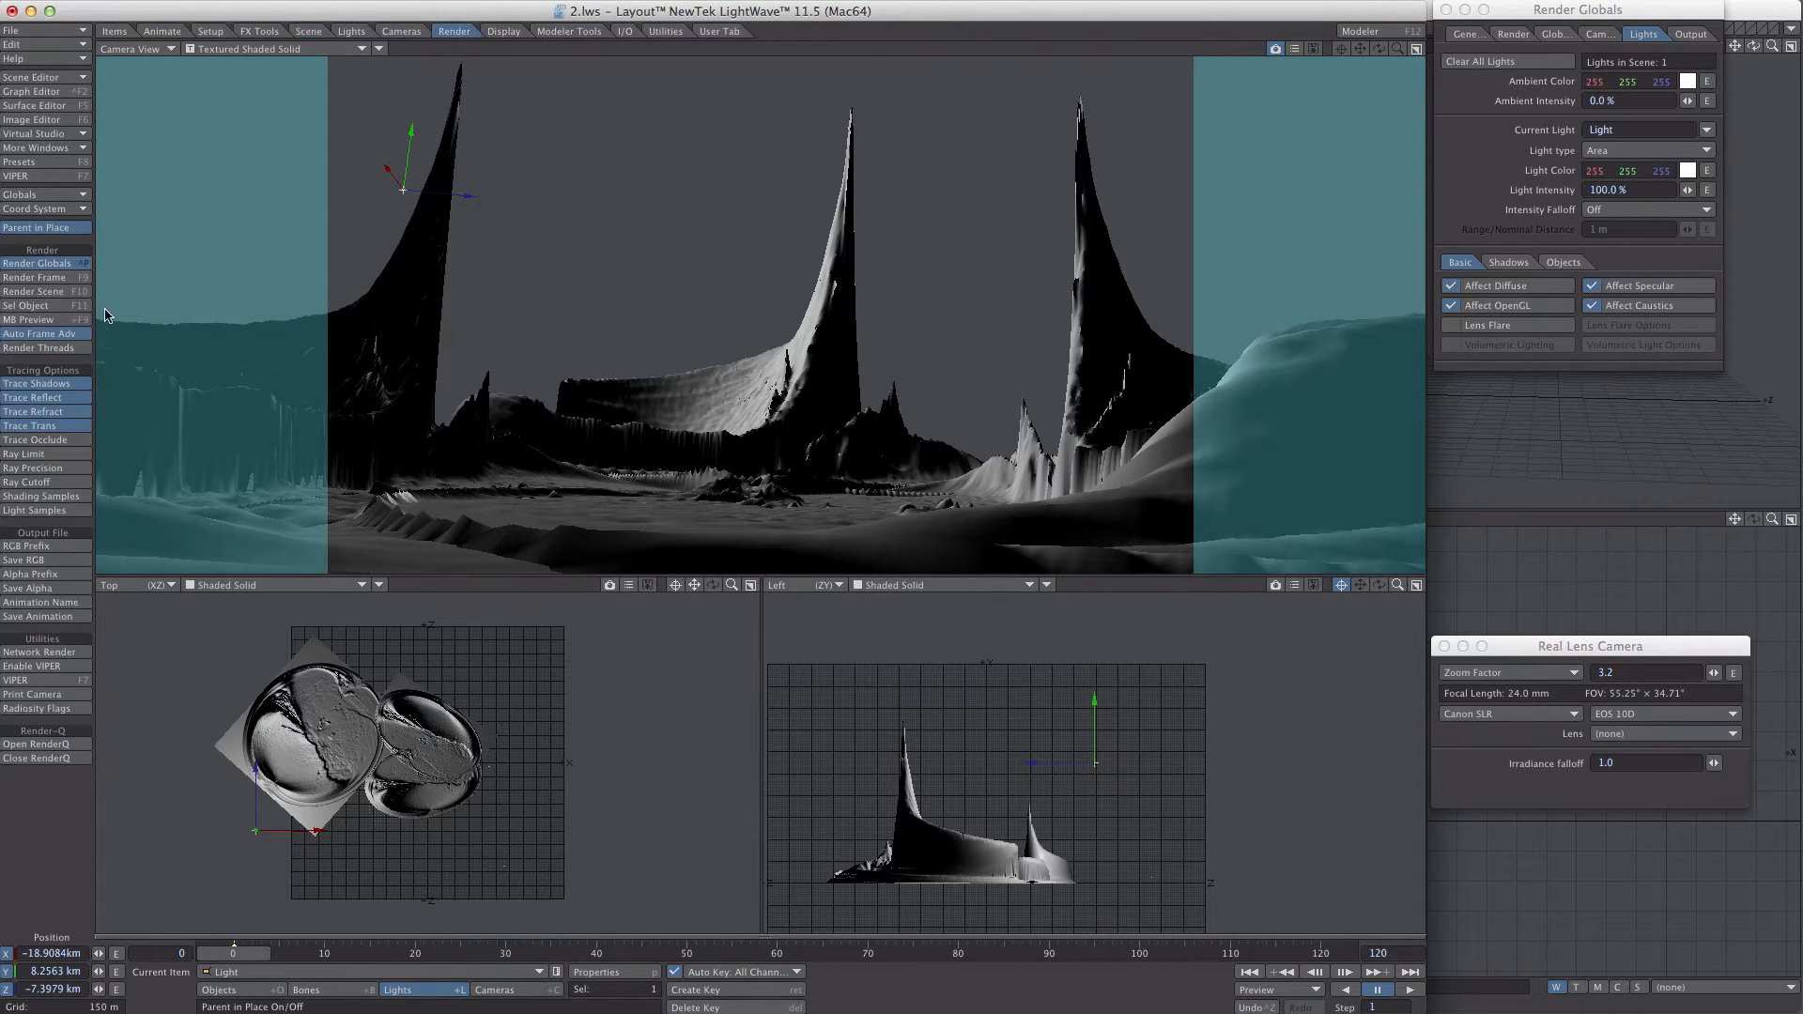
left_click(35, 291)
left_click(1240, 293)
left_click(33, 277)
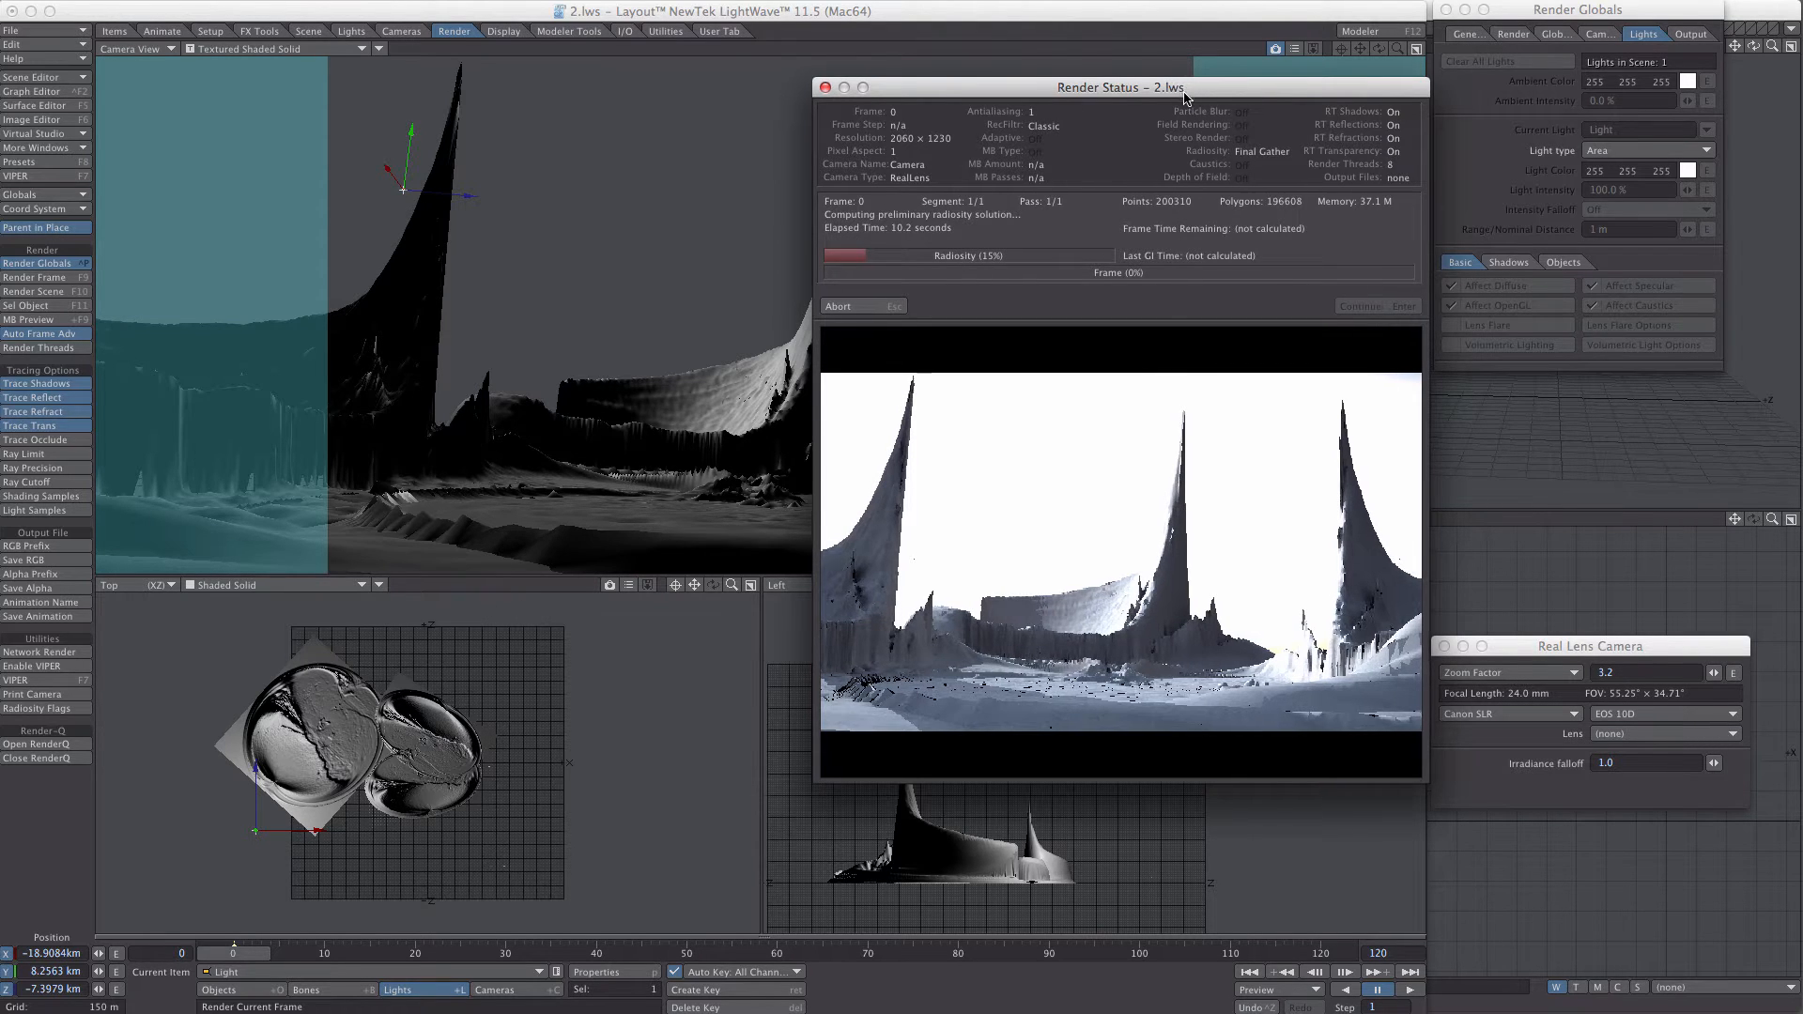
left_click_drag(1183, 94, 761, 76)
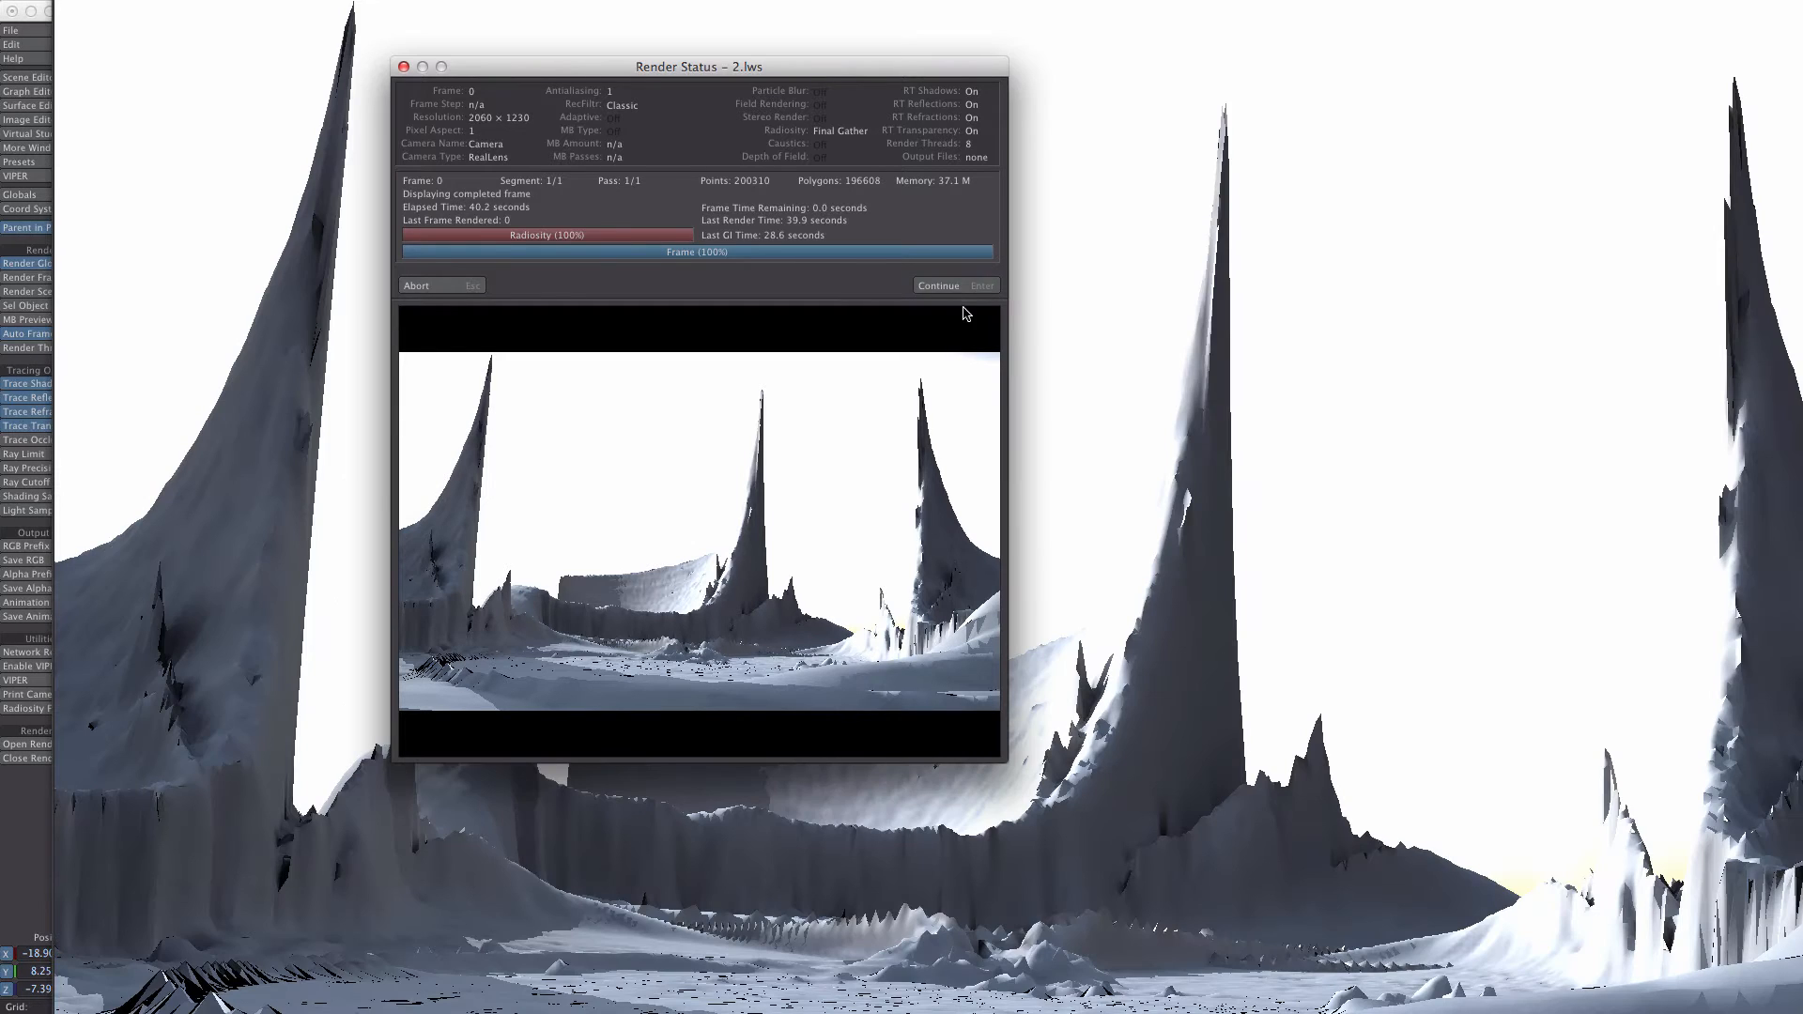
left_click(938, 287)
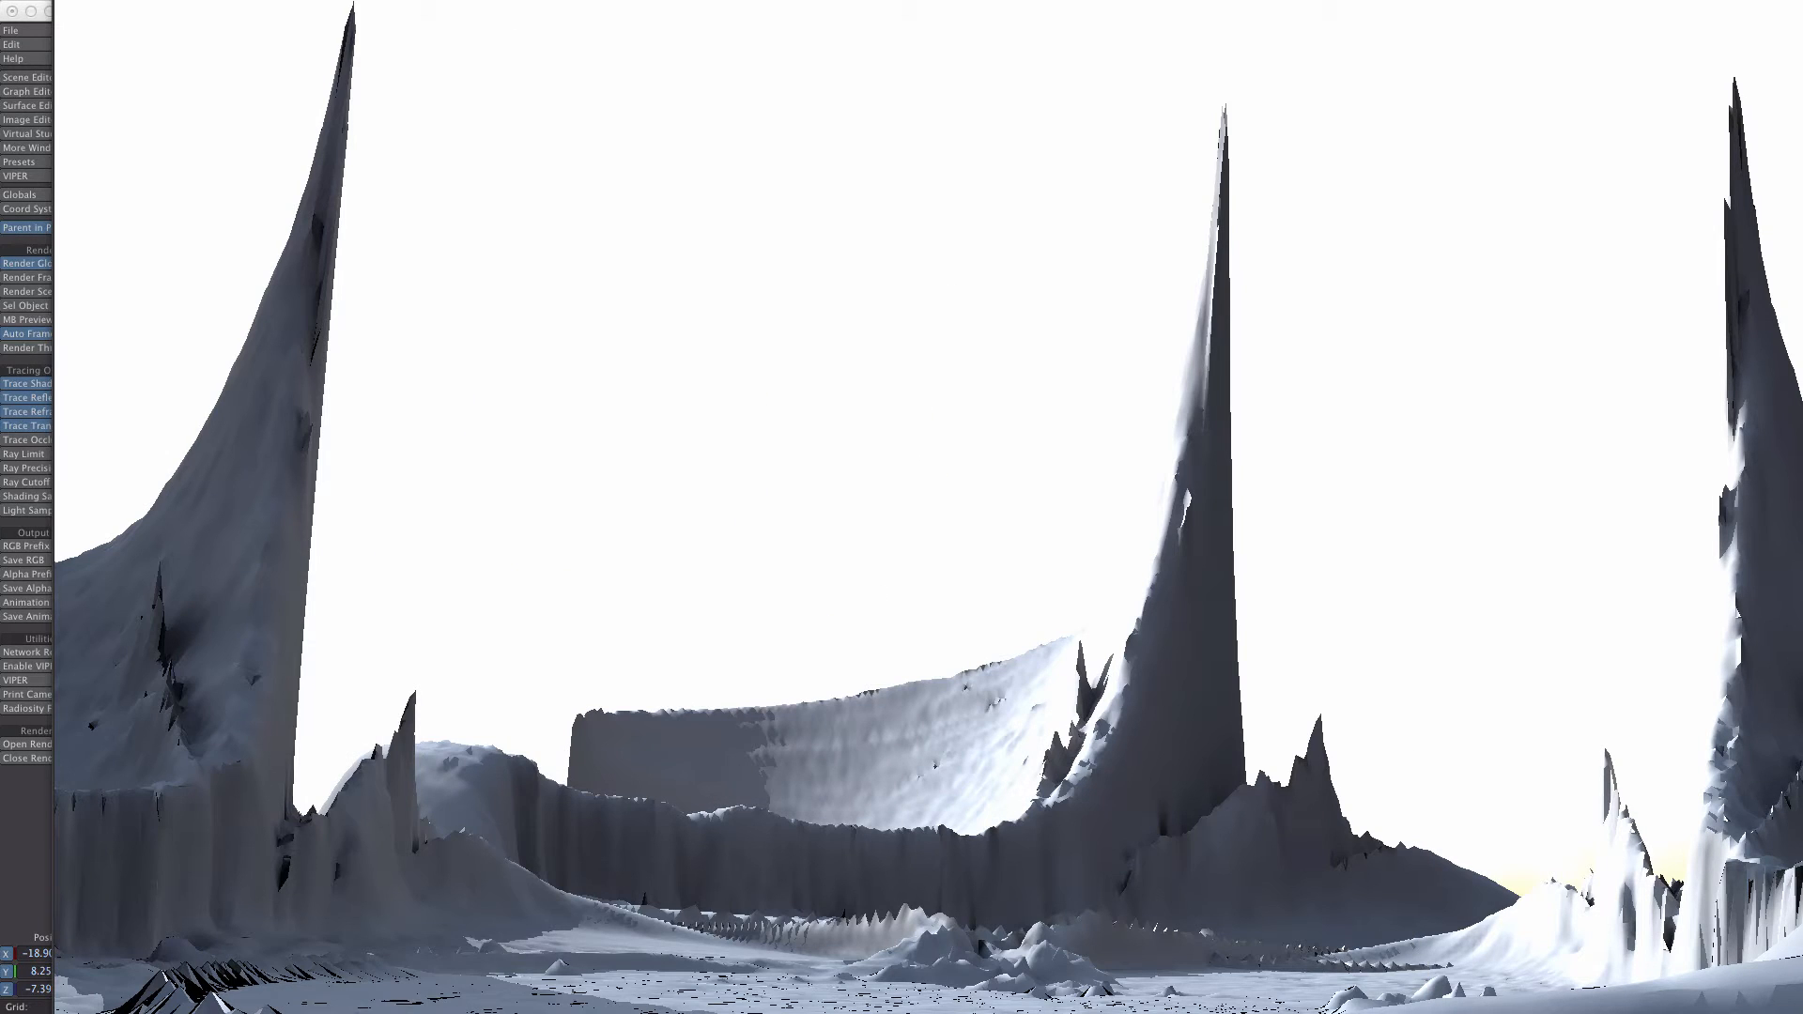
- Save the rendered image to the Desktop as 1 in LW_PShop32 (.psd) format and close the image viewer
left_click(460, 1)
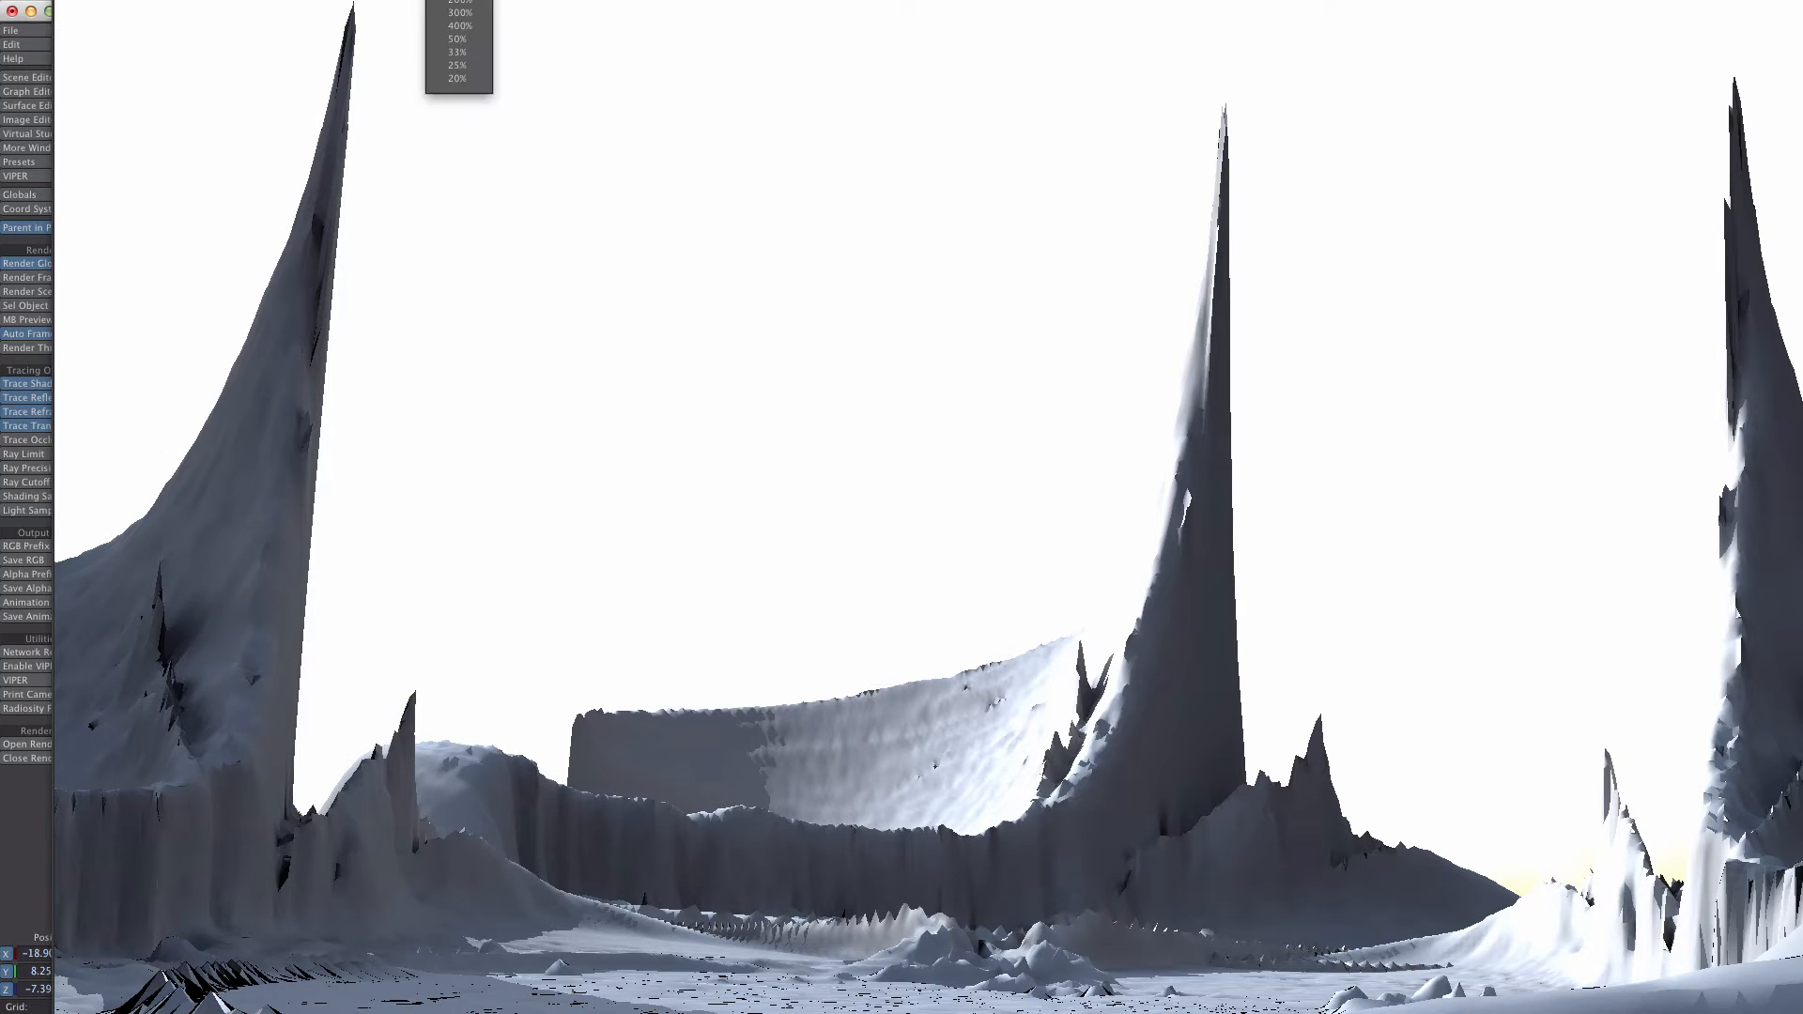
left_click(458, 41)
left_click_drag(431, 0, 411, 24)
left_click(60, 47)
left_click(58, 48)
left_click(58, 48)
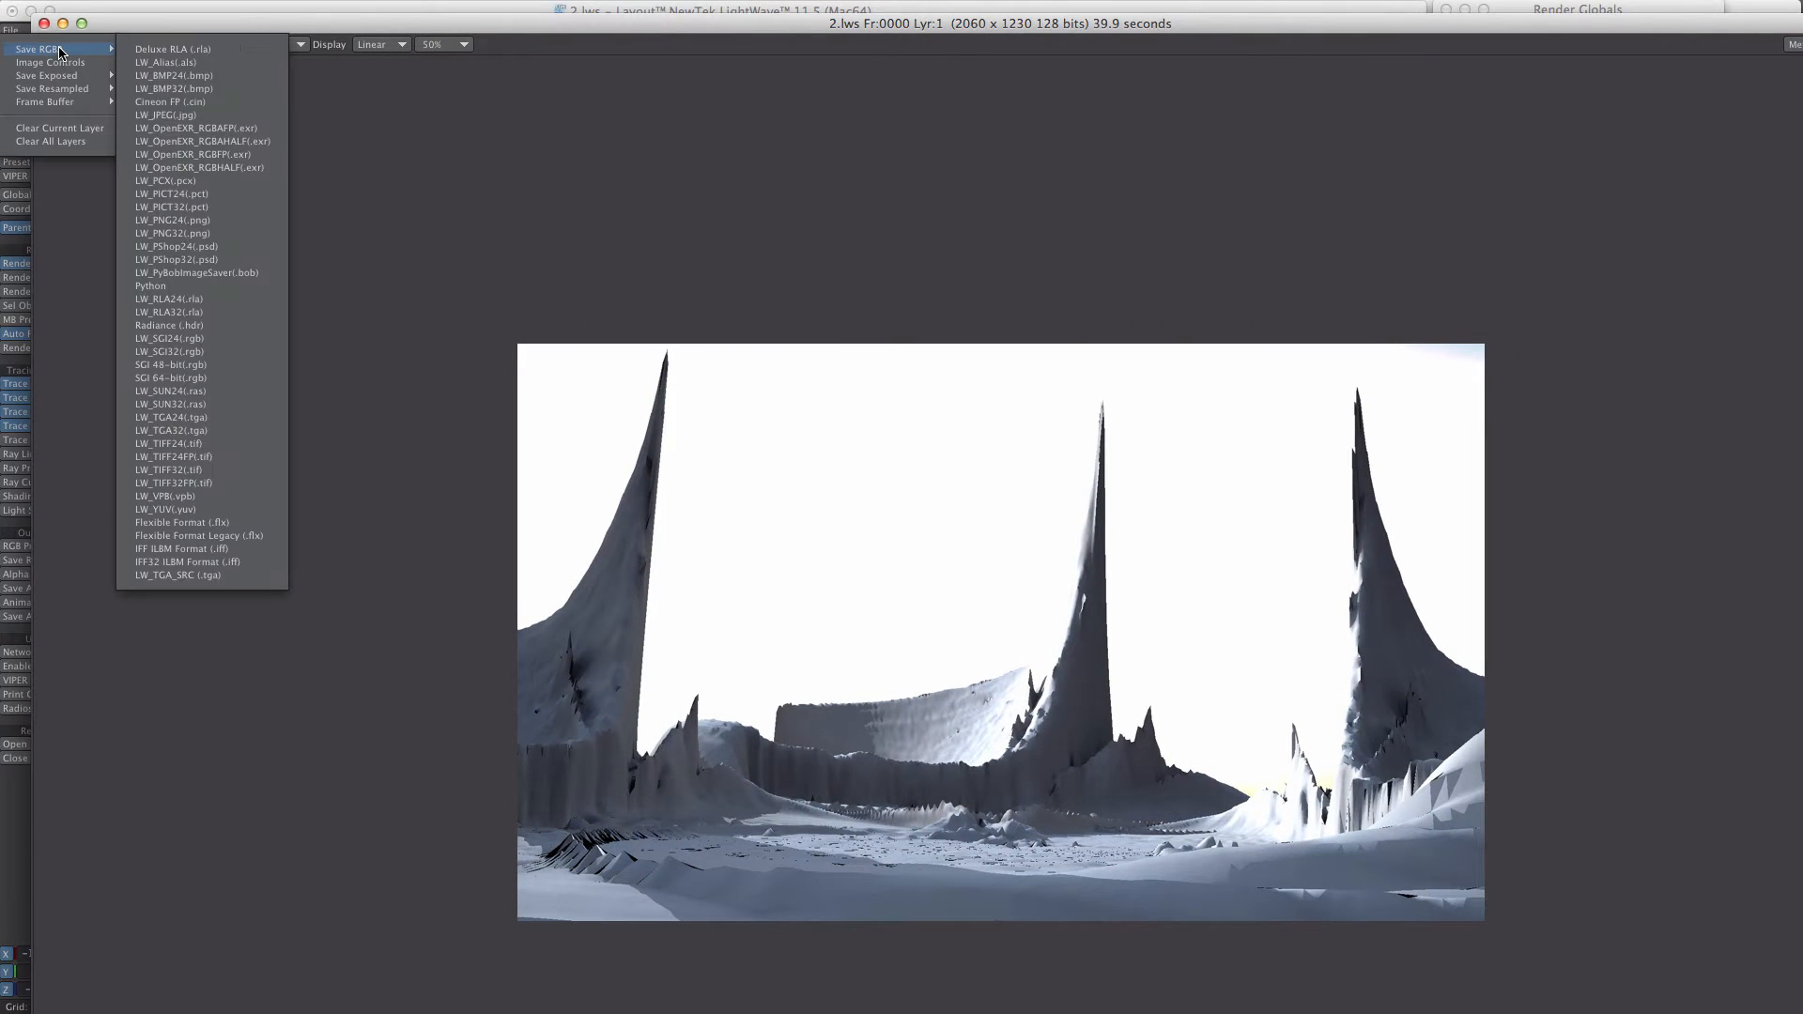
left_click(251, 258)
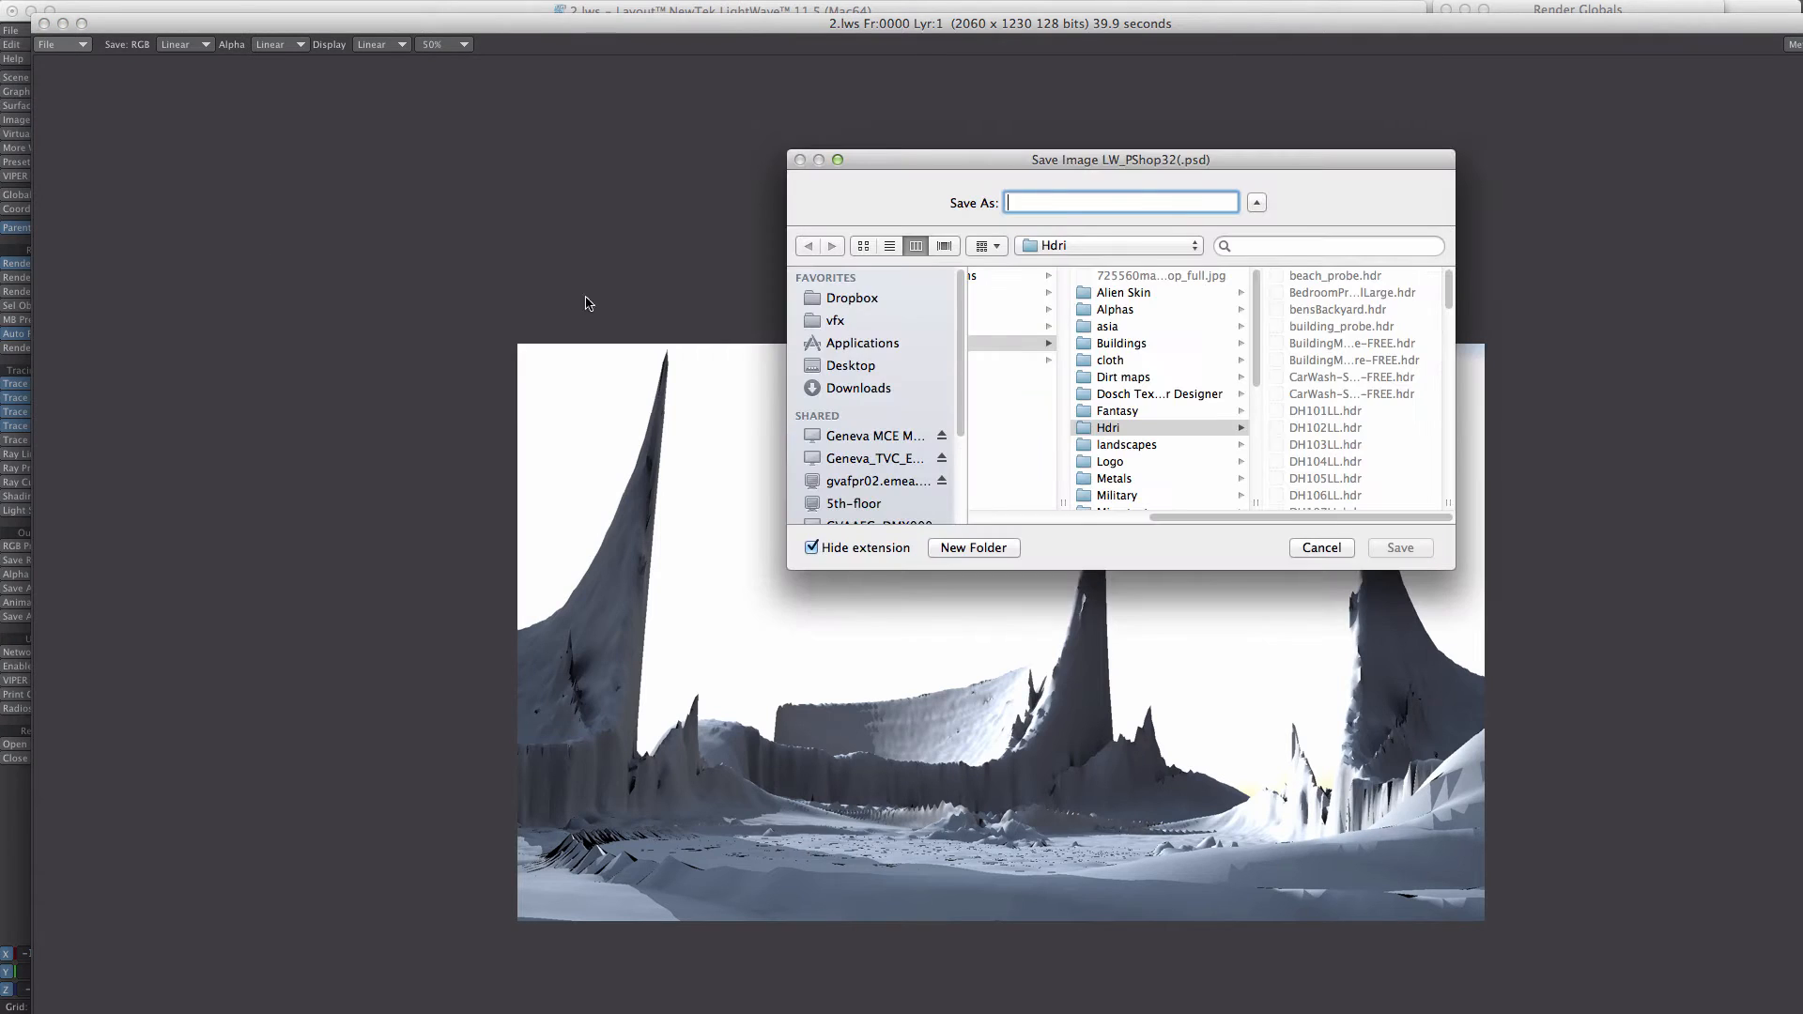
left_click(854, 365)
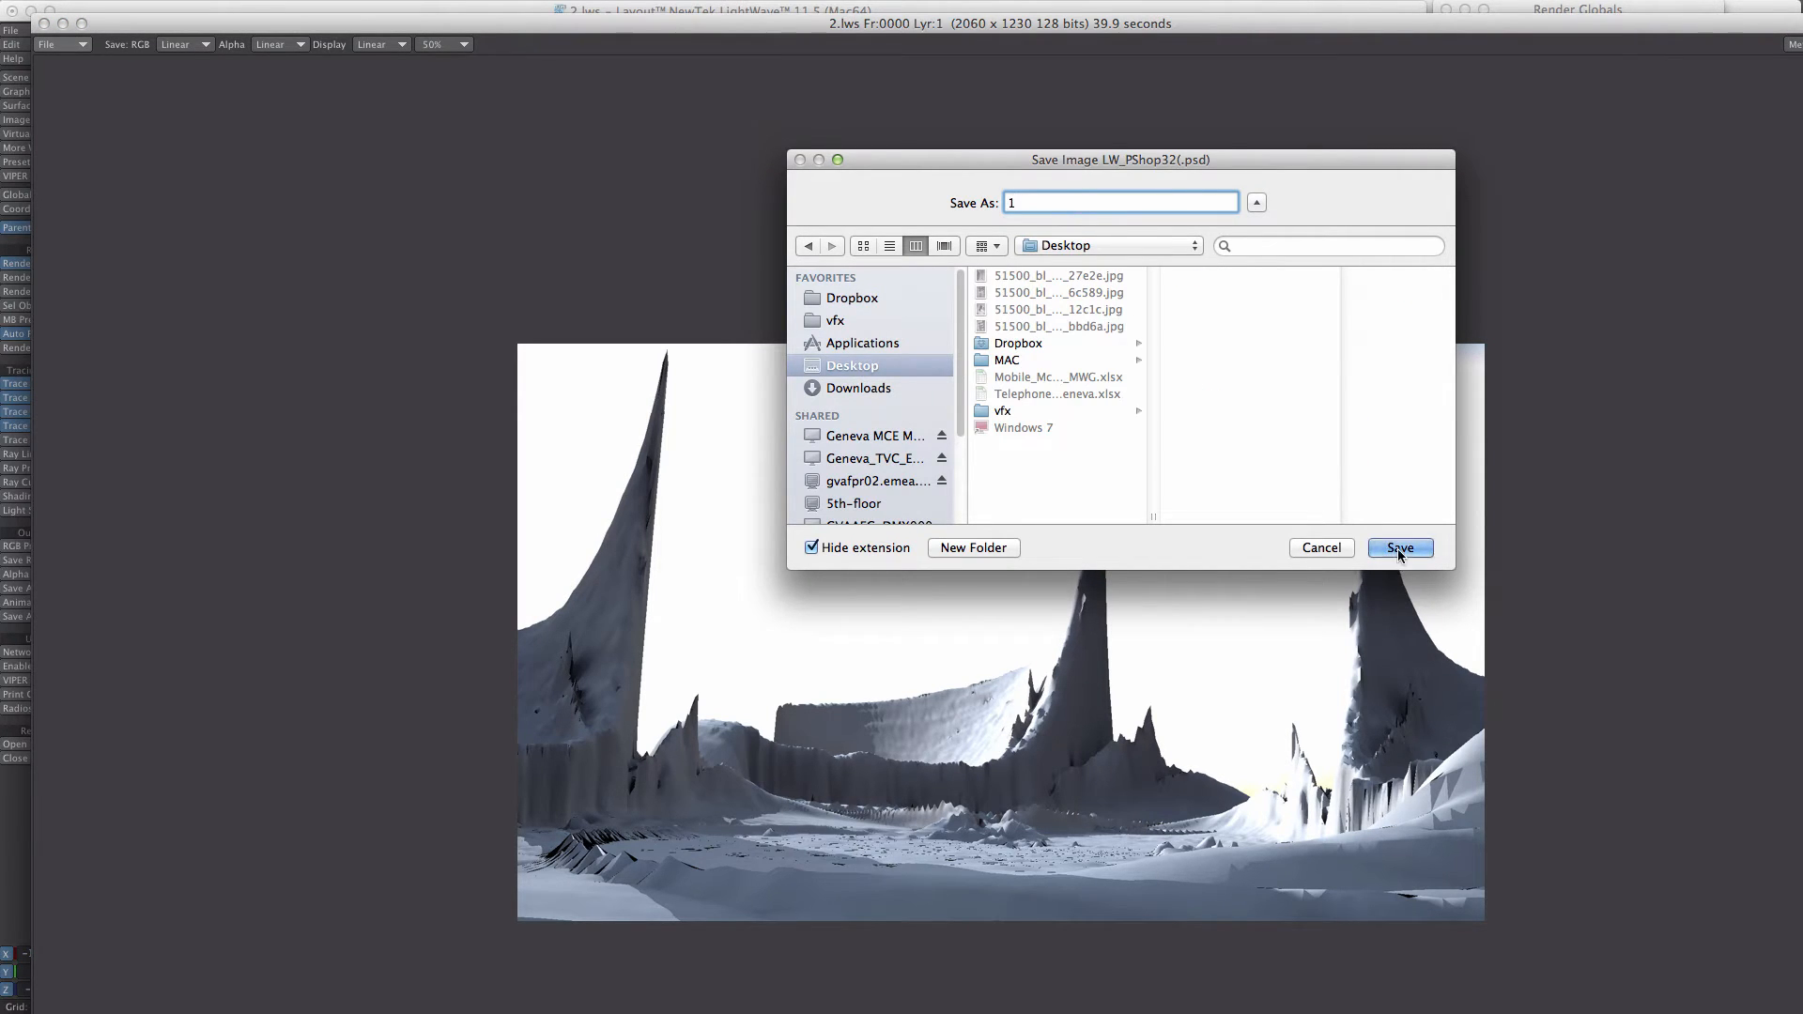
left_click(1397, 549)
left_click(45, 24)
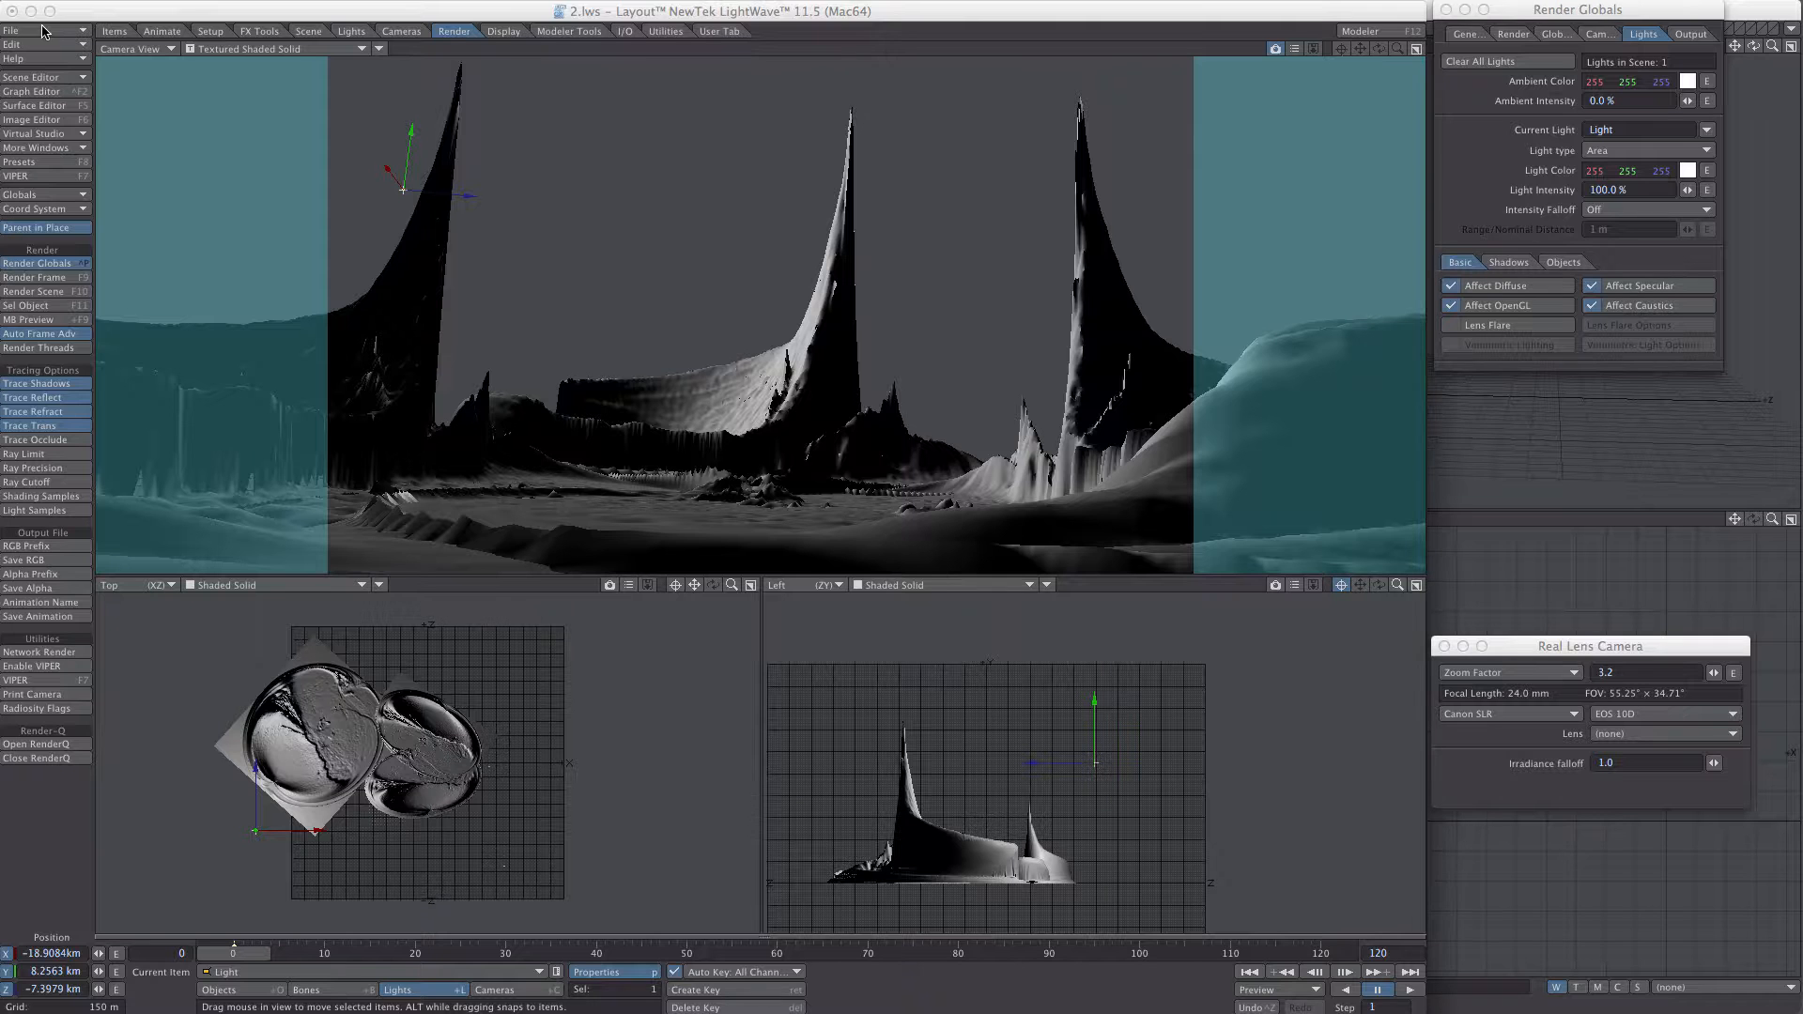
- Switch to Photoshop and open the rendered image 1.psd from the Desktop
key("super+Tab")
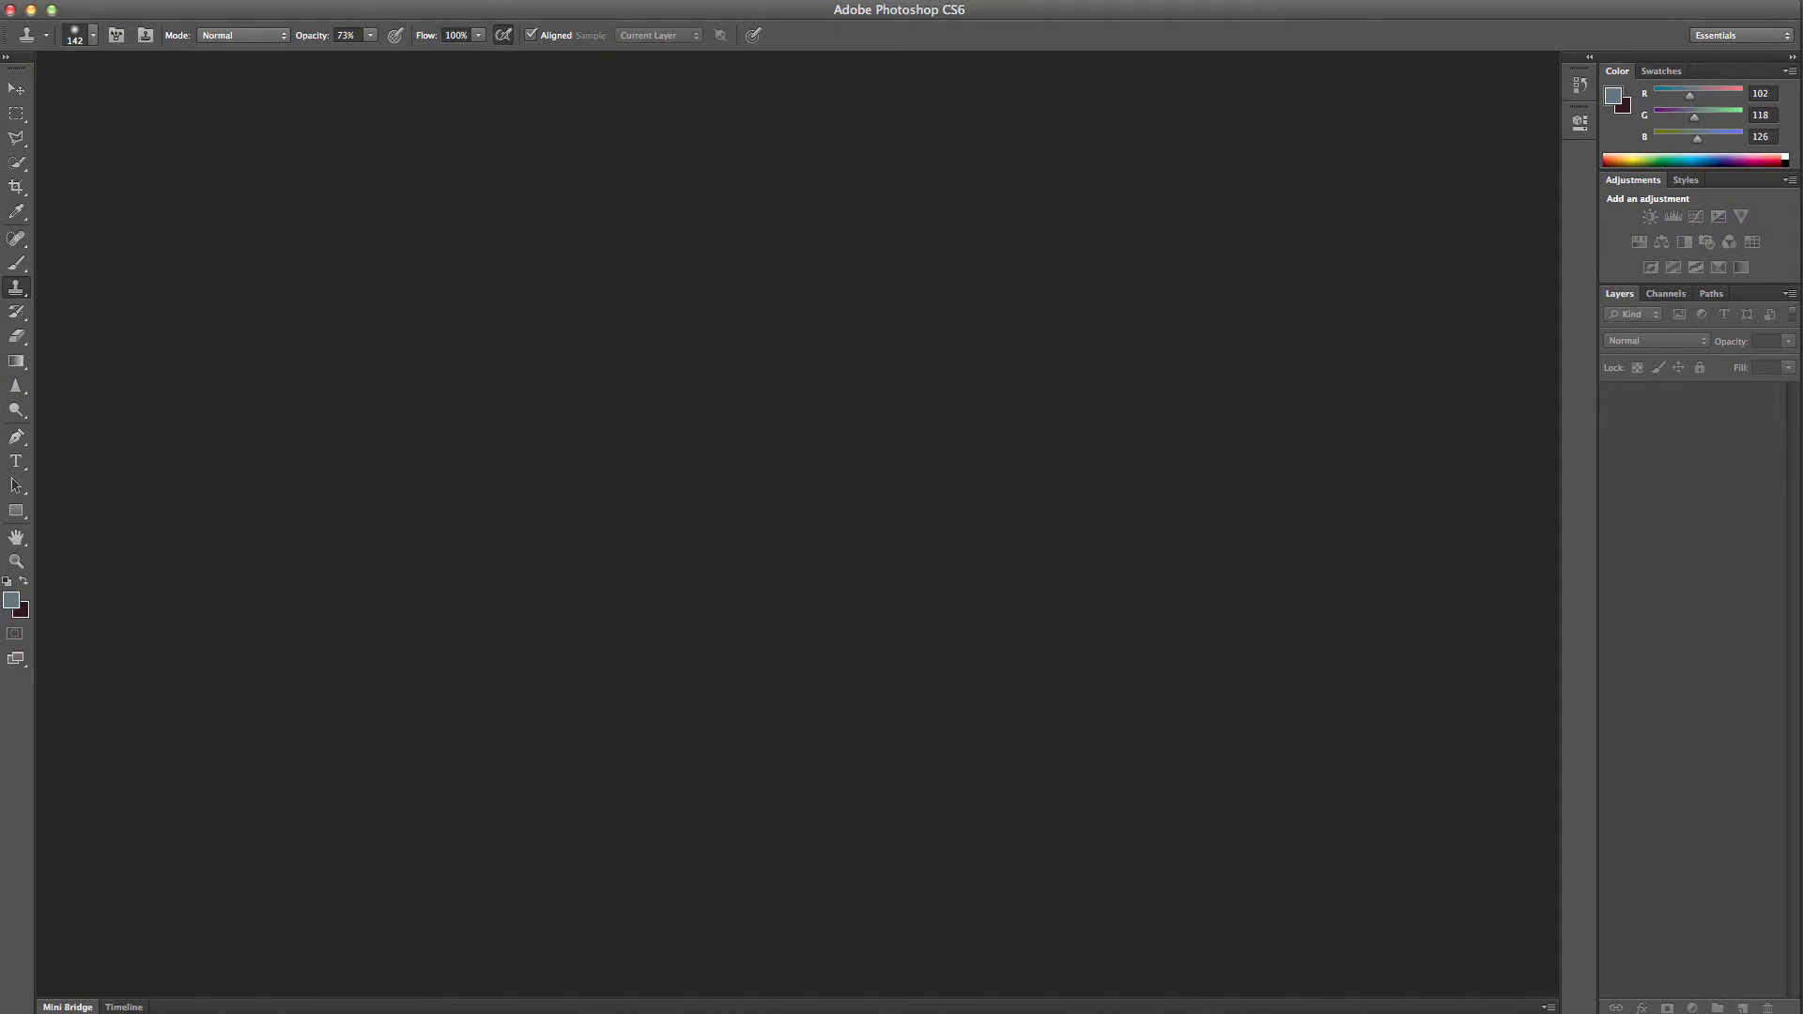
left_click(69, 0)
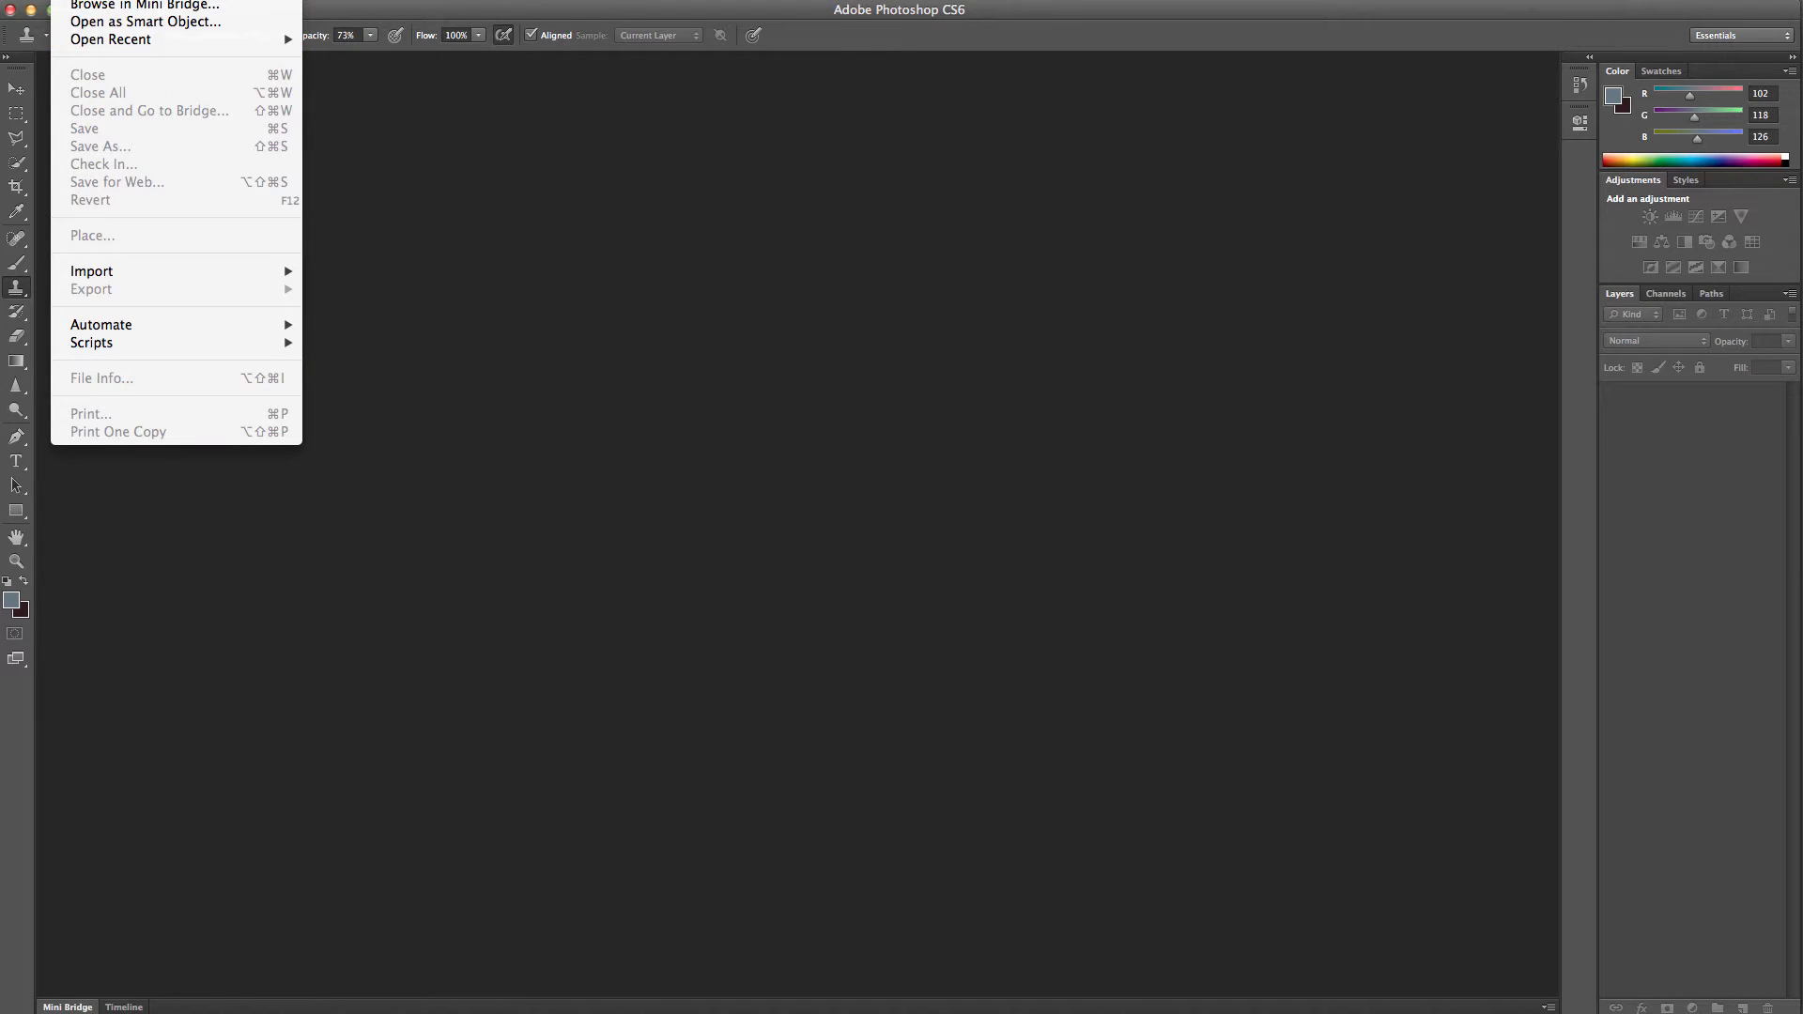
left_click(414, 374)
double_click(511, 324)
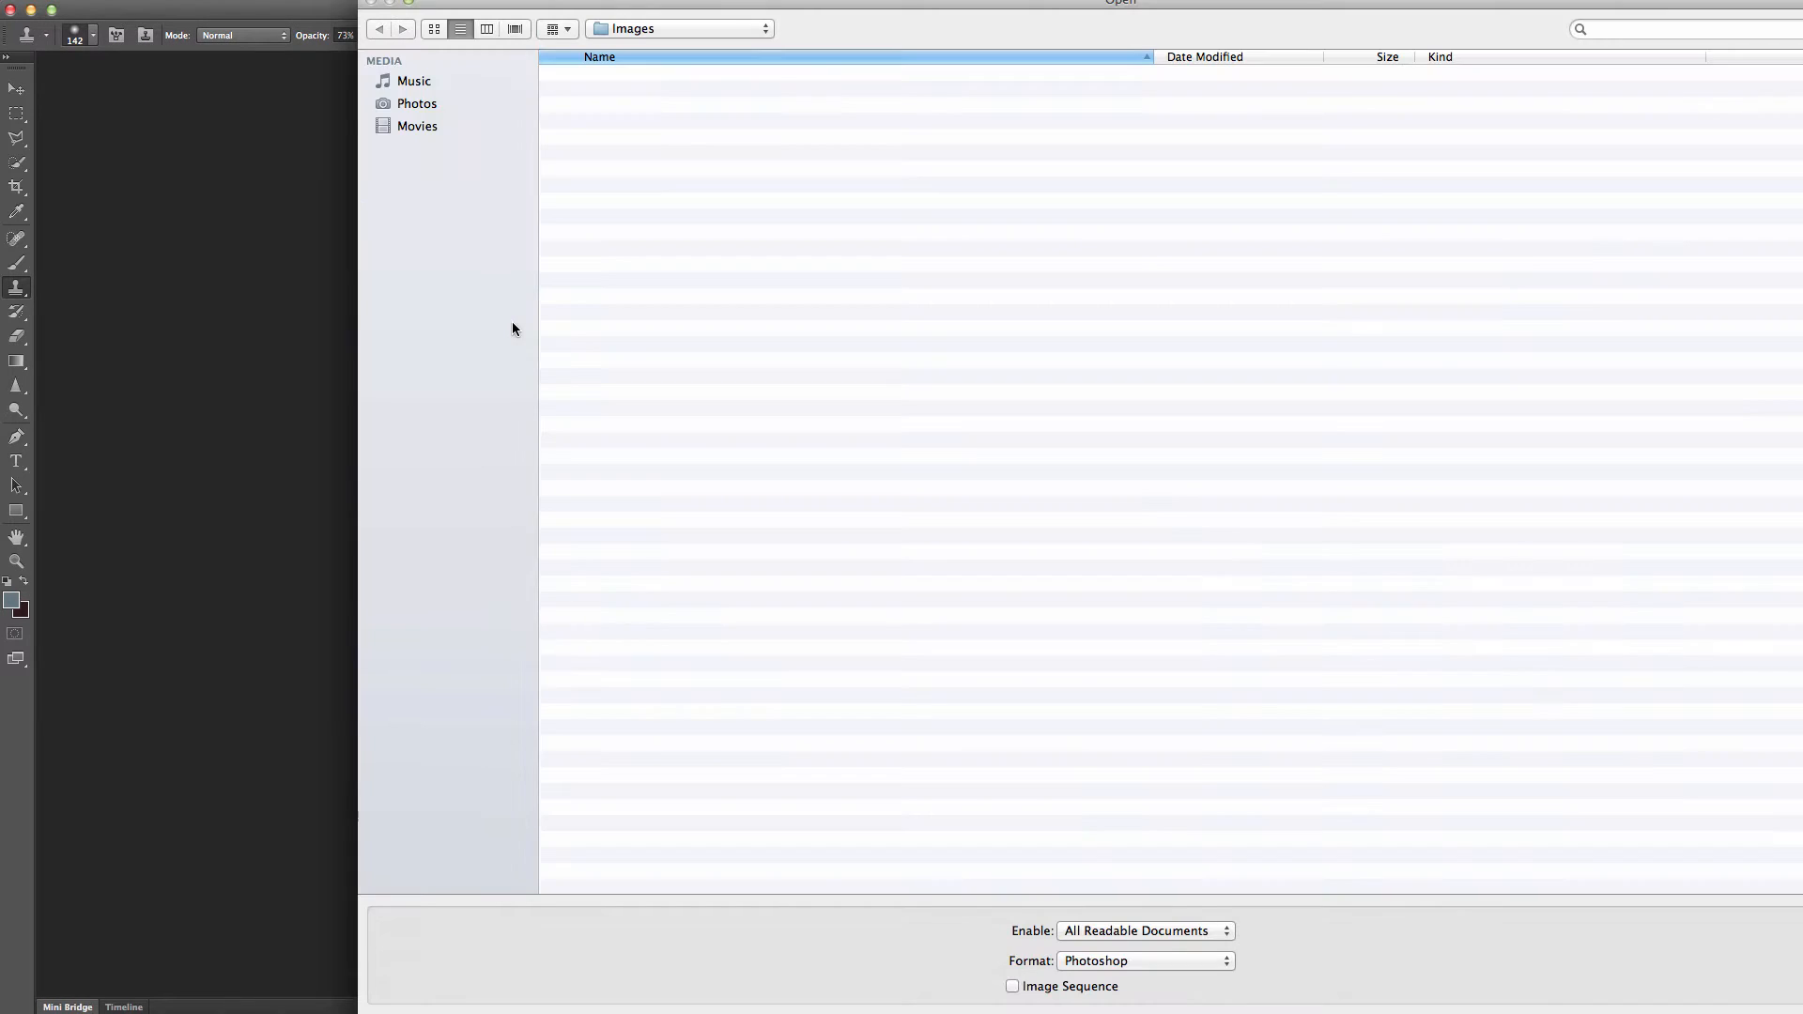
left_click(406, 150)
double_click(607, 73)
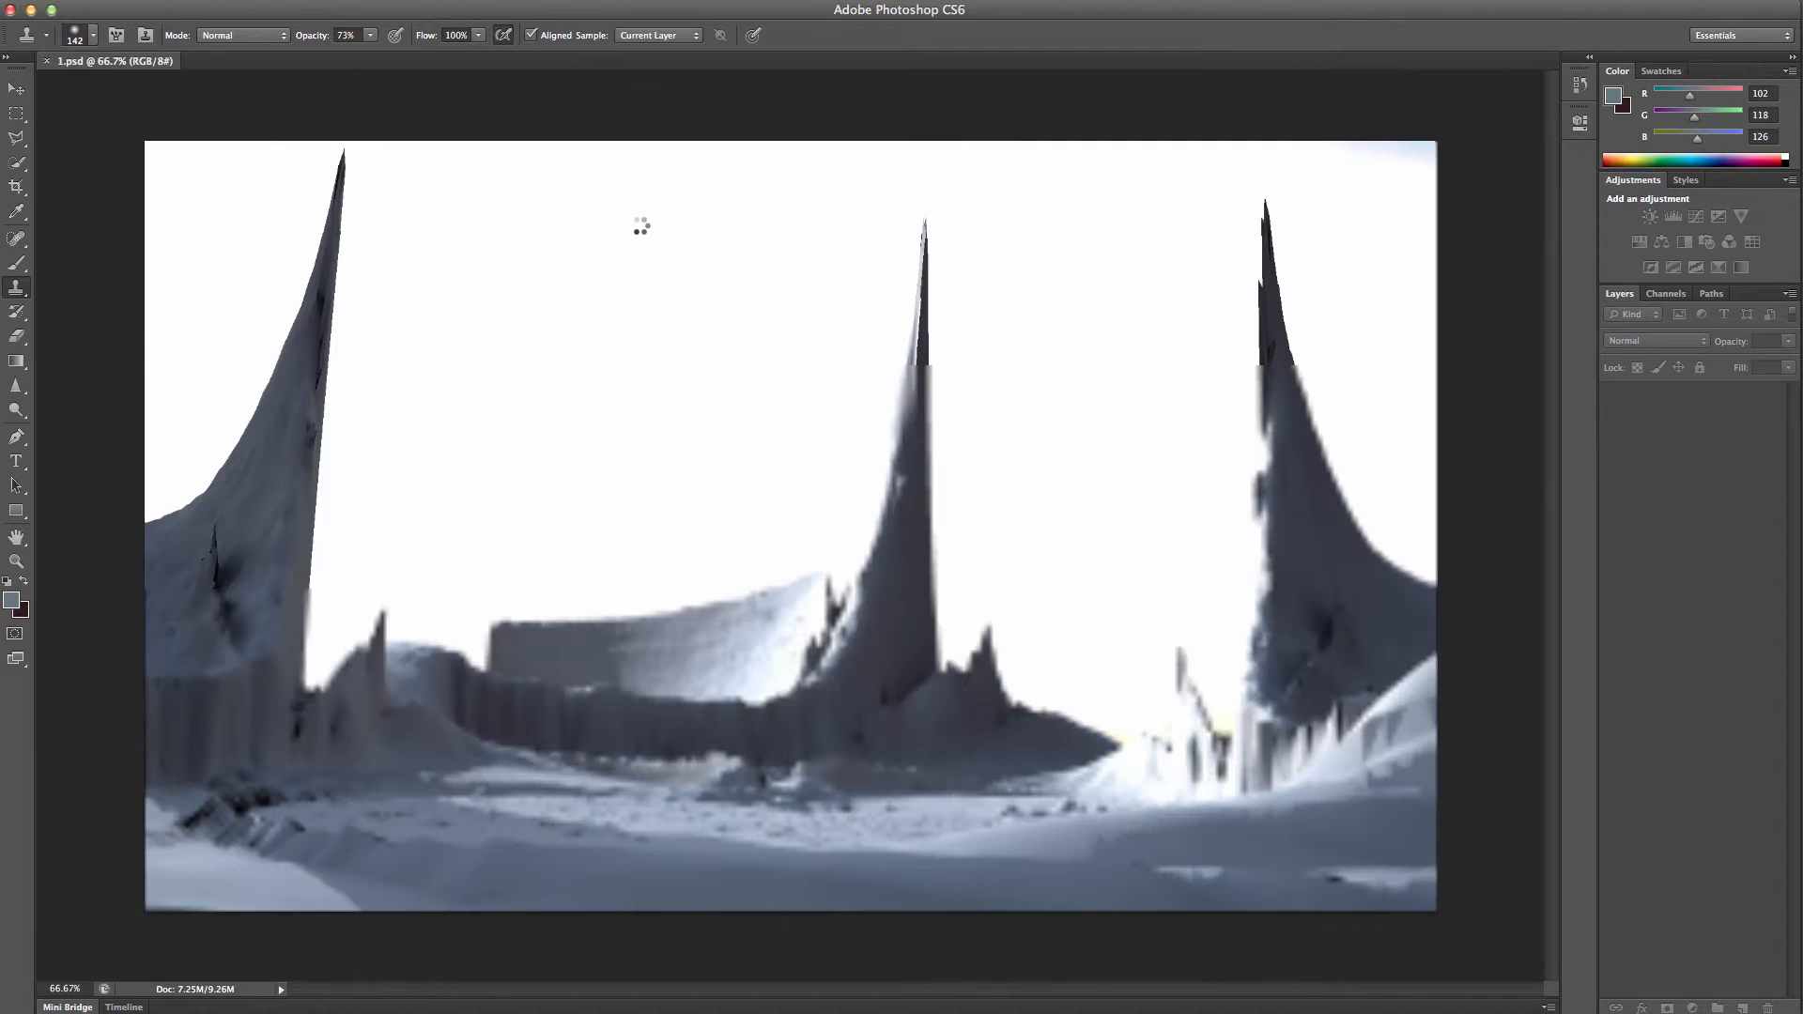
- Float the render 1.psd in its own window and inspect its Alpha 1 channel, returning to the RGB composite and the layers
key("v")
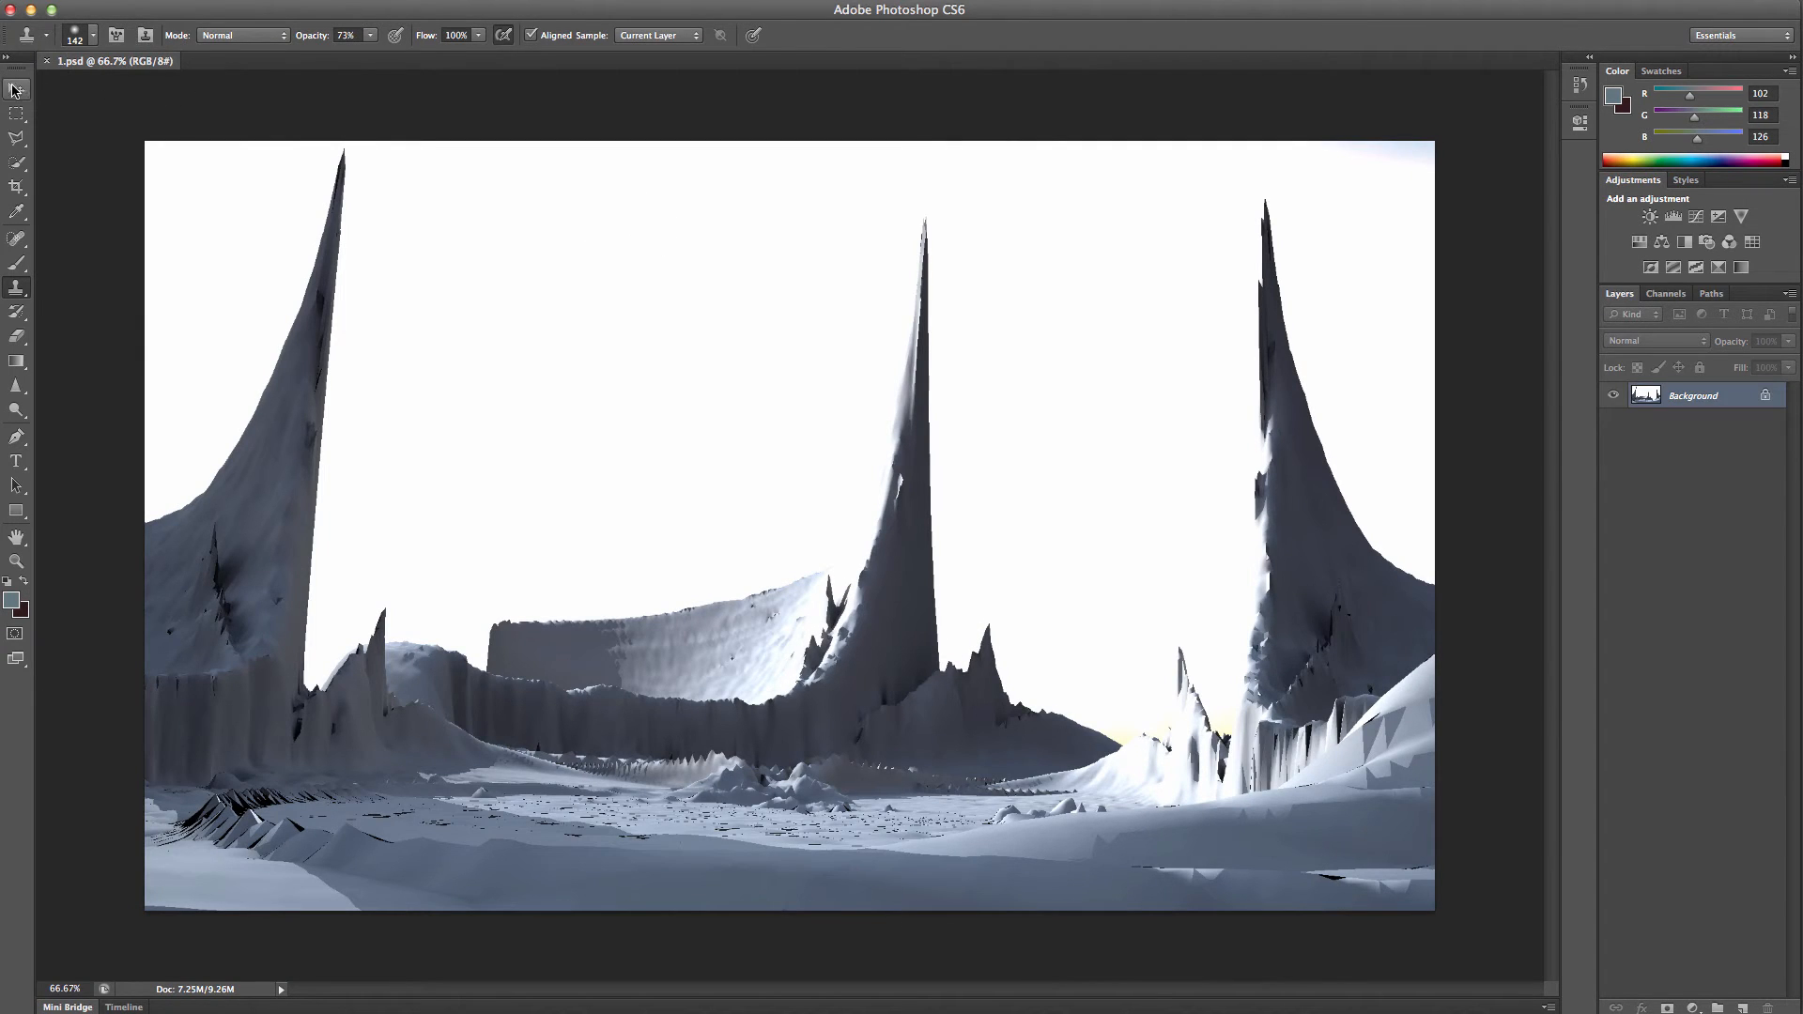
mouse_move(135, 64)
left_mouse_down()
mouse_move(273, 68)
mouse_move(293, 109)
mouse_move(319, 88)
left_mouse_up()
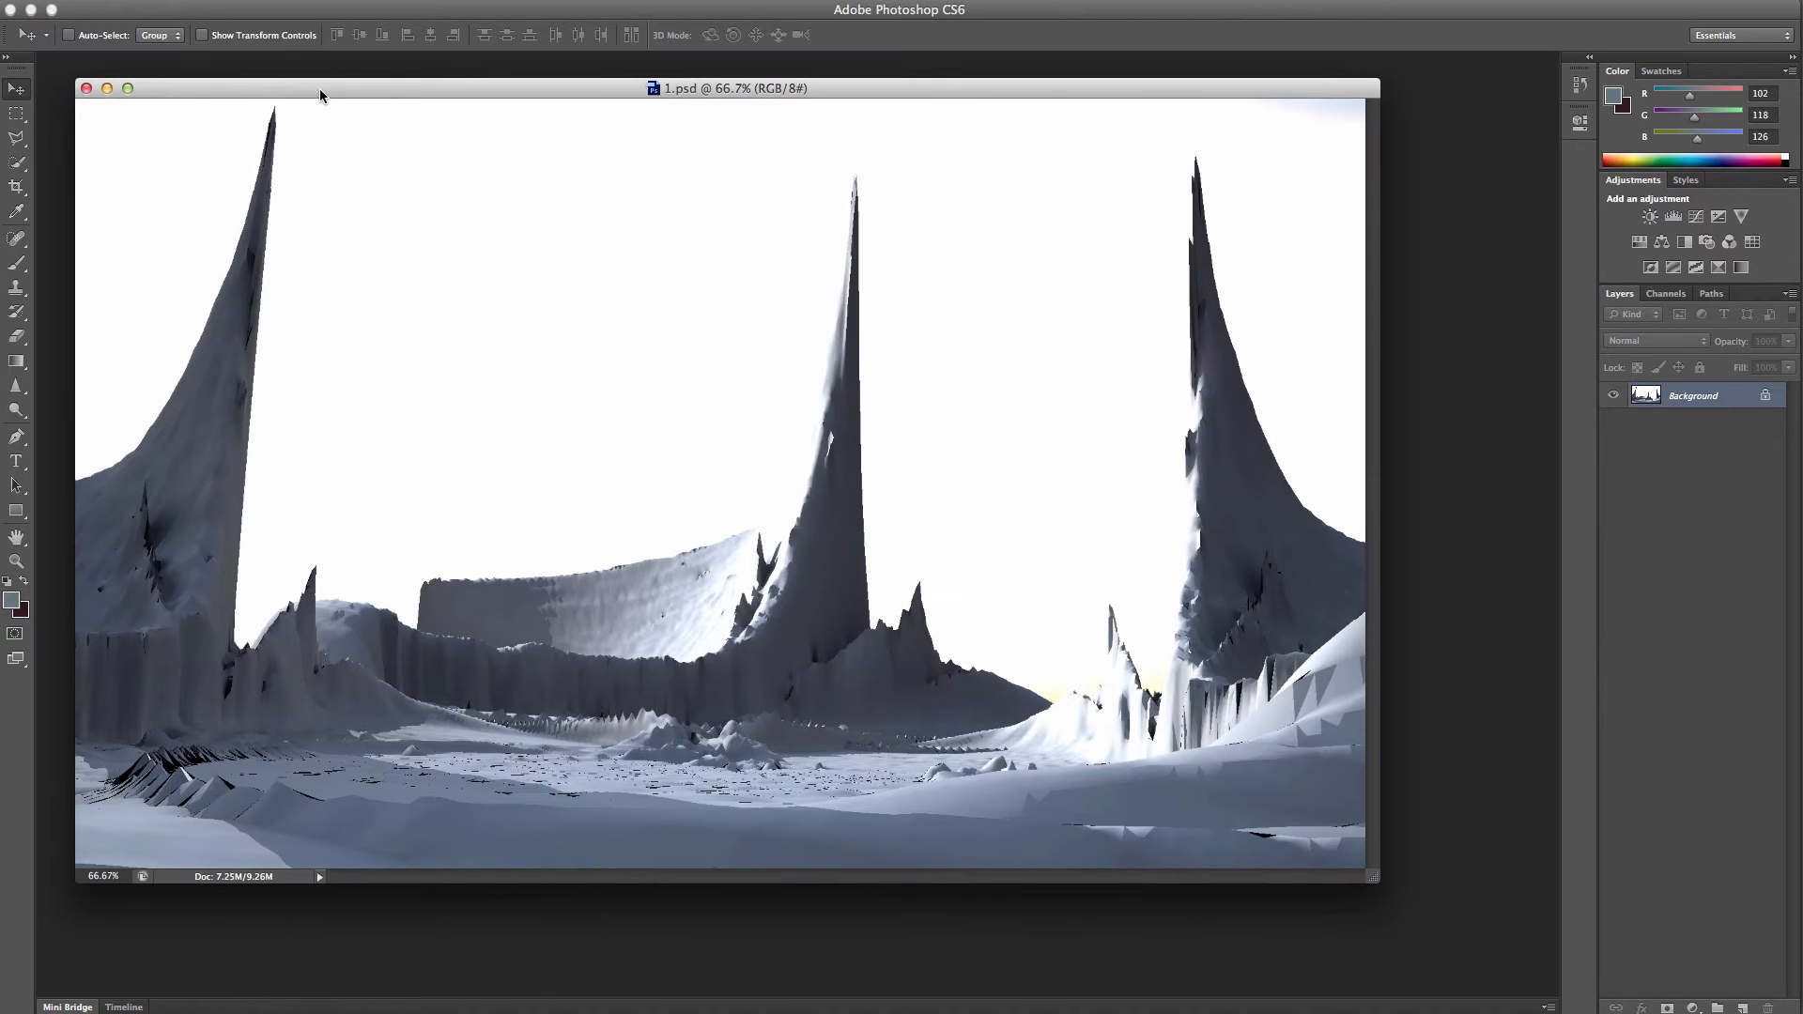
left_click(1672, 413)
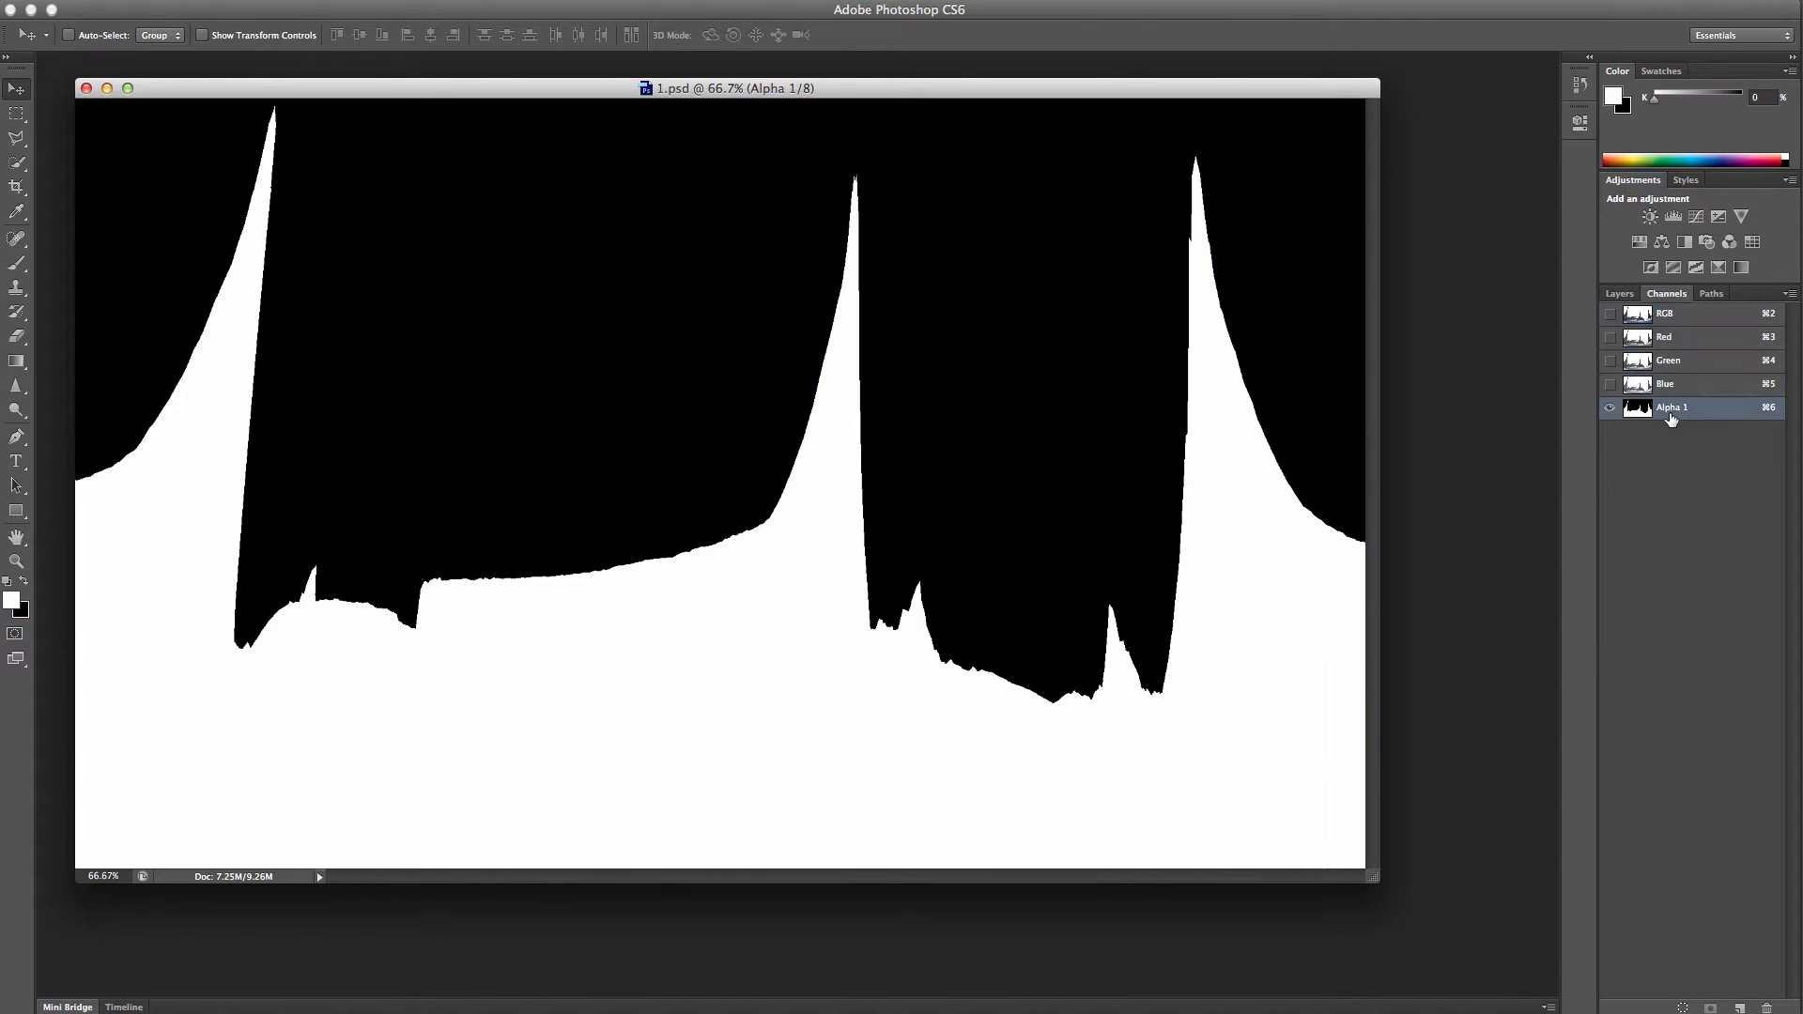
left_click(1662, 318)
left_click(1620, 295)
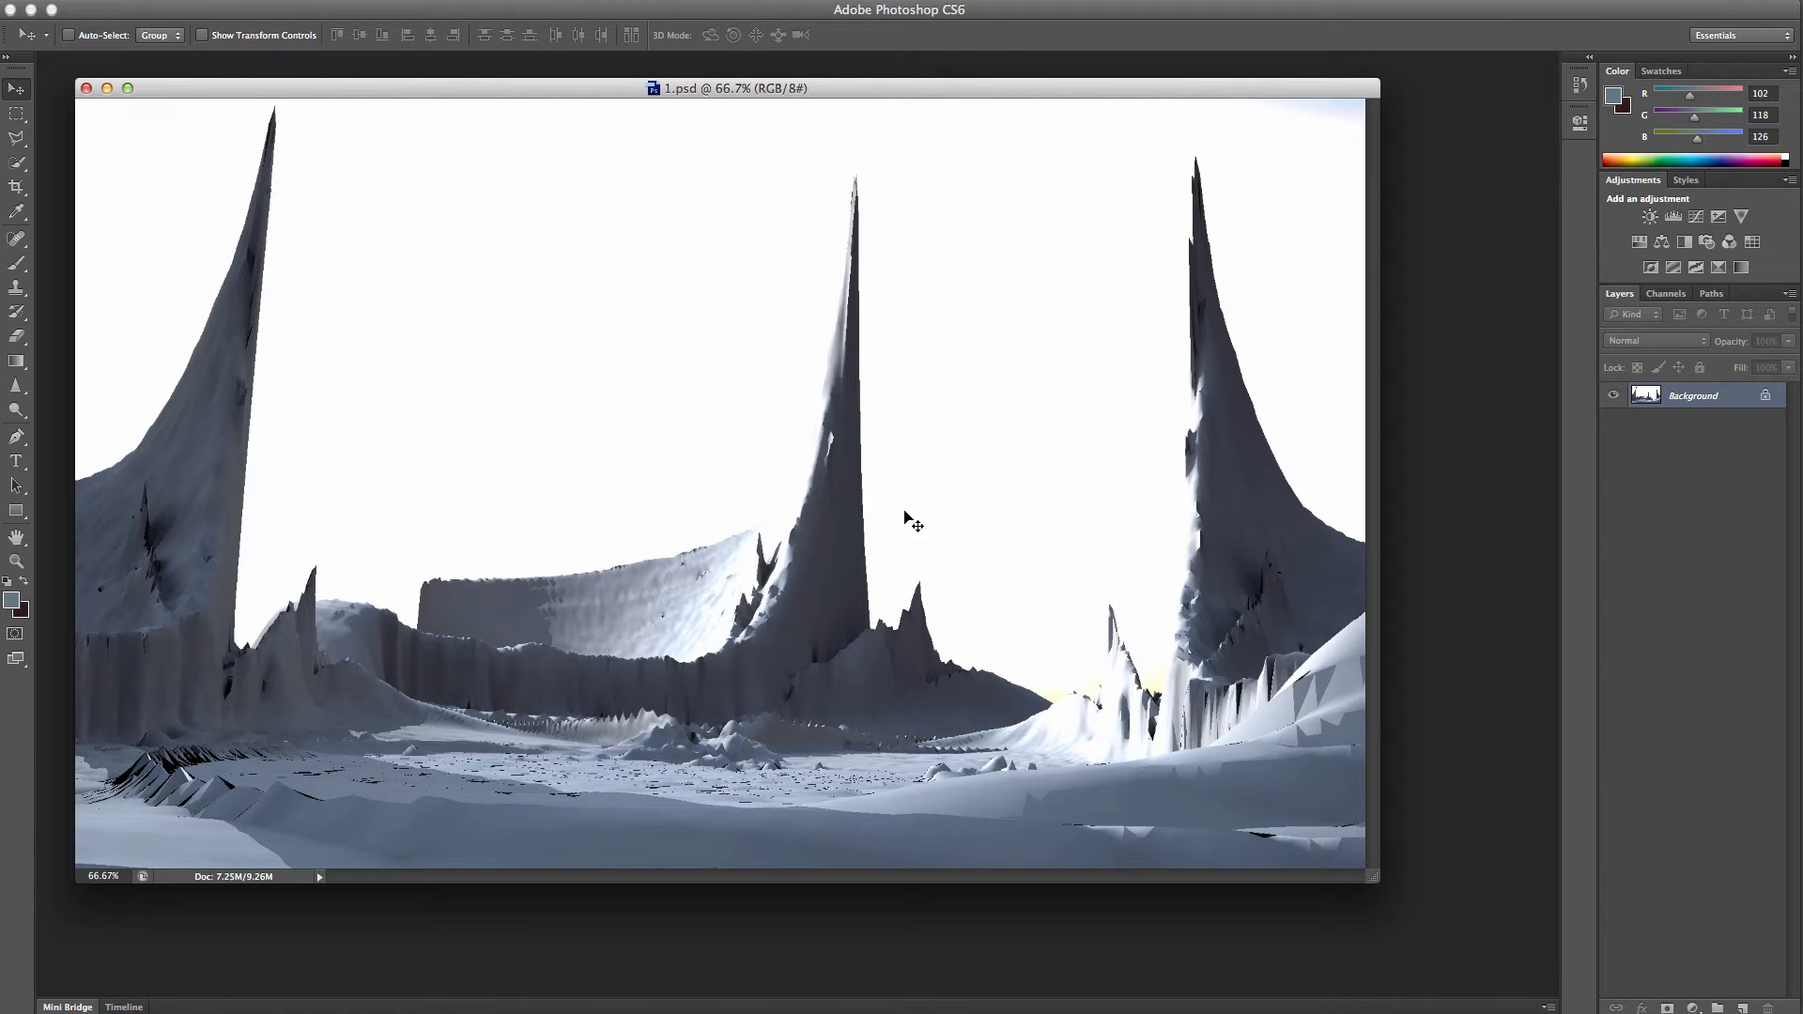
left_click_drag(423, 98, 410, 97)
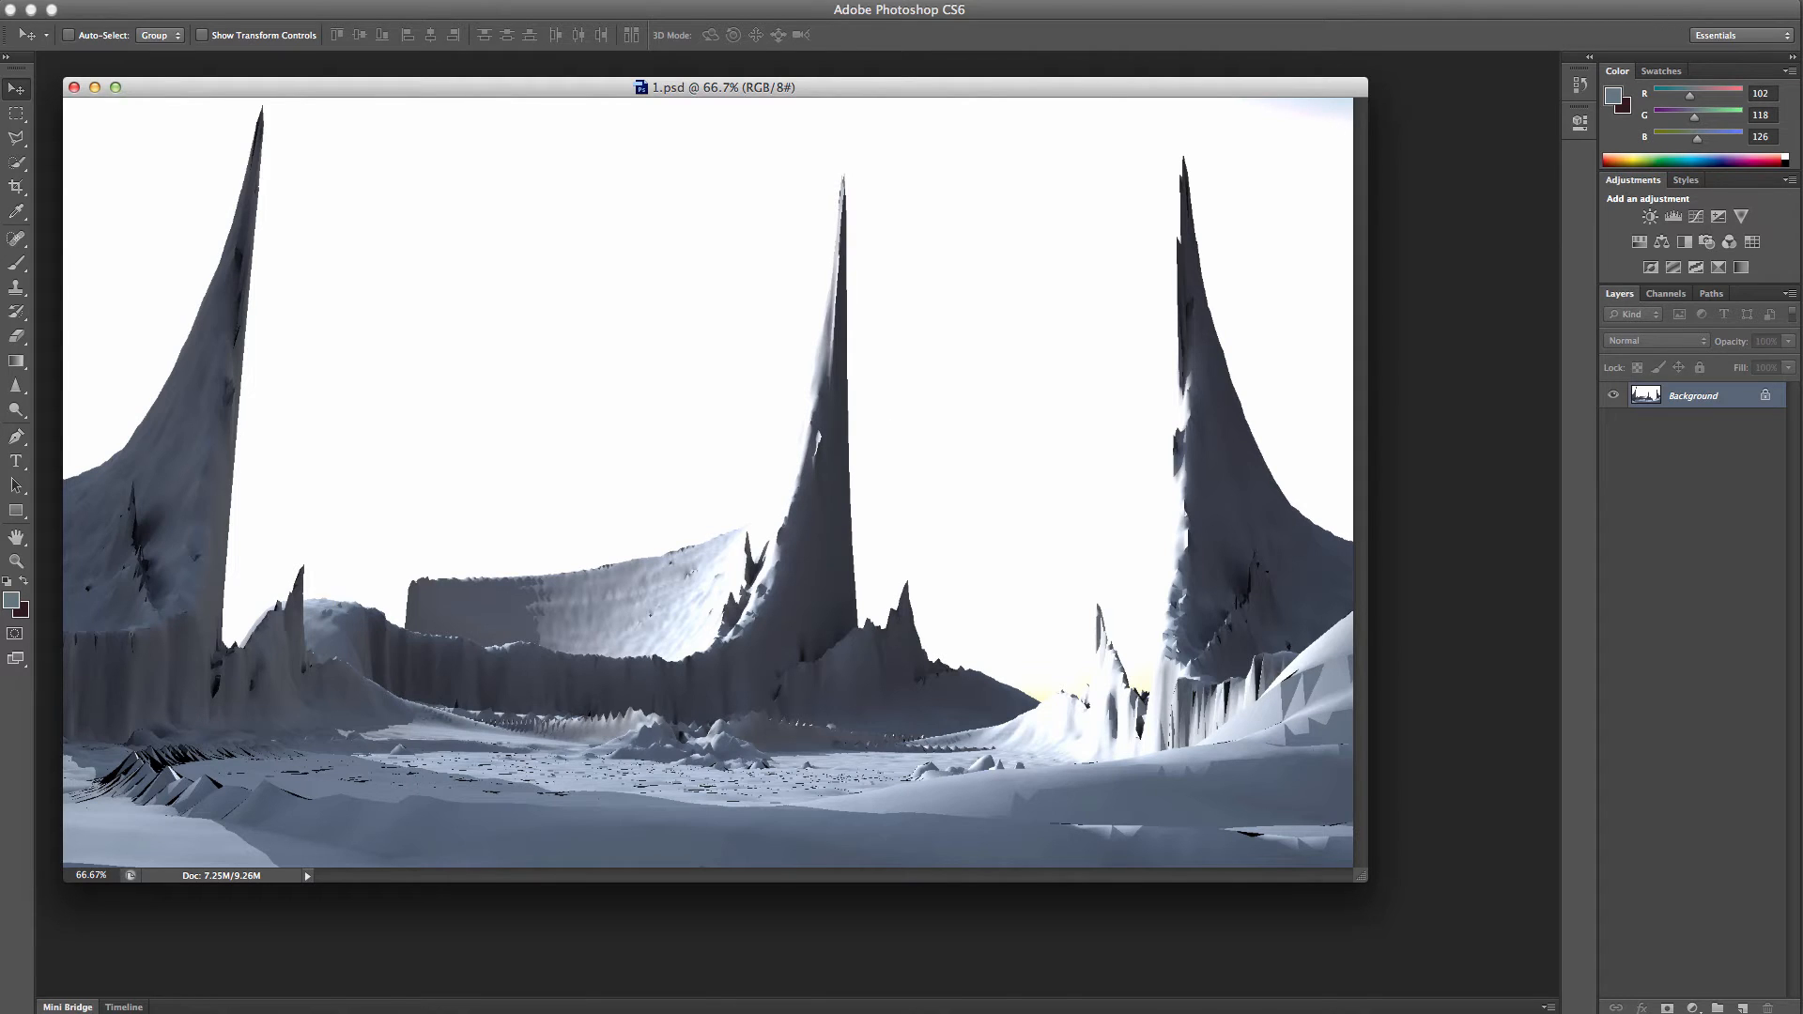
- Open the sky image 1.psd from the Images folder inside vfx
left_click(75, 0)
key("super+o")
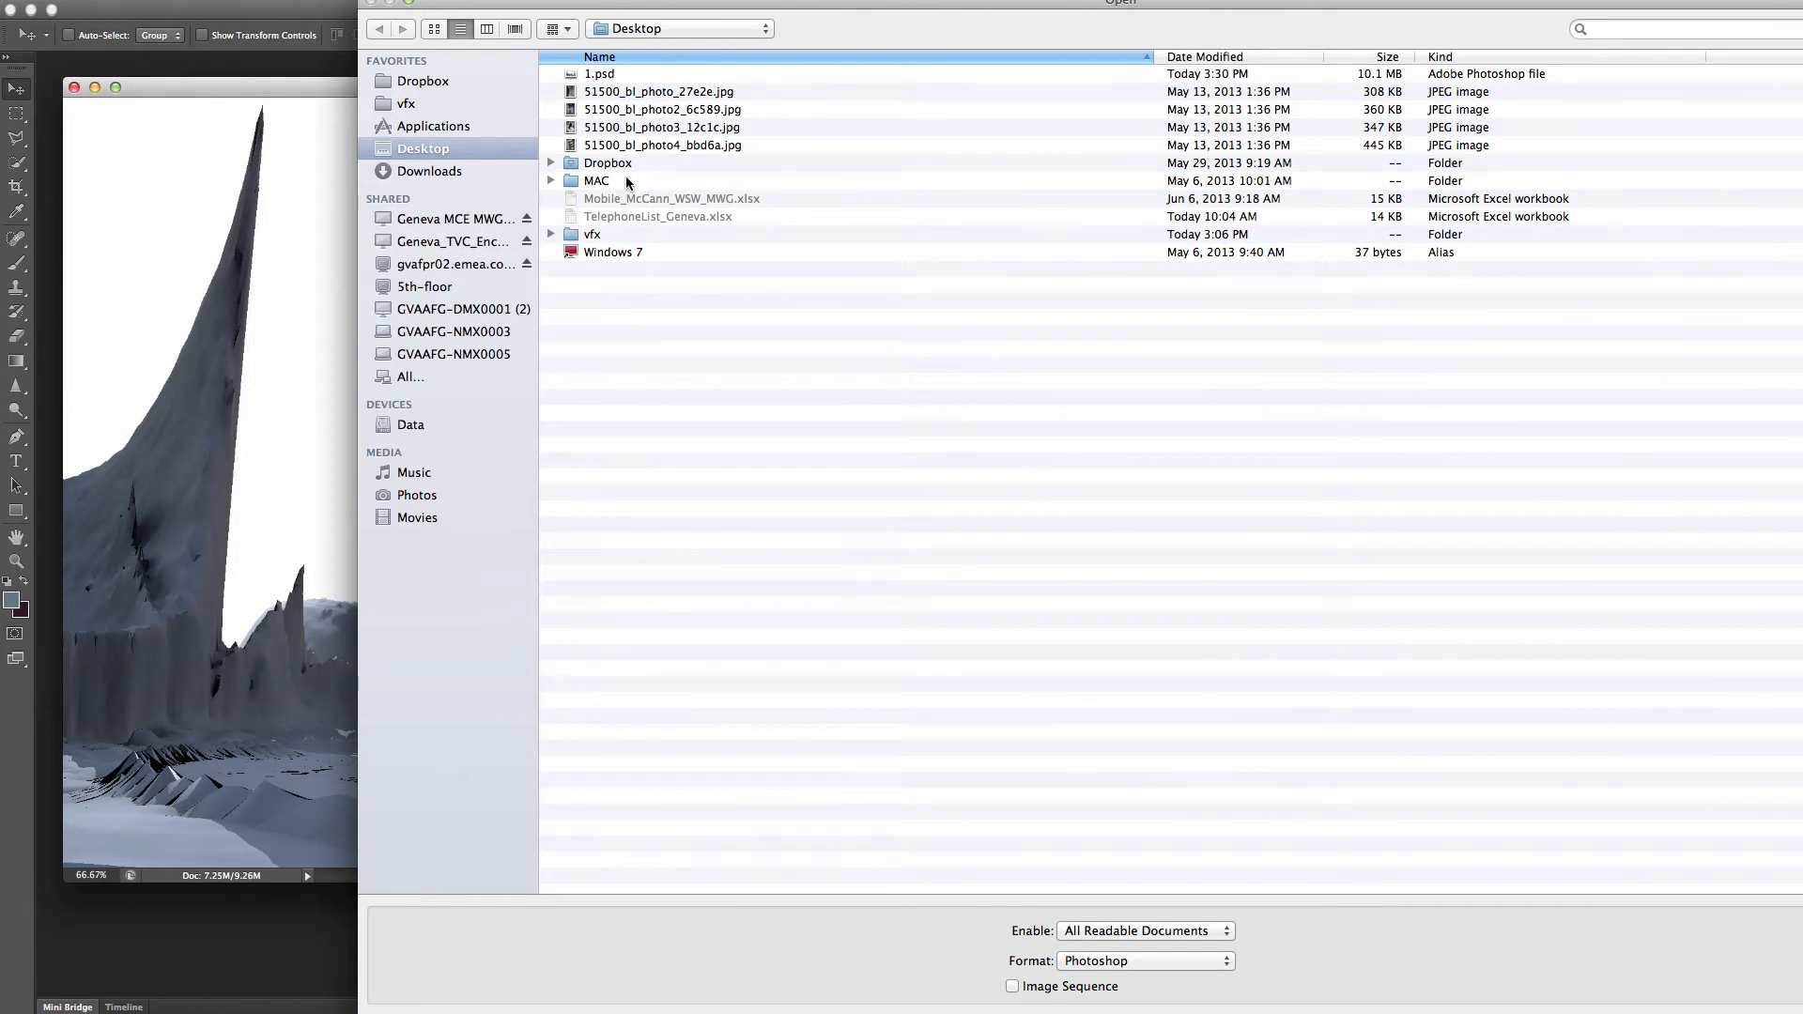
left_click(397, 106)
double_click(620, 128)
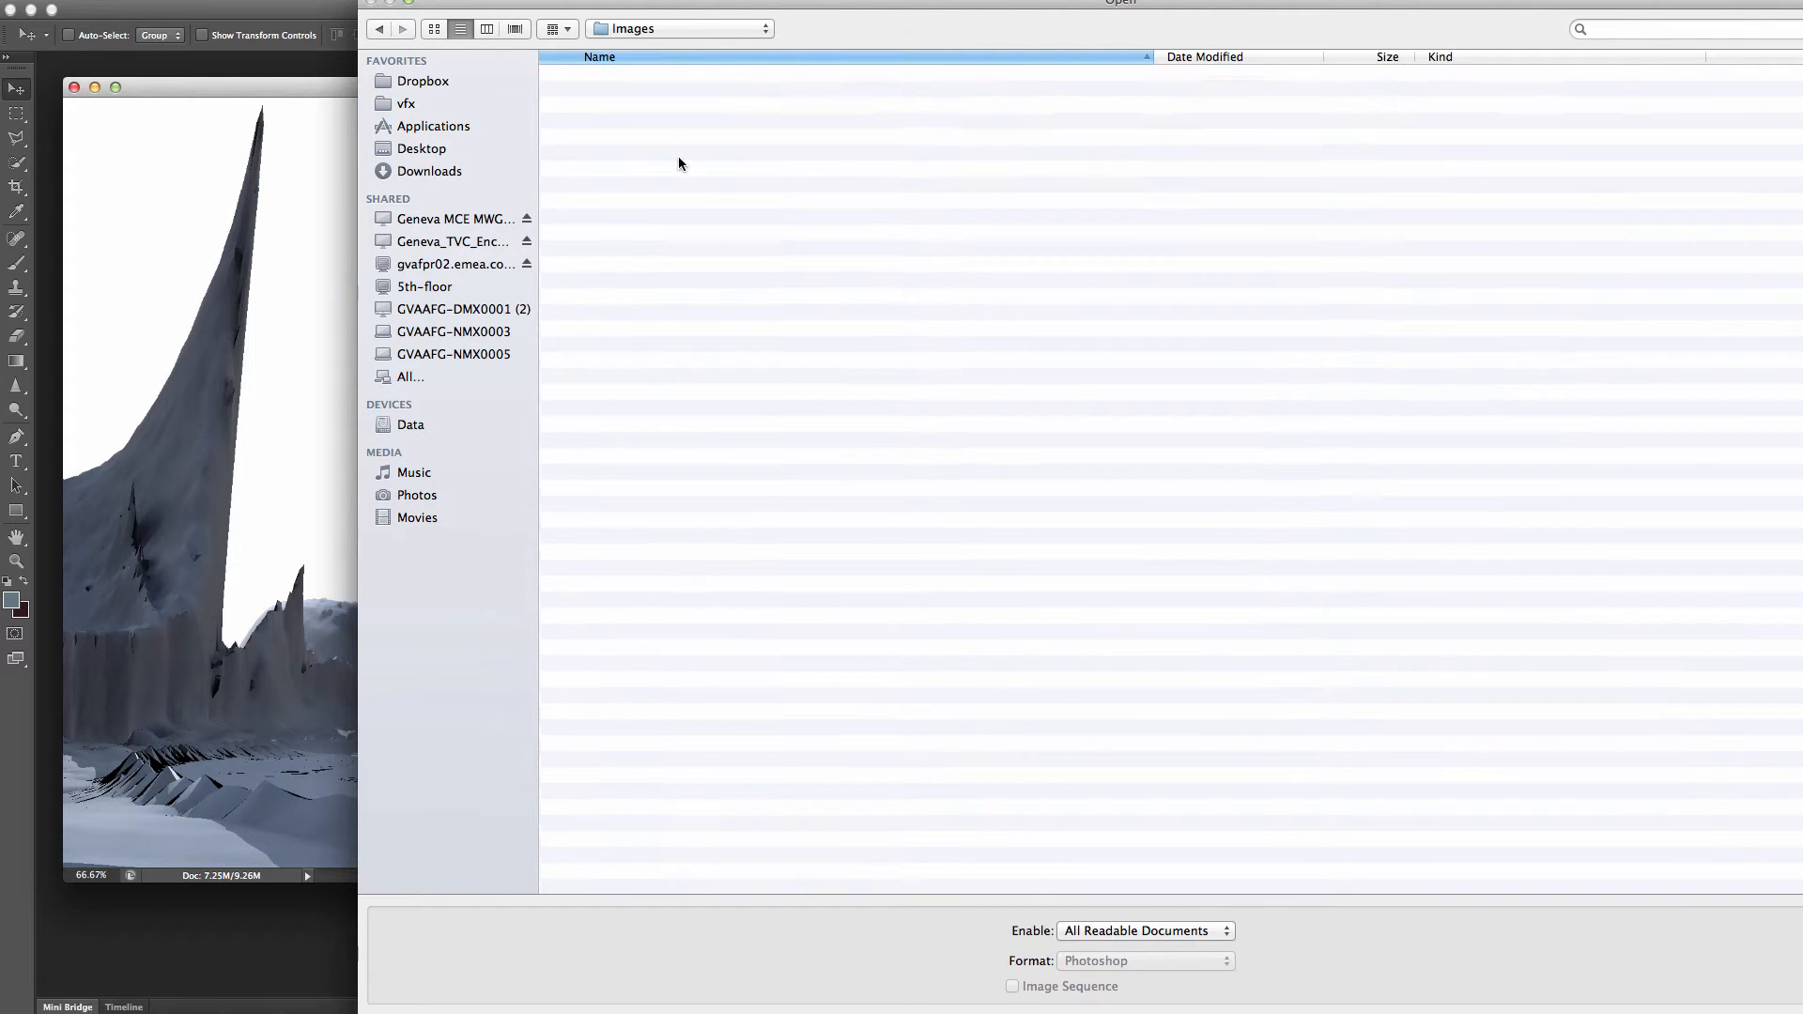
double_click(601, 75)
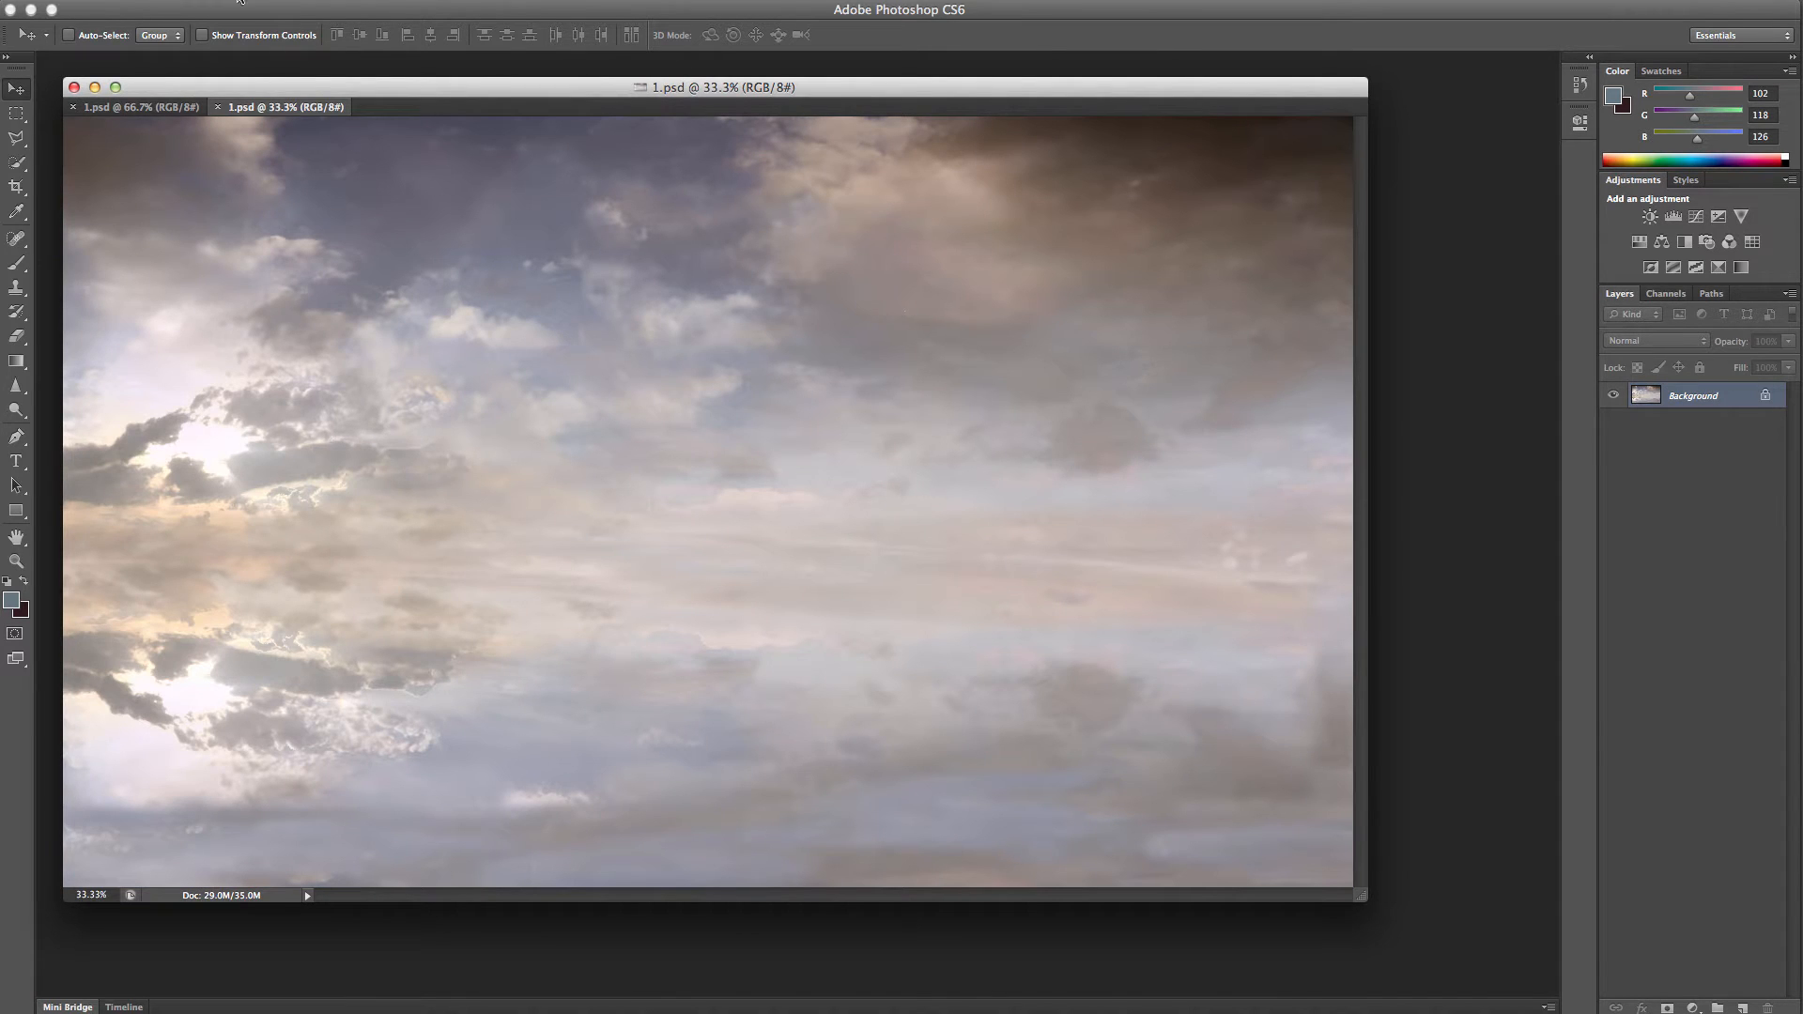
- Check the sky image's pixel dimensions in Image Size and leave without changing them
left_click(150, 2)
left_click(187, 91)
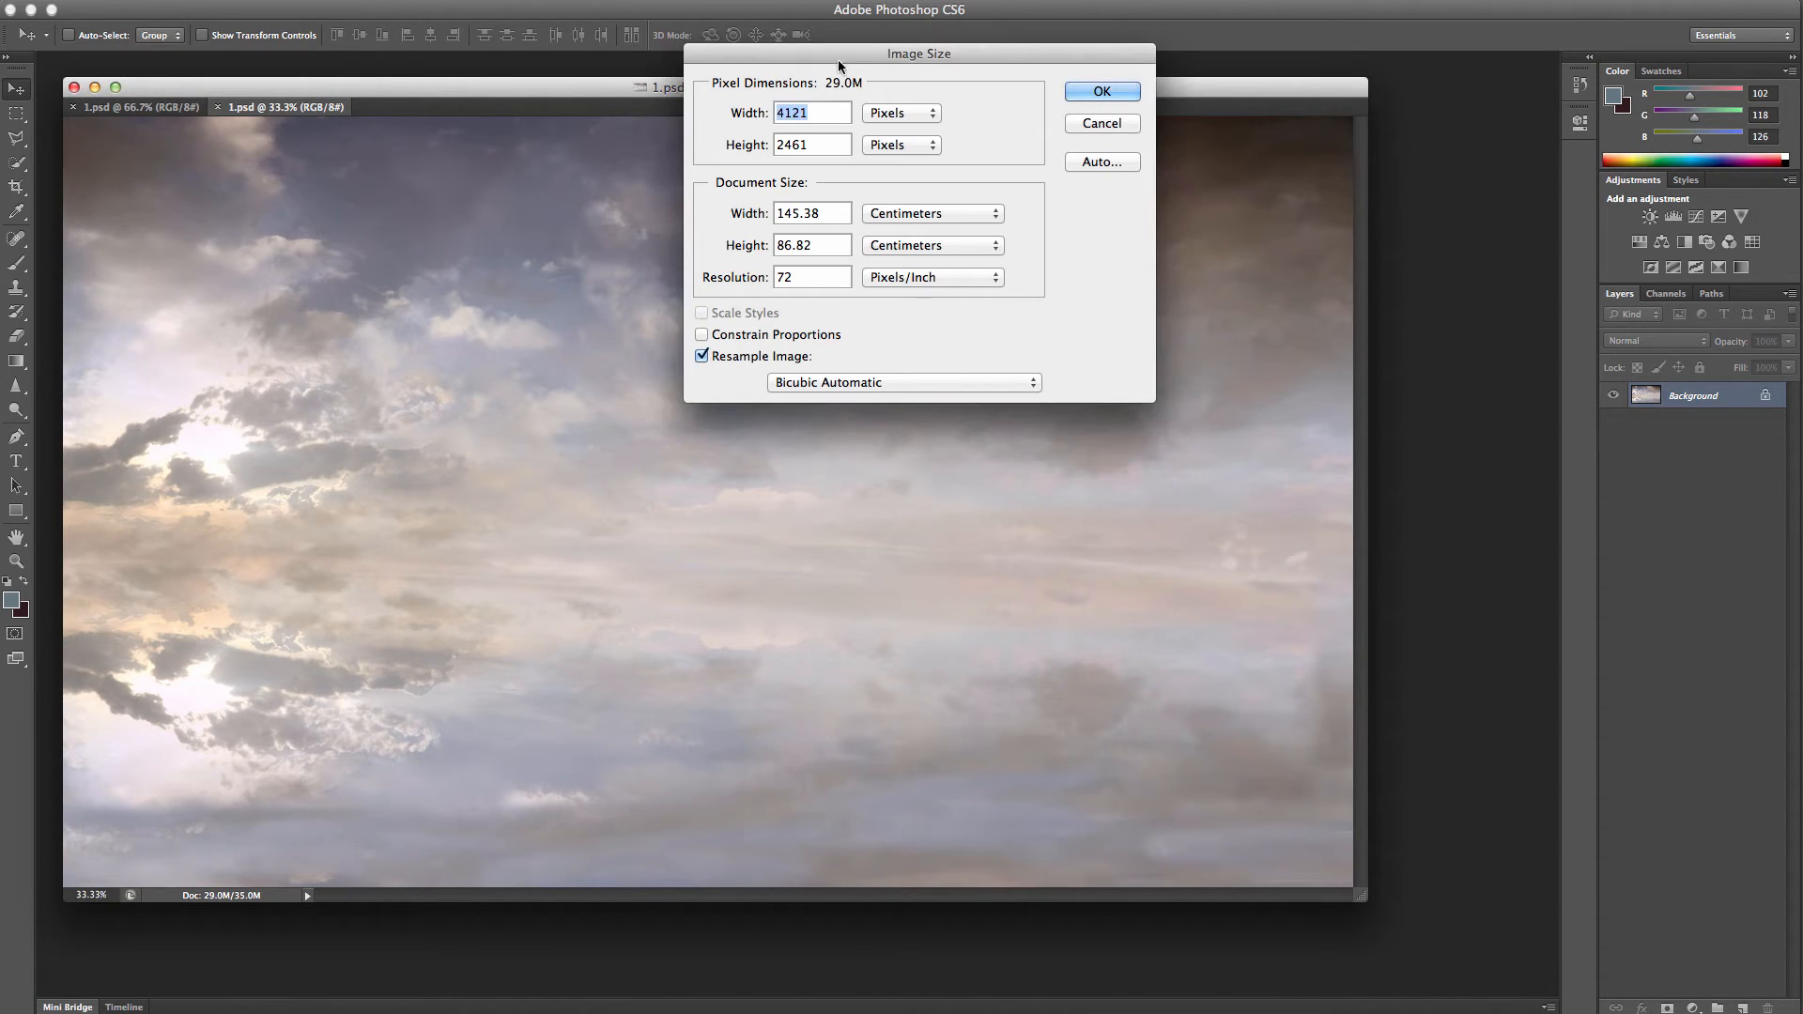
left_click_drag(836, 59, 779, 206)
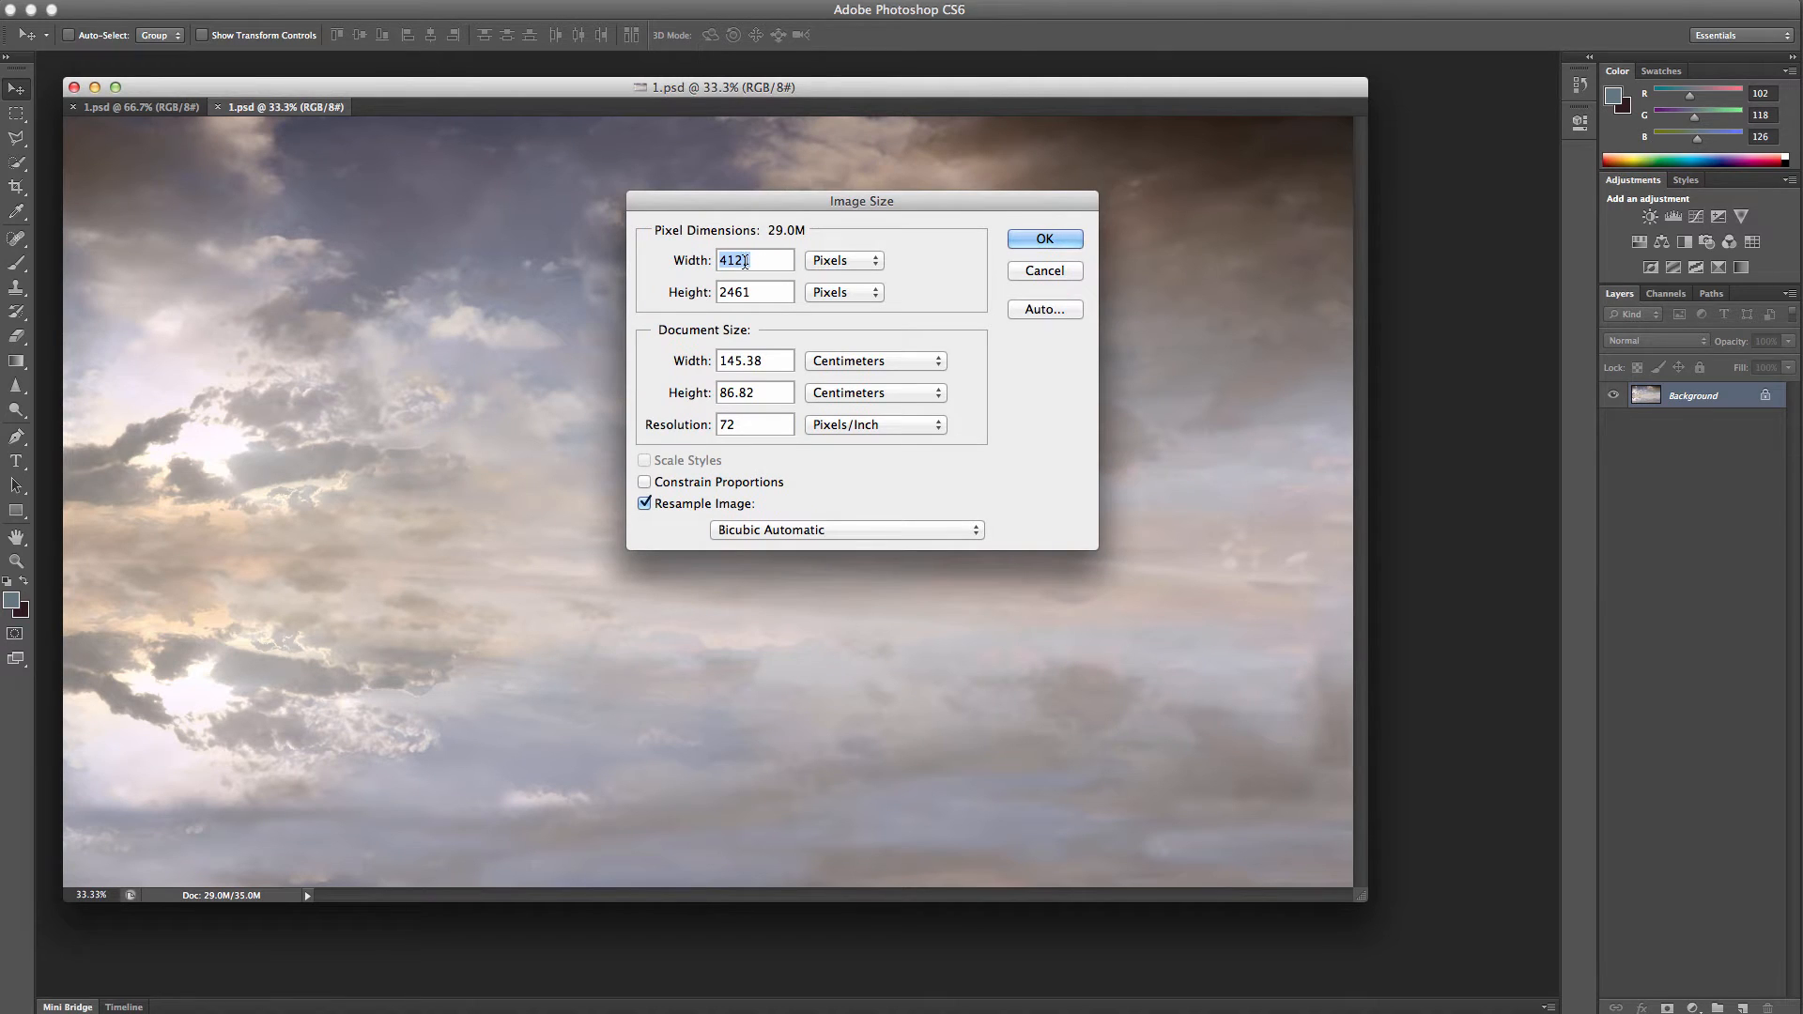
left_click(1063, 270)
- Copy the whole sky image and paste it into the render document as a new layer
key("super+a")
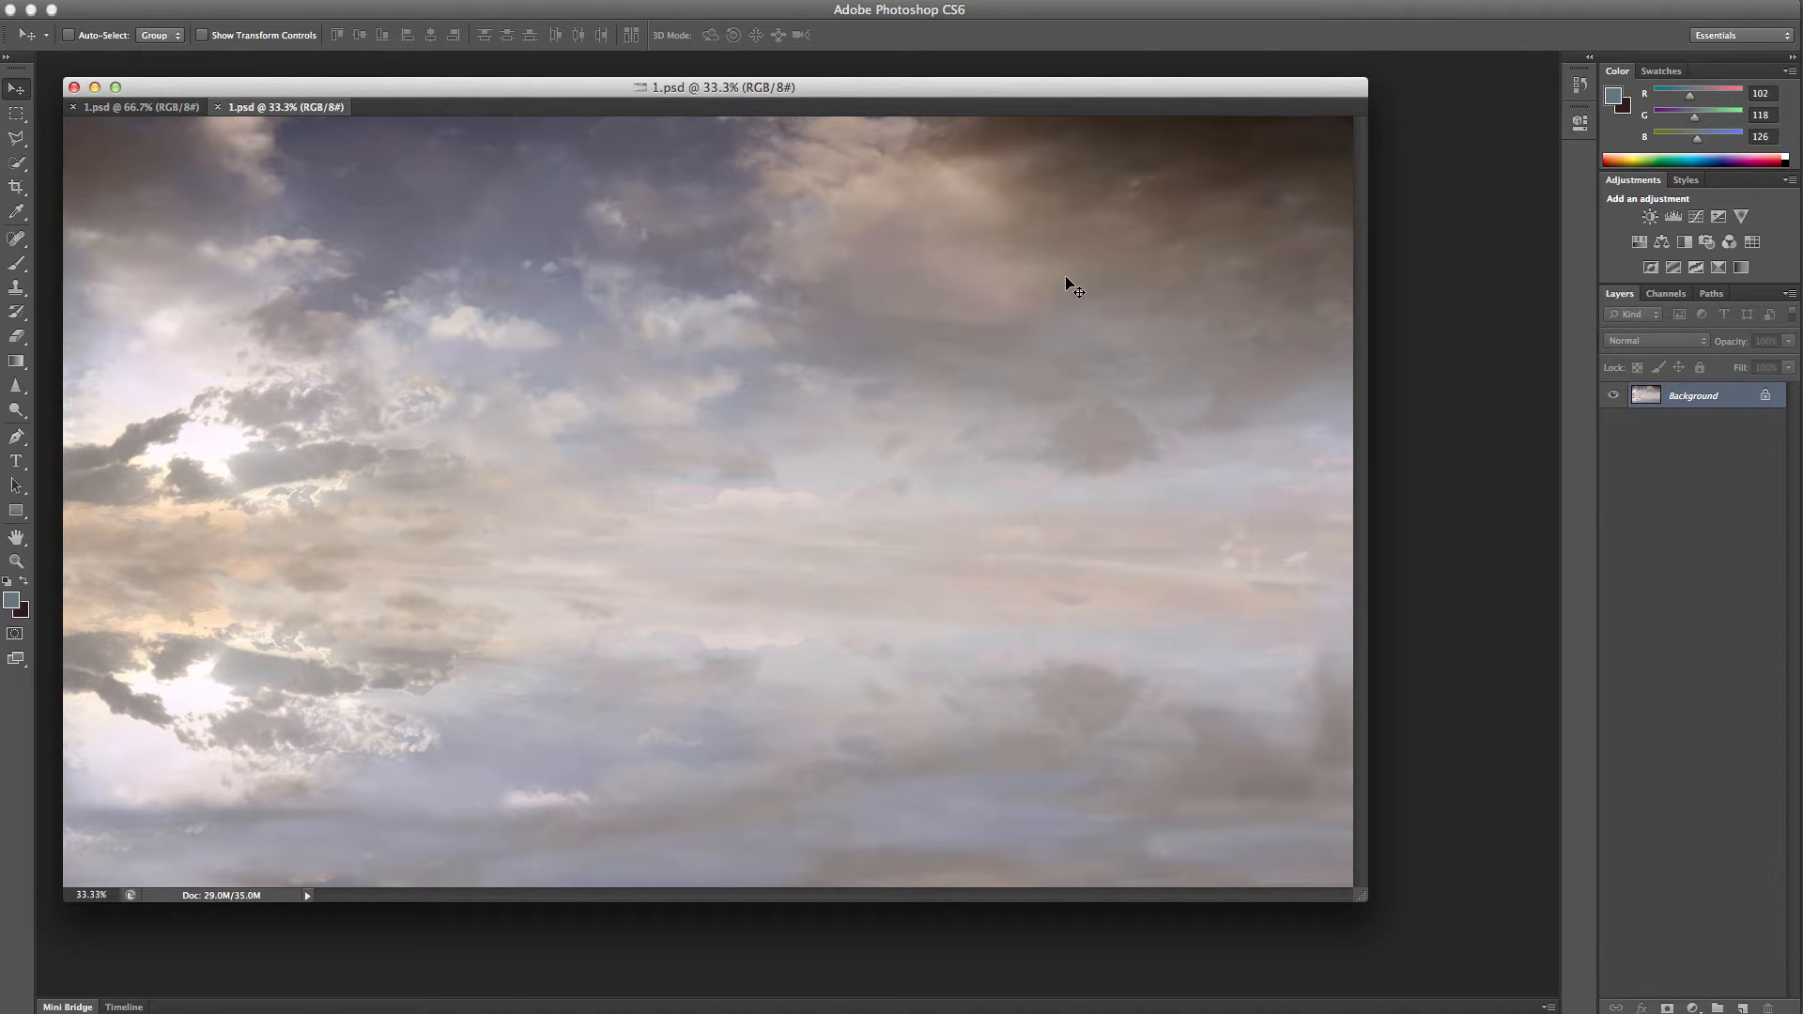
left_click(161, 108)
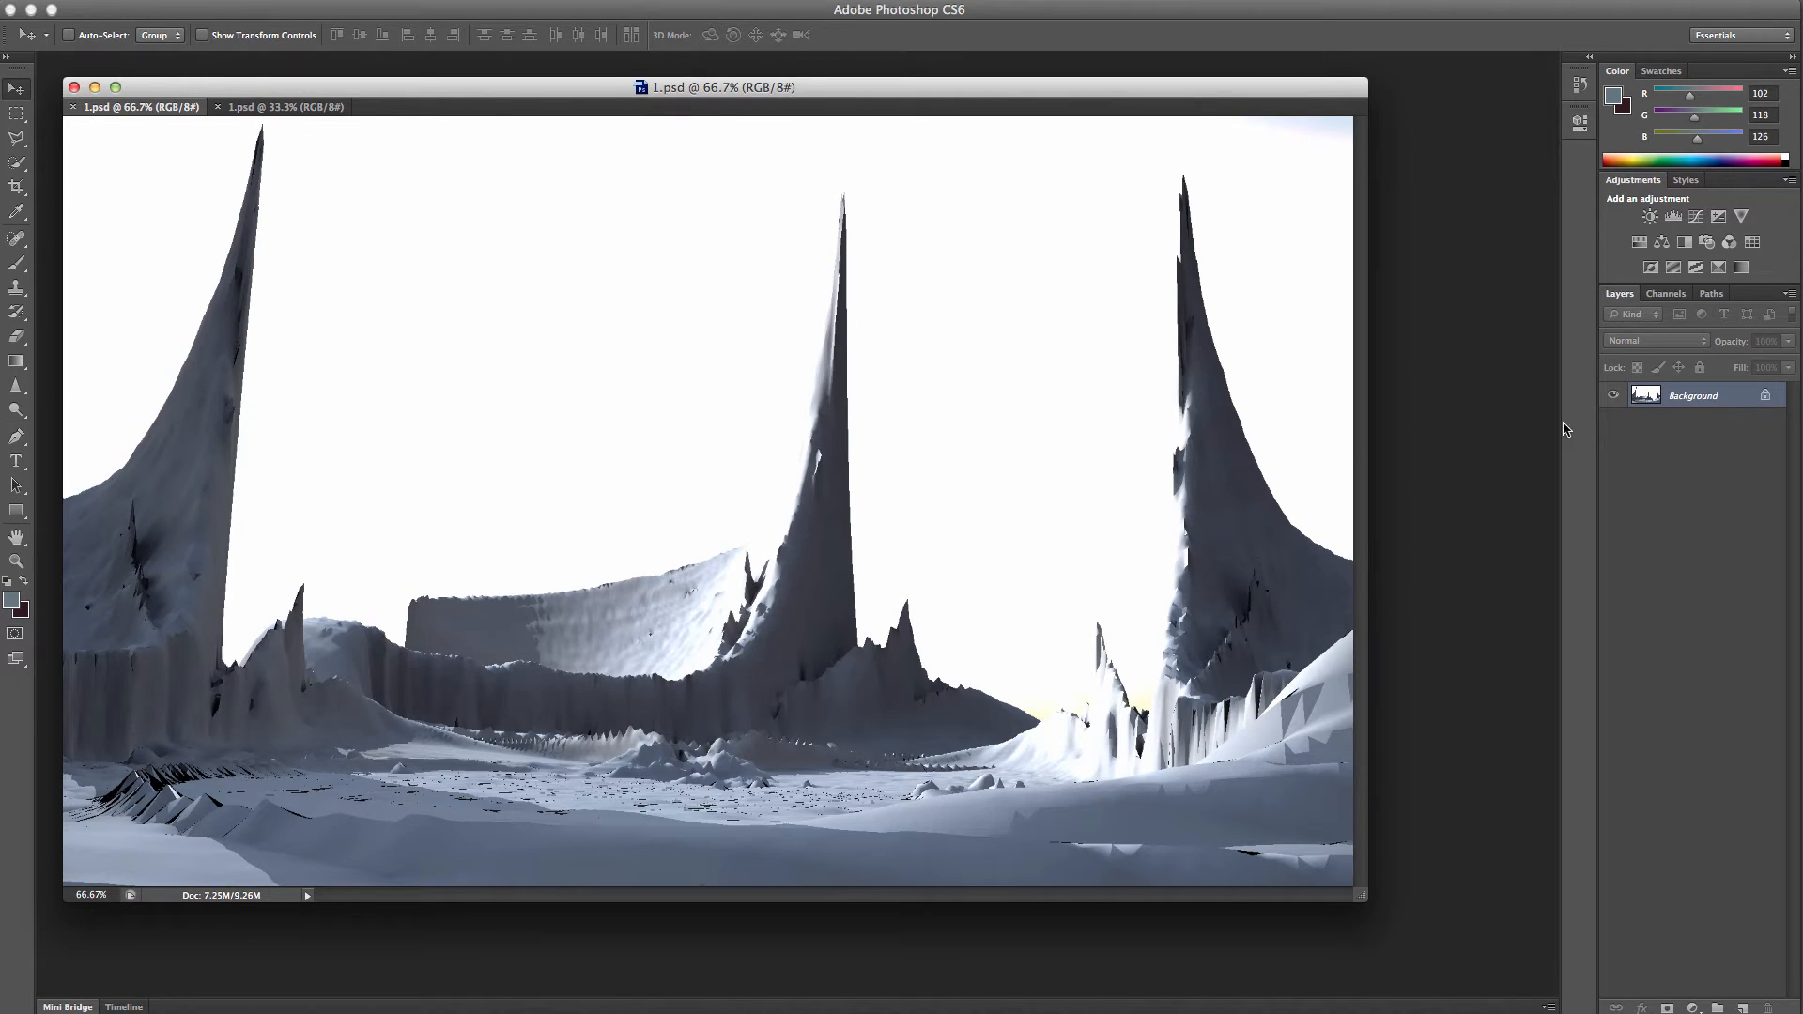
key("super+v")
- Scale the pasted sky layer to 50% proportionally and move it to cover the whole canvas
key("super+t")
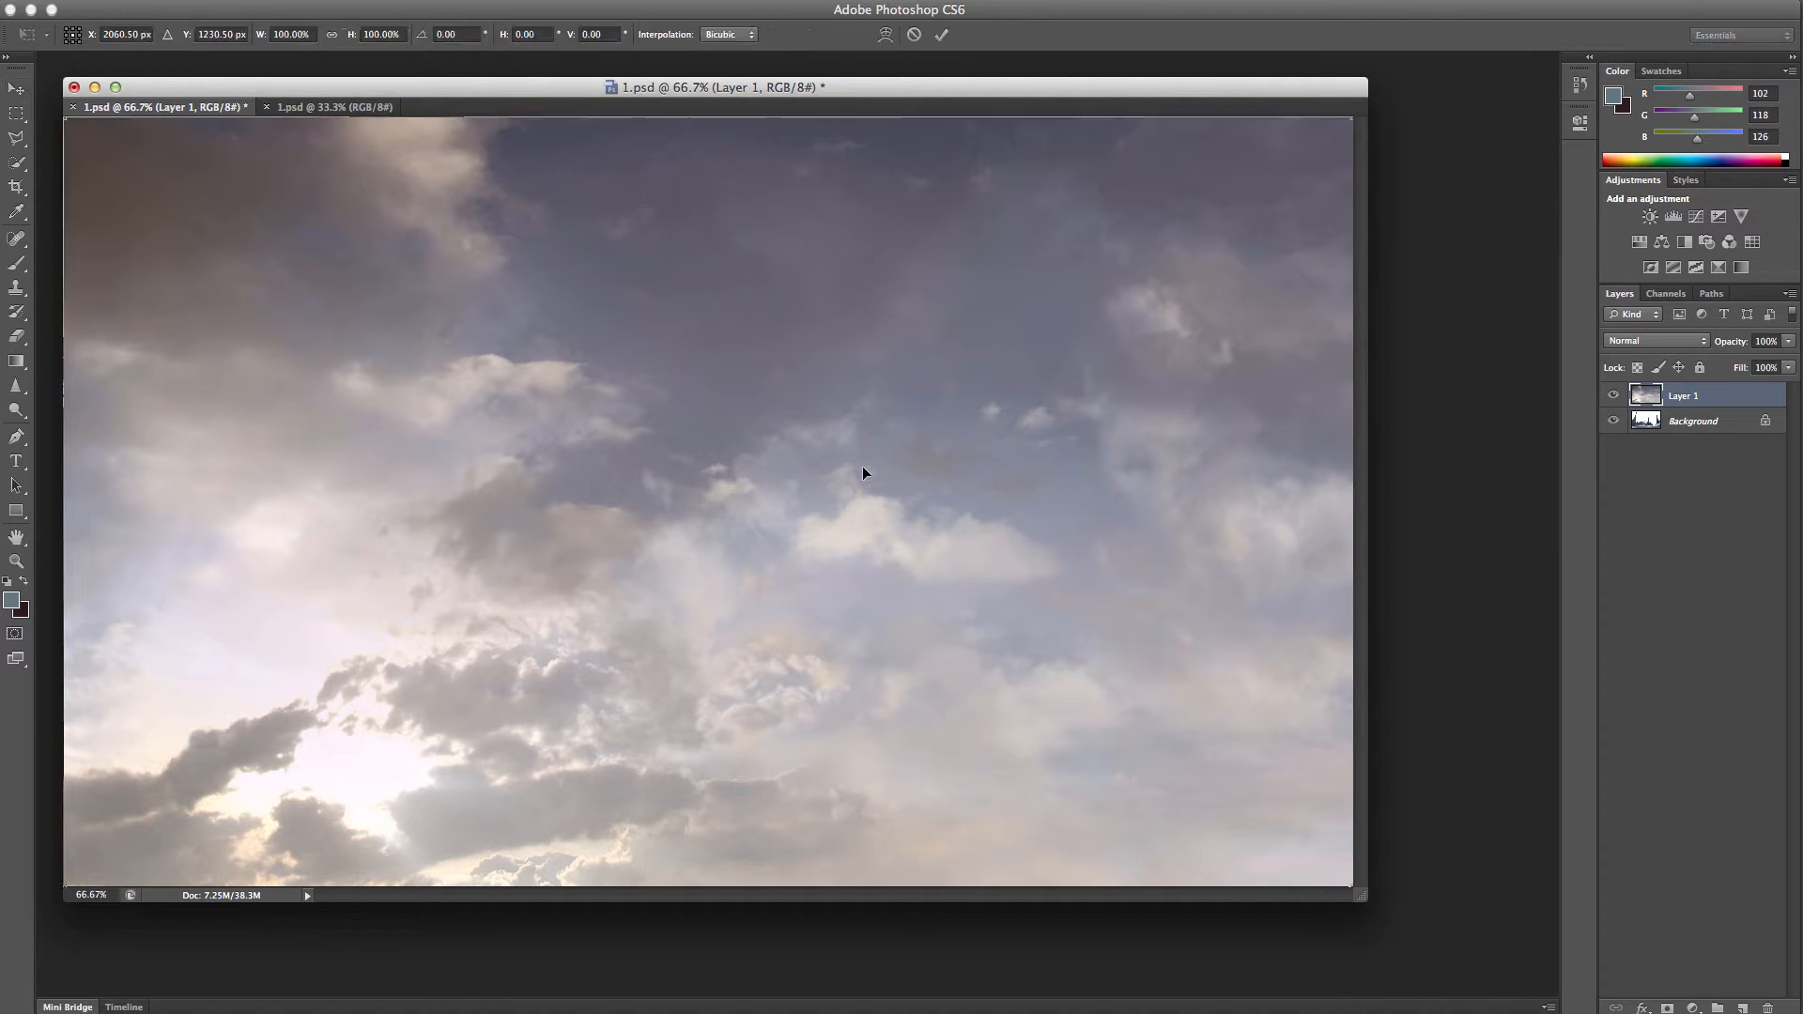
left_click(332, 34)
left_click(310, 34)
type("50")
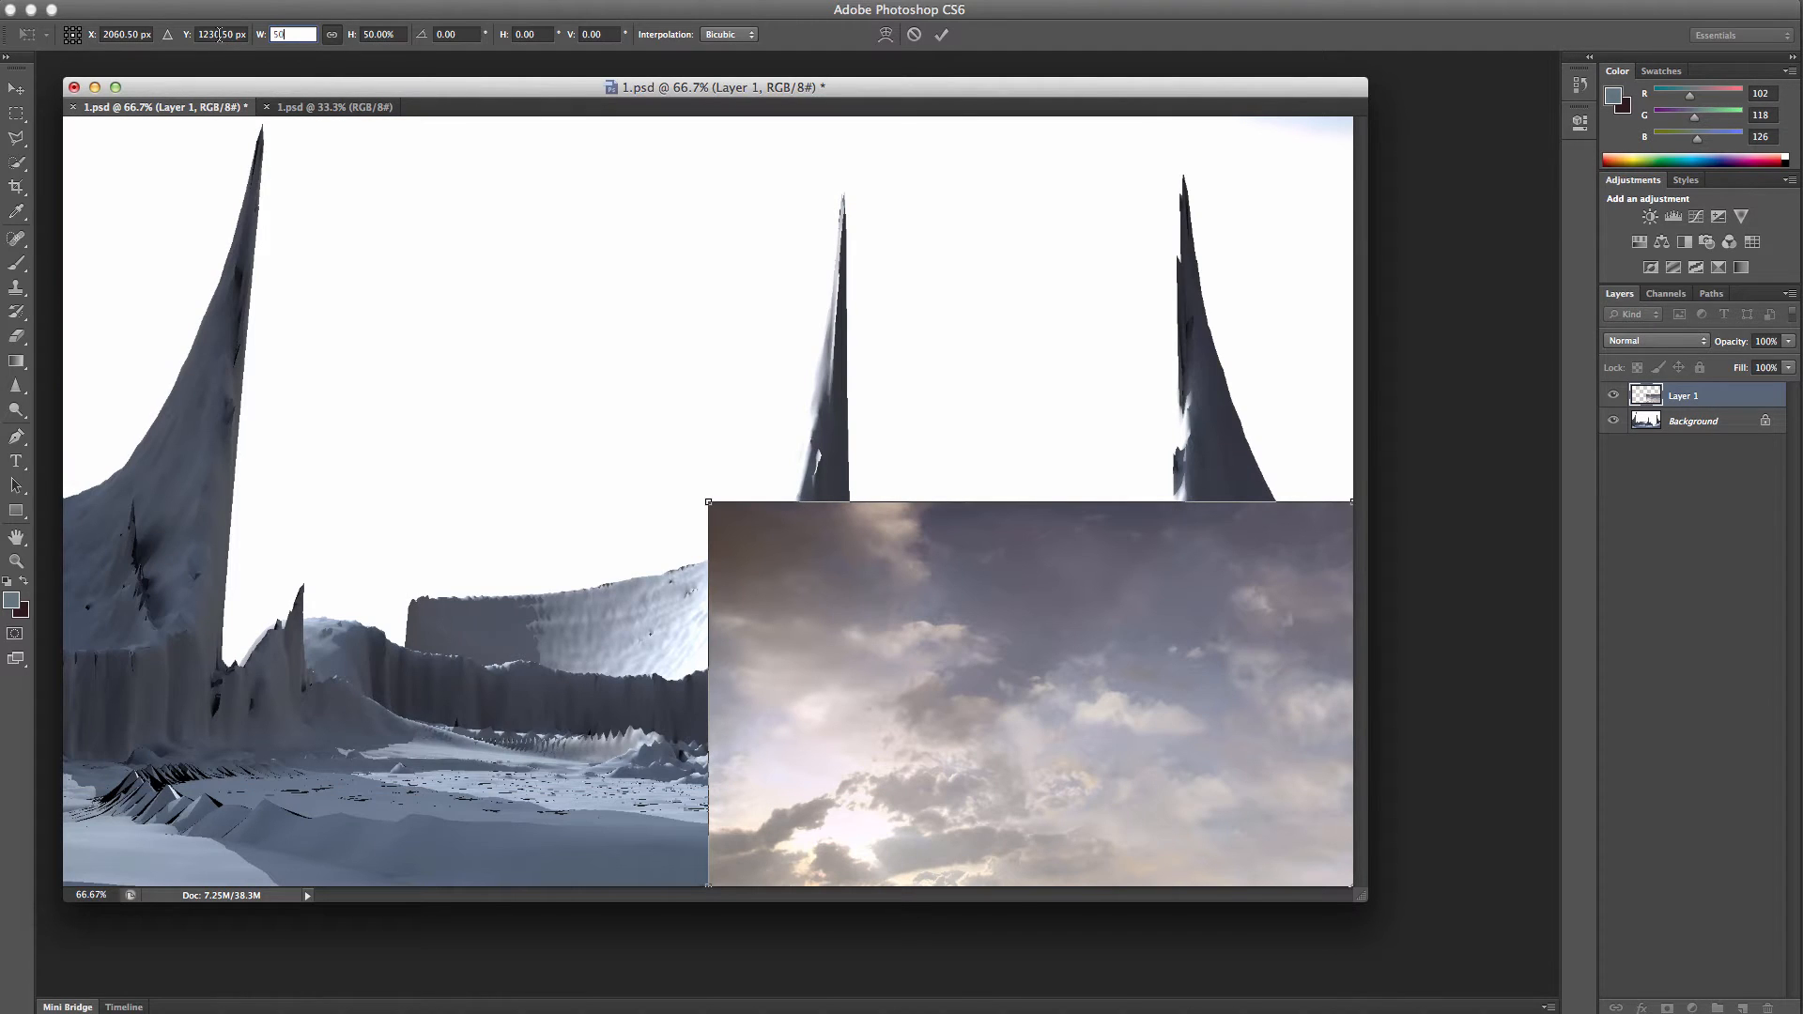
key("Return")
left_click_drag(523, 432, 205, 184)
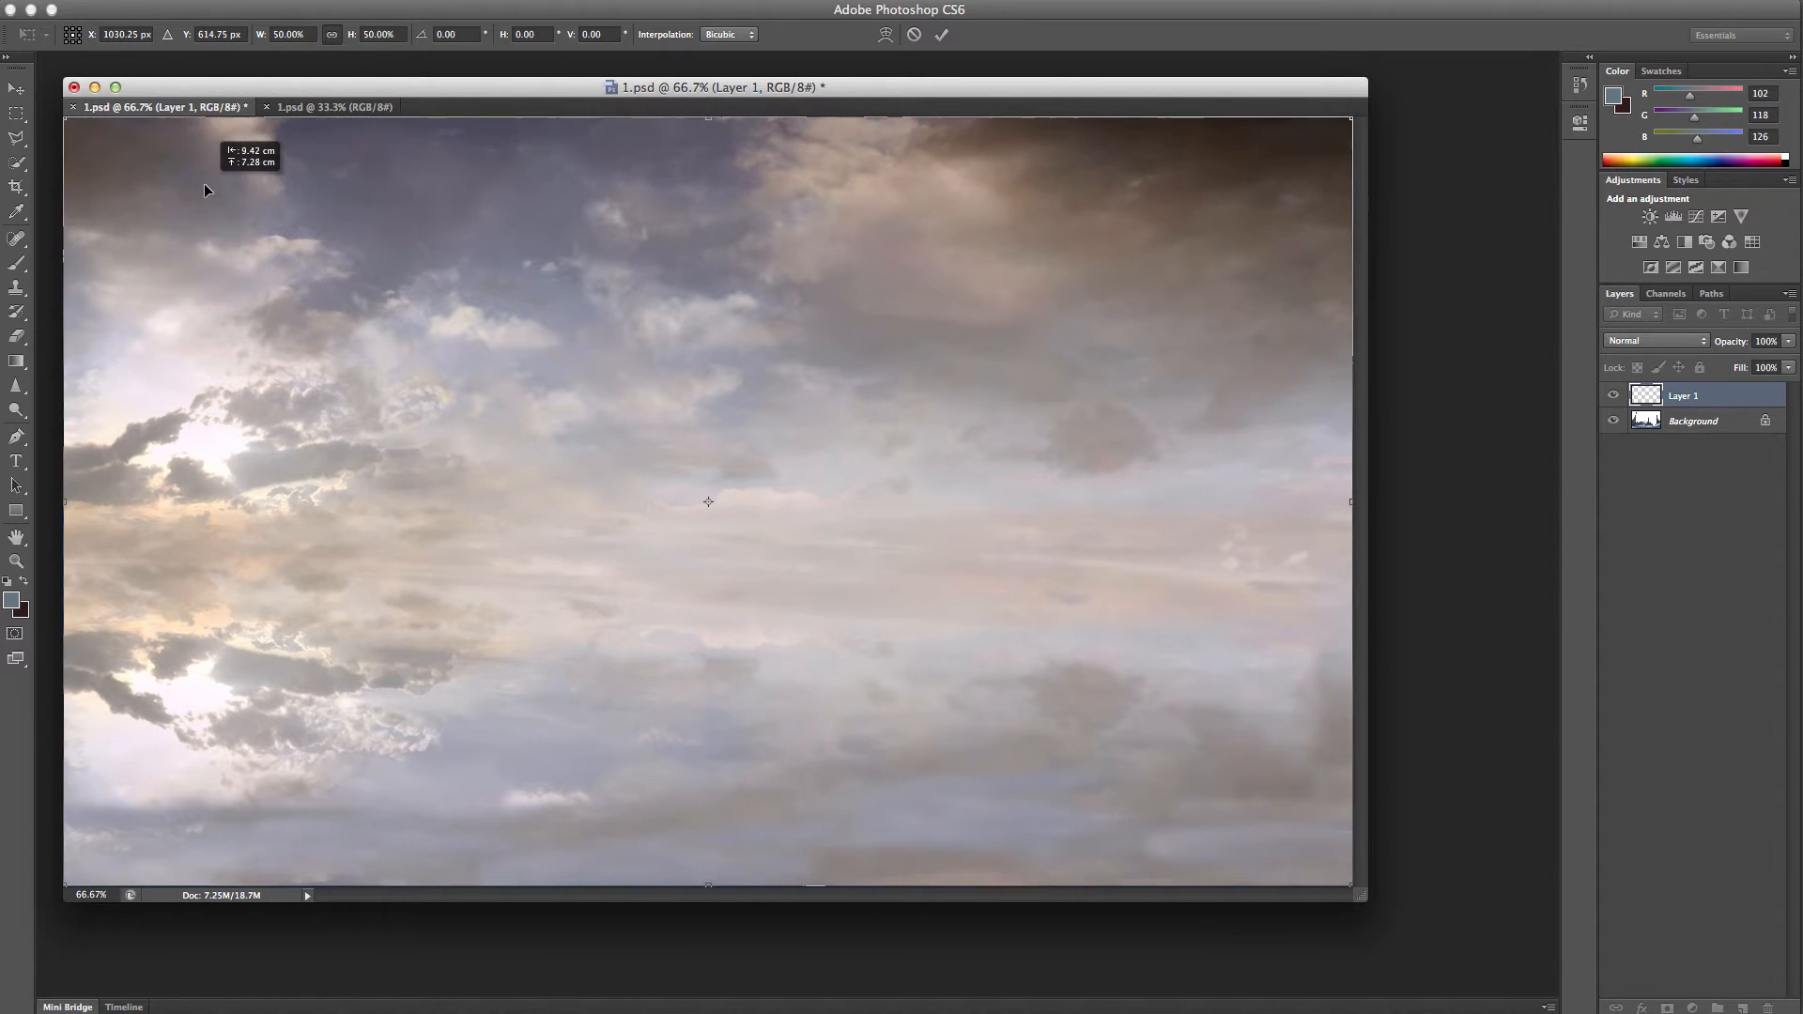
key("Return")
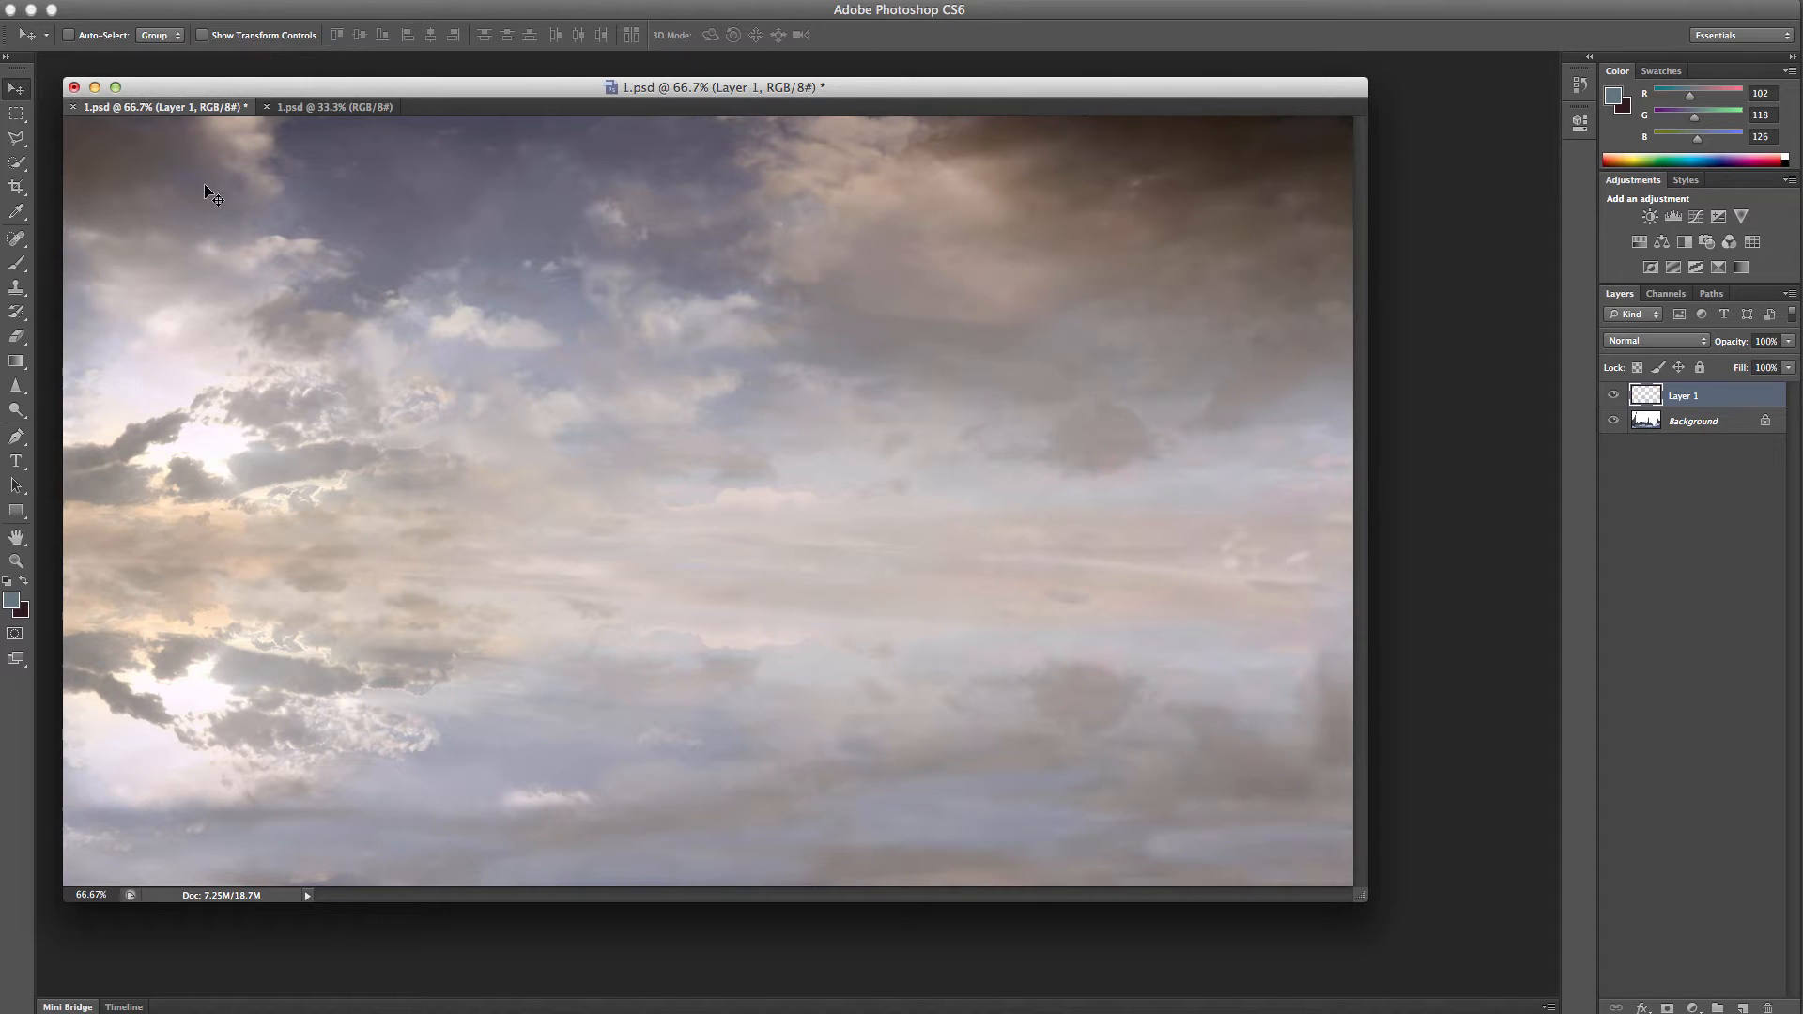
- Select the white terrain area of the Alpha 1 channel with Color Range, using sampled colors and a fuzziness of 40
left_click(1685, 295)
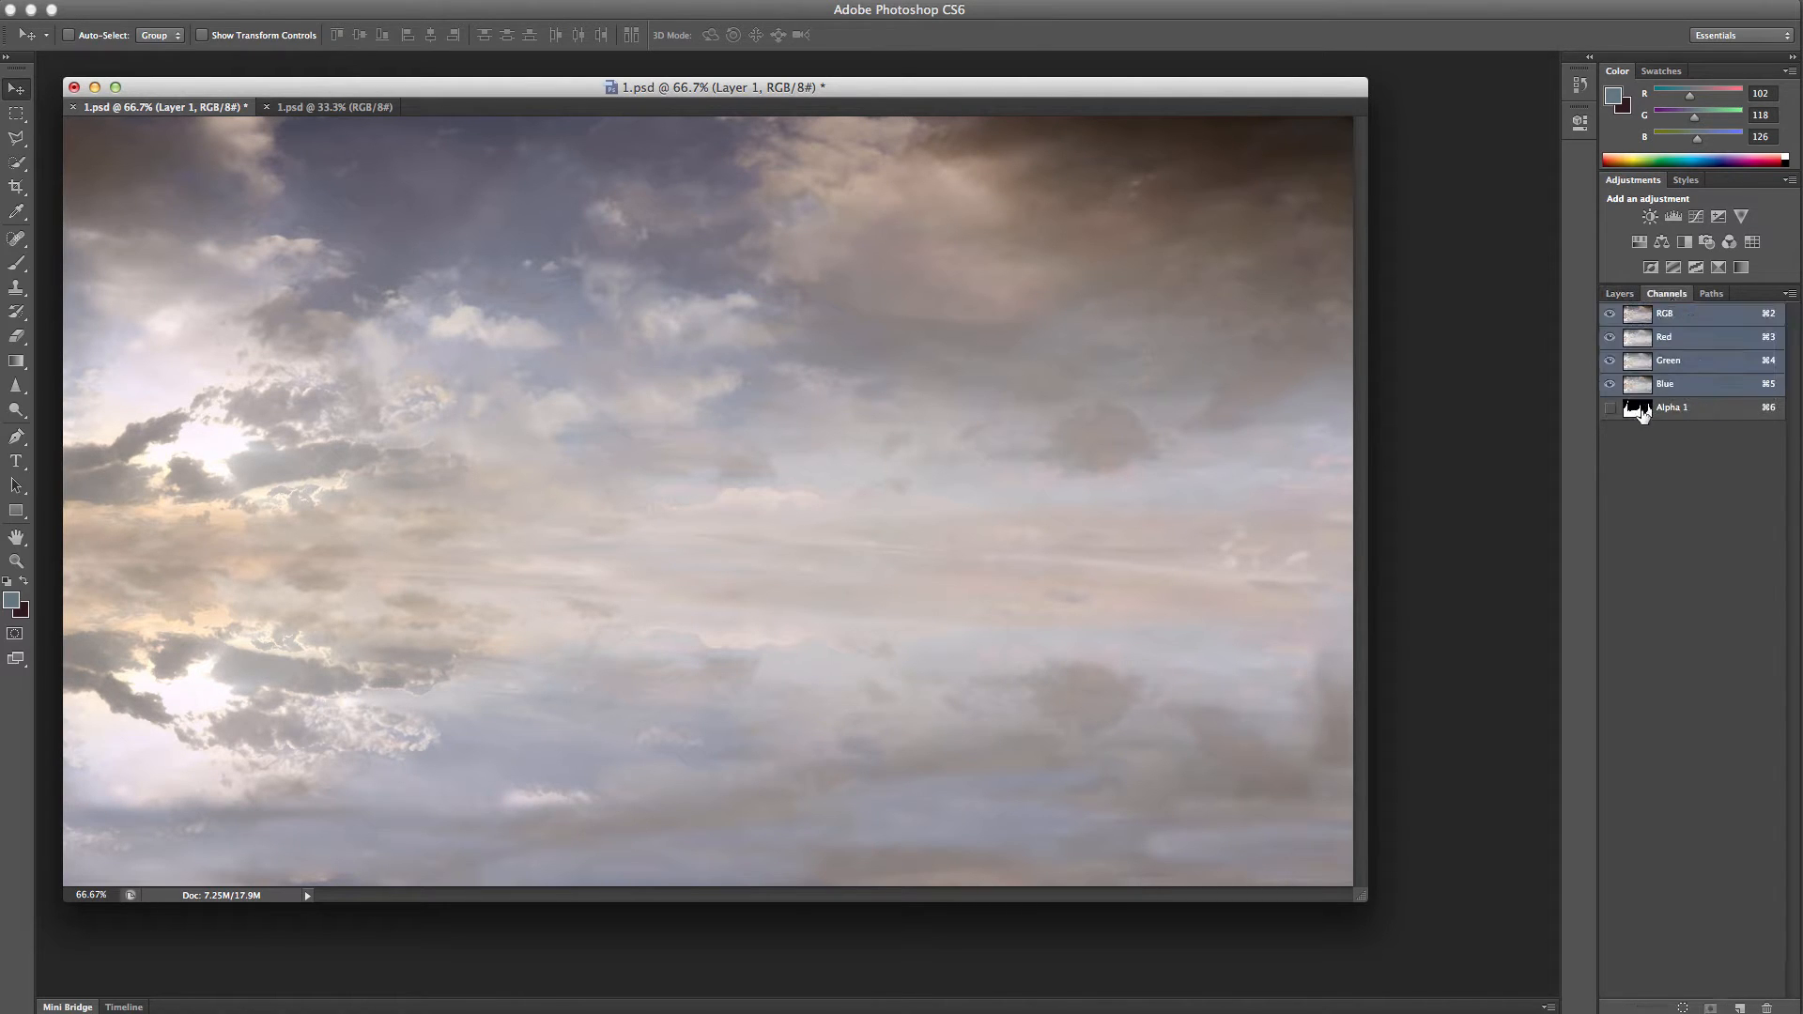
left_click(1638, 409)
left_click(306, 1)
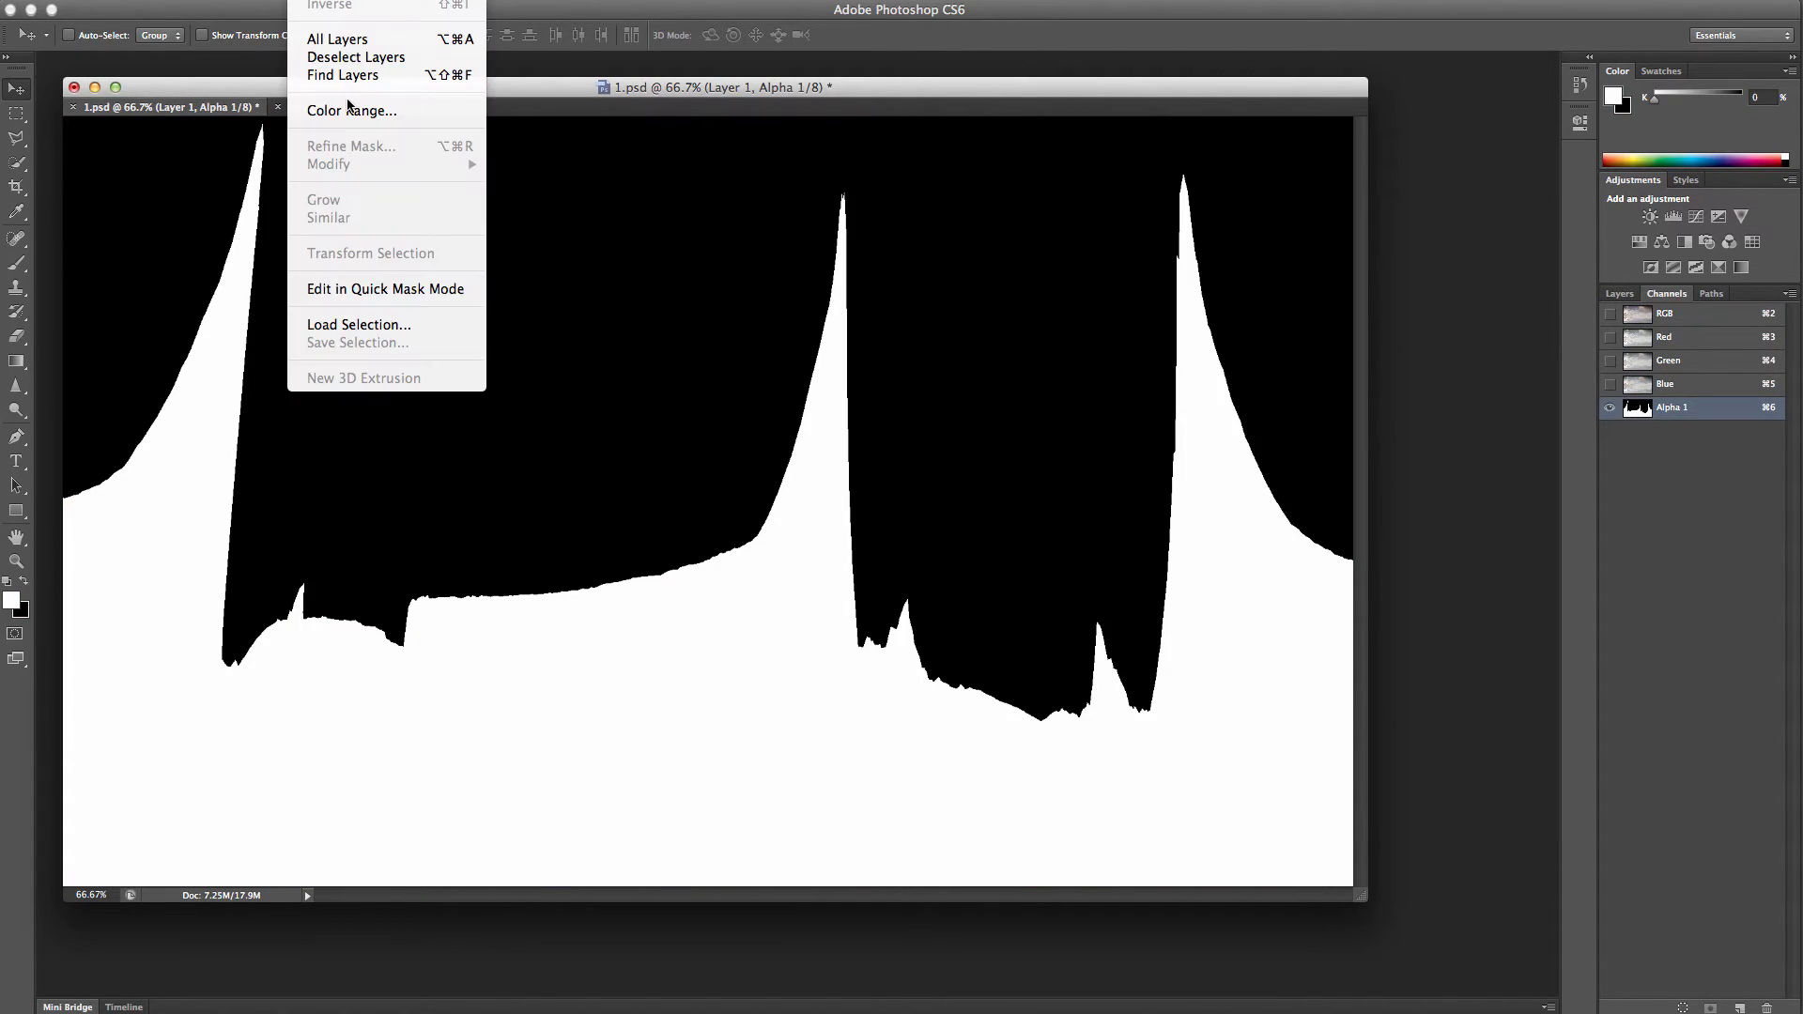
left_click(363, 109)
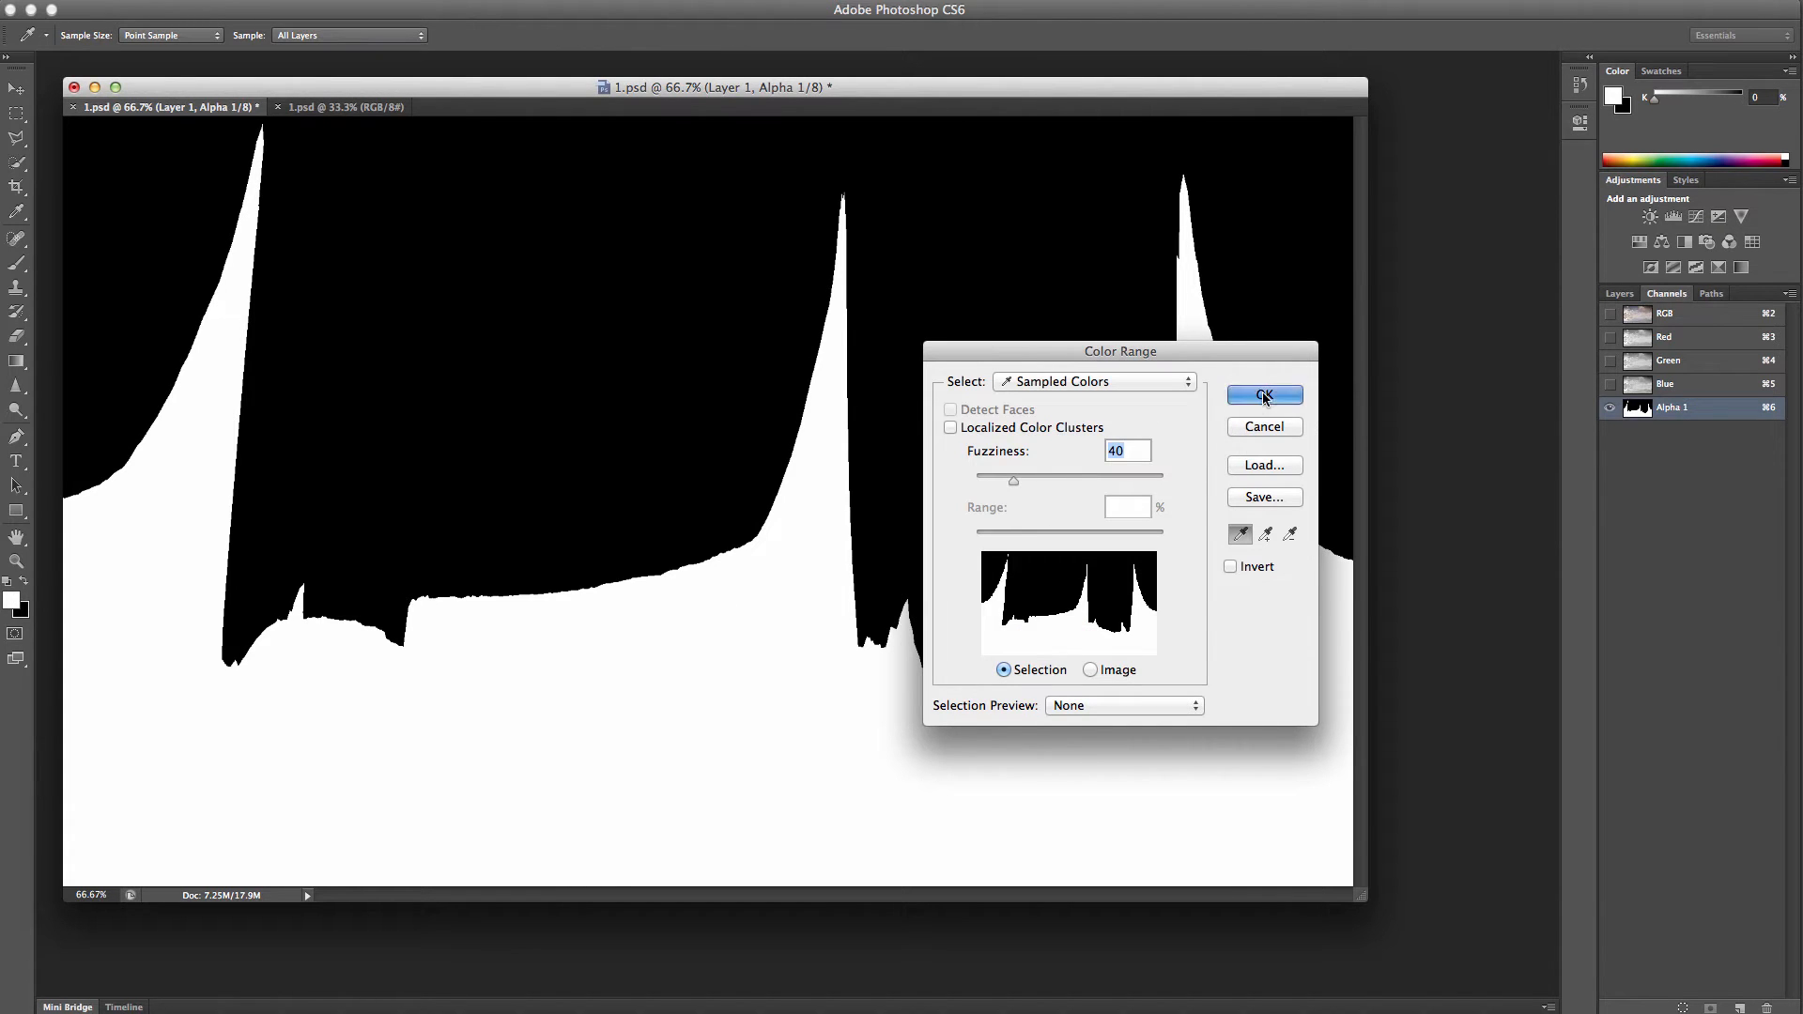
left_click(1265, 395)
- Return to the RGB composite, delete the selected terrain area from the sky on Layer 1 and deselect
left_click(1667, 316)
left_click(1620, 294)
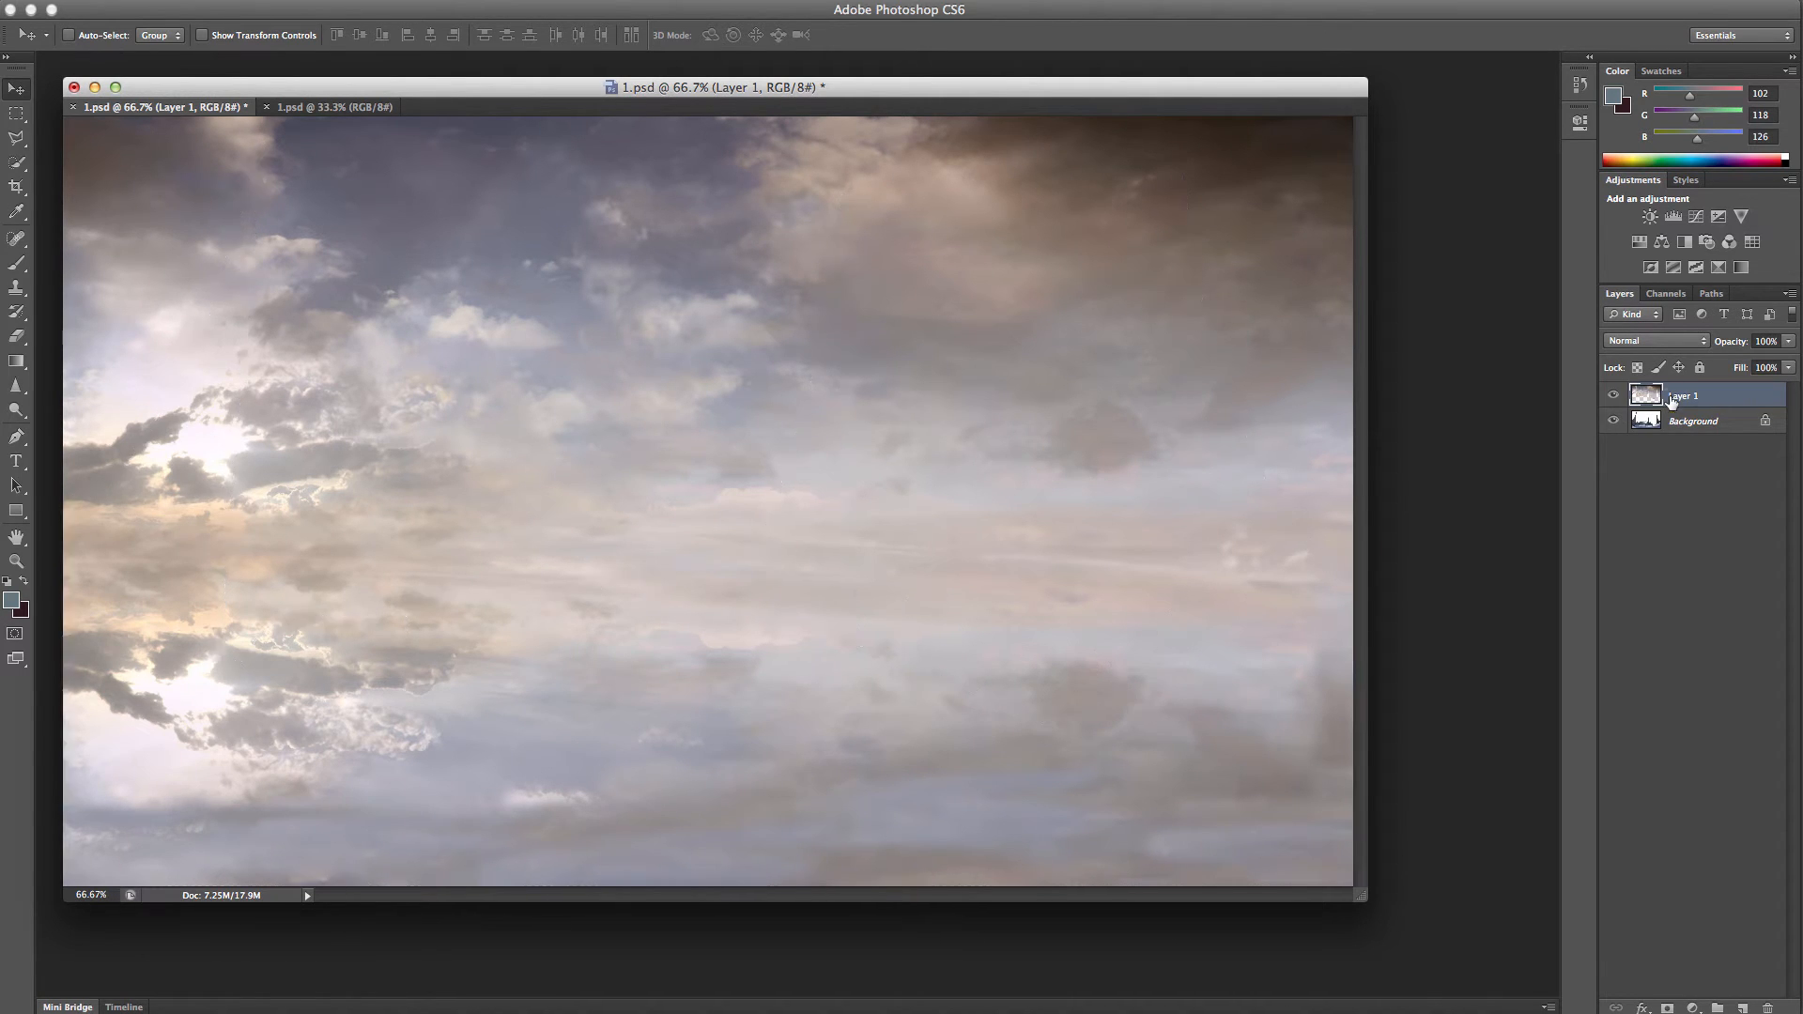
key("Delete")
key("super+d")
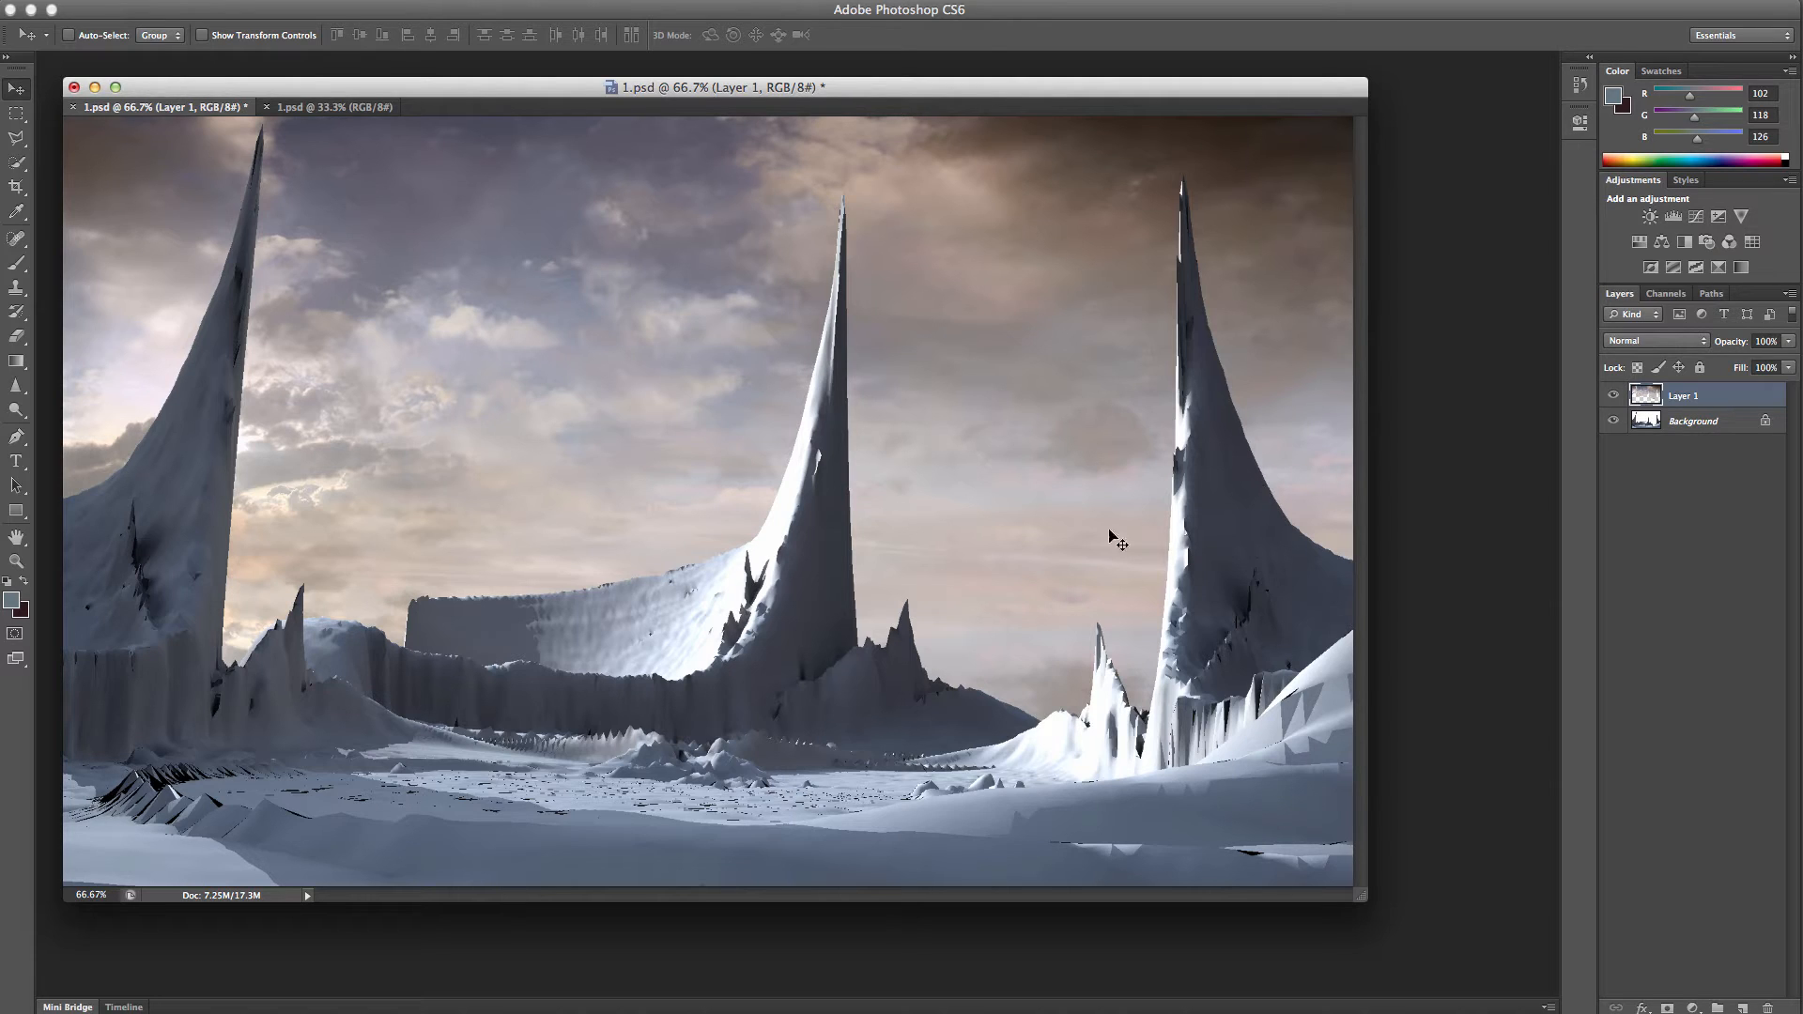
- Paste another copy of the sky directly above the Background layer and lower its opacity to 21%
left_click(1686, 431)
key("ctrl+v")
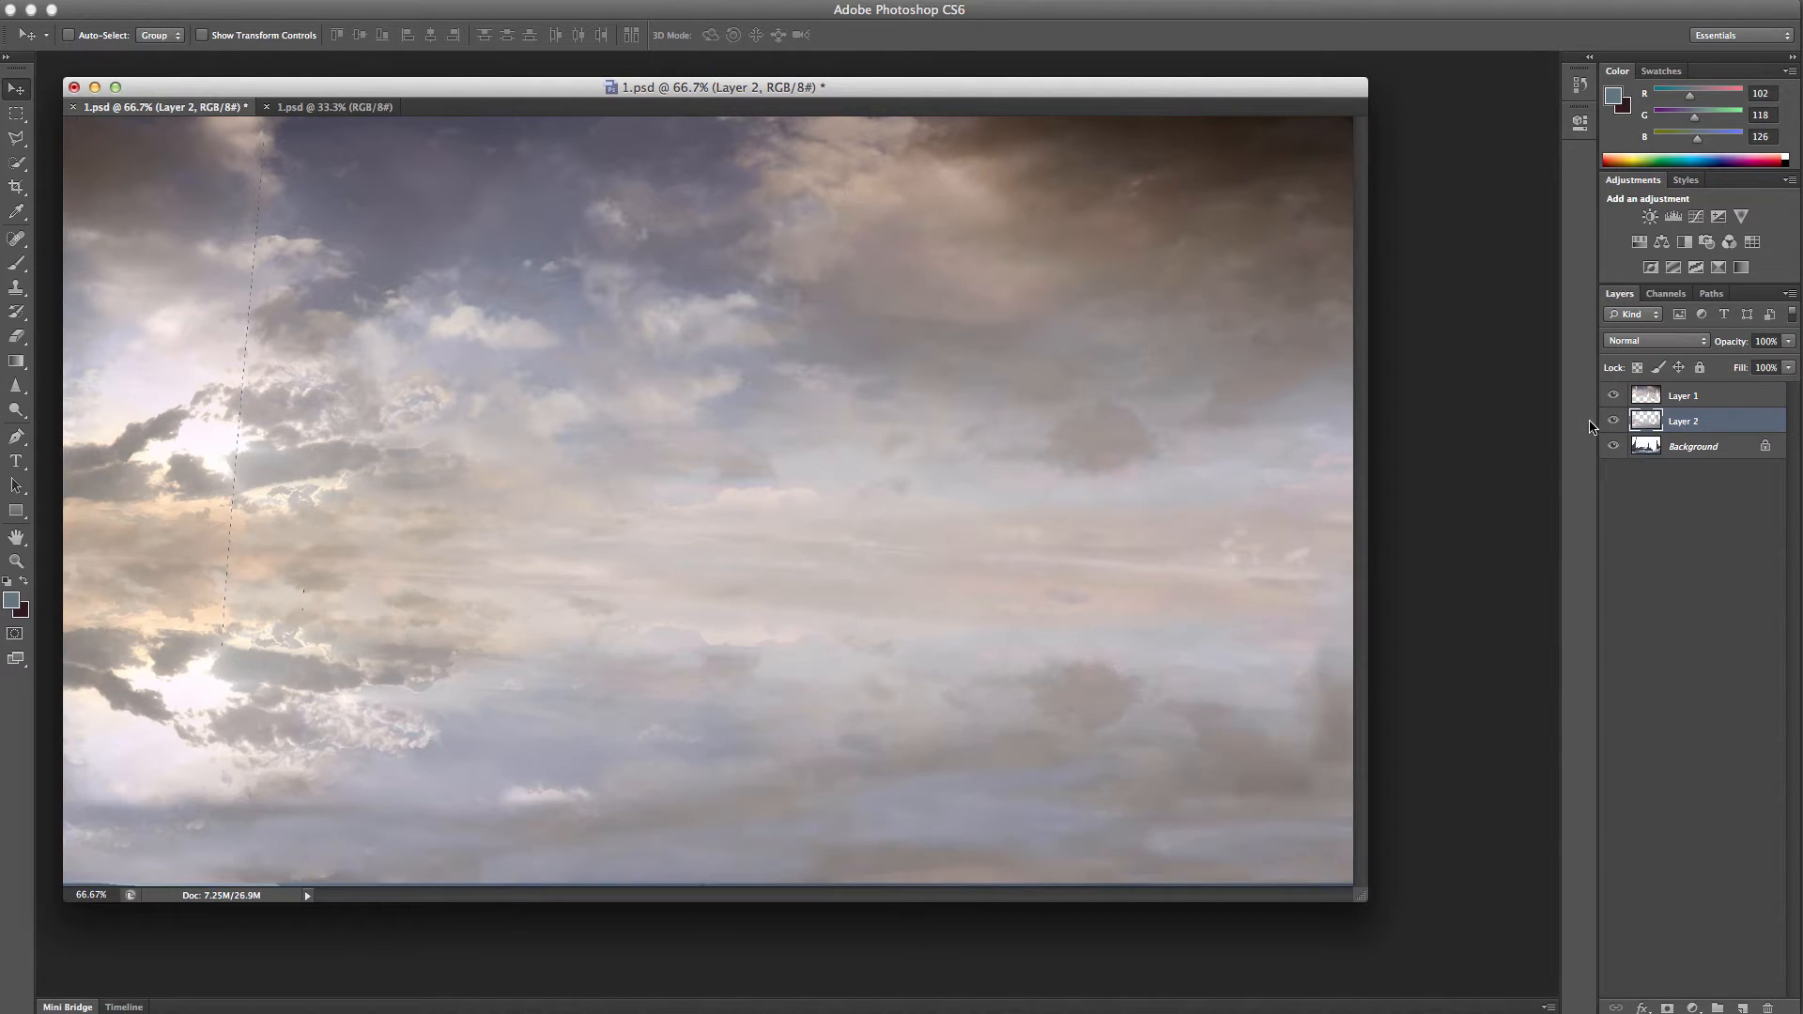
left_click(1787, 343)
left_click_drag(1787, 349, 1720, 368)
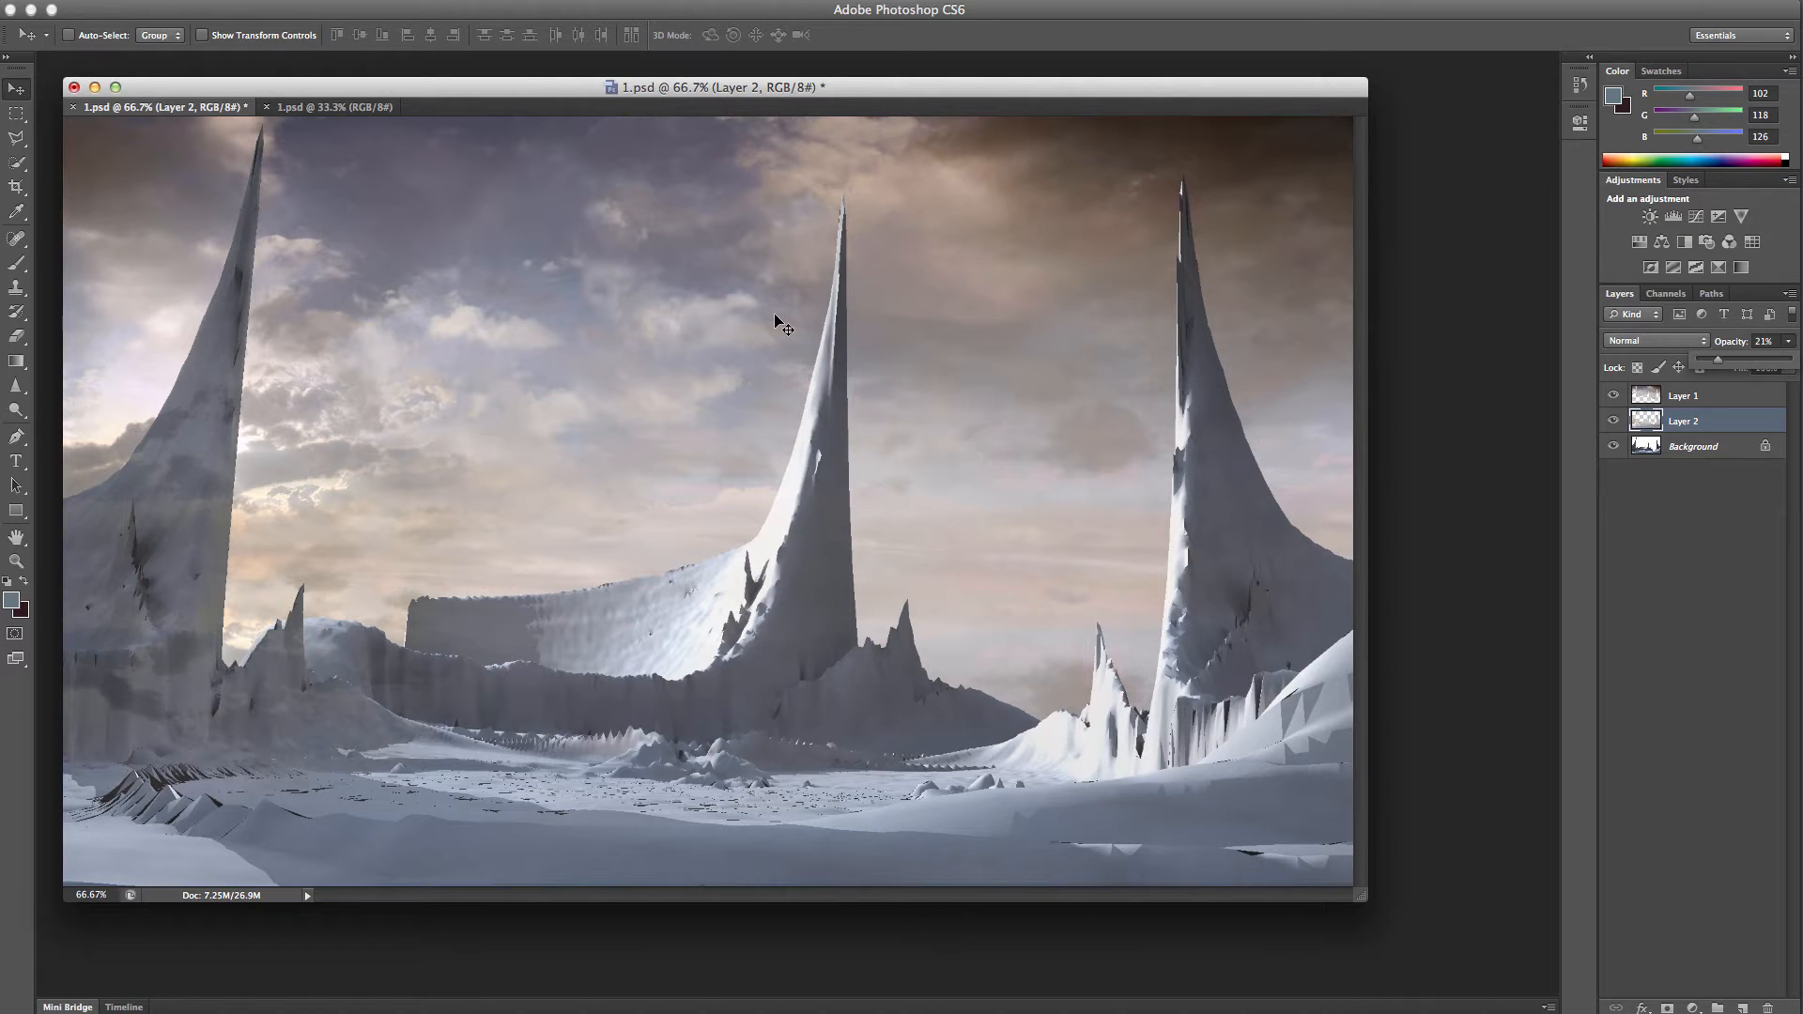
- Close both the composited render document and the sky image
left_click(74, 109)
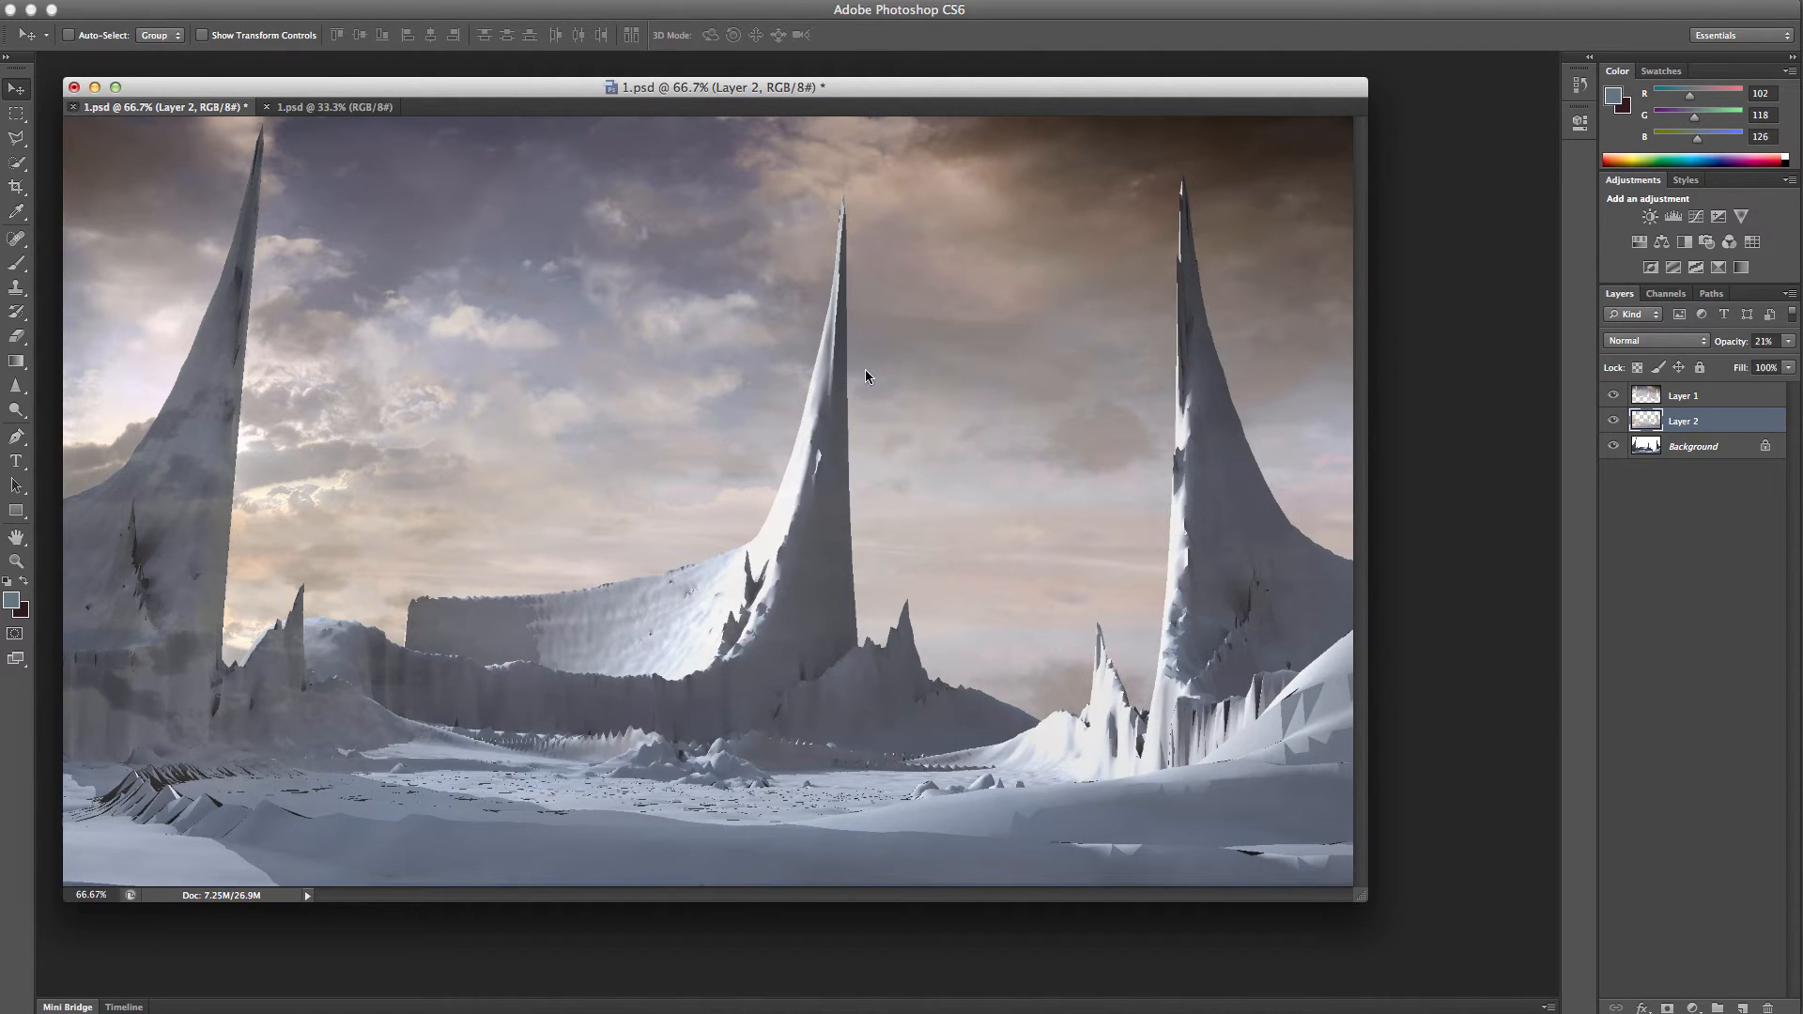
left_click(1057, 335)
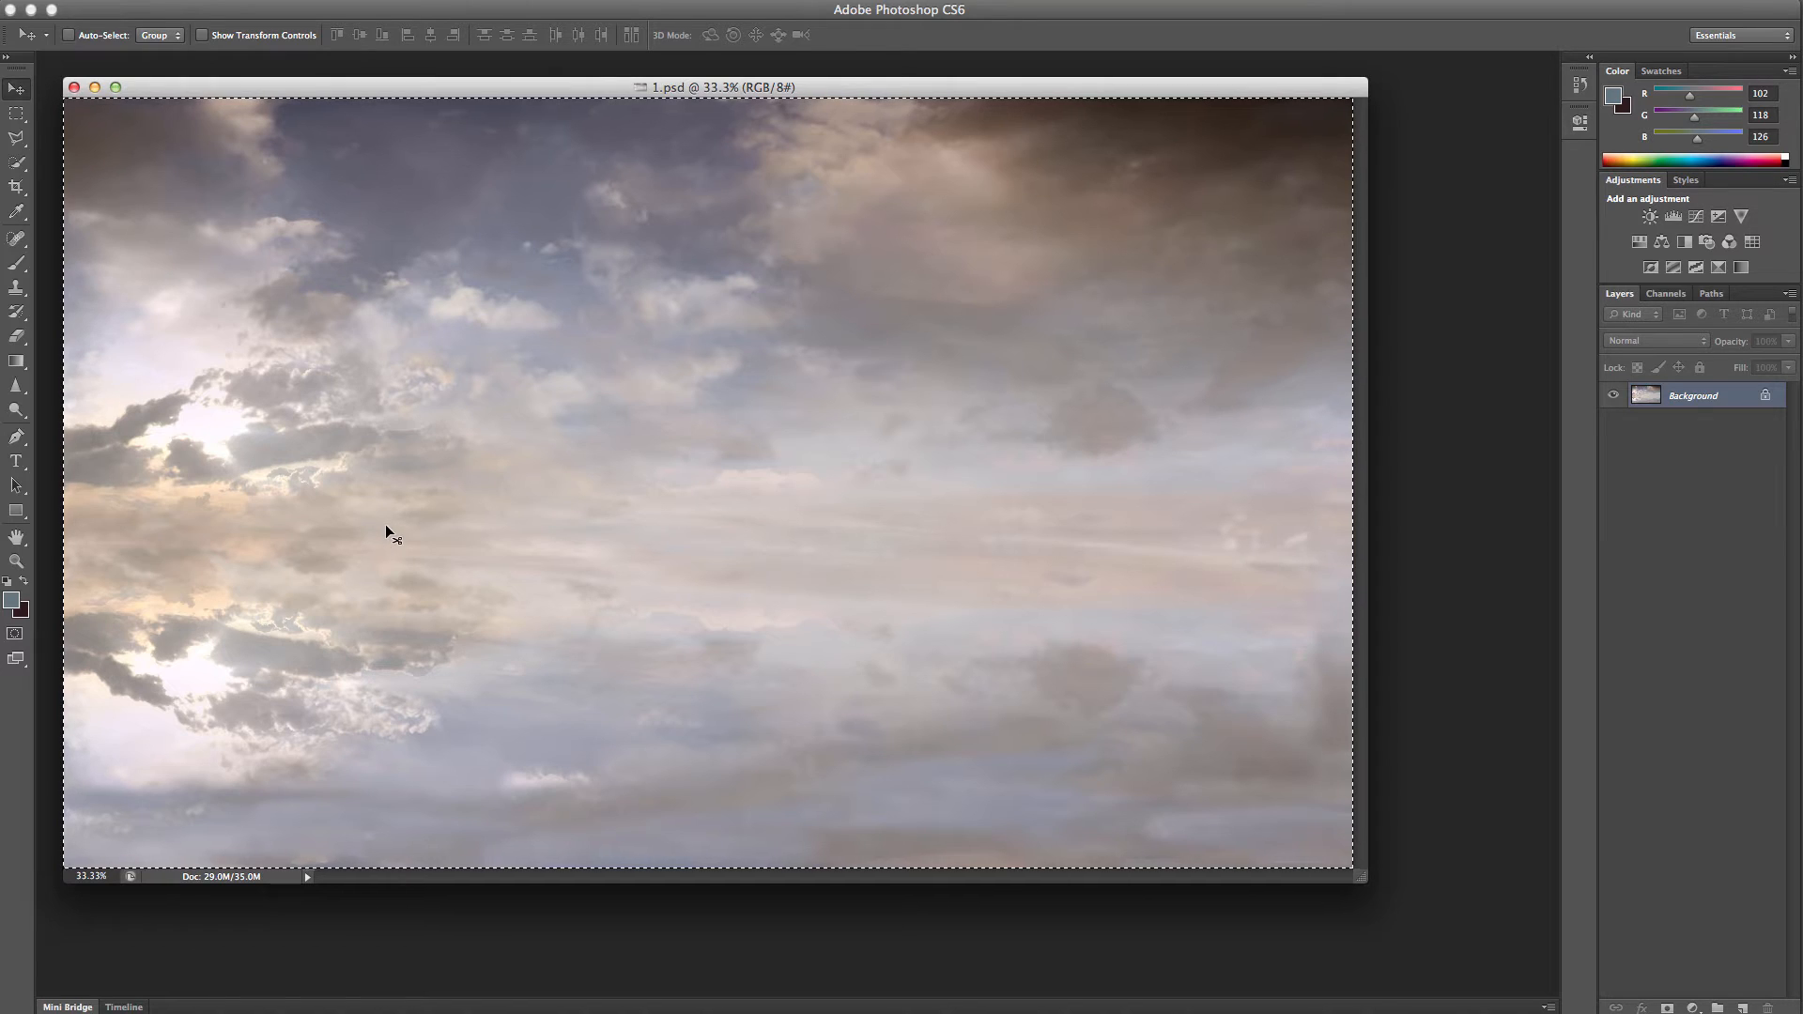
left_click(74, 88)
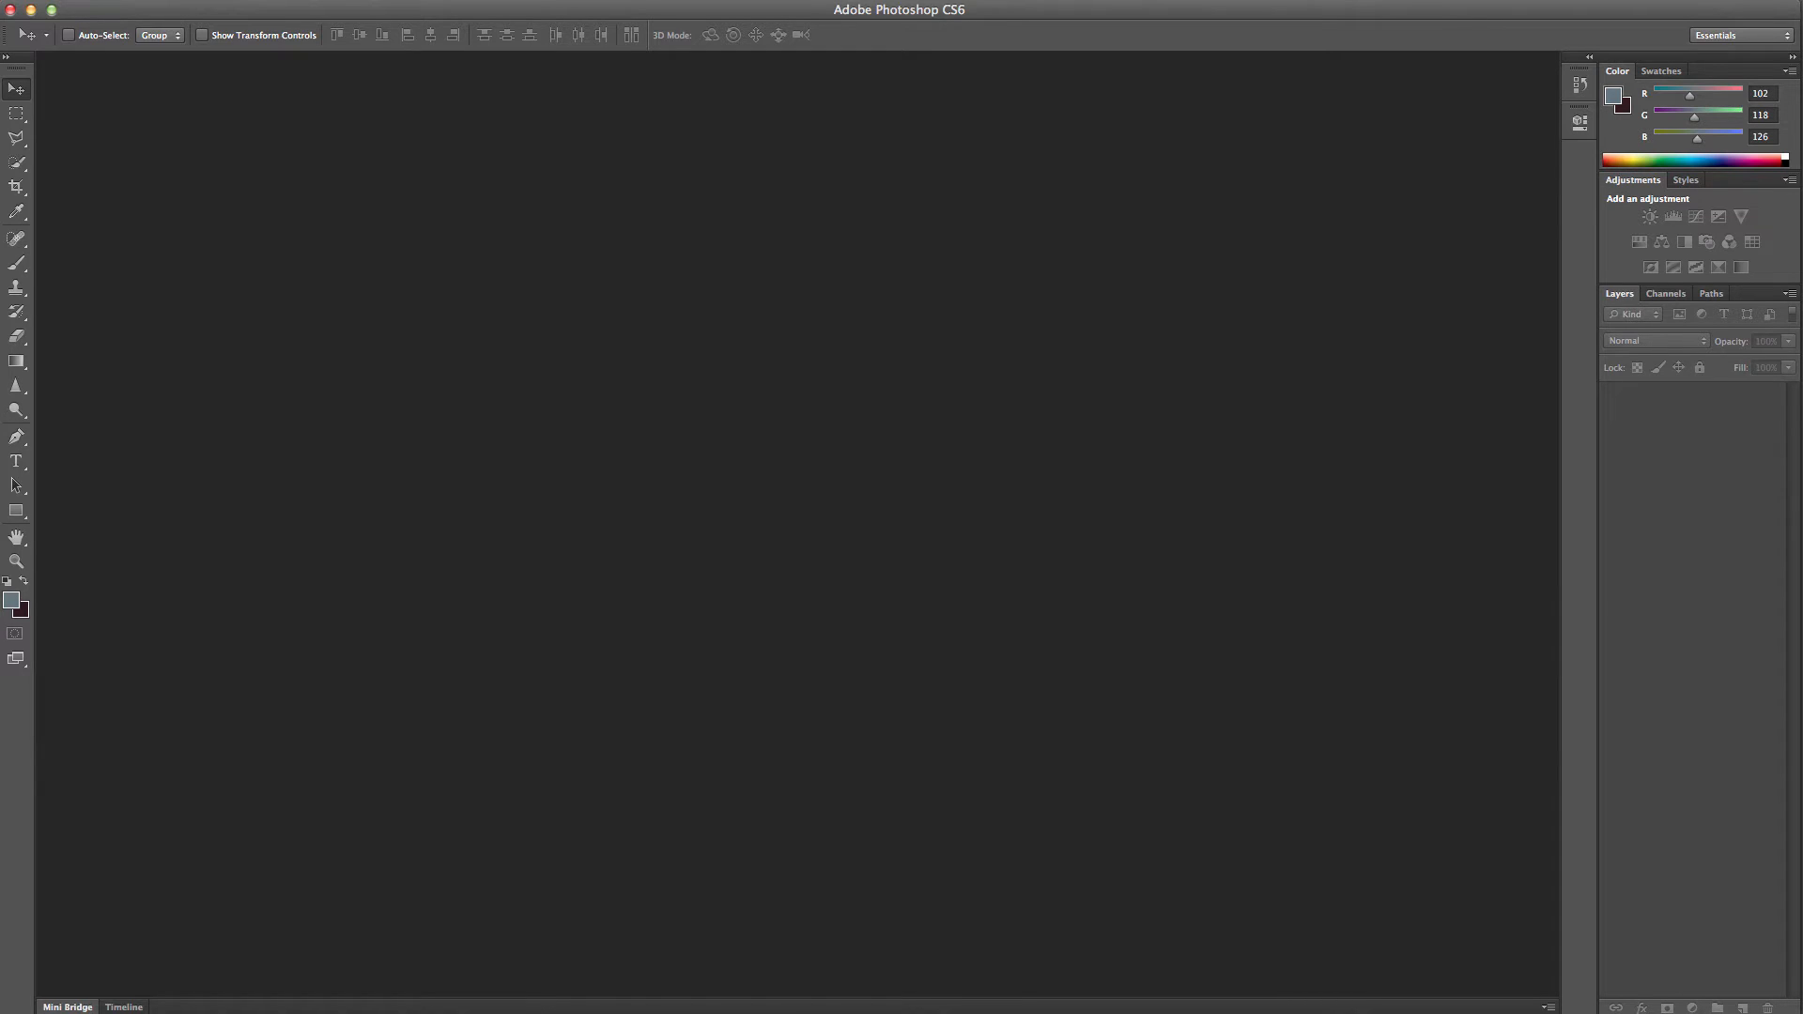
- Switch to LightWave Layout and load the sky image 1.psd from vfx's Images folder in the Image Editor, then close the editor
key("super+Tab")
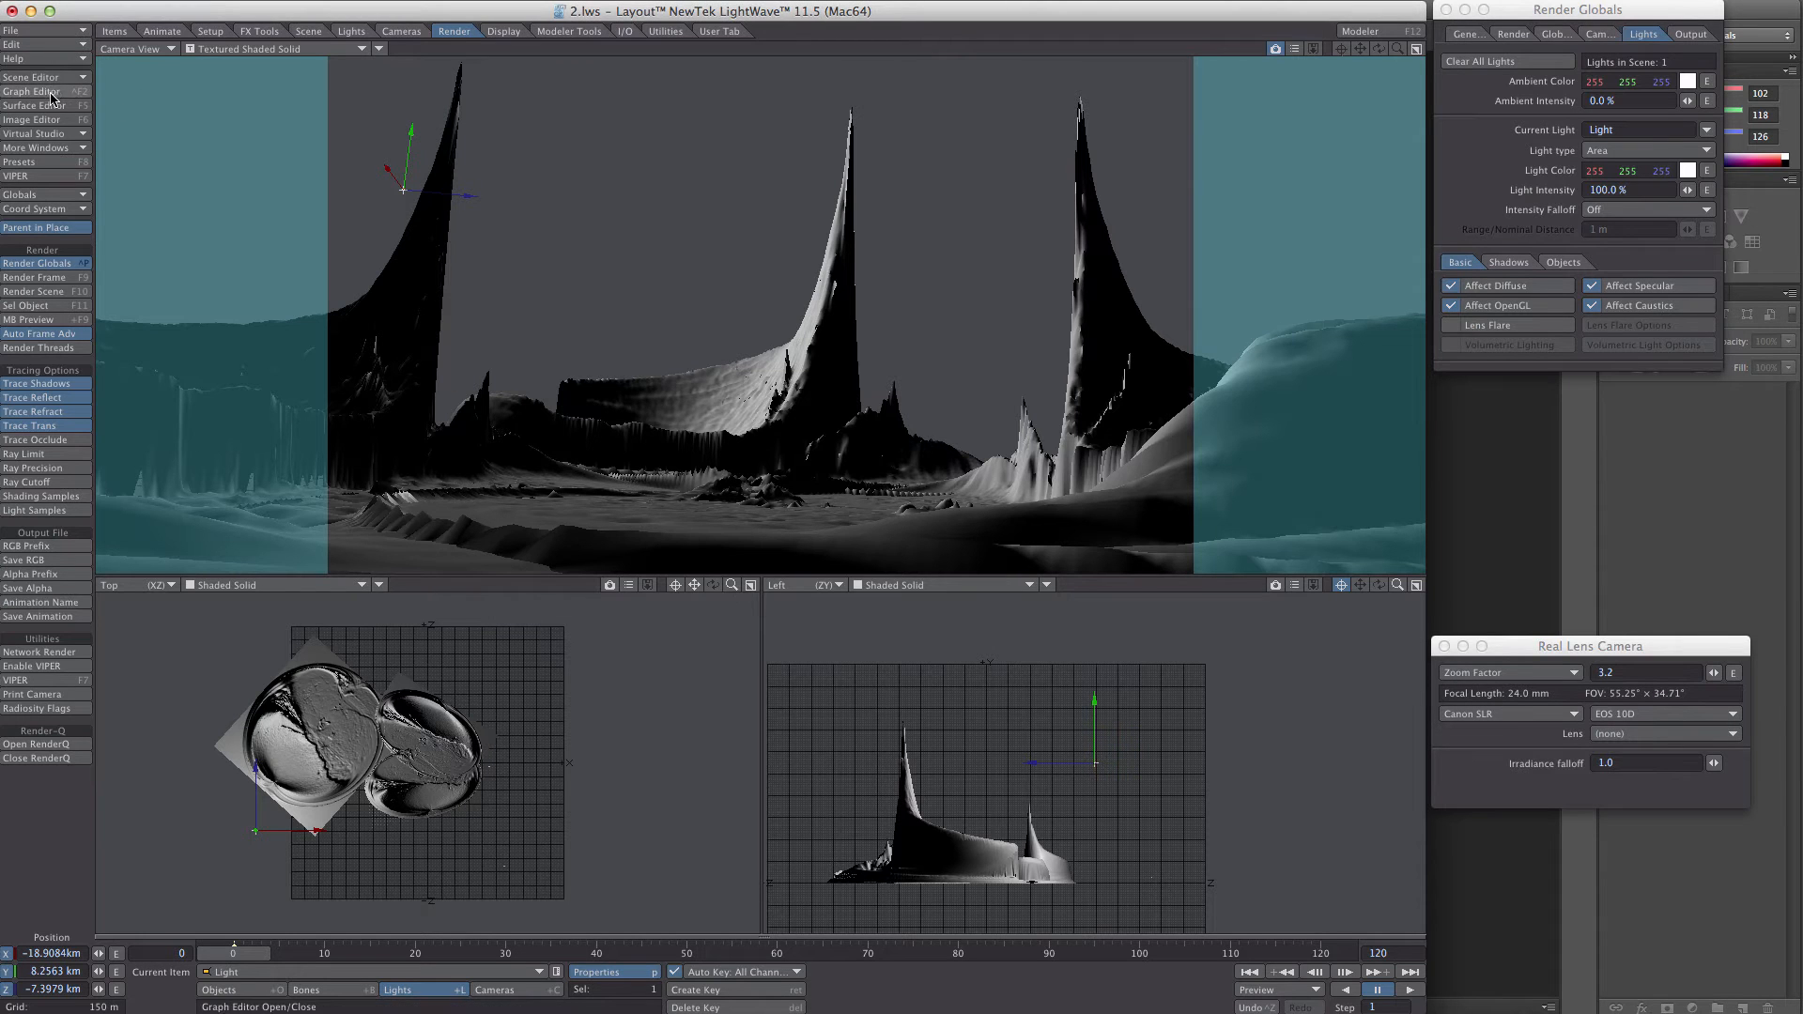
left_click(45, 121)
left_click(935, 191)
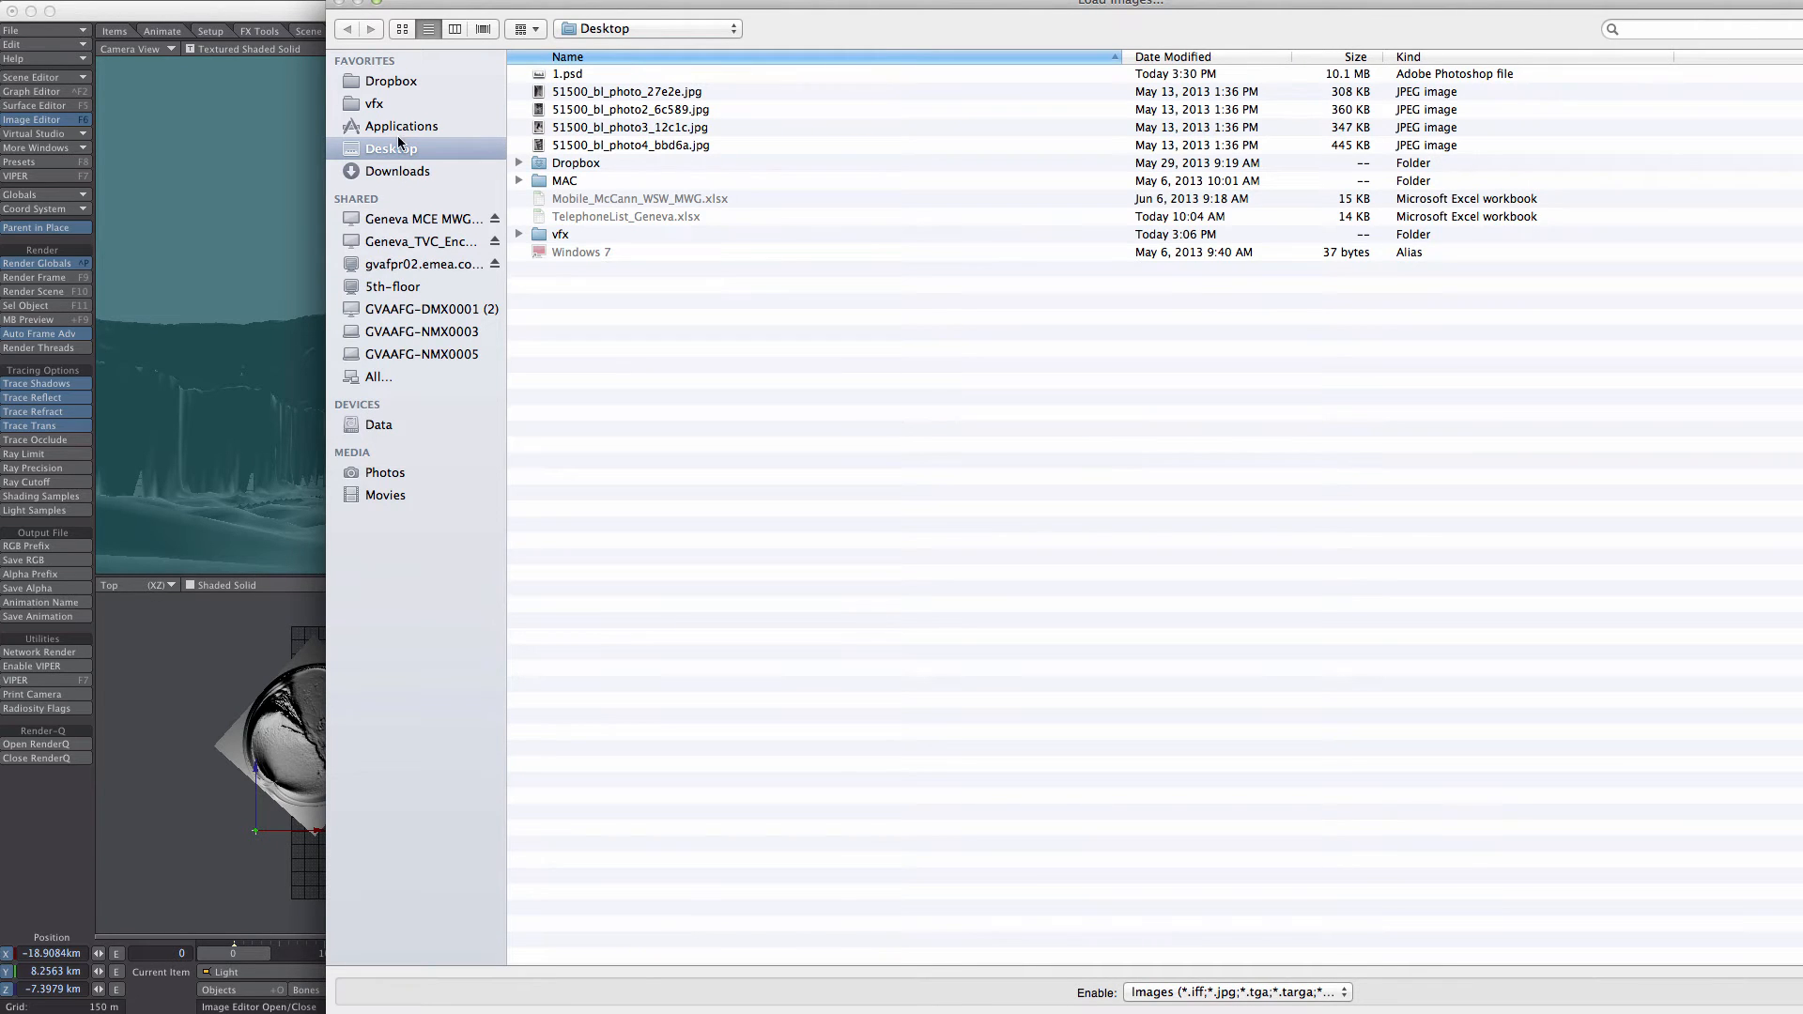
left_click(385, 105)
double_click(610, 127)
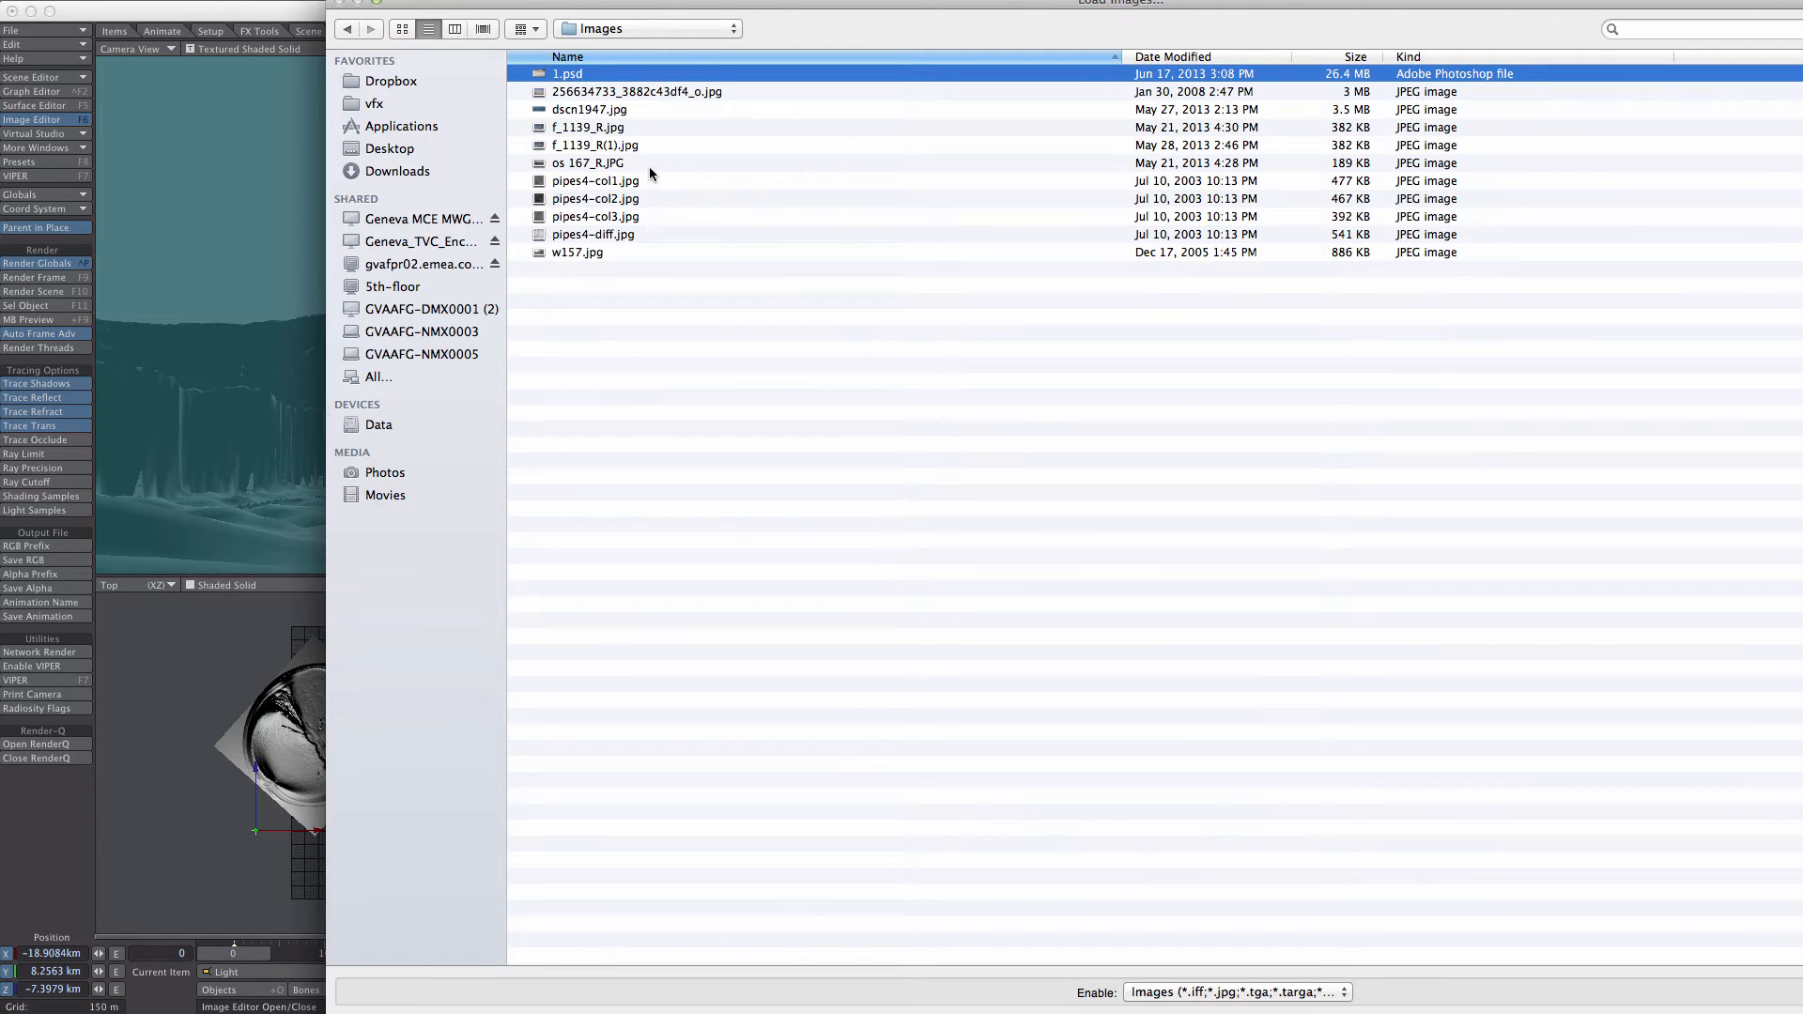
key("Return")
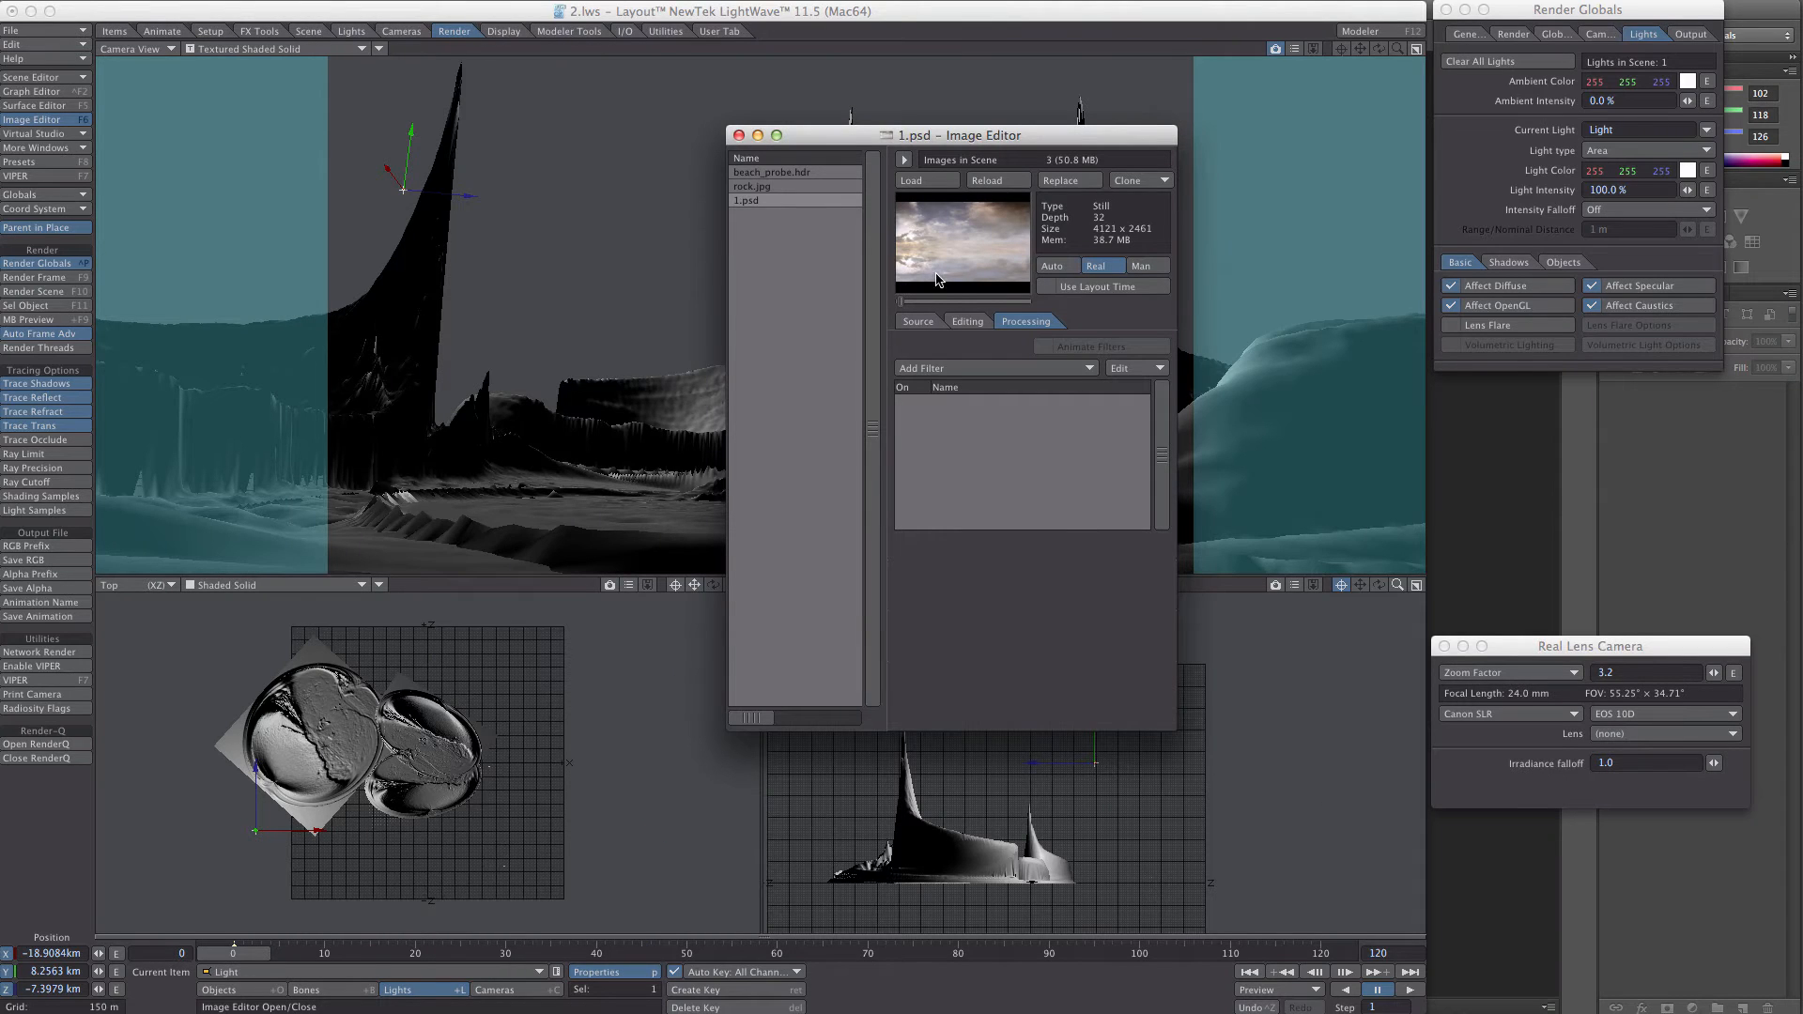
left_click(738, 135)
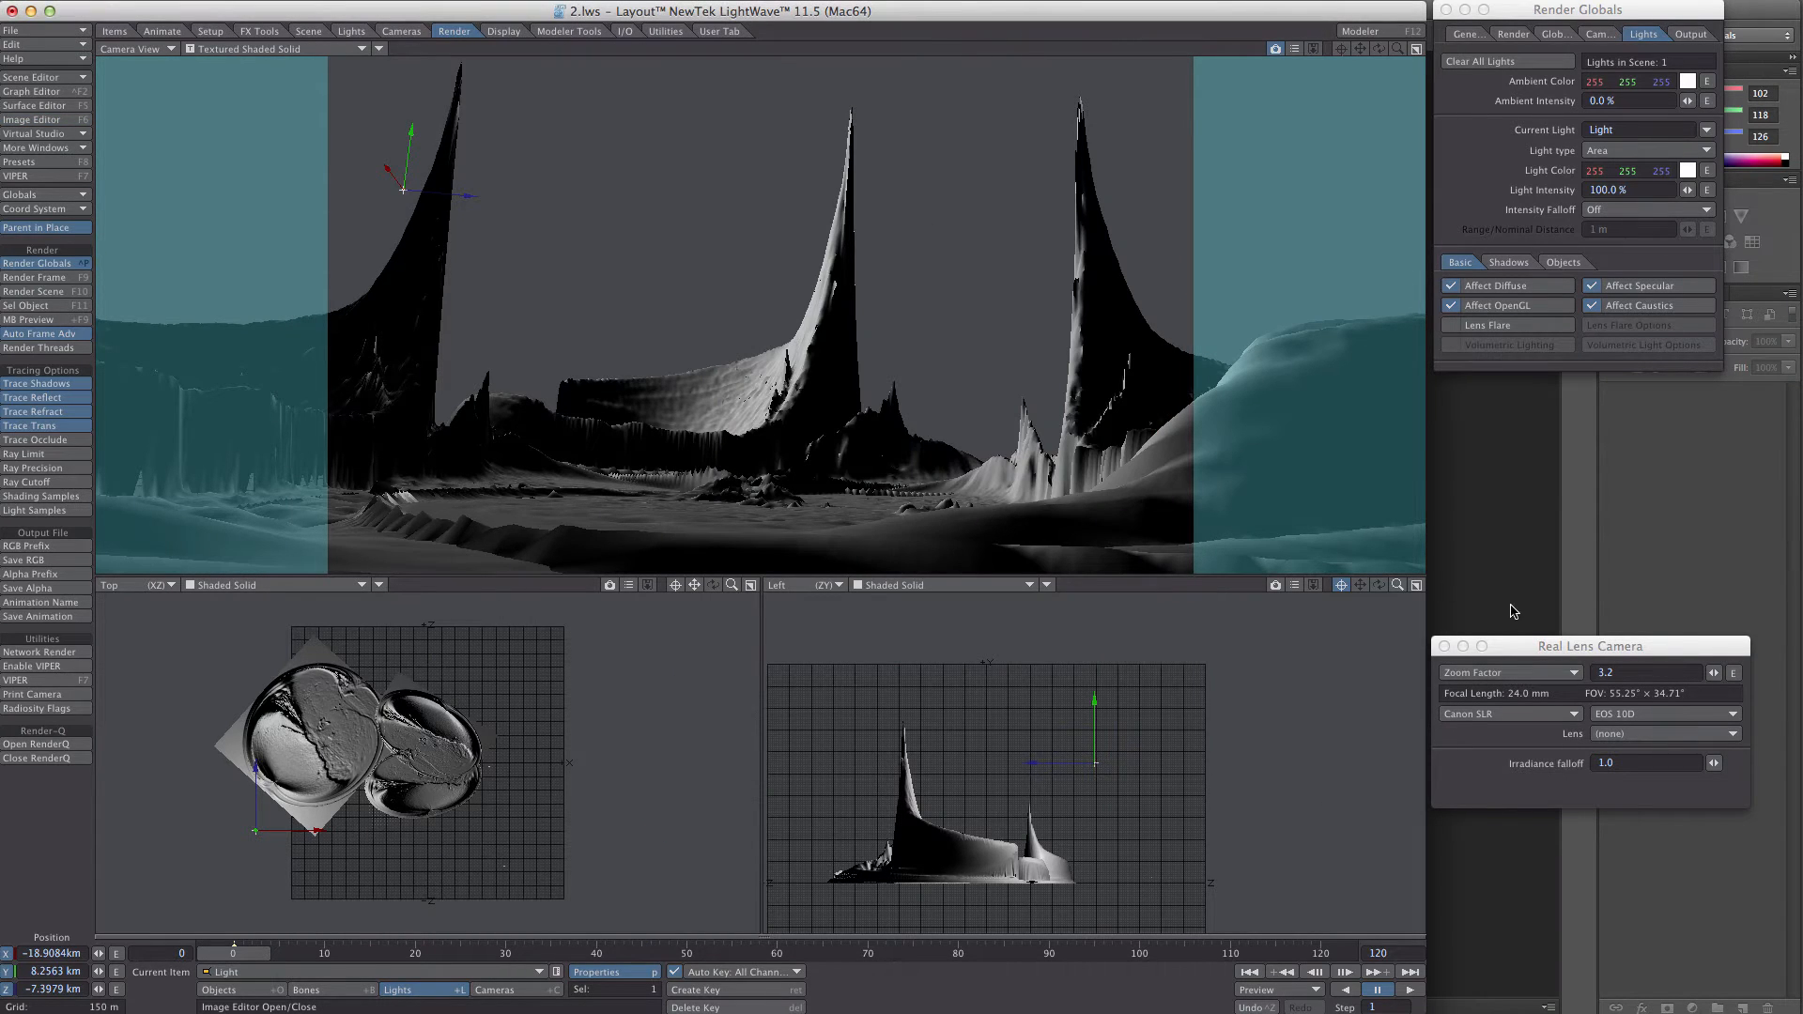
- Set 1.psd as the background image in the scene's compositing effects
left_click(308, 31)
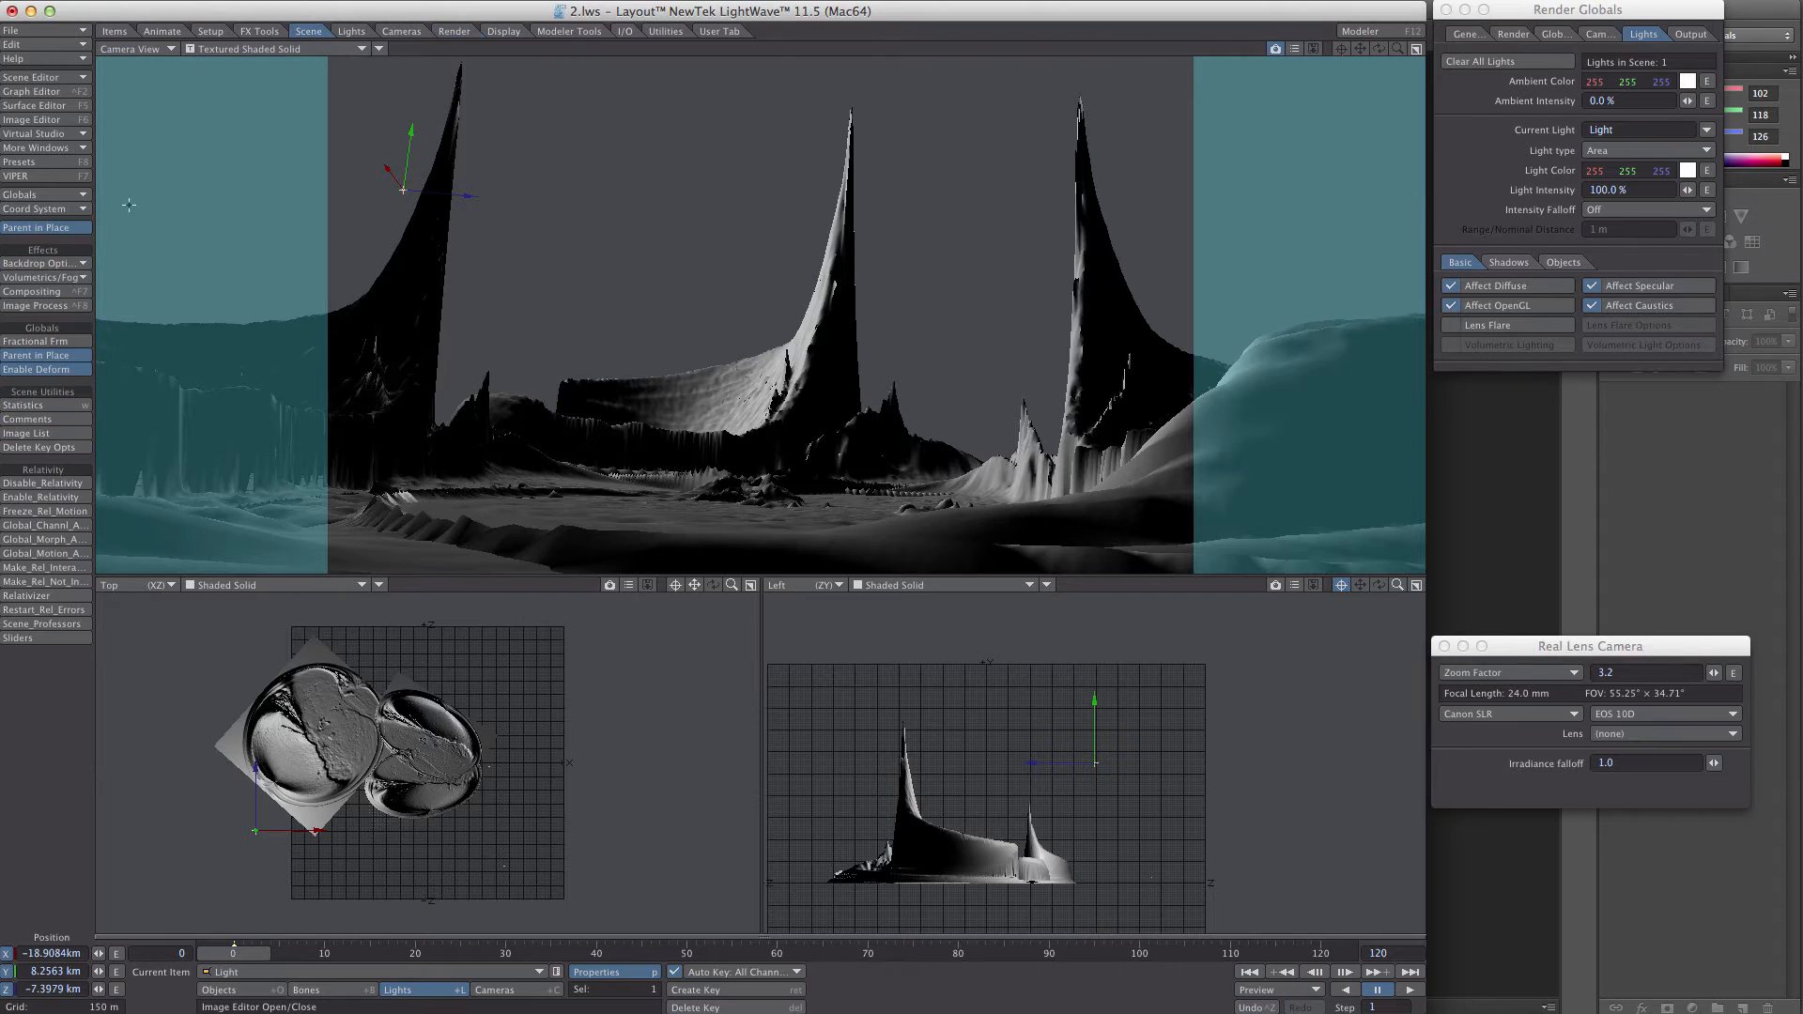
left_click(71, 266)
left_click(71, 263)
left_click(1514, 524)
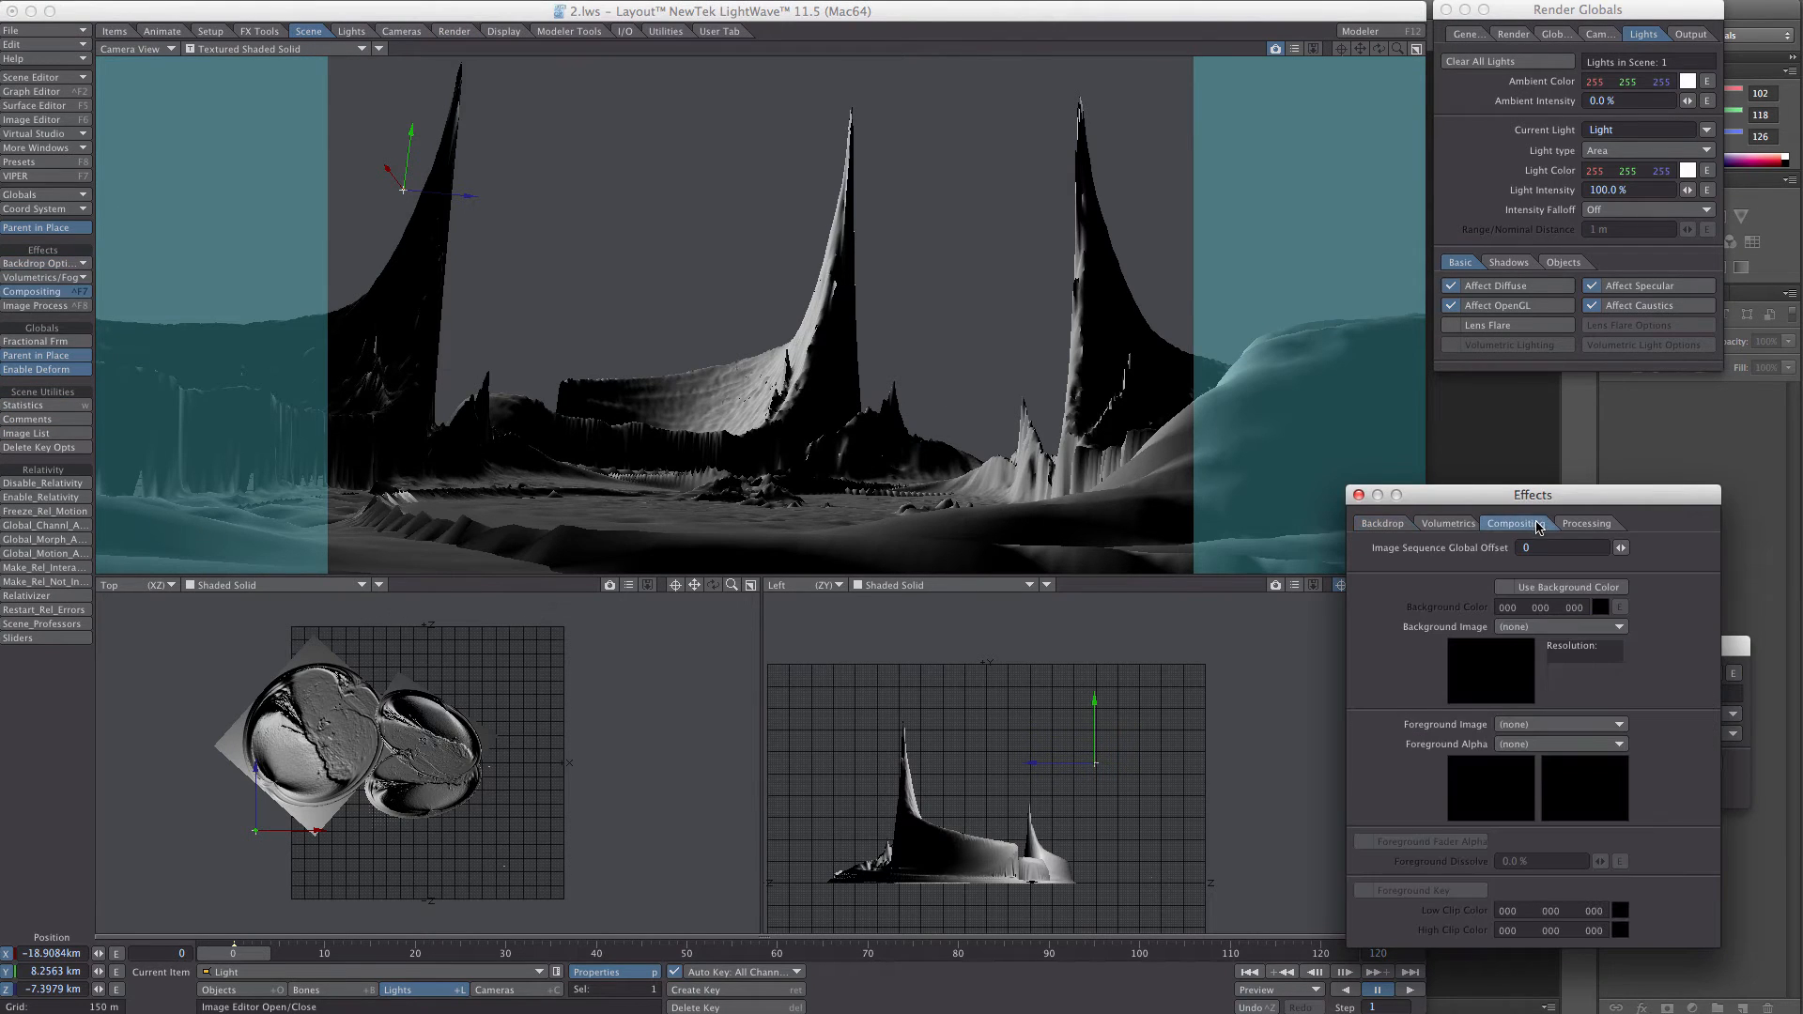
left_click(1554, 625)
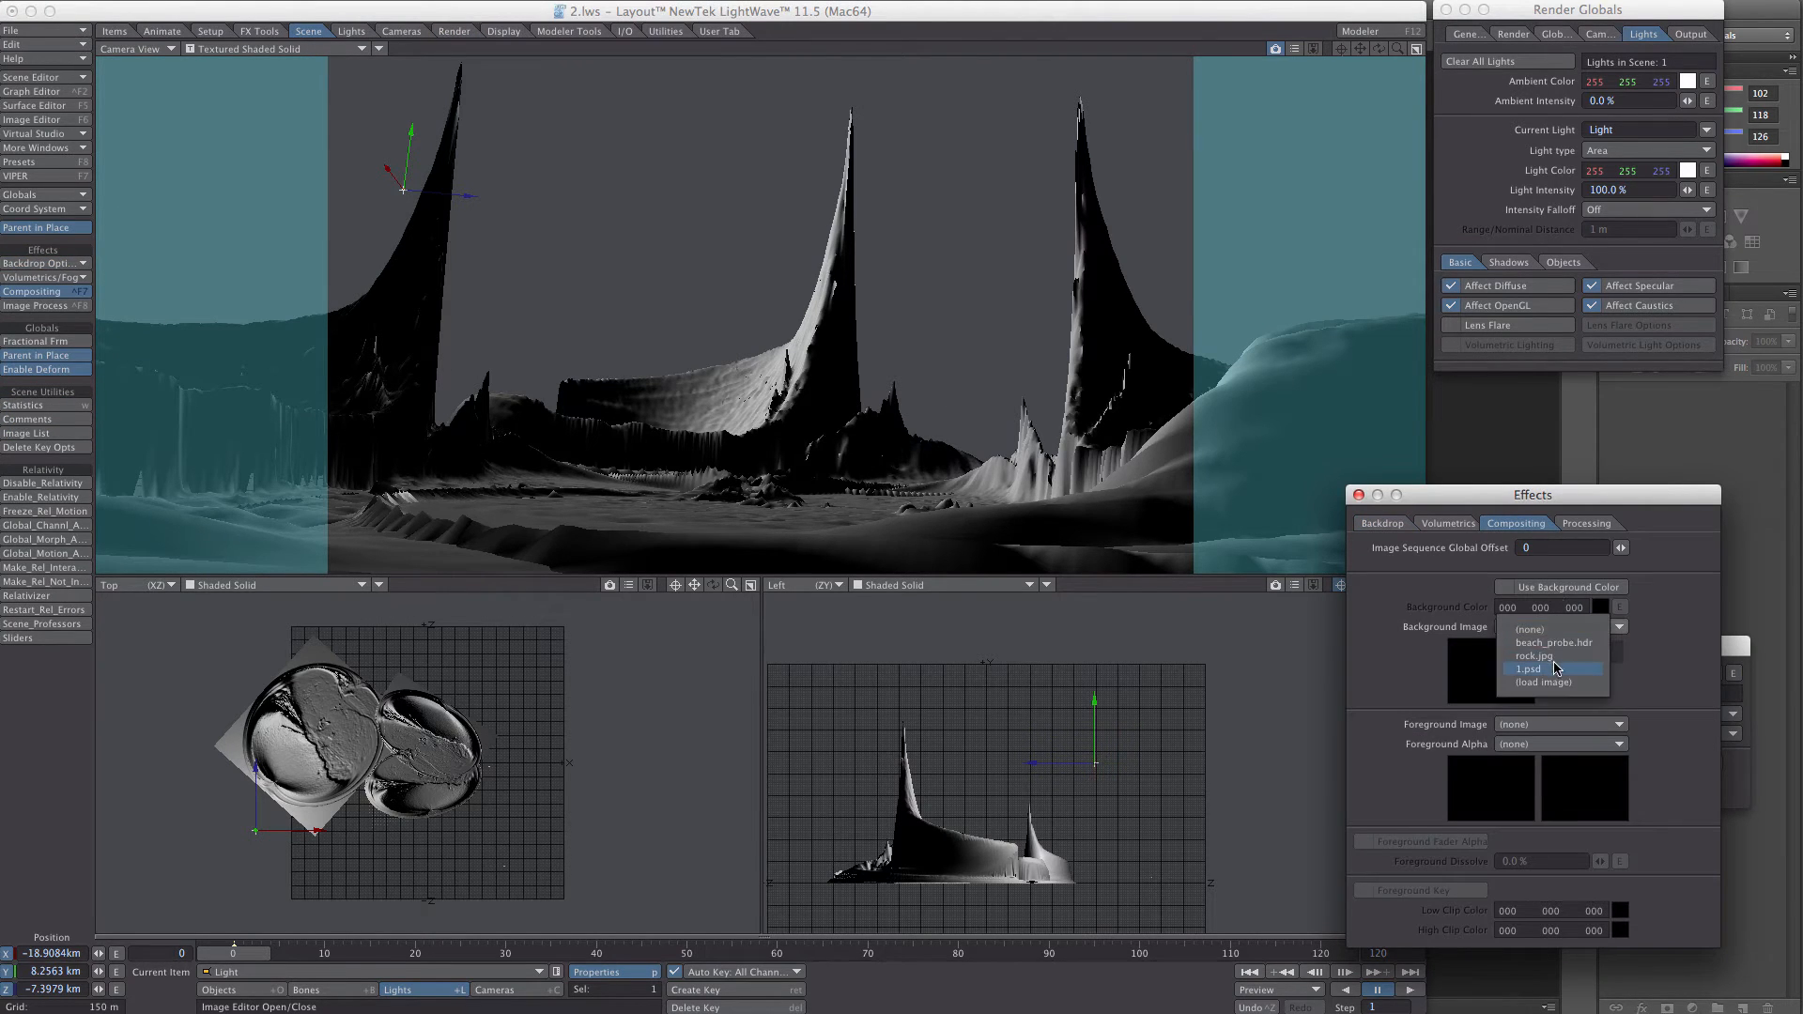
left_click(1554, 665)
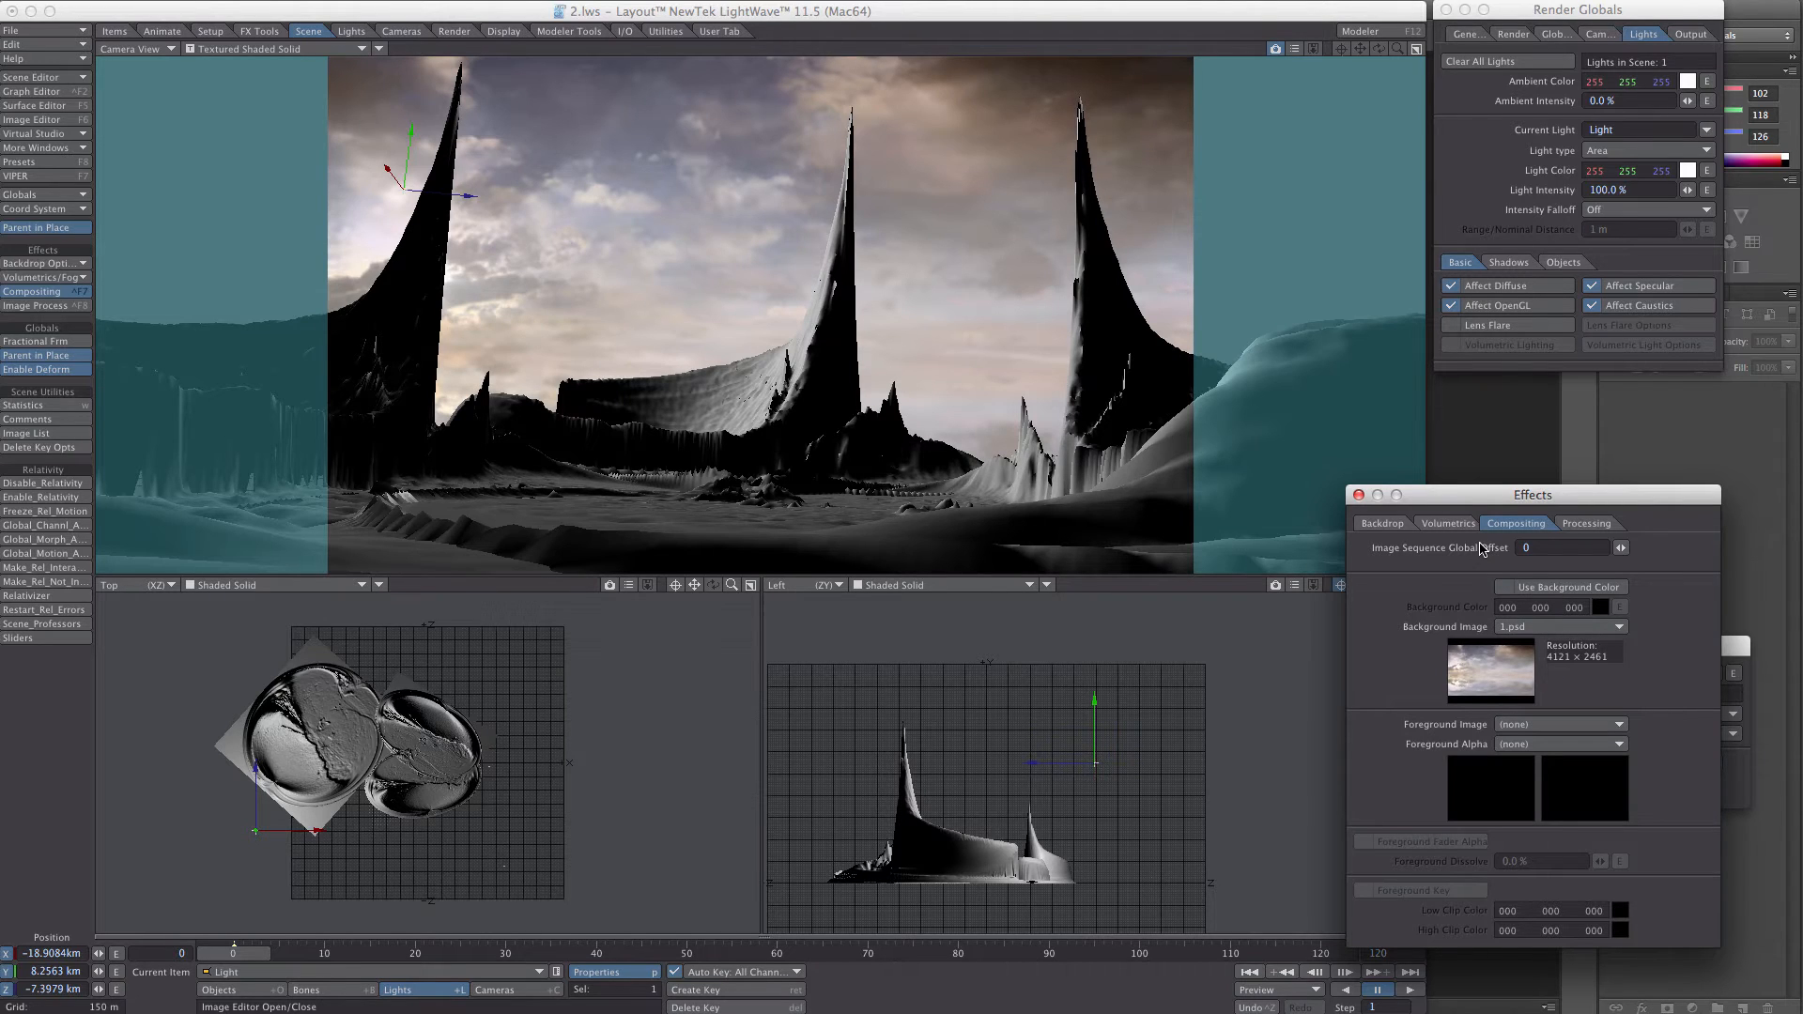
- Close the Effects window and move the area light to about Y 7.68 km and Z -7.5 km
left_click(1359, 495)
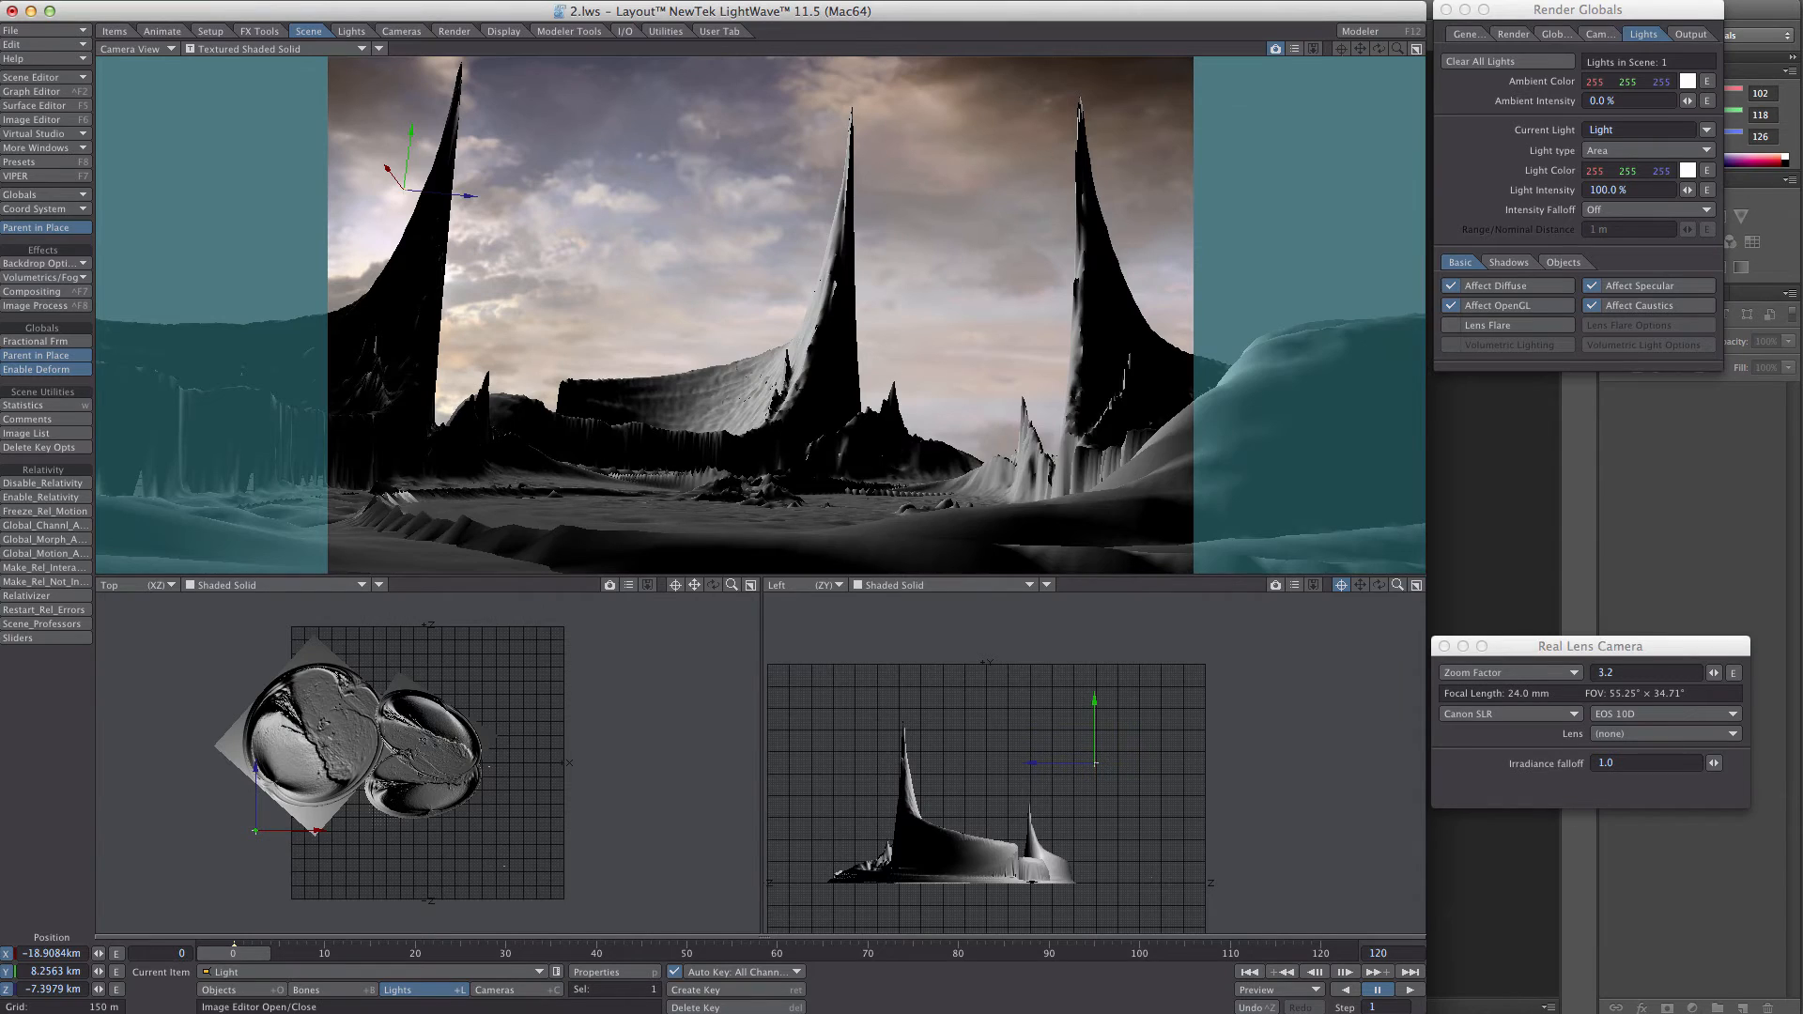
left_click_drag(256, 779, 252, 786)
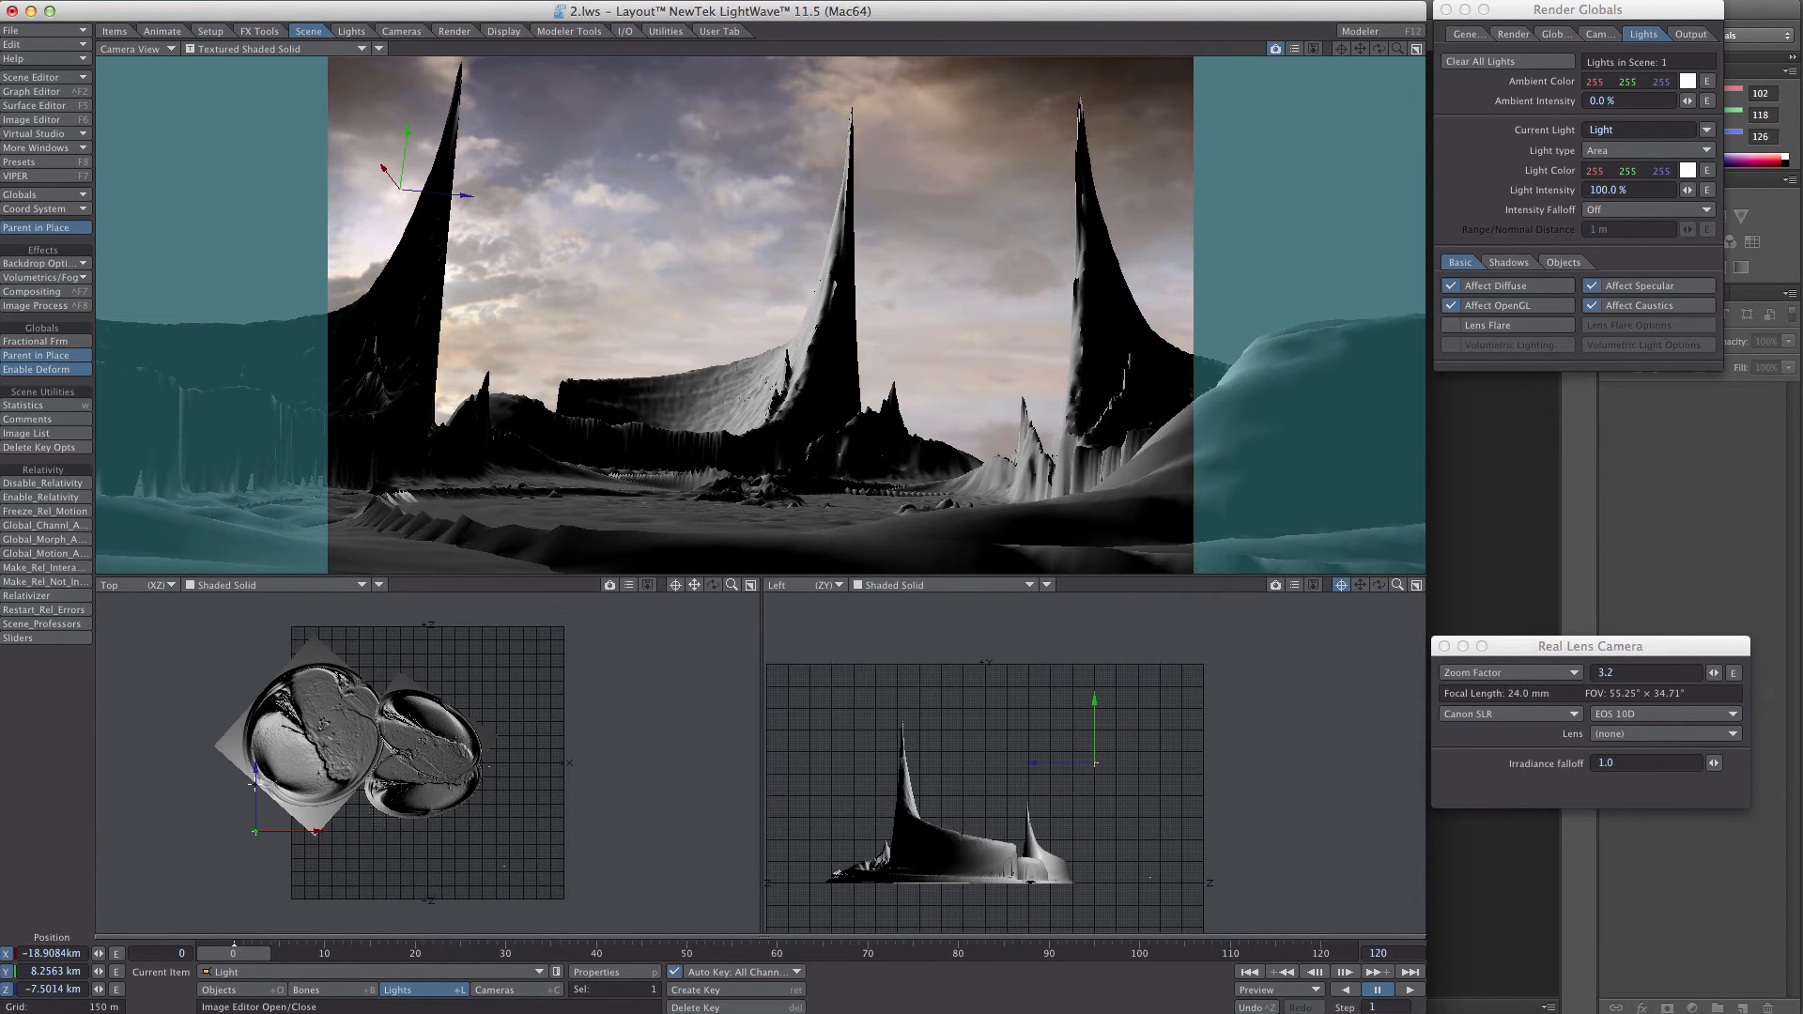
left_click_drag(894, 700, 894, 721)
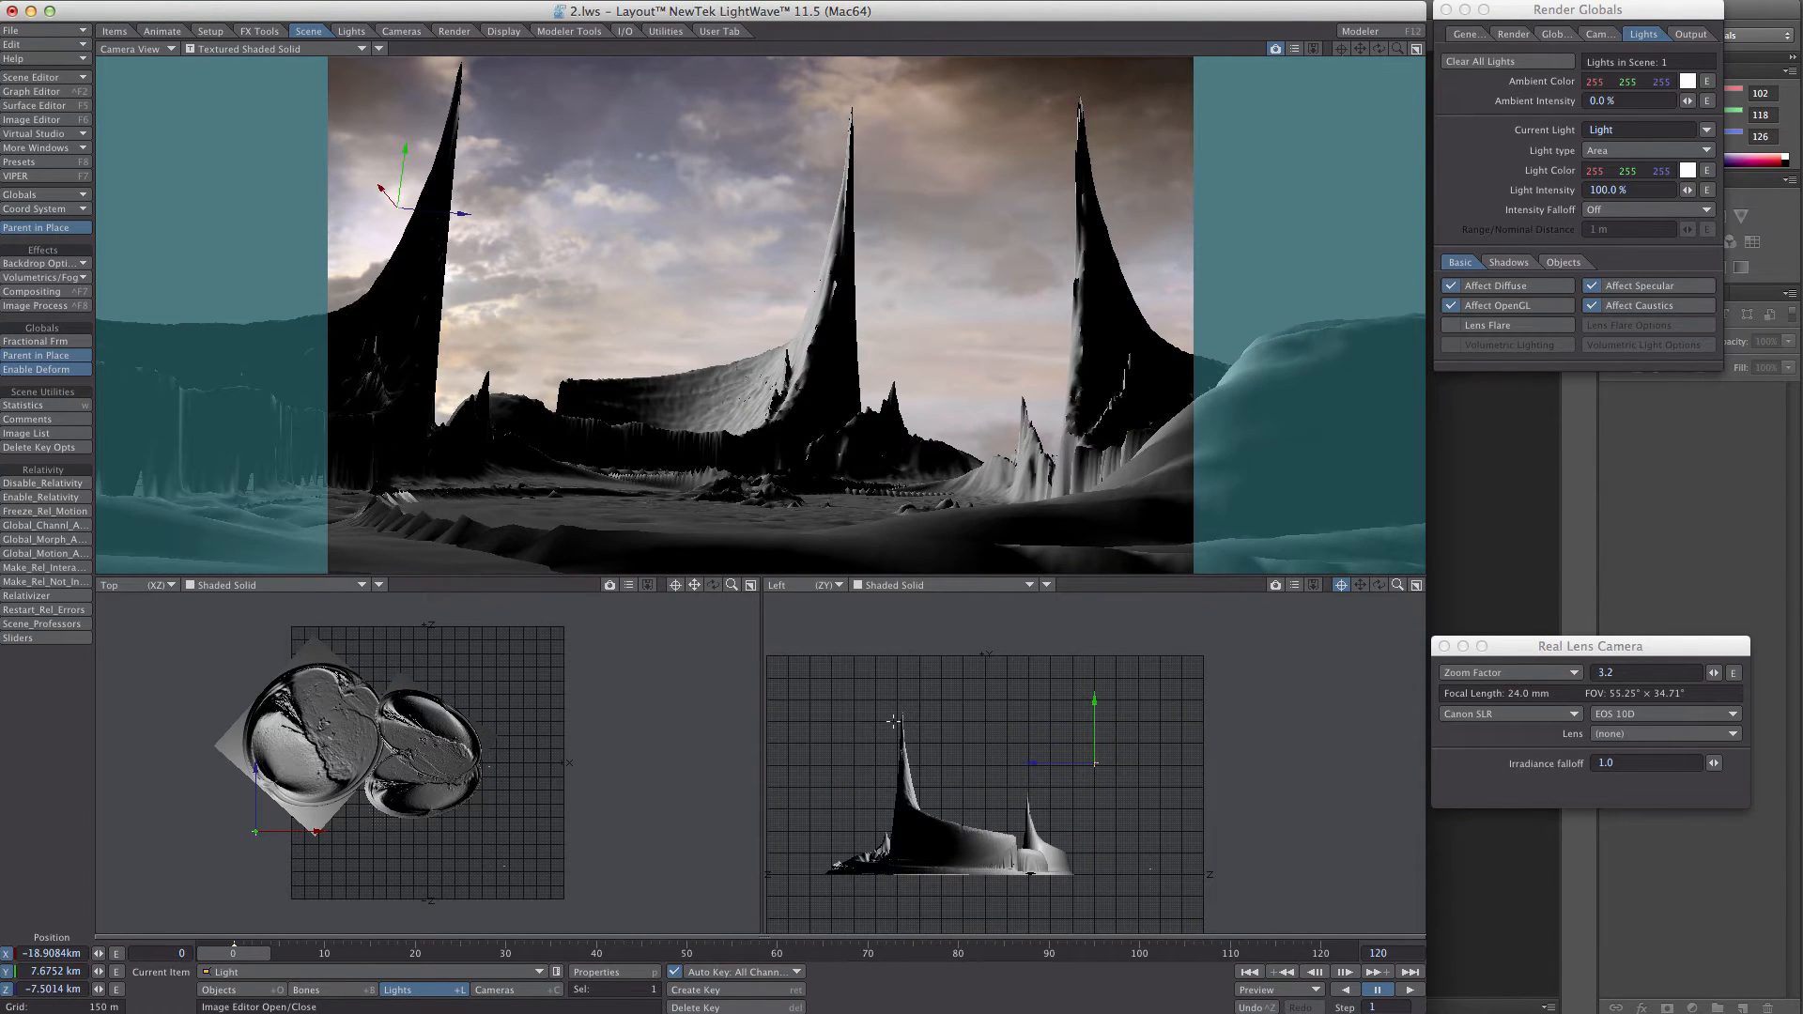
- Look through the light in a Light View and rotate it to about 52.1° heading and 27.1° pitch
left_click(169, 585)
left_click(152, 672)
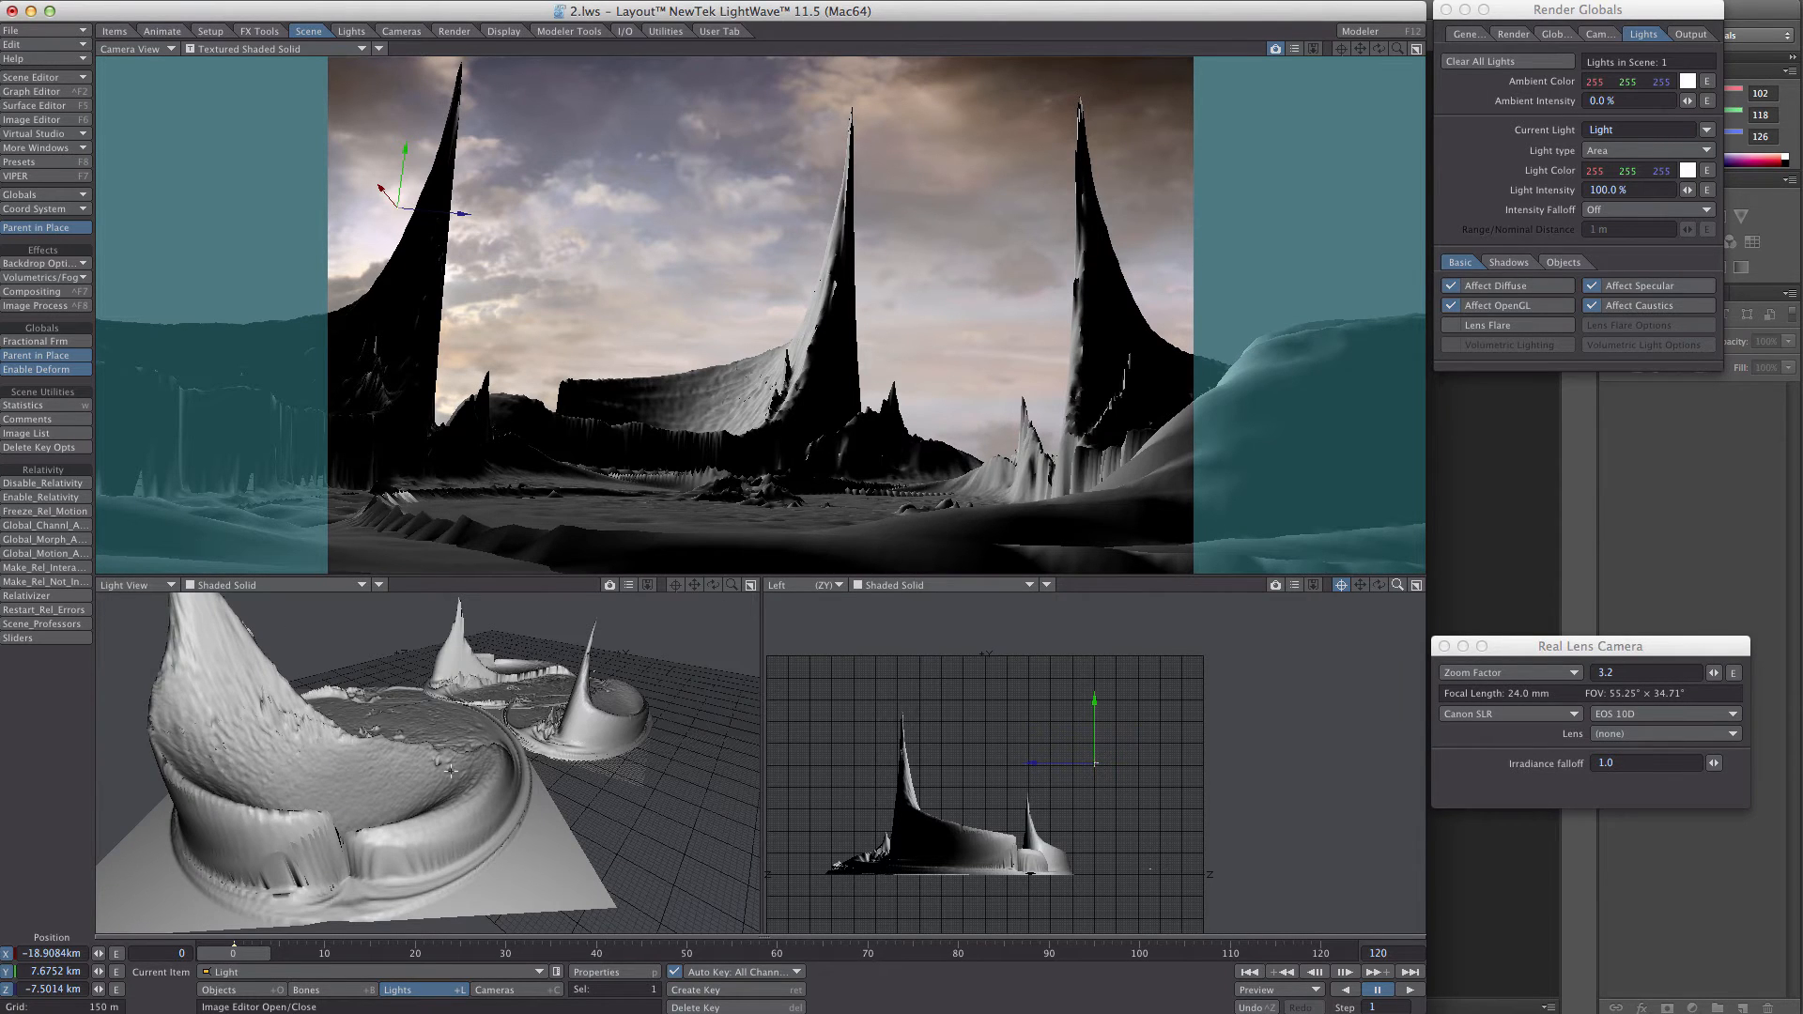
key("y")
left_click_drag(454, 776, 475, 727)
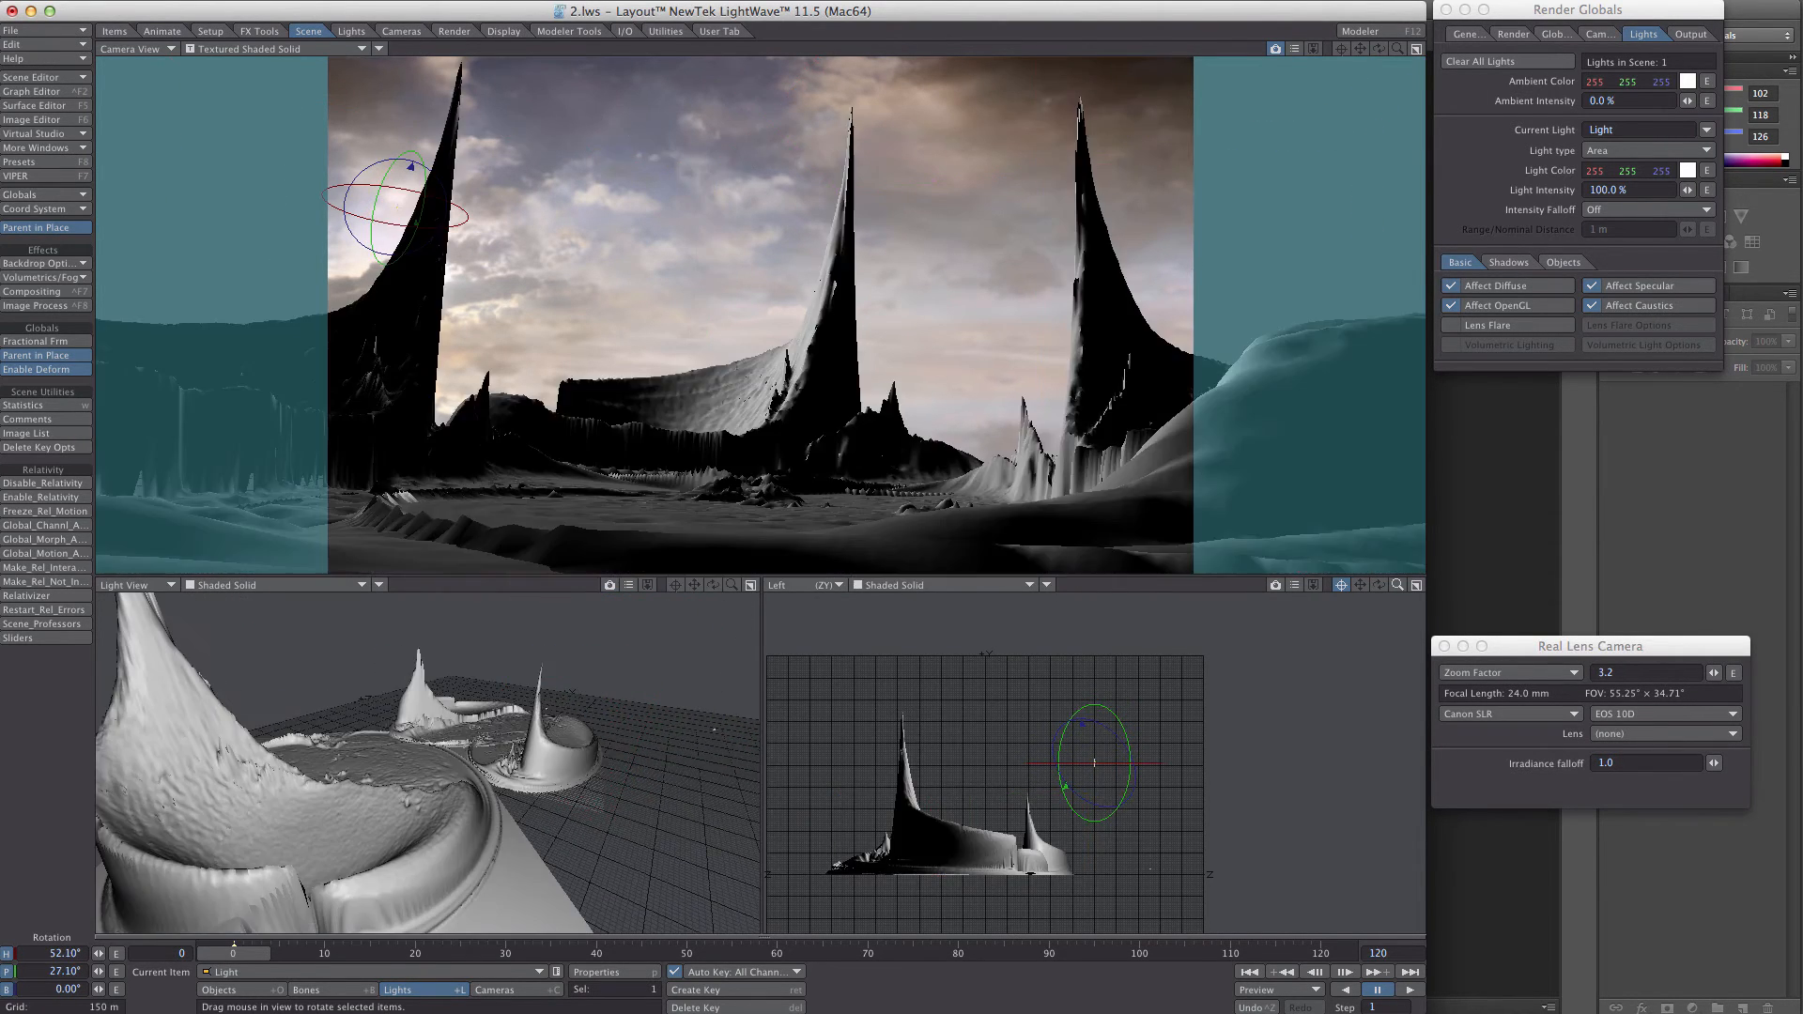
- Move the light to about X -21.23 km in a Top view and Y 9.95 km in a Left view
key("t")
left_click(803, 585)
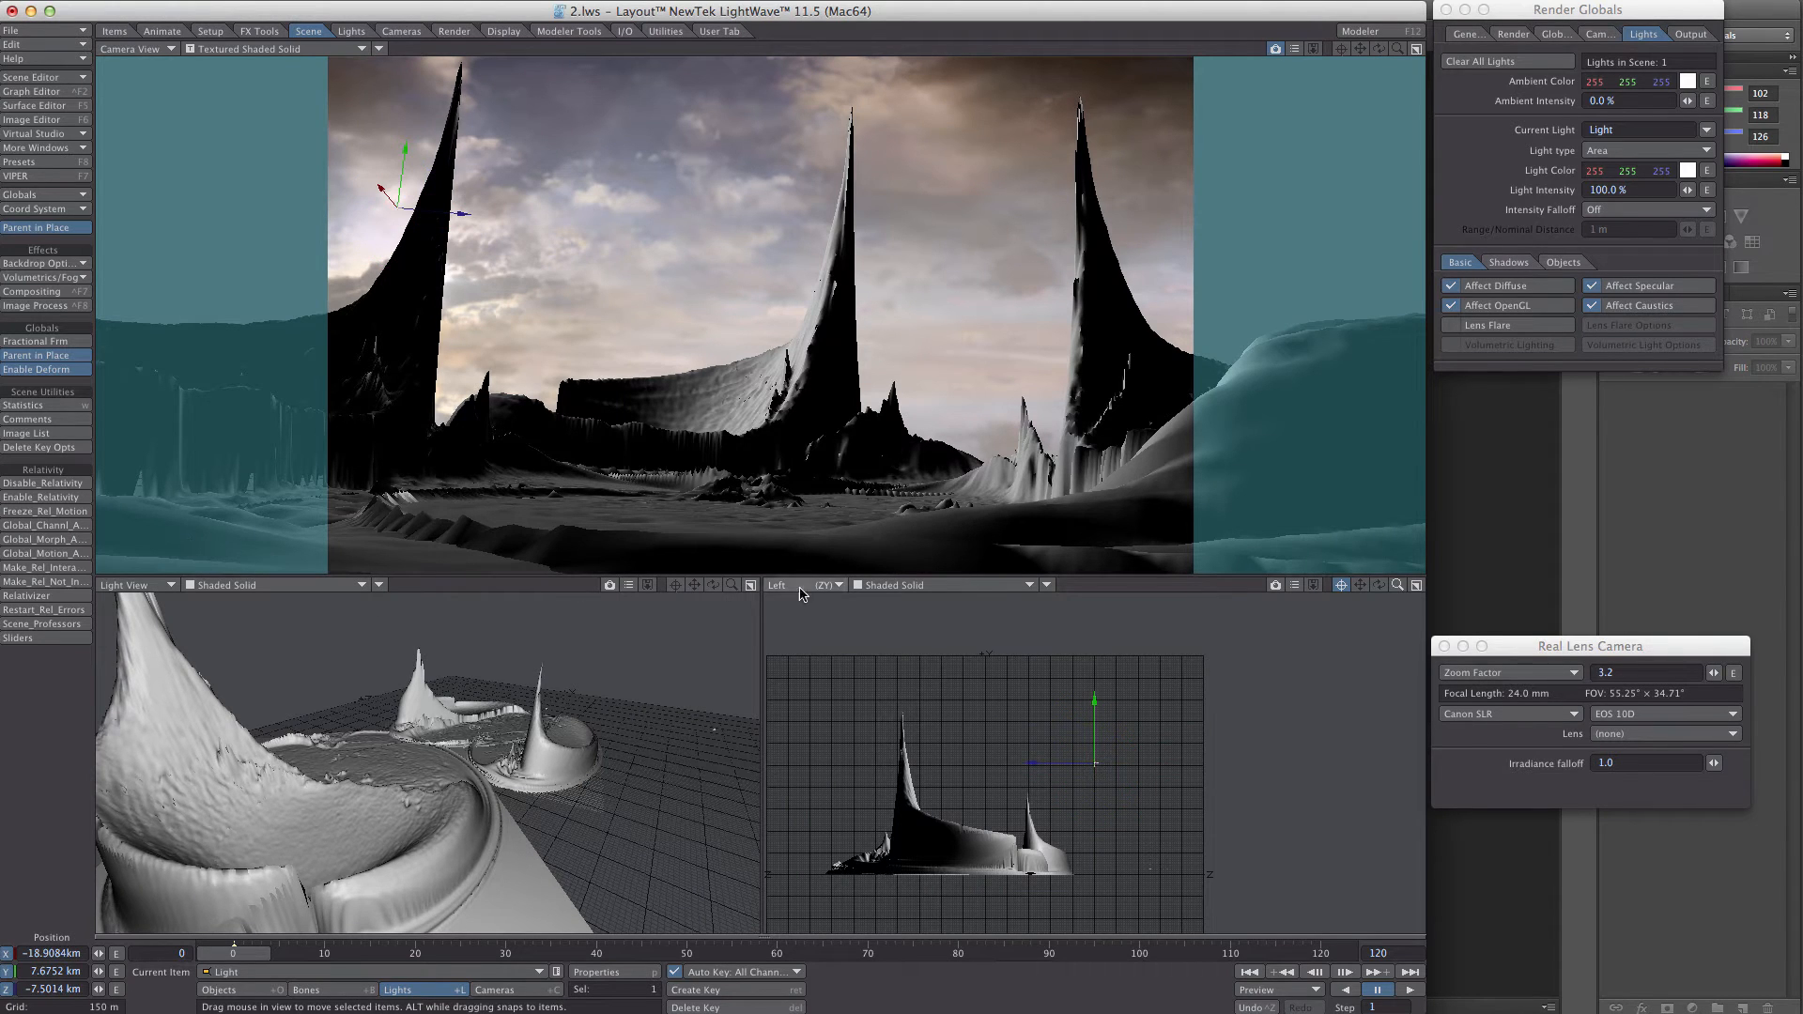
left_click(794, 498)
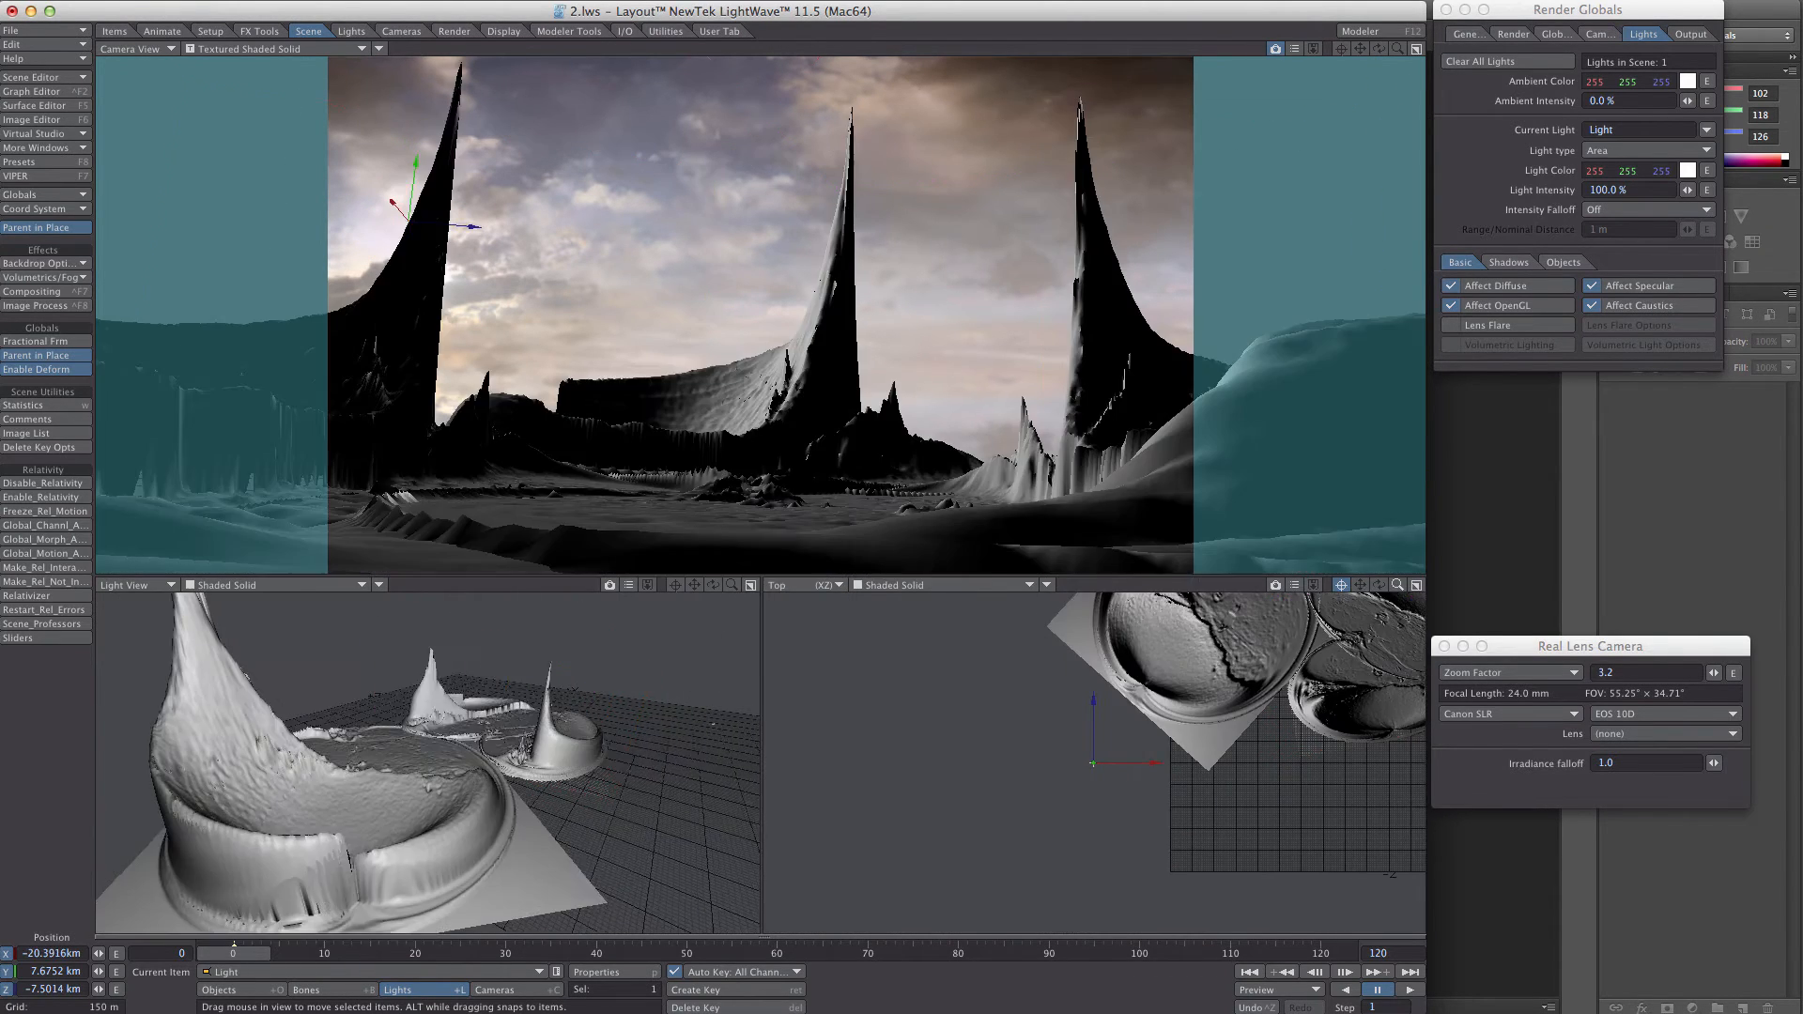
left_click_drag(1156, 770, 1154, 763)
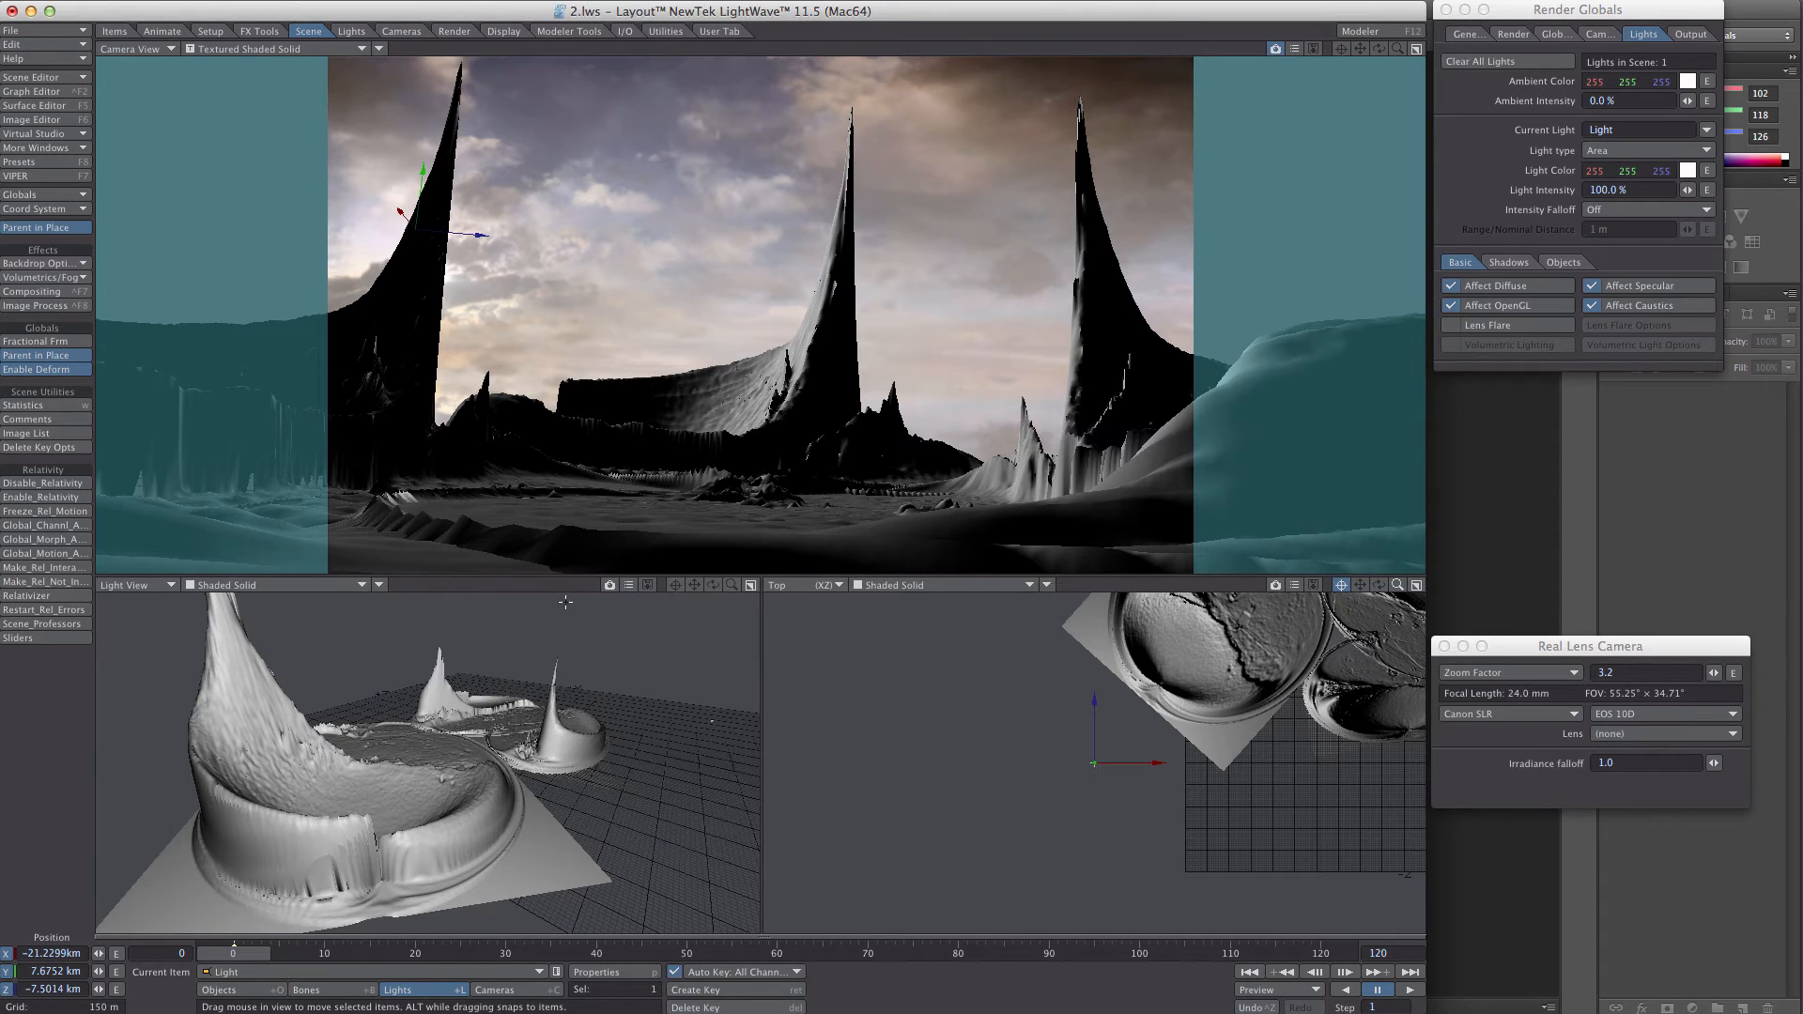
left_click(131, 585)
left_click(126, 557)
left_click_drag(475, 697, 474, 673)
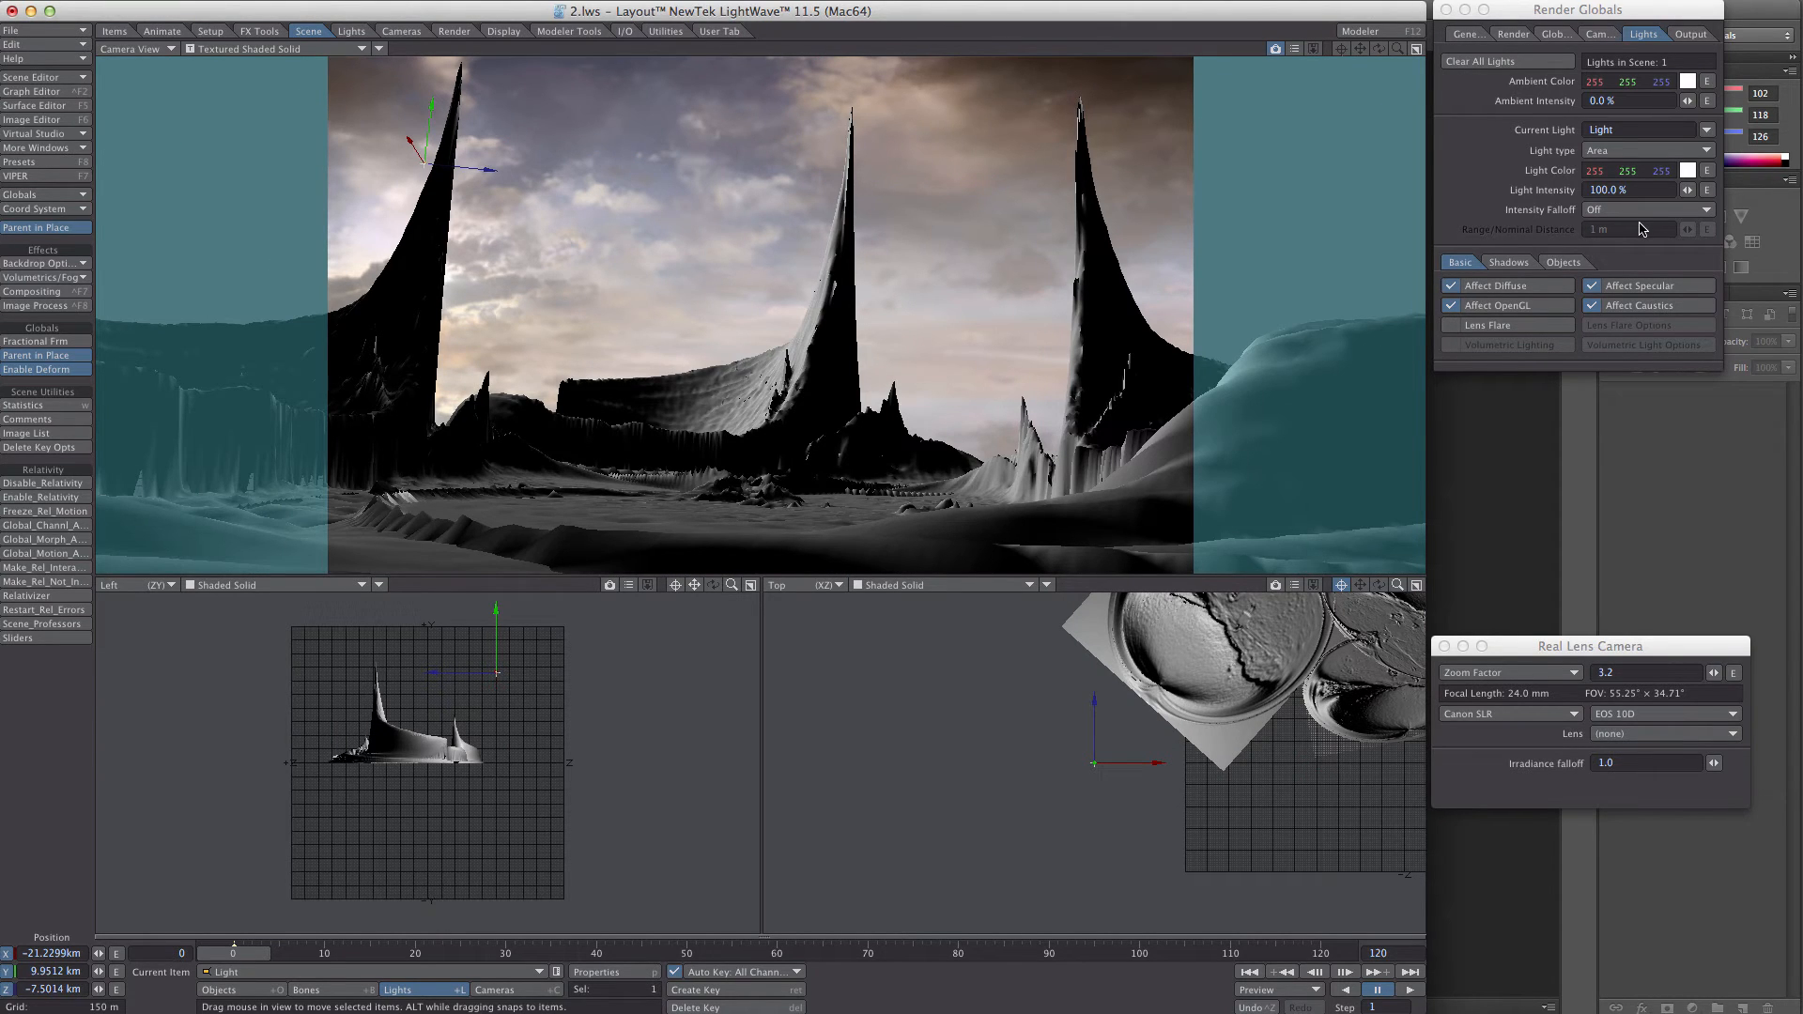
- Set the light's intensity to 120% and its colour to a pale warm tint of 255, 236, 224
left_click_drag(1659, 196, 1573, 196)
type("120")
key("Return")
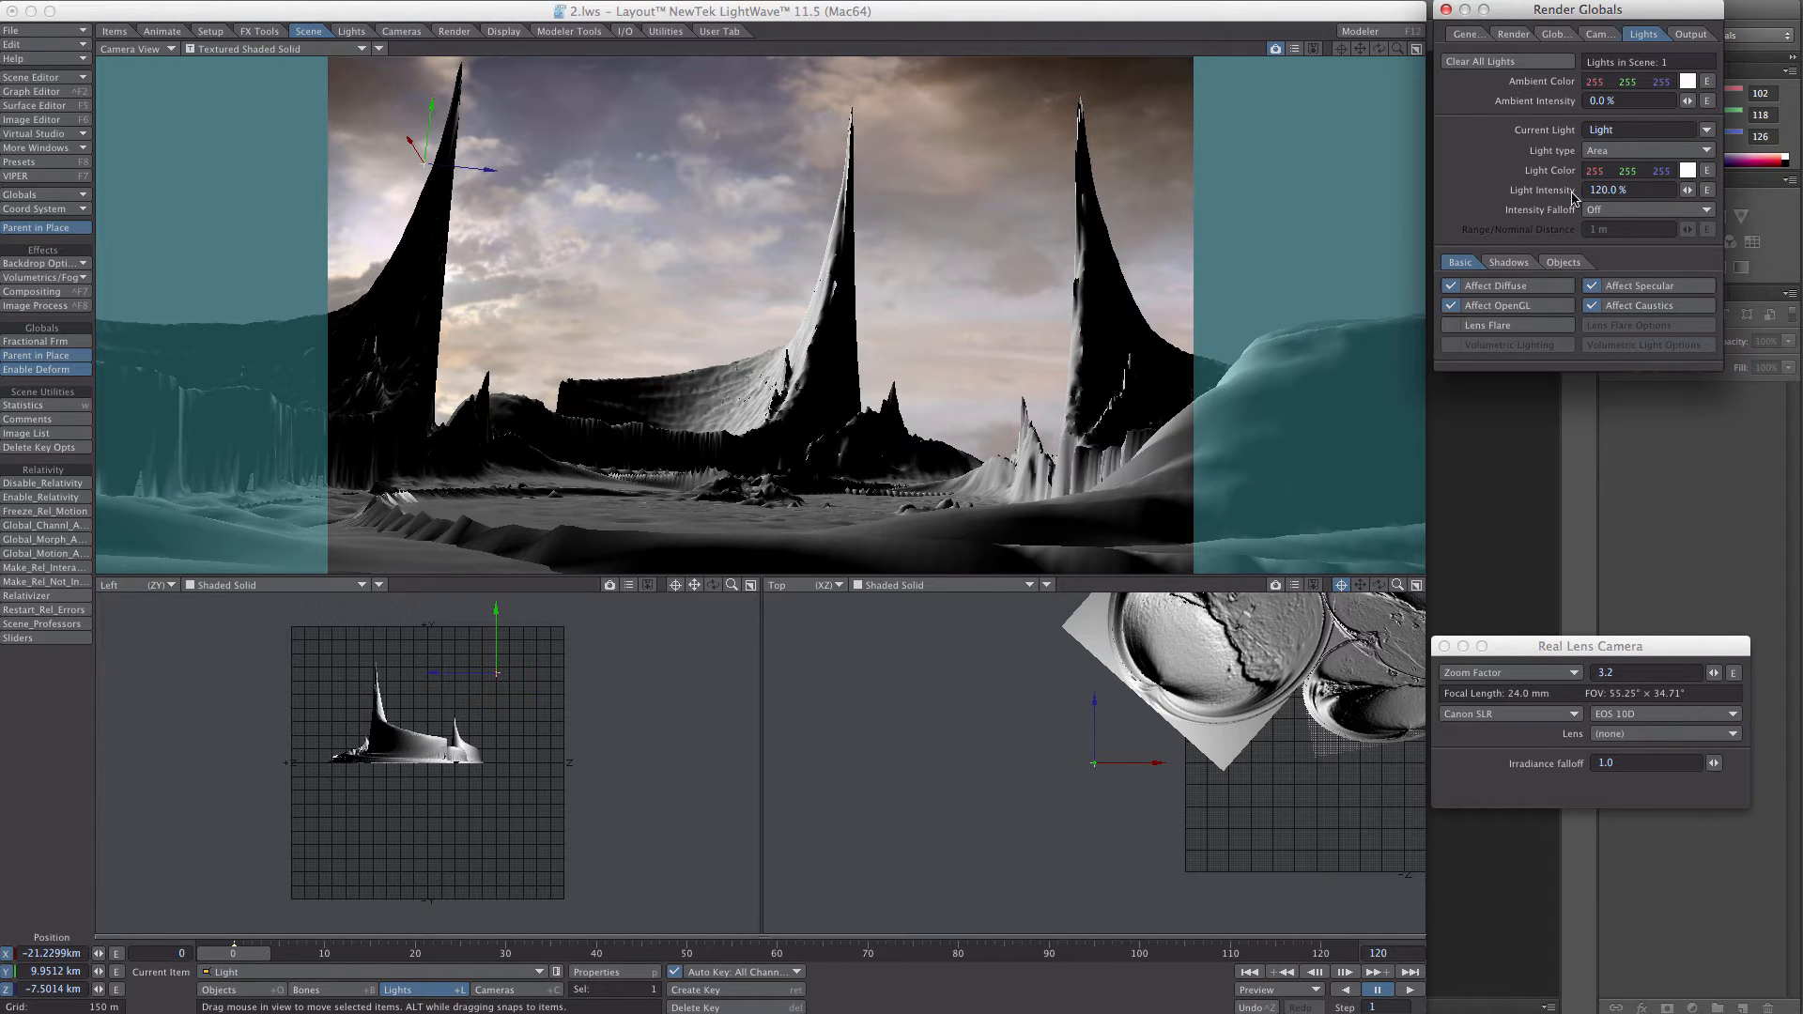
left_click(1688, 170)
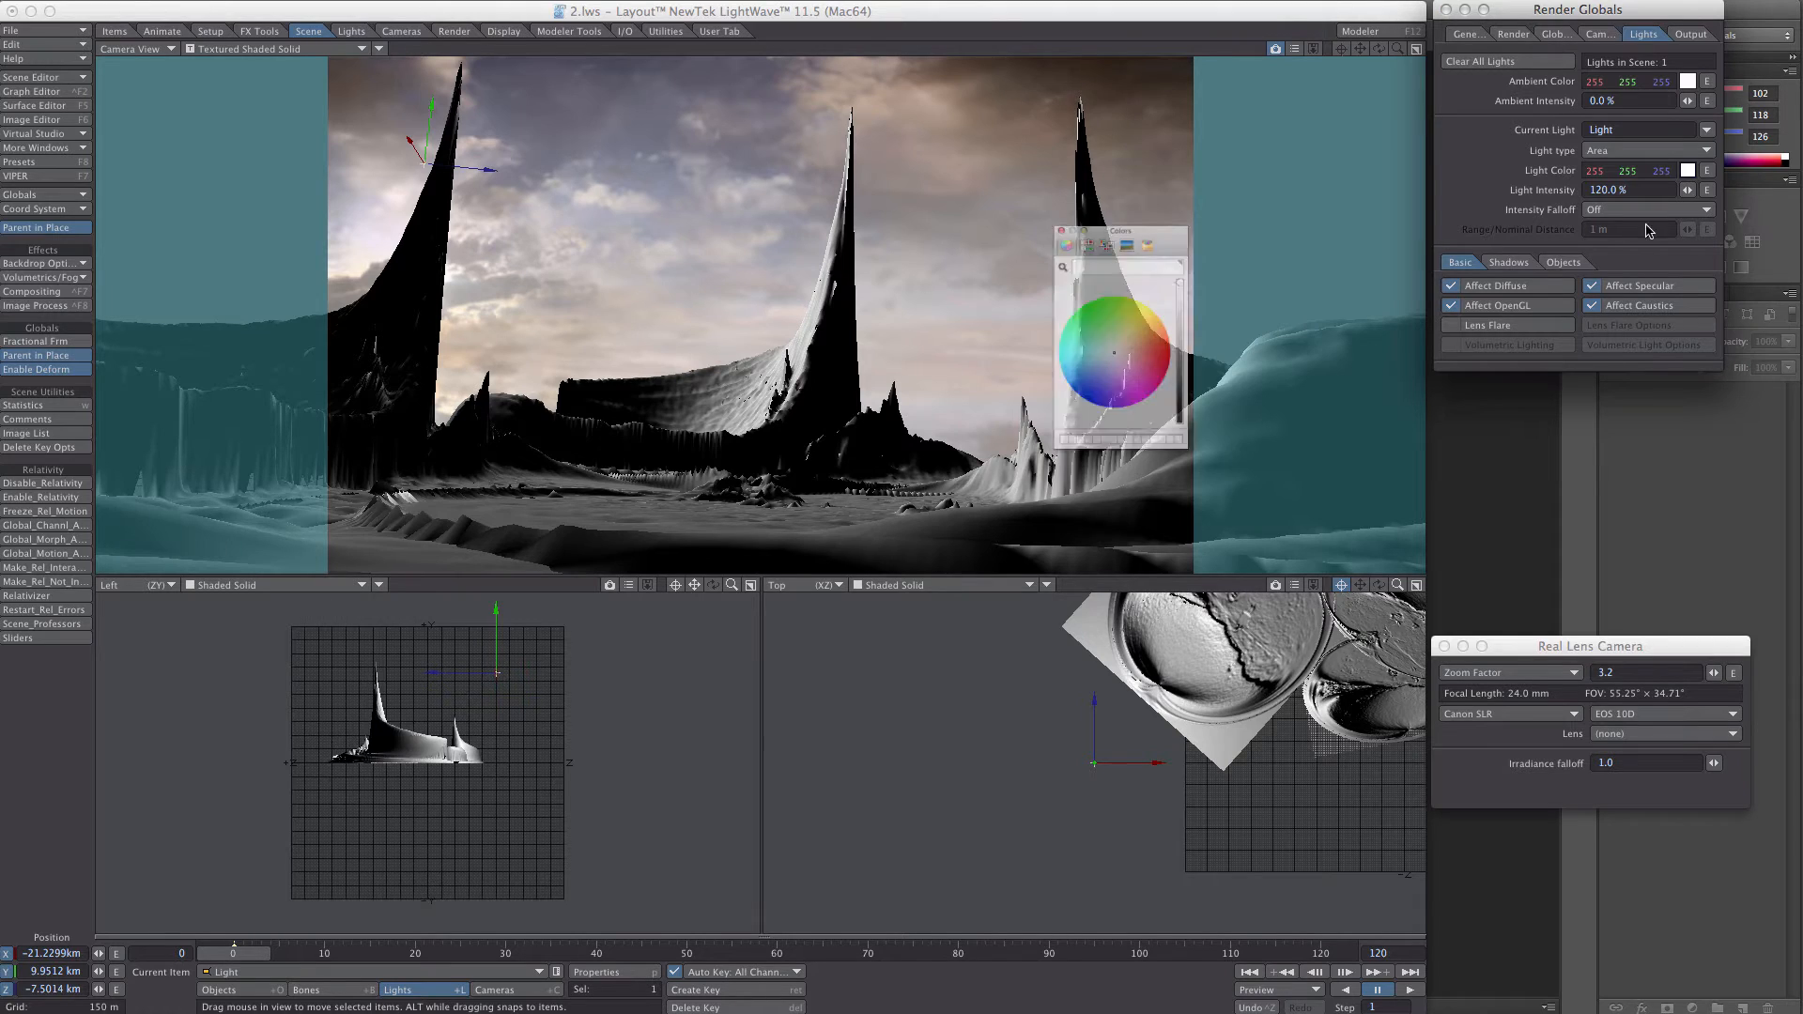
left_click(1068, 203)
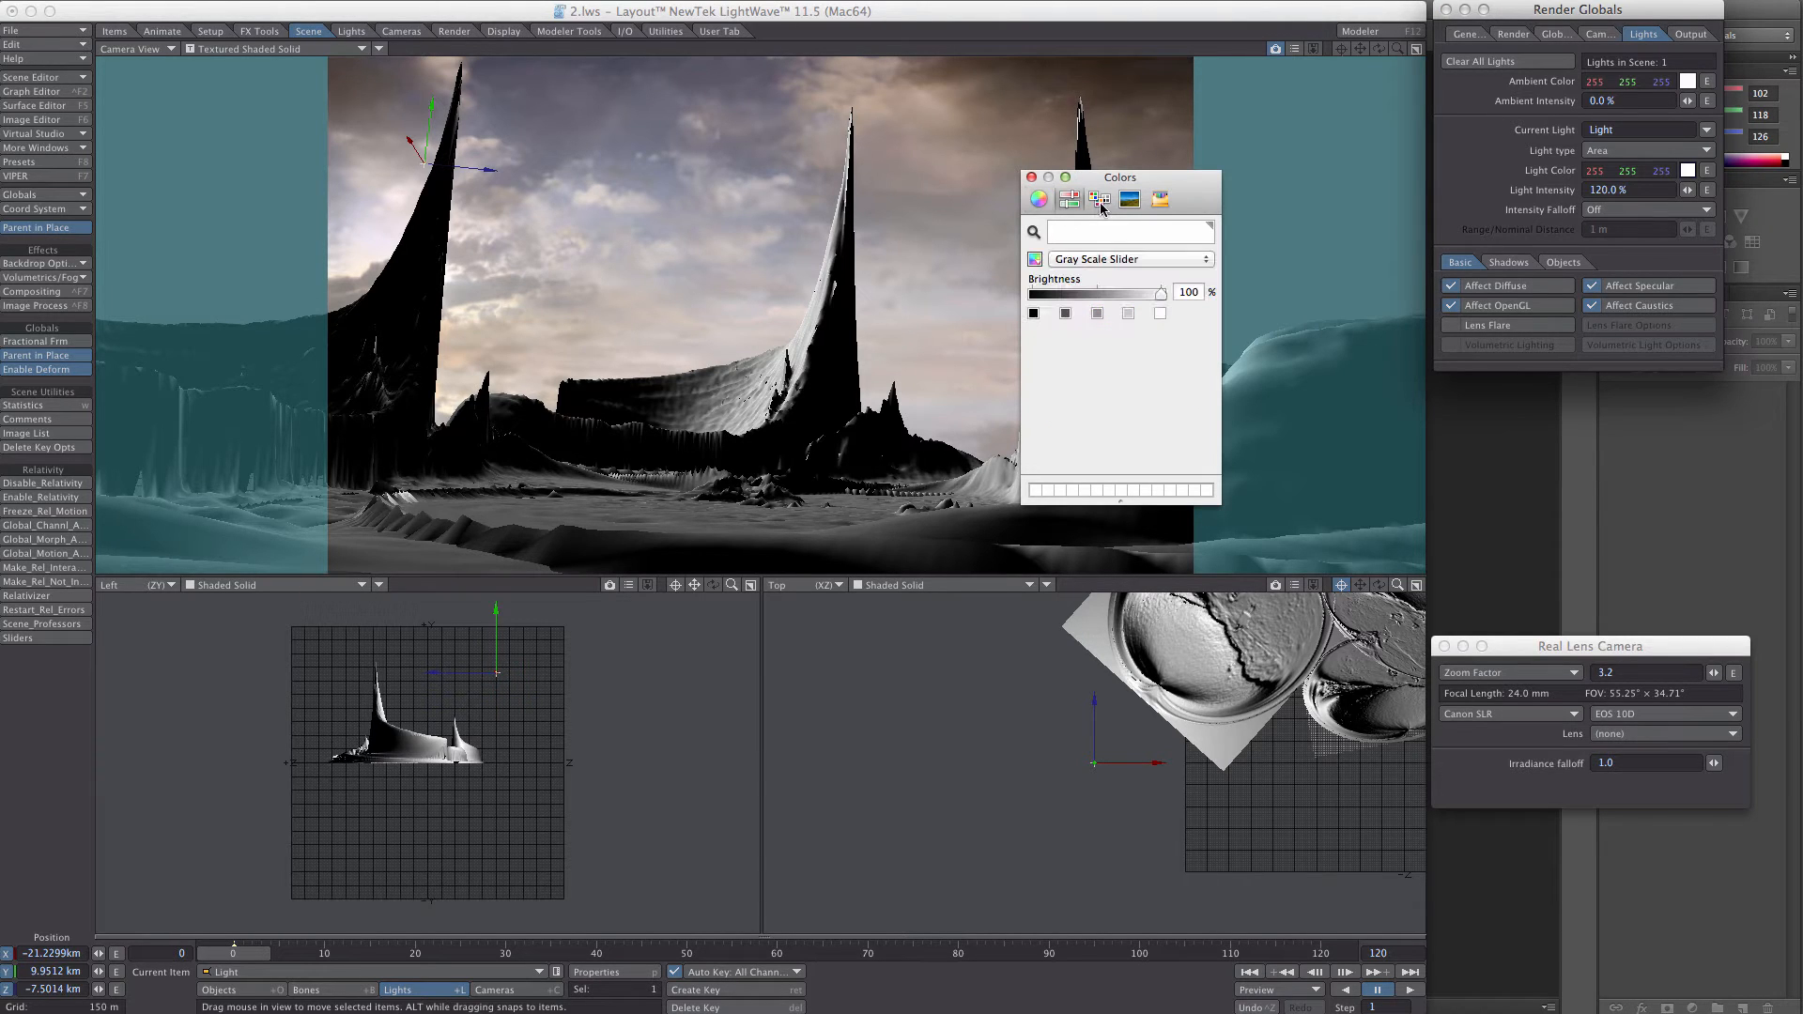
left_click(1102, 208)
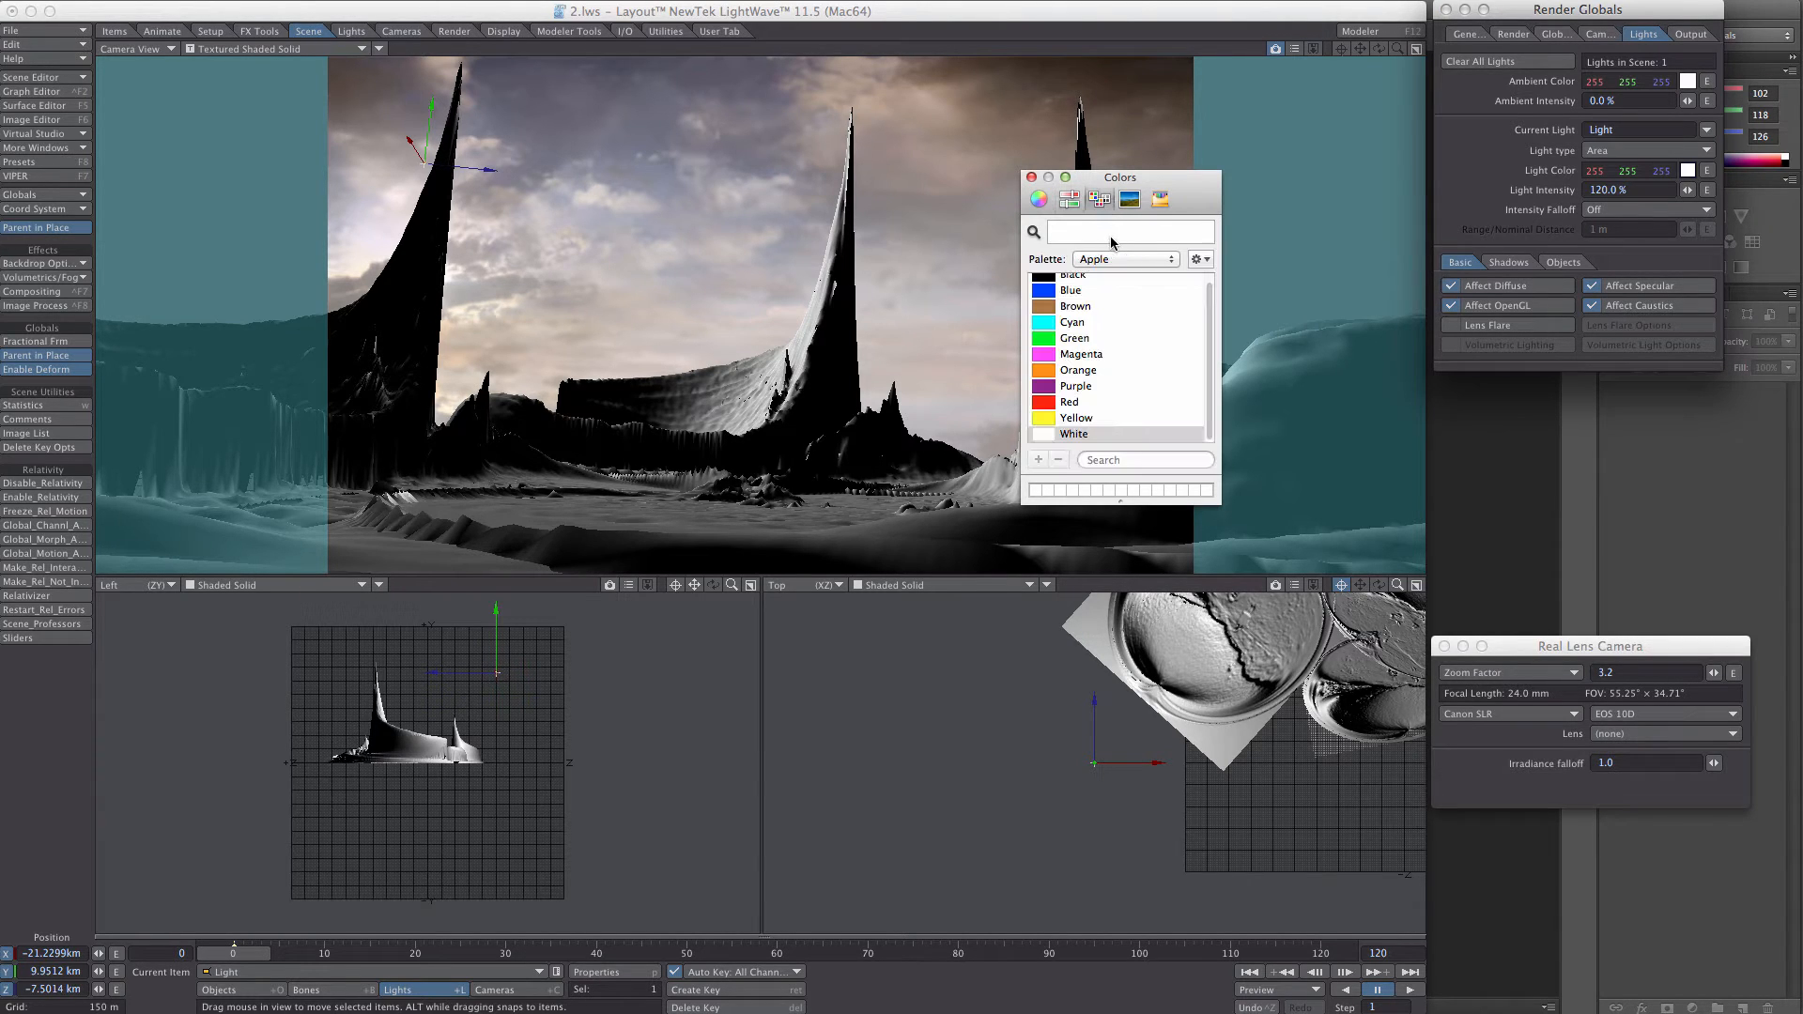
left_click(1038, 199)
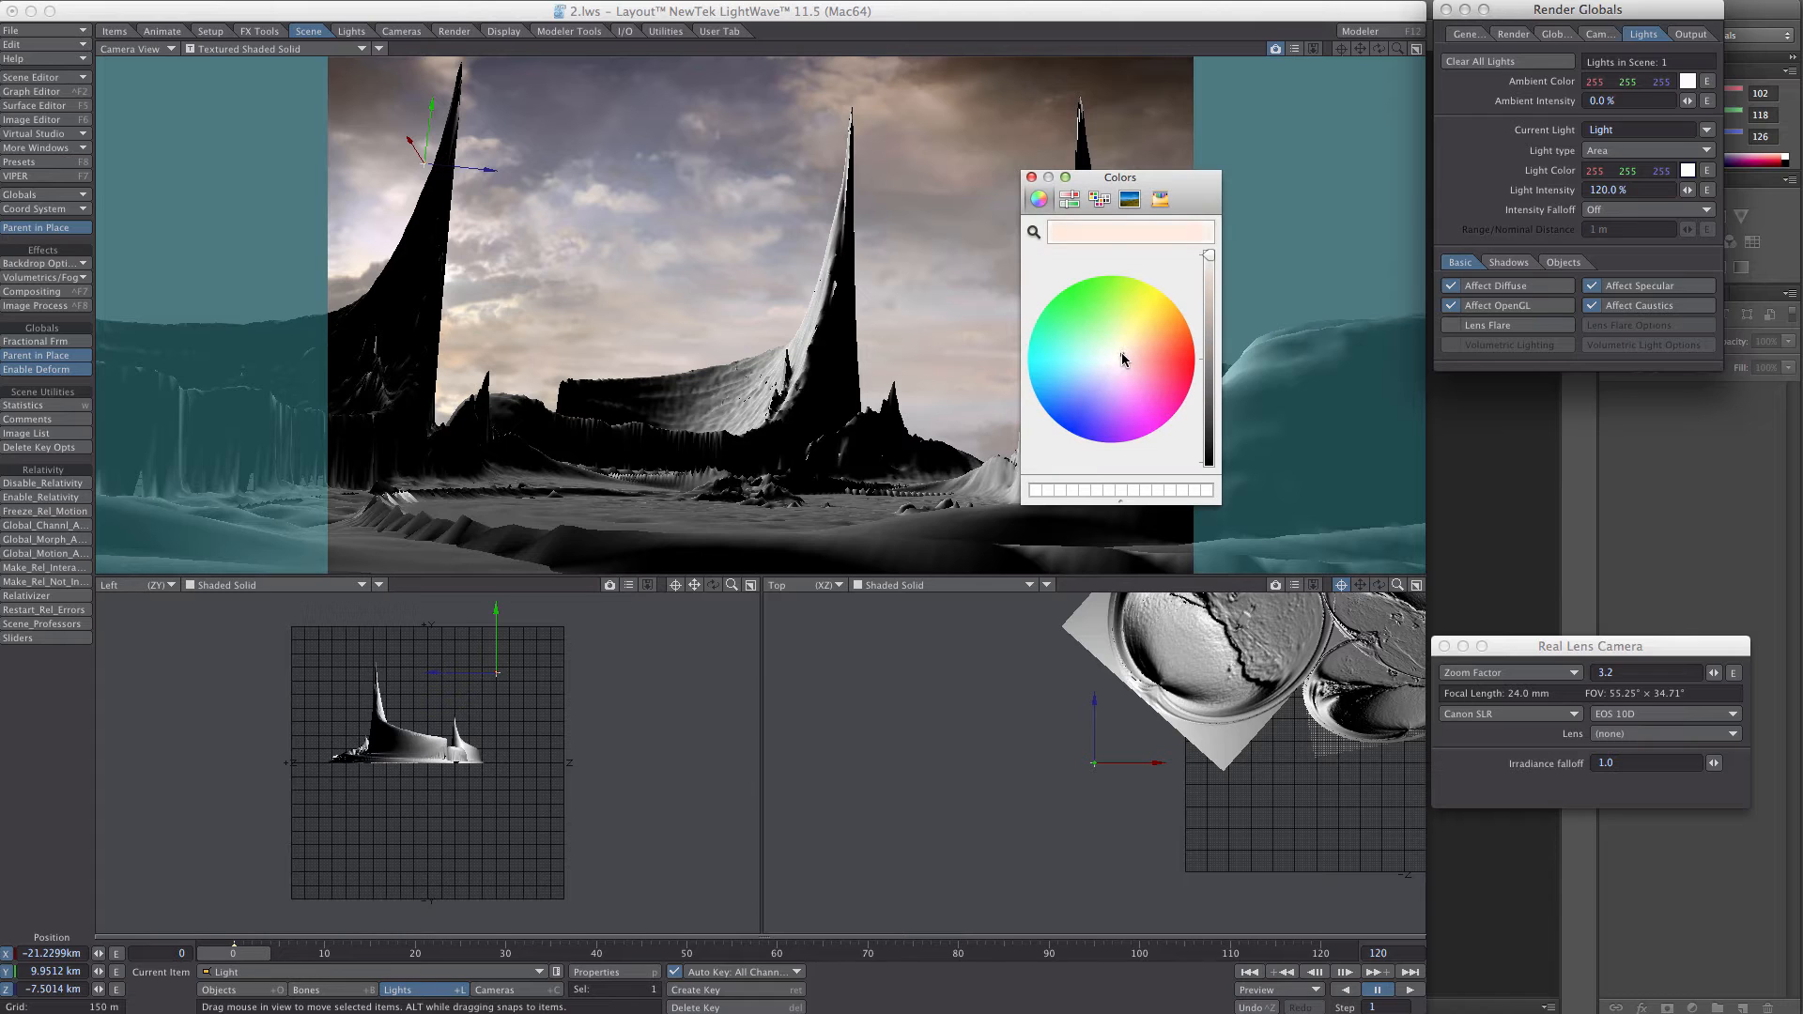
left_click(1031, 176)
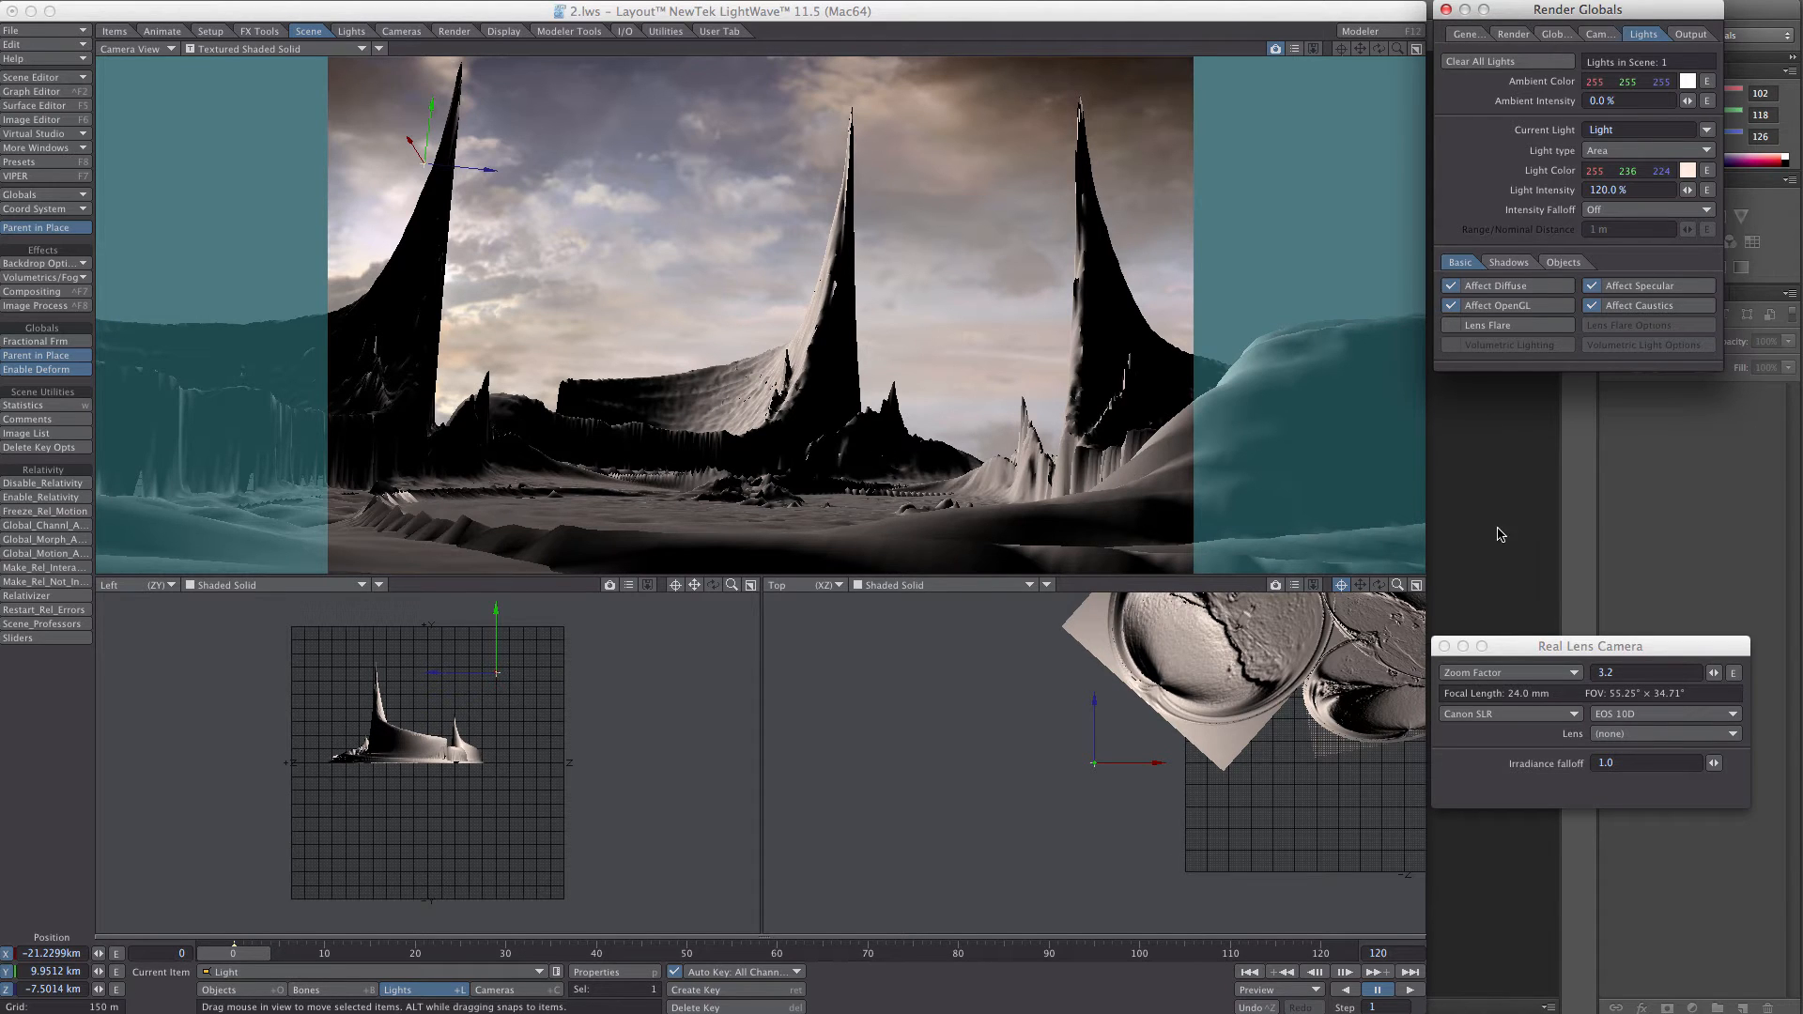
- Select the camera and set its resolution multiplier to 25%
left_click(552, 988)
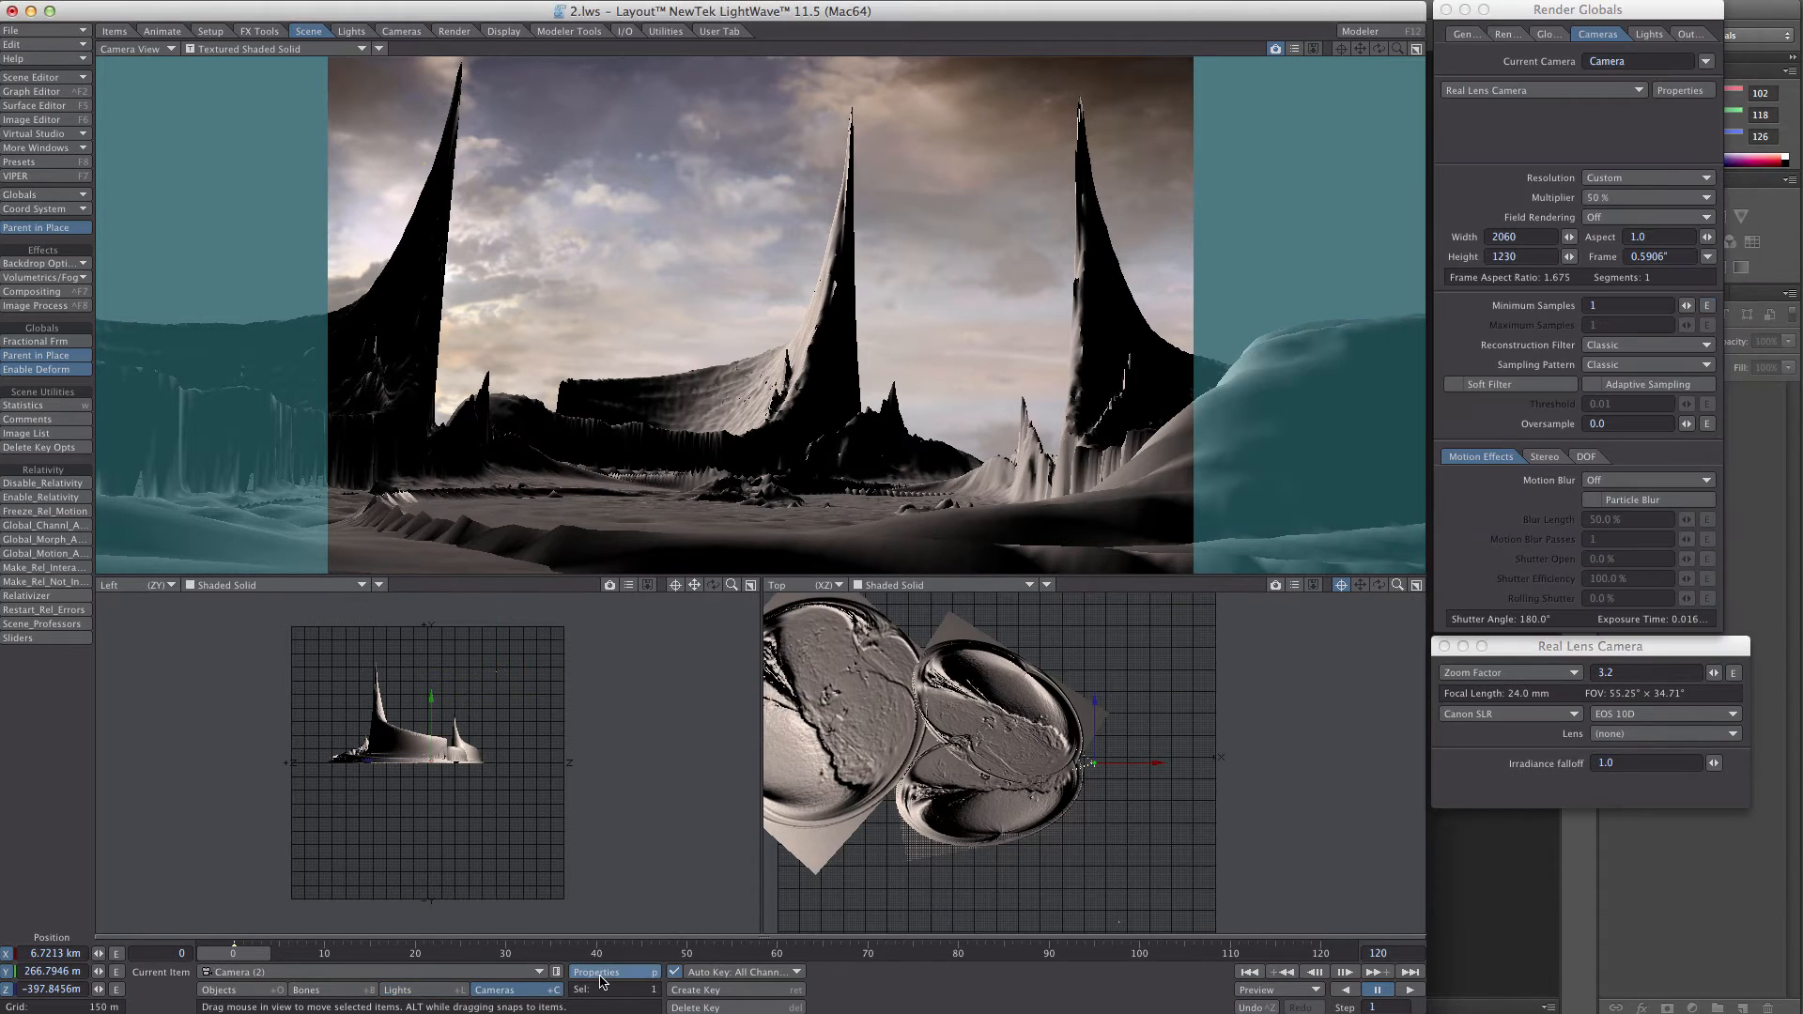
left_click(1644, 197)
left_click(1639, 181)
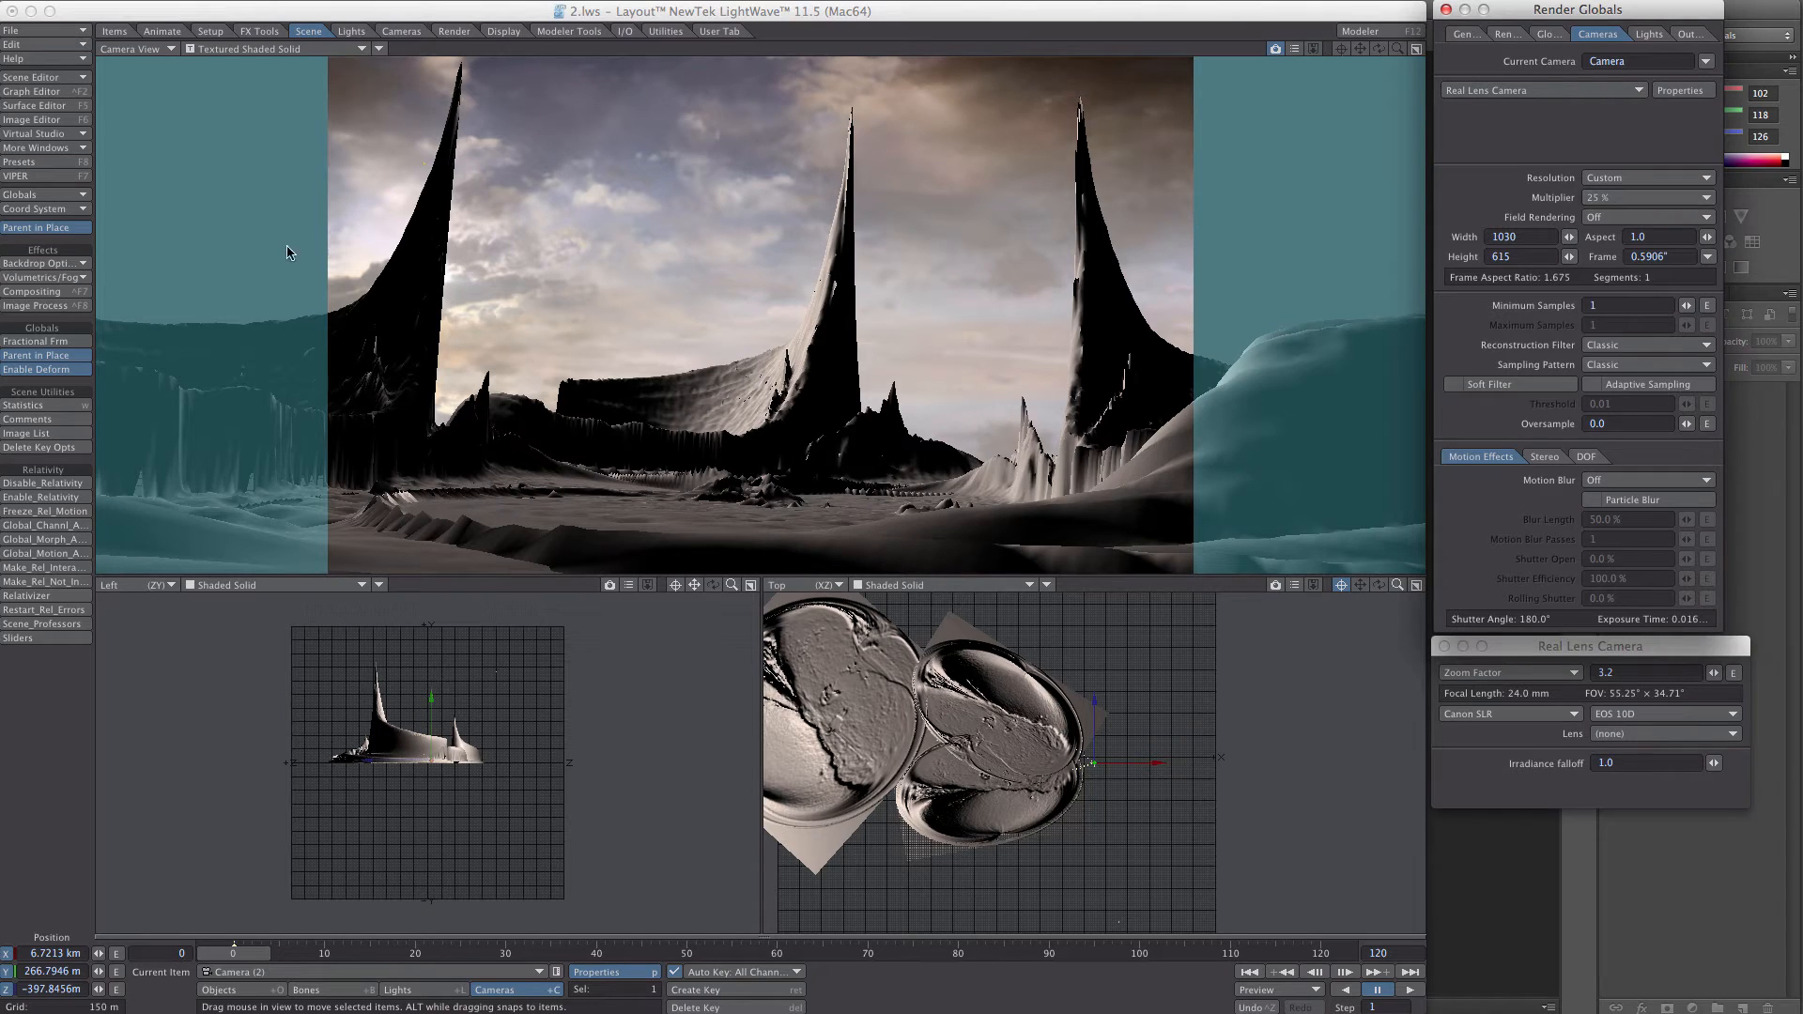
- Render the current frame, inspect the rendered image and close its viewer
left_click(454, 31)
left_click(58, 278)
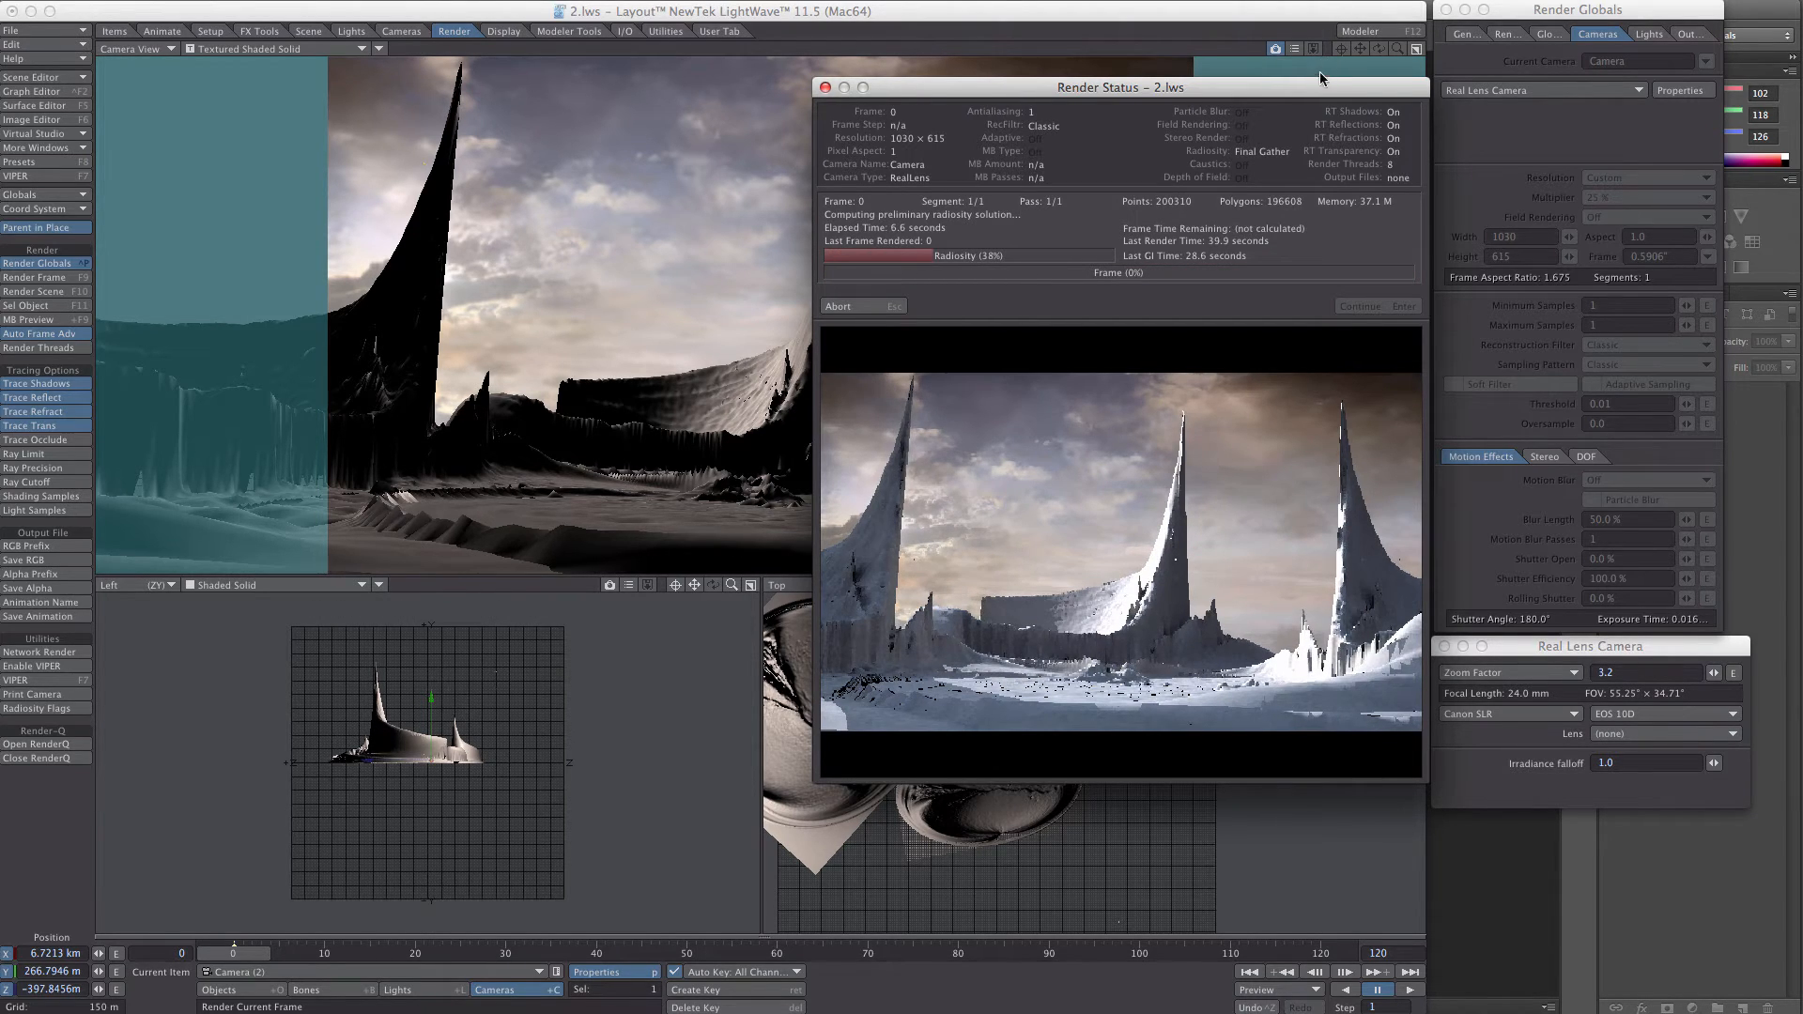
left_click_drag(1314, 93, 942, 122)
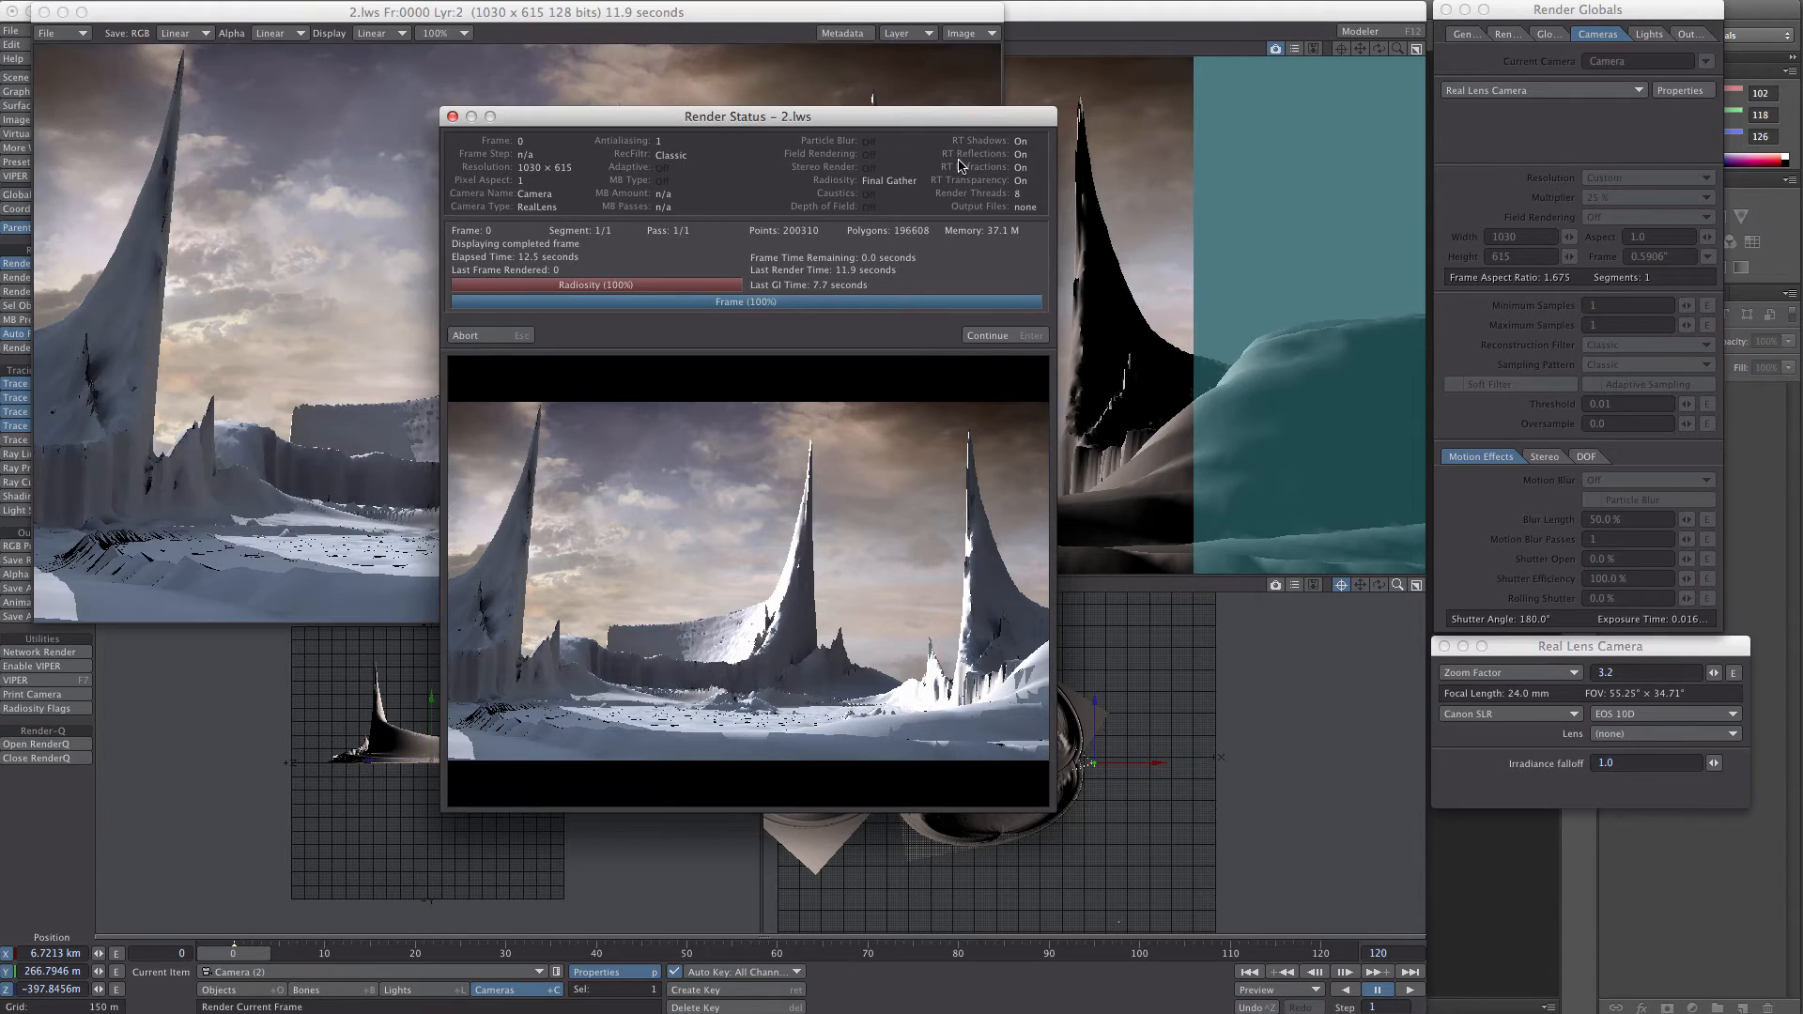
left_click(1028, 336)
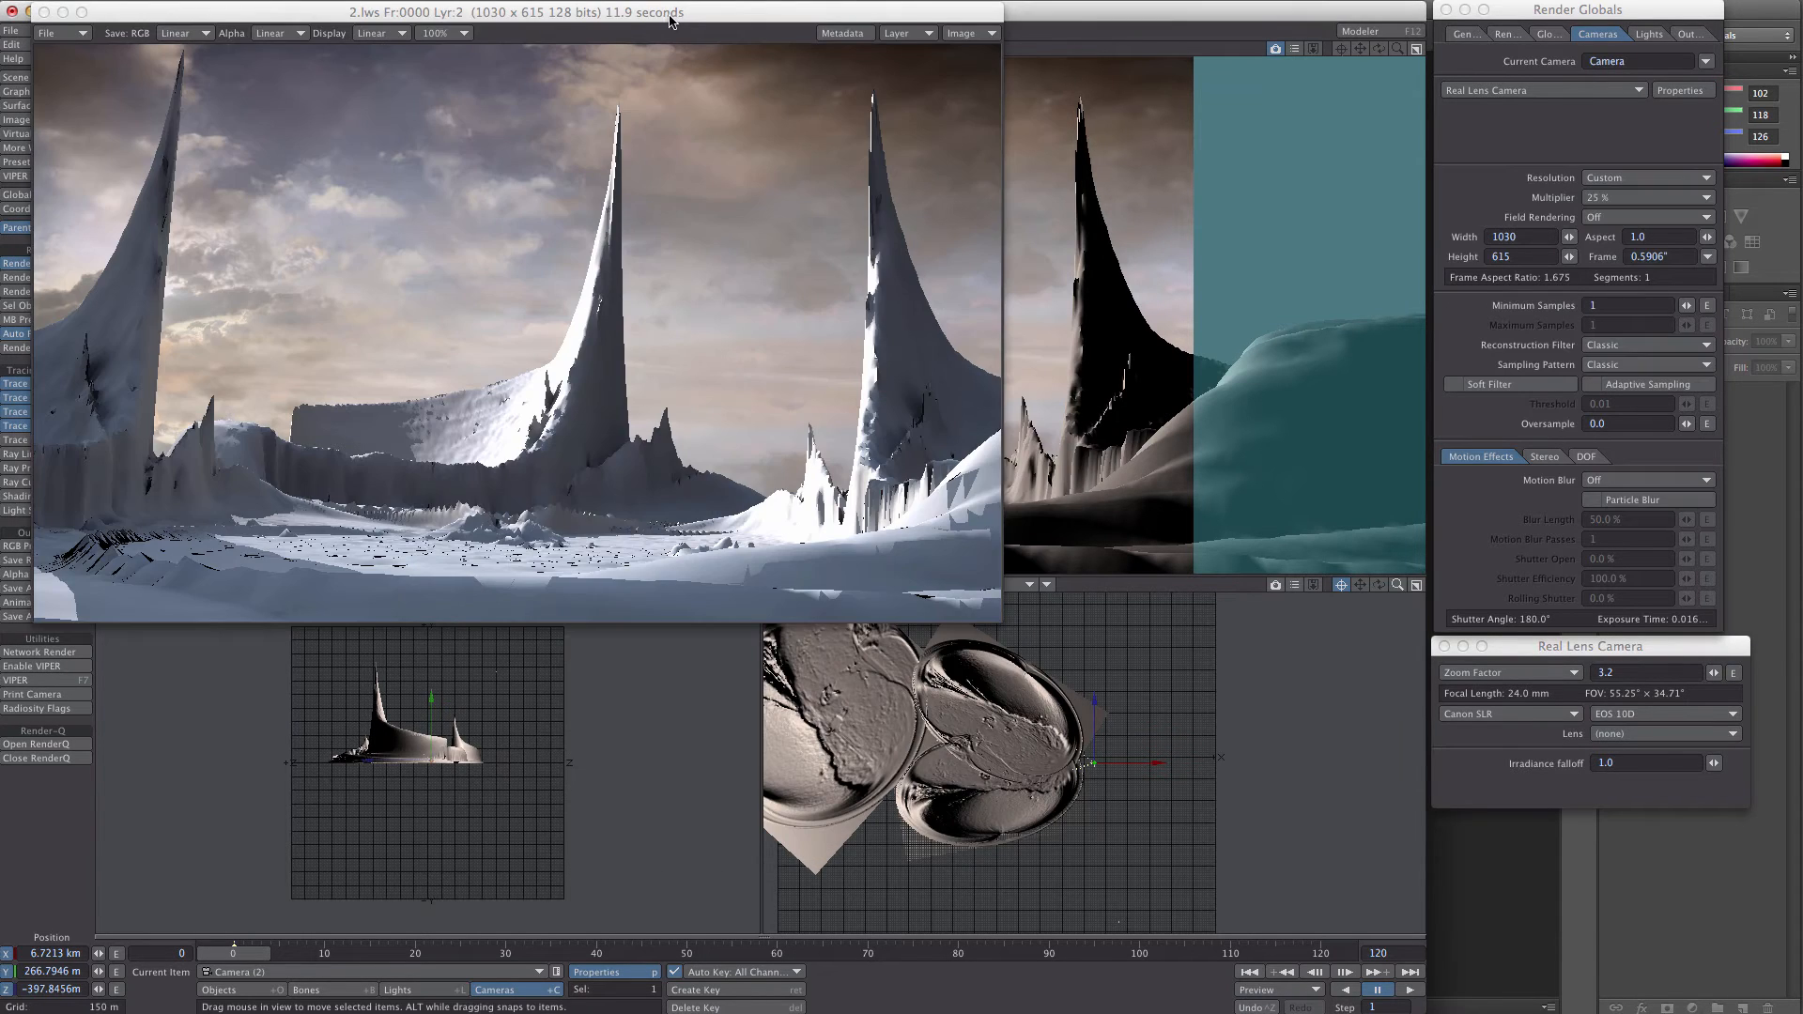
left_click_drag(670, 13, 777, 281)
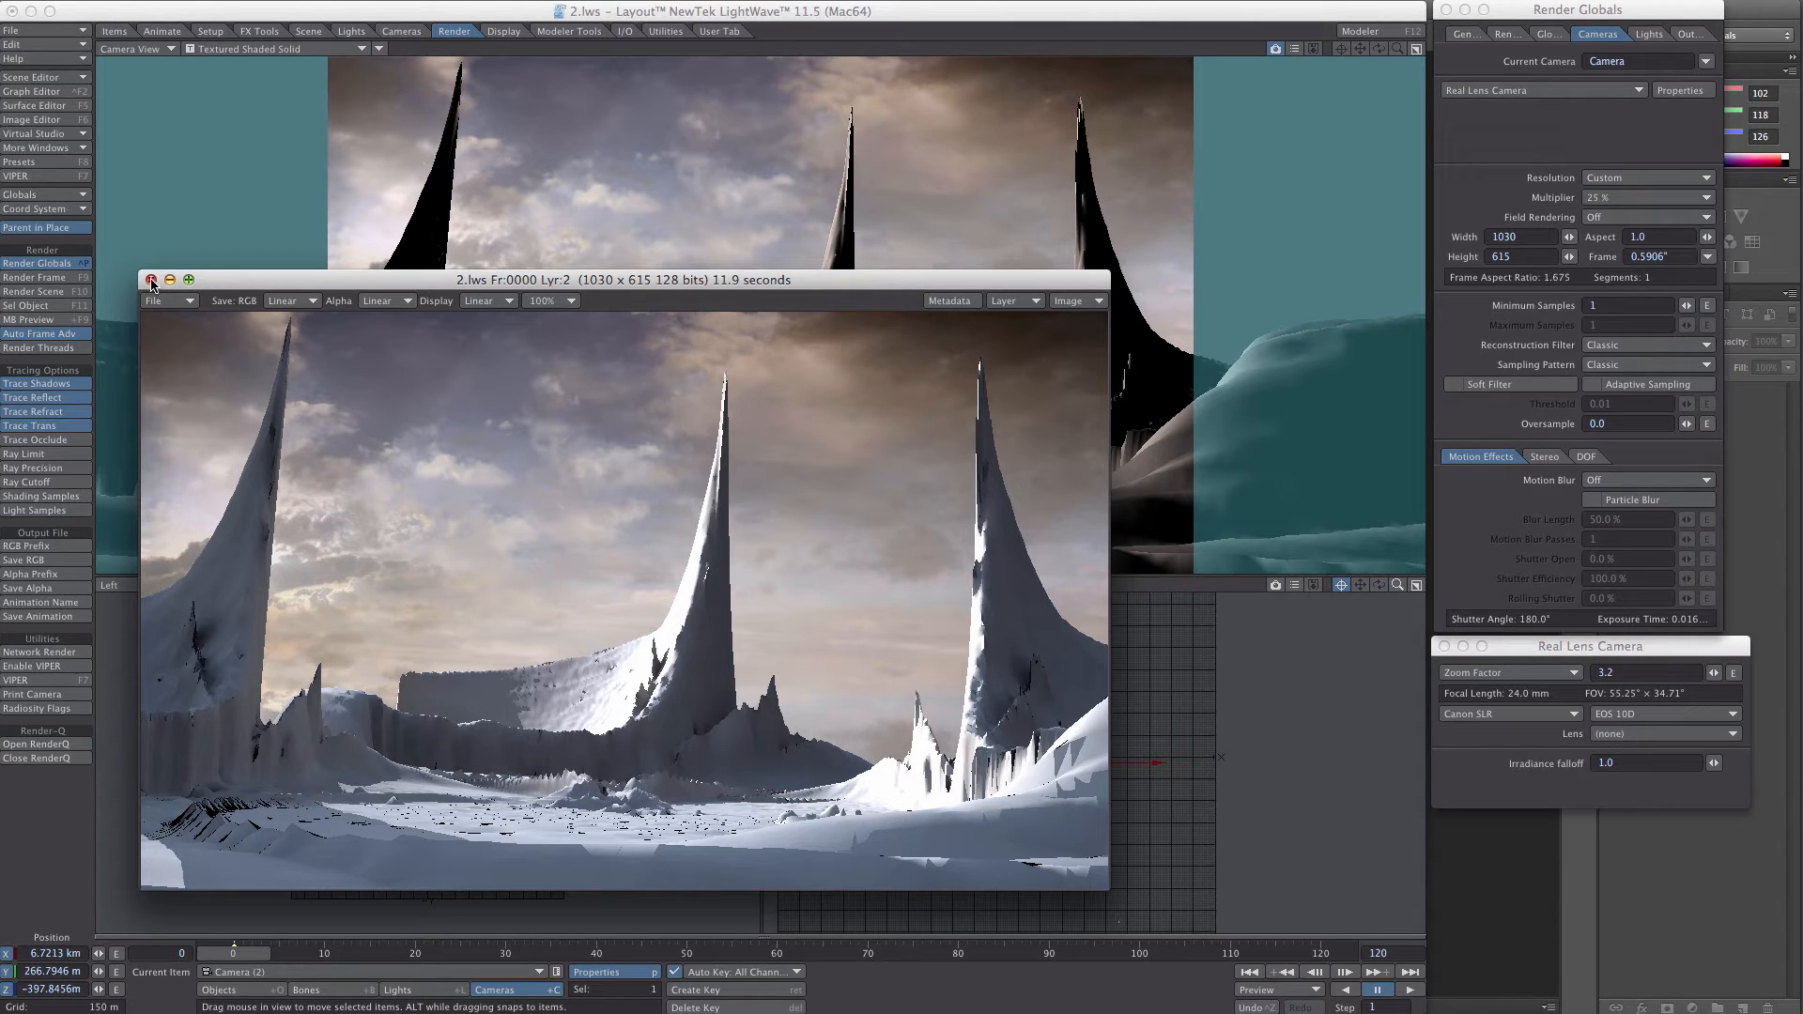
left_click(151, 281)
- Enable the FP Blur filter on beach_probe.hdr in the Image Editor
left_click(38, 119)
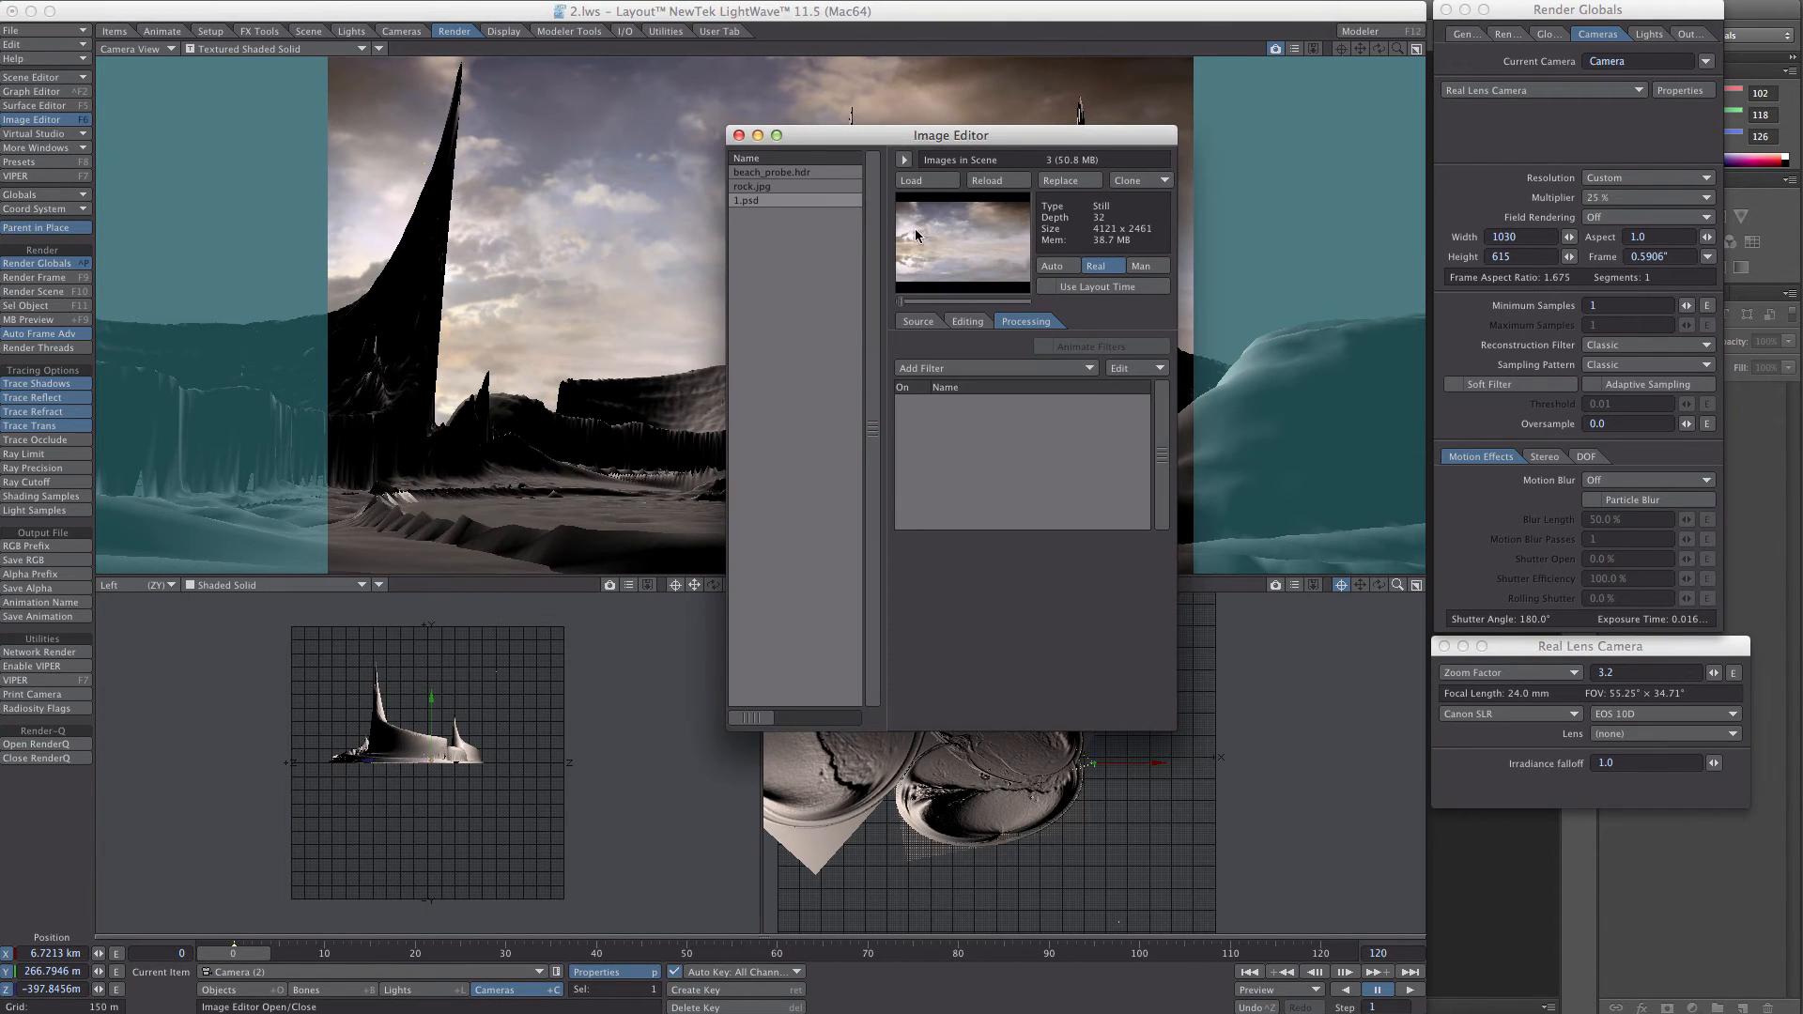
left_click(783, 173)
left_click_drag(991, 136, 800, 211)
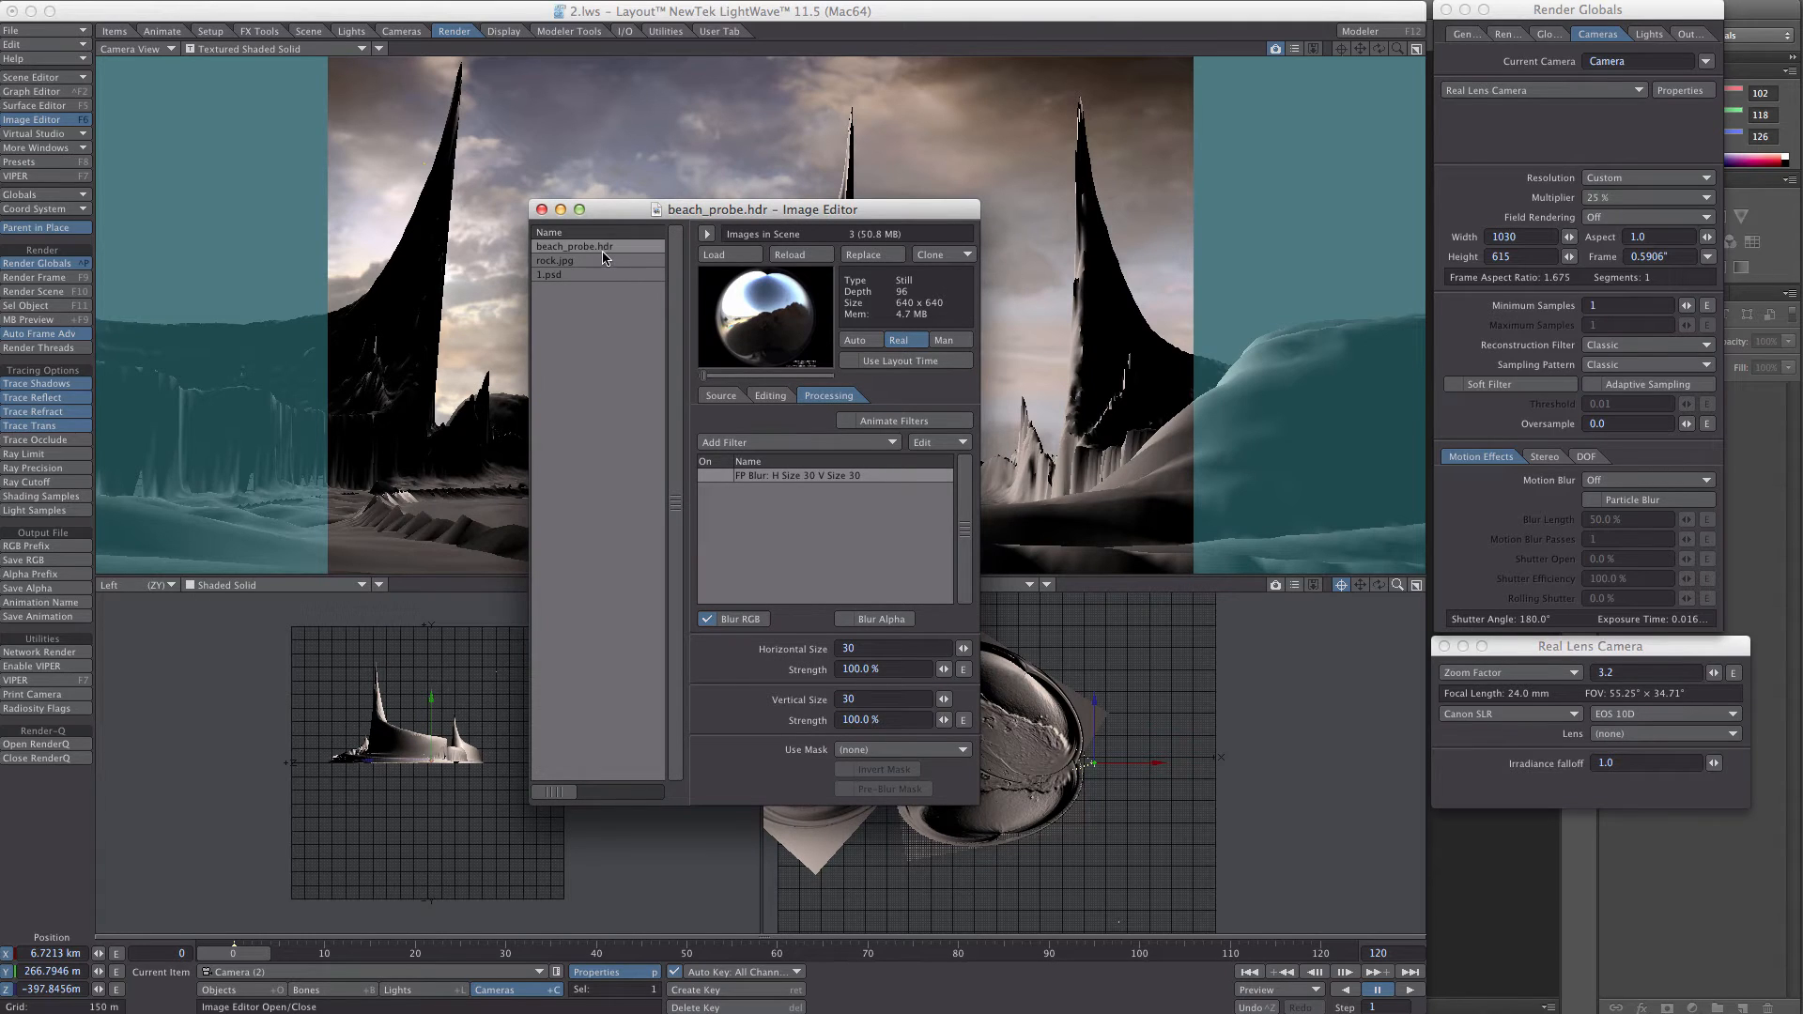
left_click(706, 477)
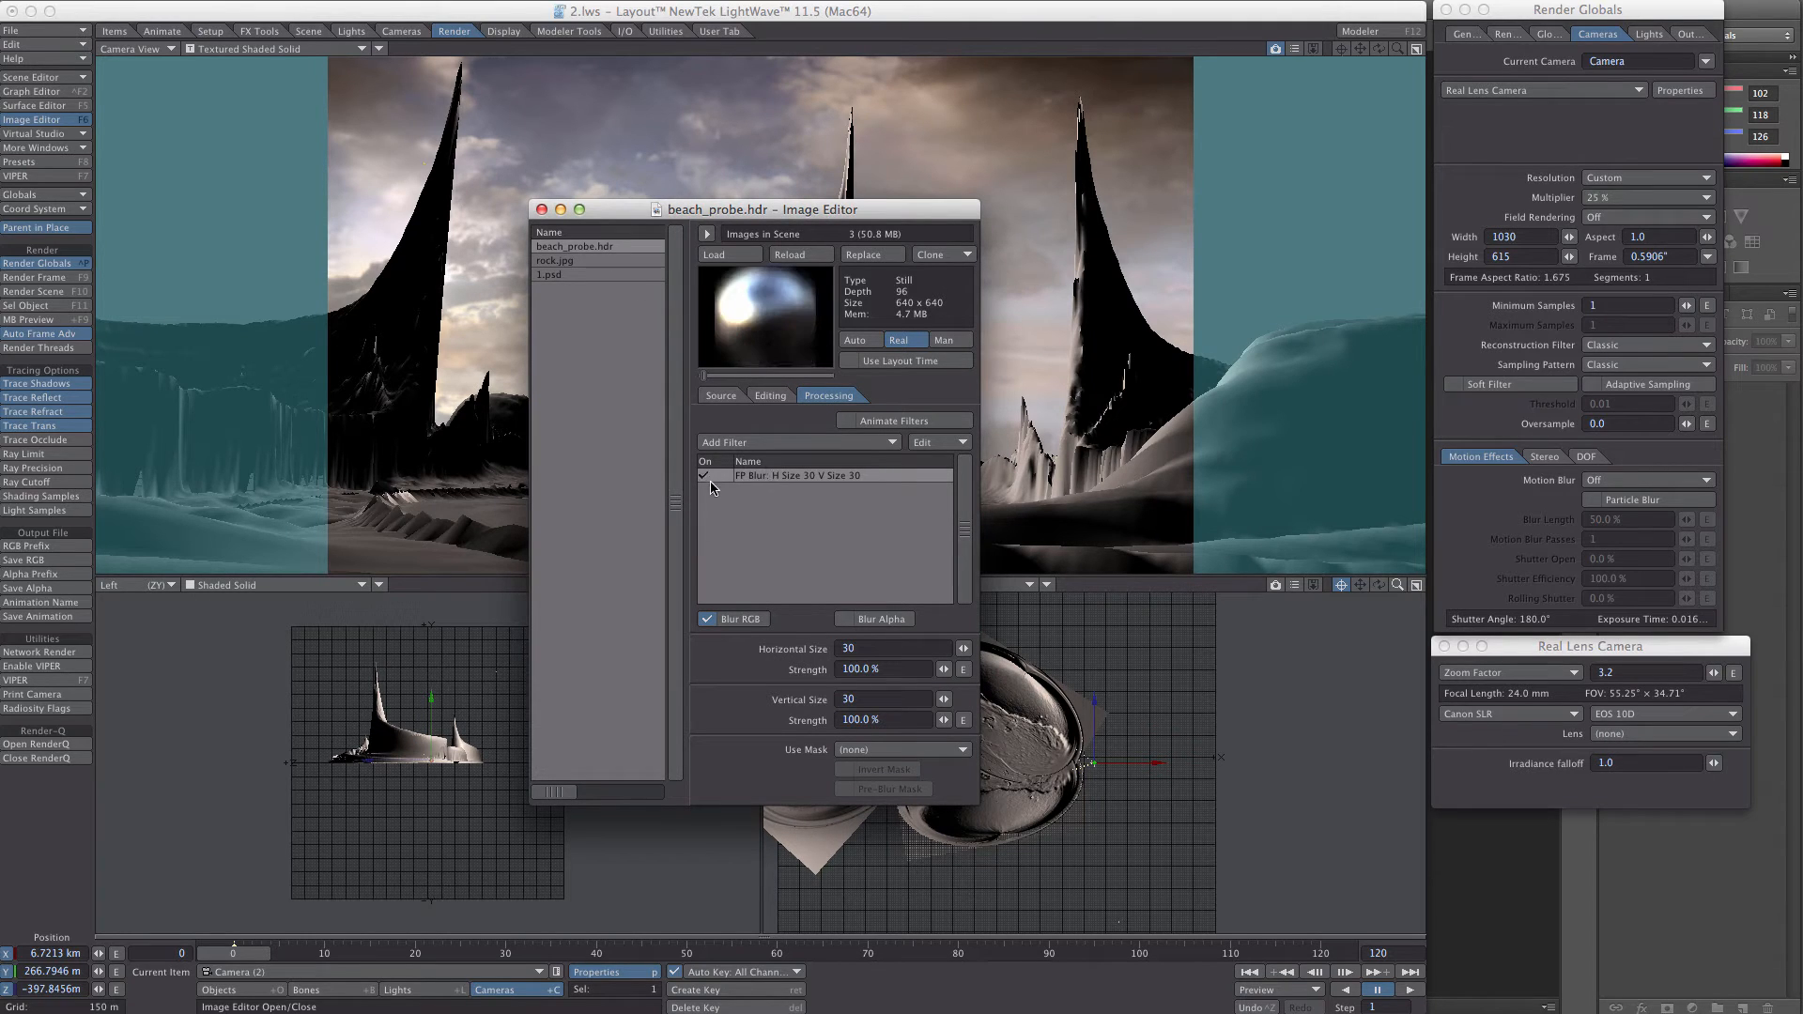
- Clone beach_probe.hdr as a reference copy, check the clone's settings and close the Image Editor
right_click(562, 250)
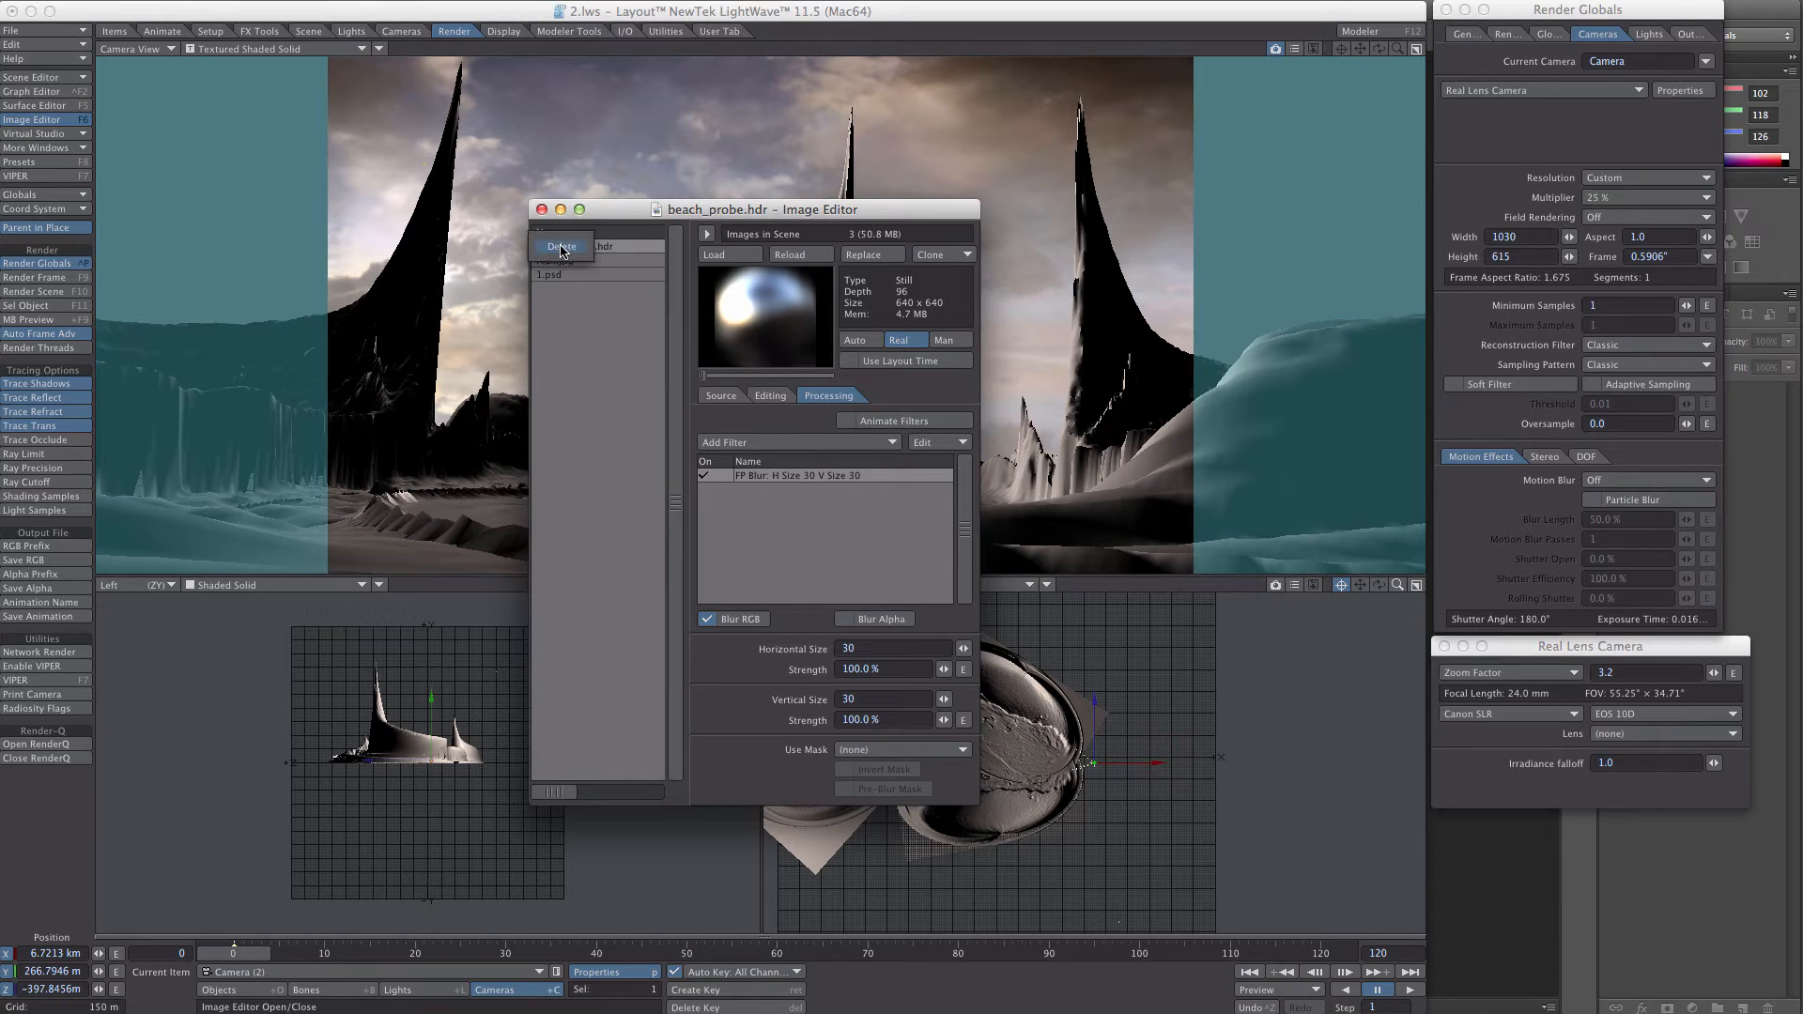
left_click(930, 254)
left_click(930, 263)
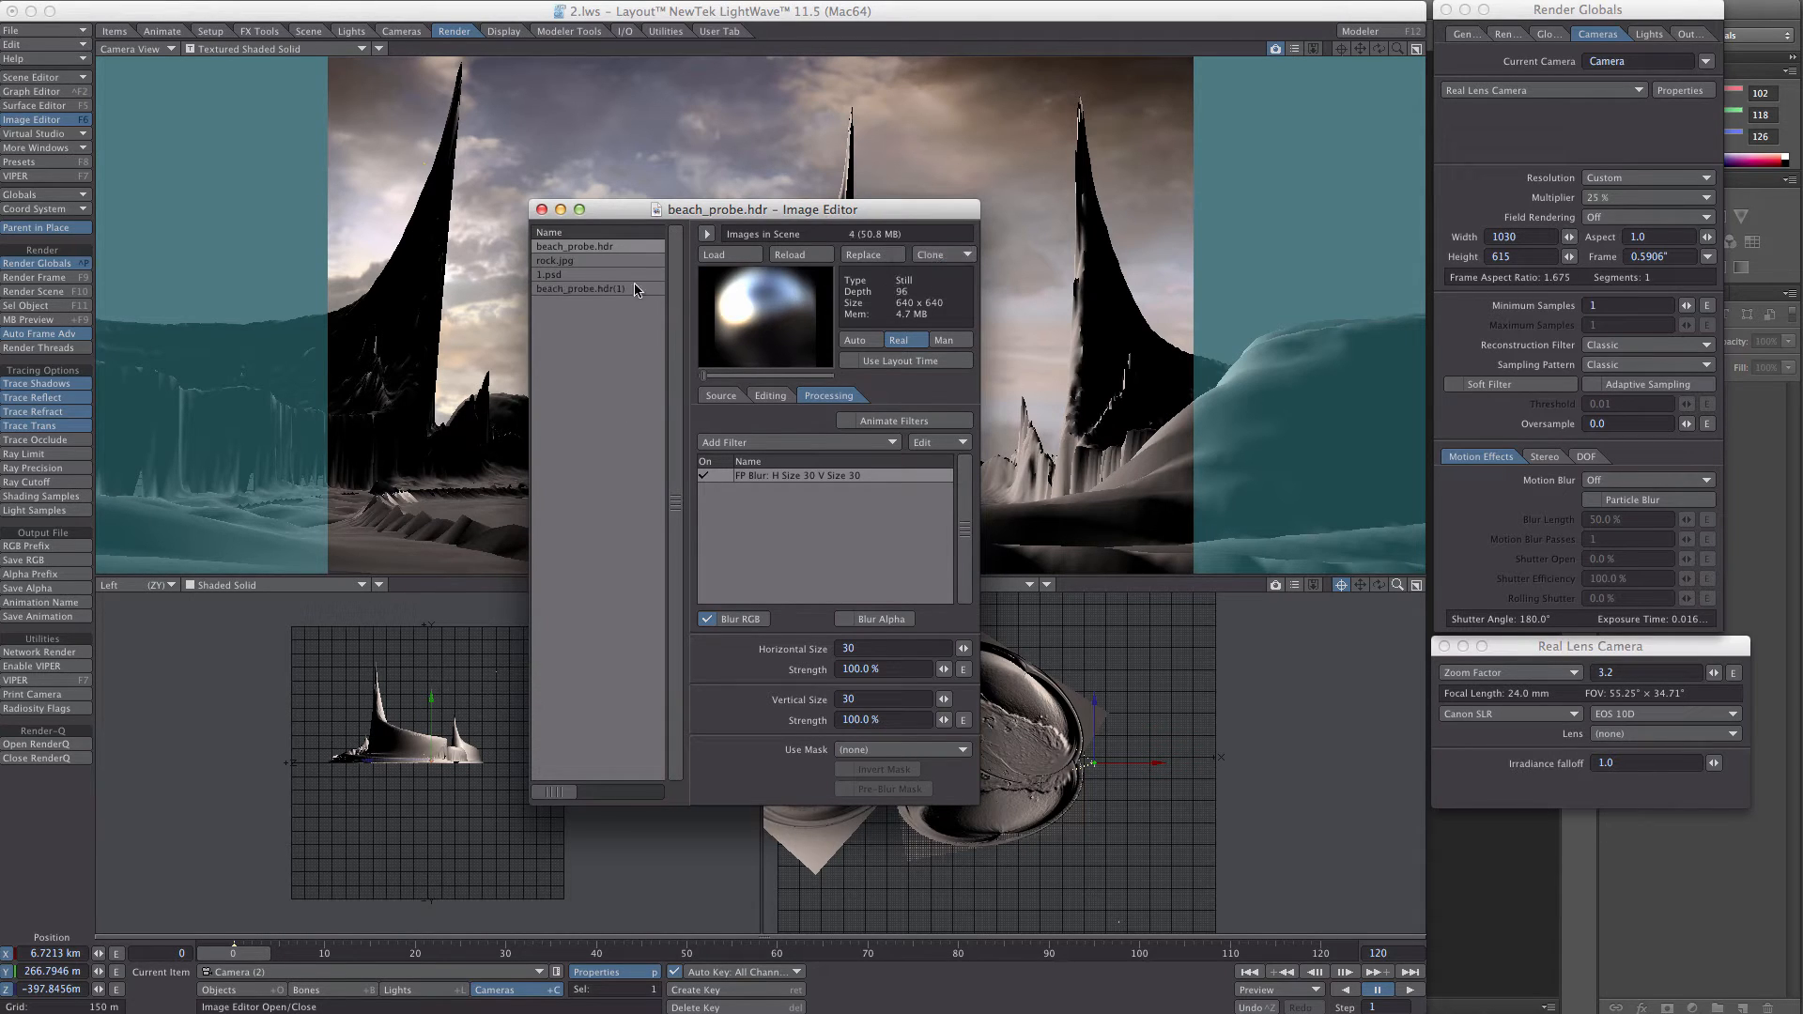
left_click(579, 290)
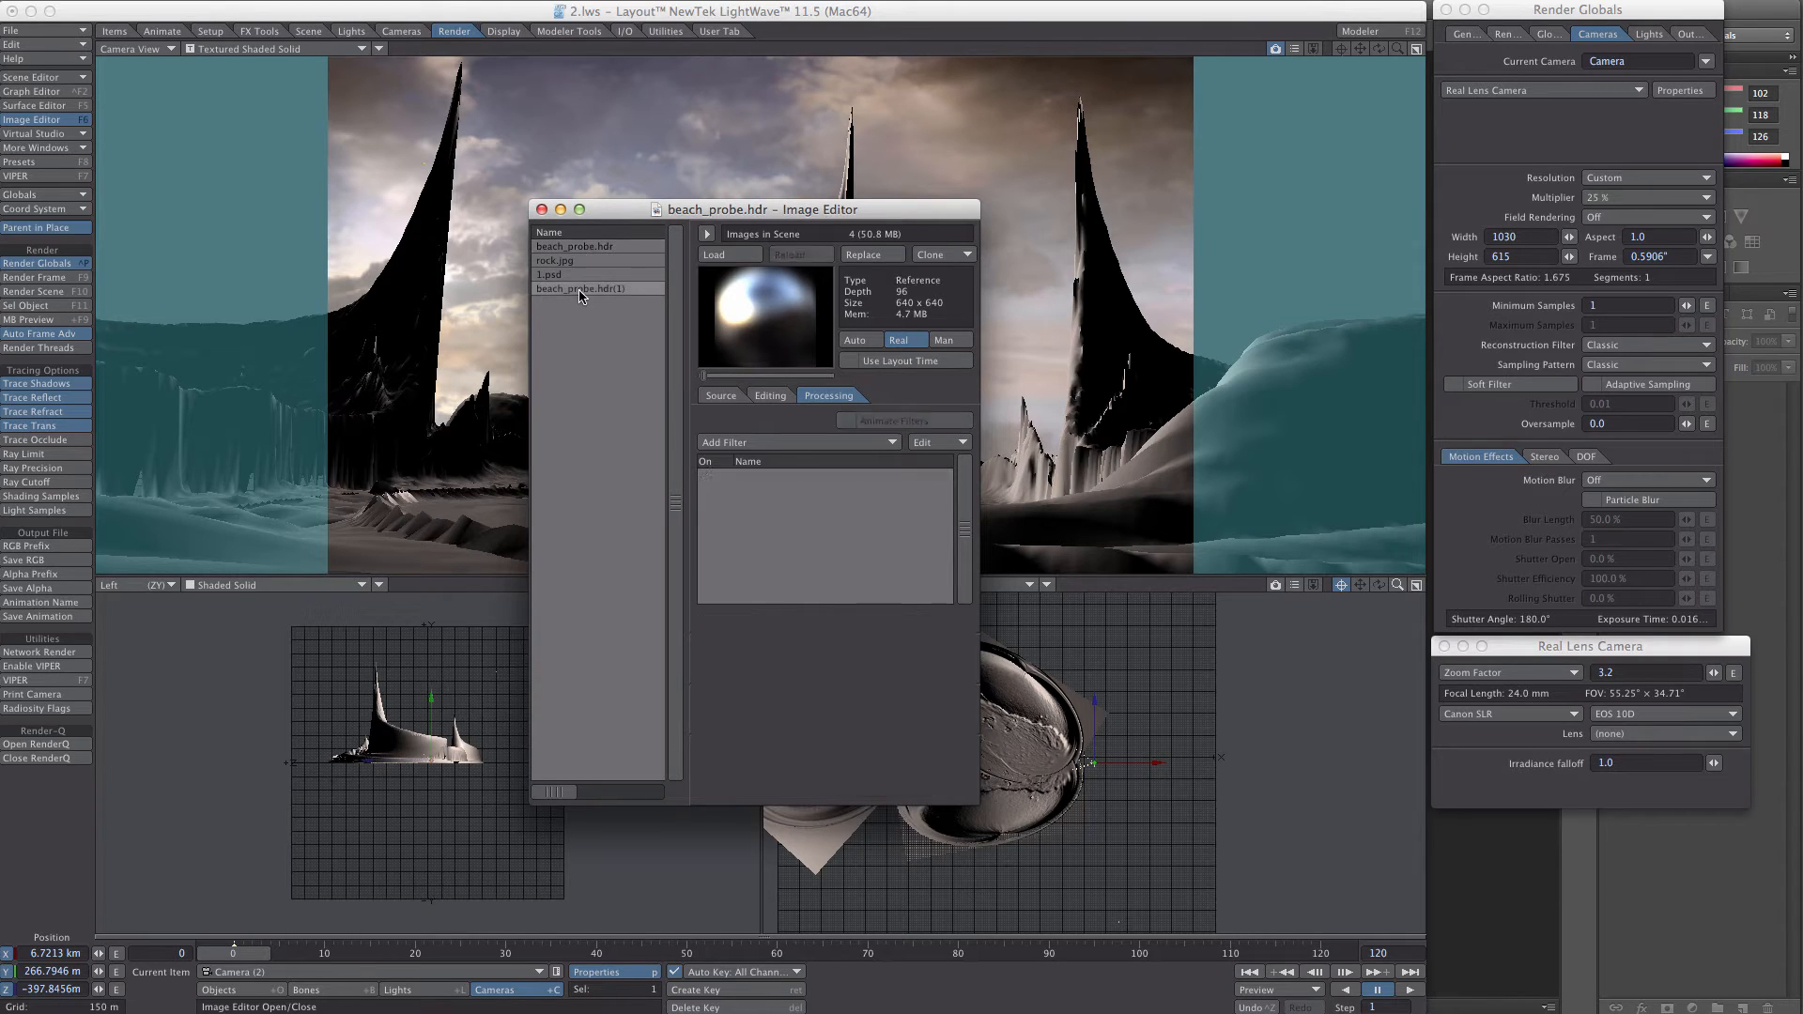
left_click(542, 210)
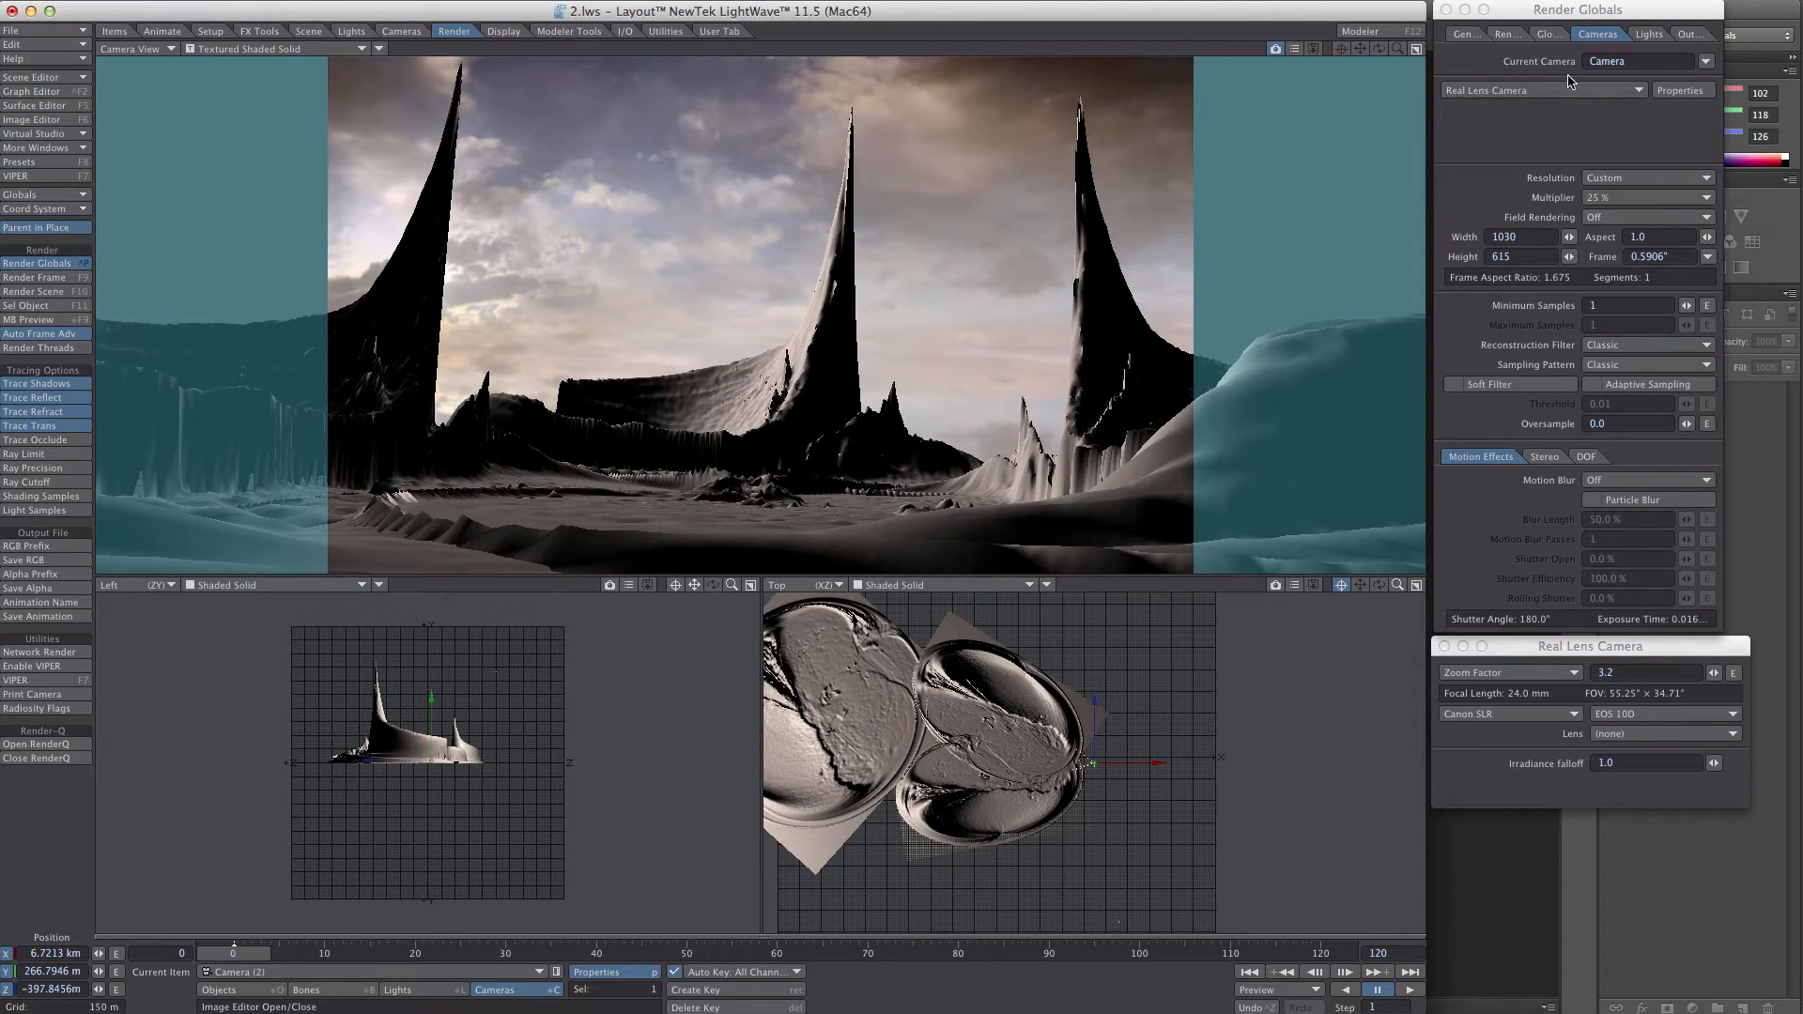
- Set the heading offset of the backdrop's Image World environment to 90°
left_click(322, 35)
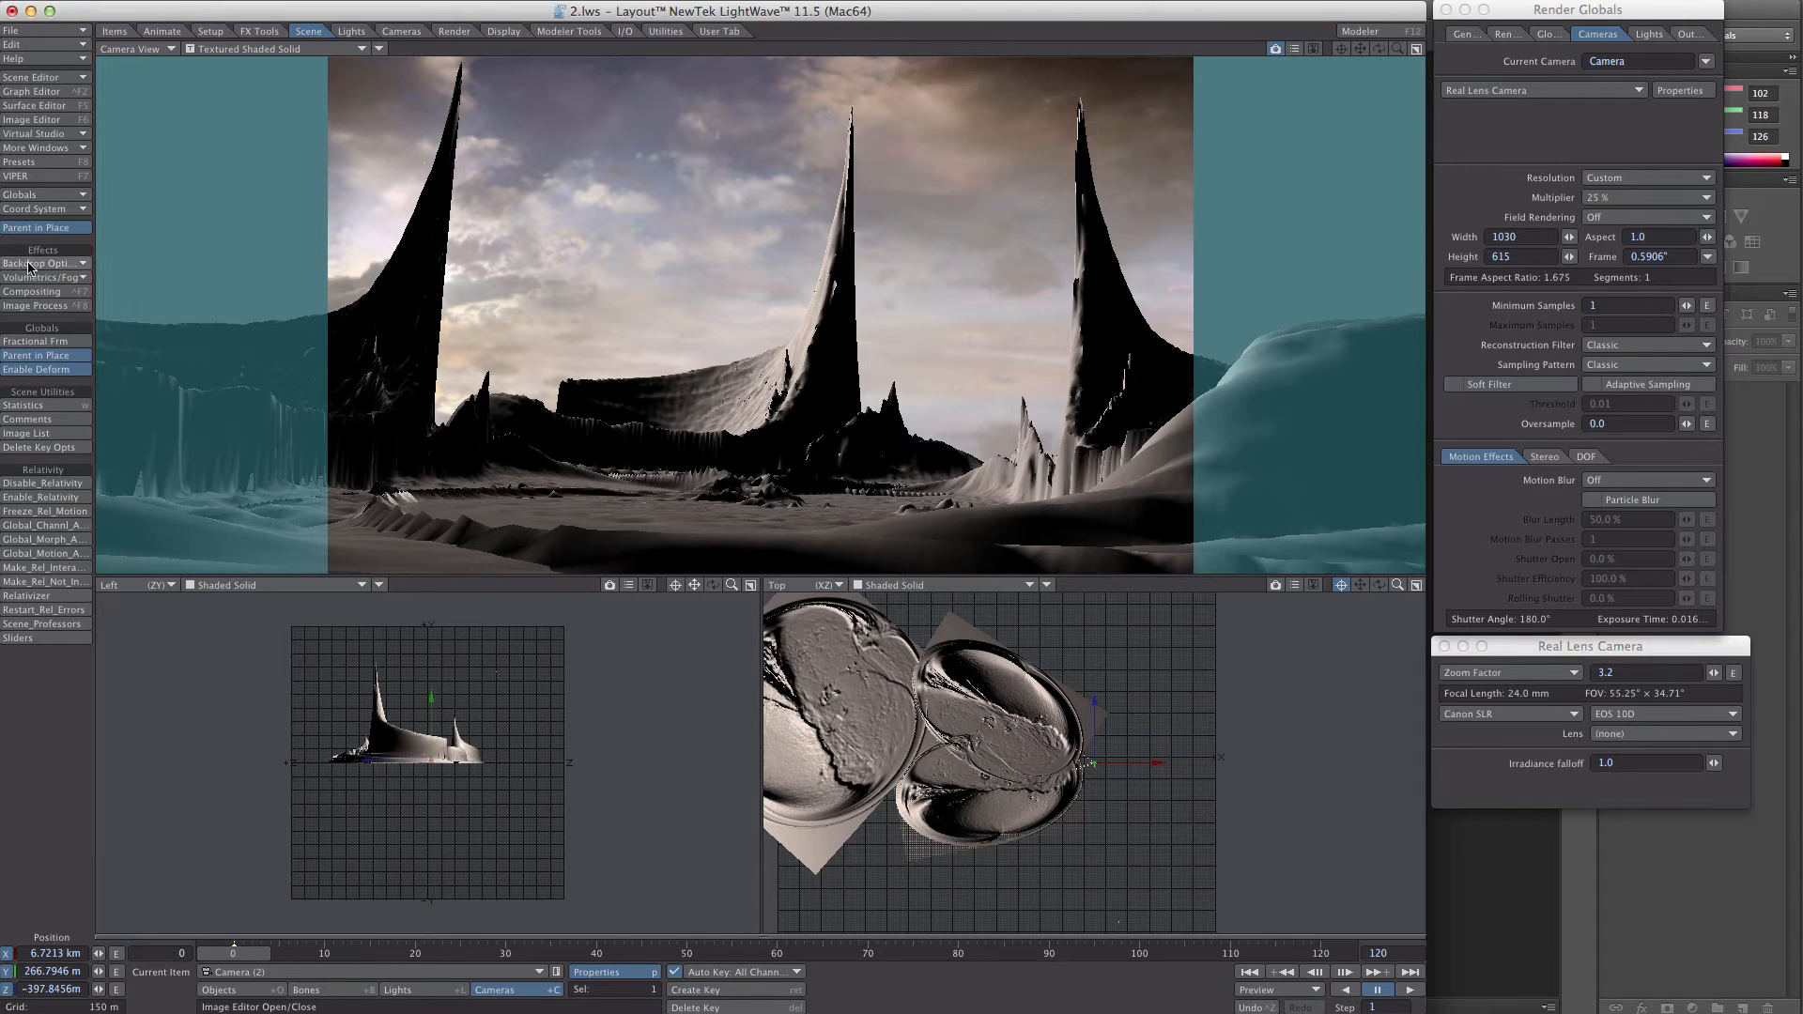
left_click(29, 266)
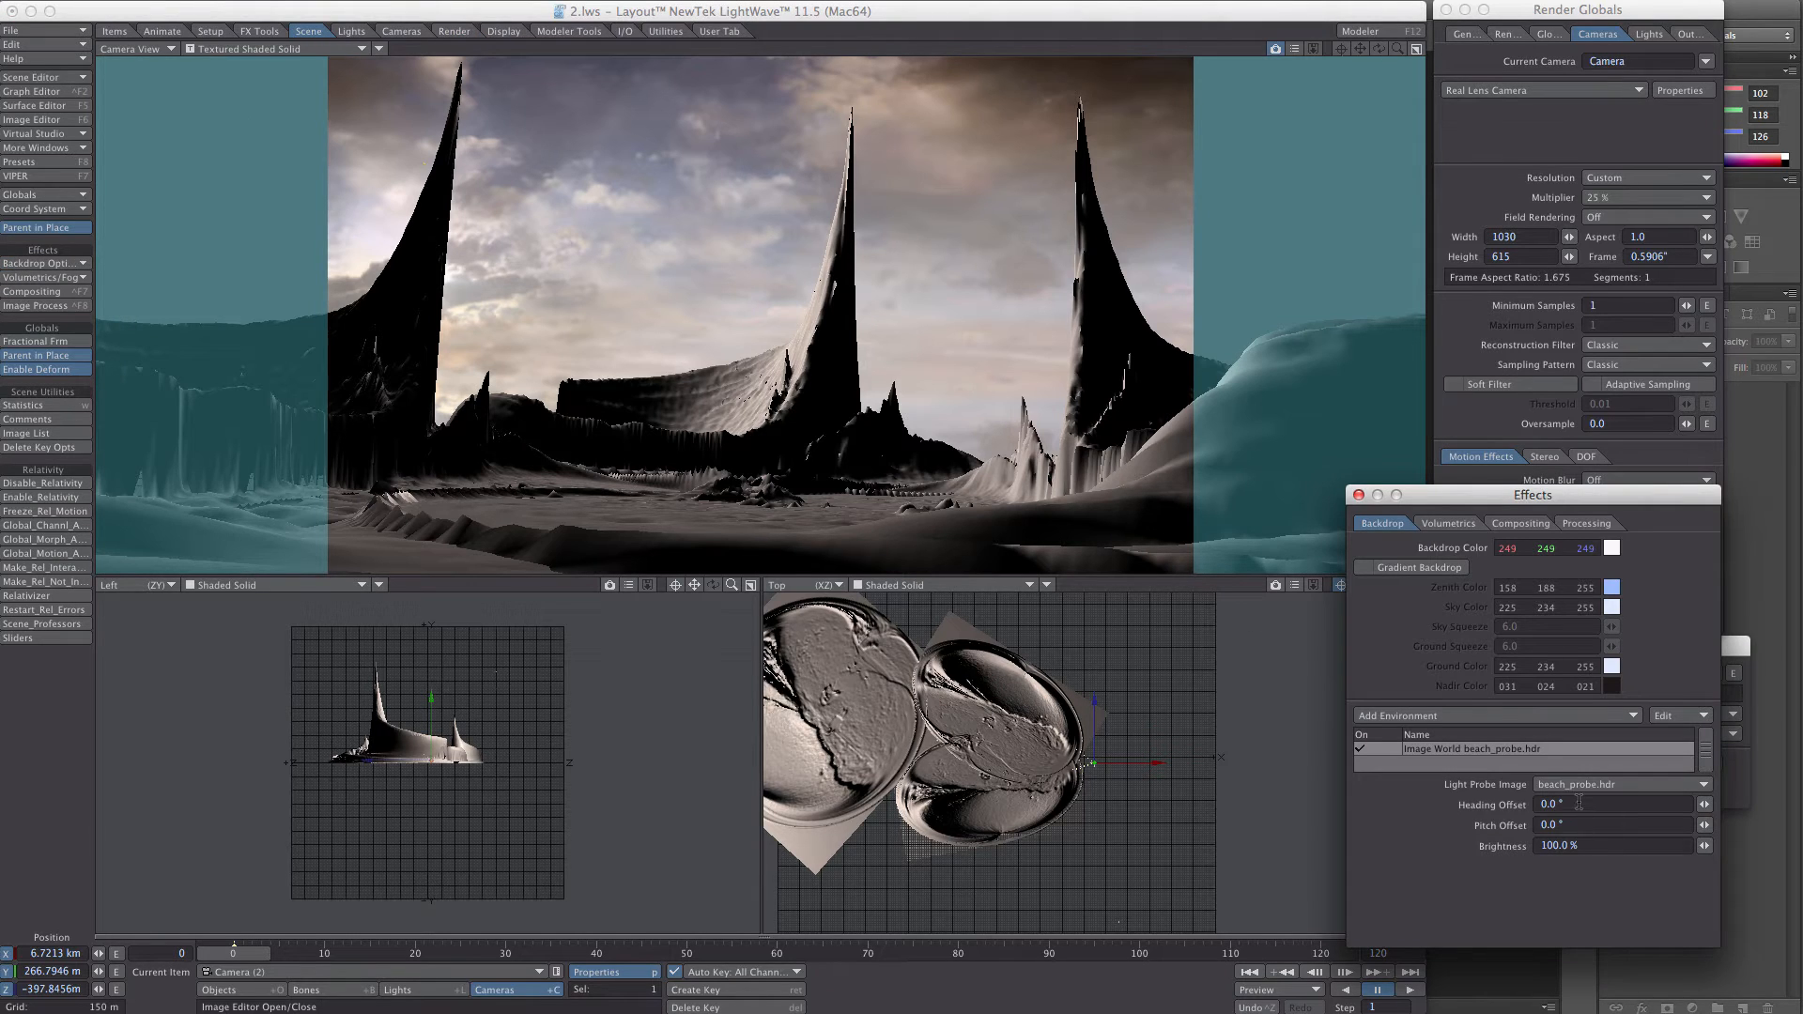
left_click_drag(1578, 803, 1527, 804)
type("90")
key("Tab")
- Render the current frame with the rotated light probe and inspect the rendered image
left_click(453, 31)
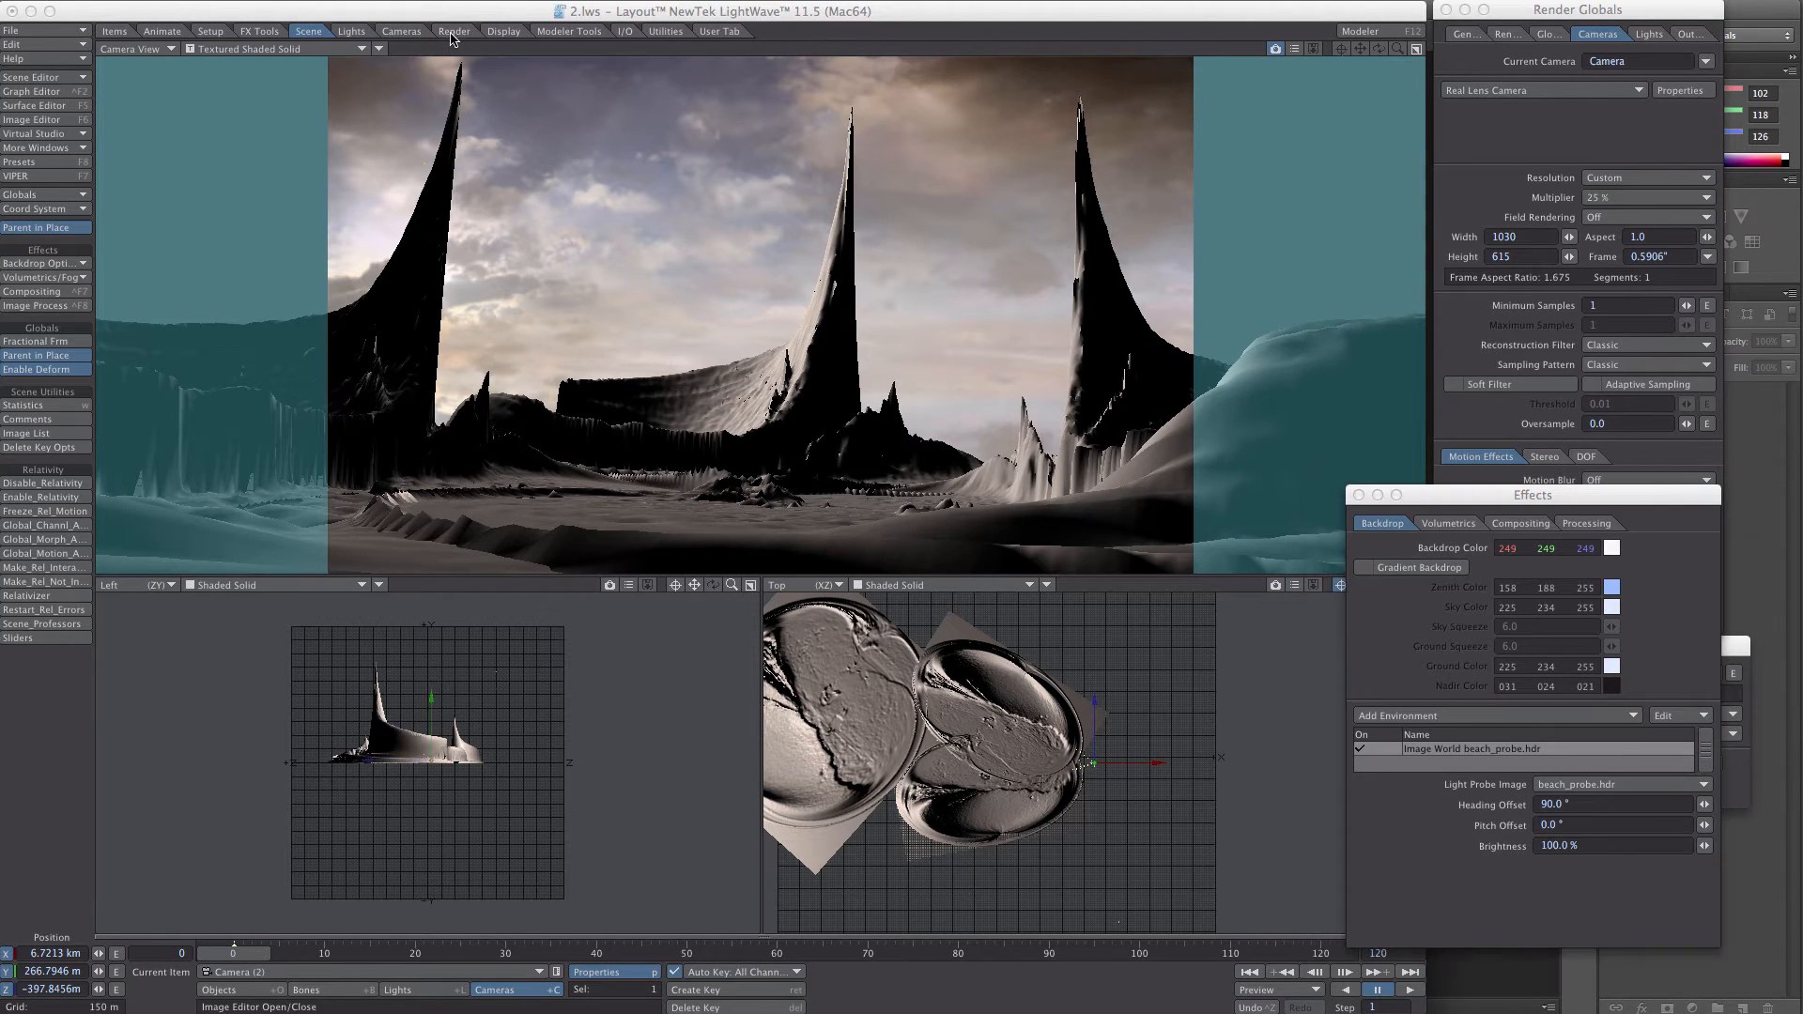
left_click(34, 277)
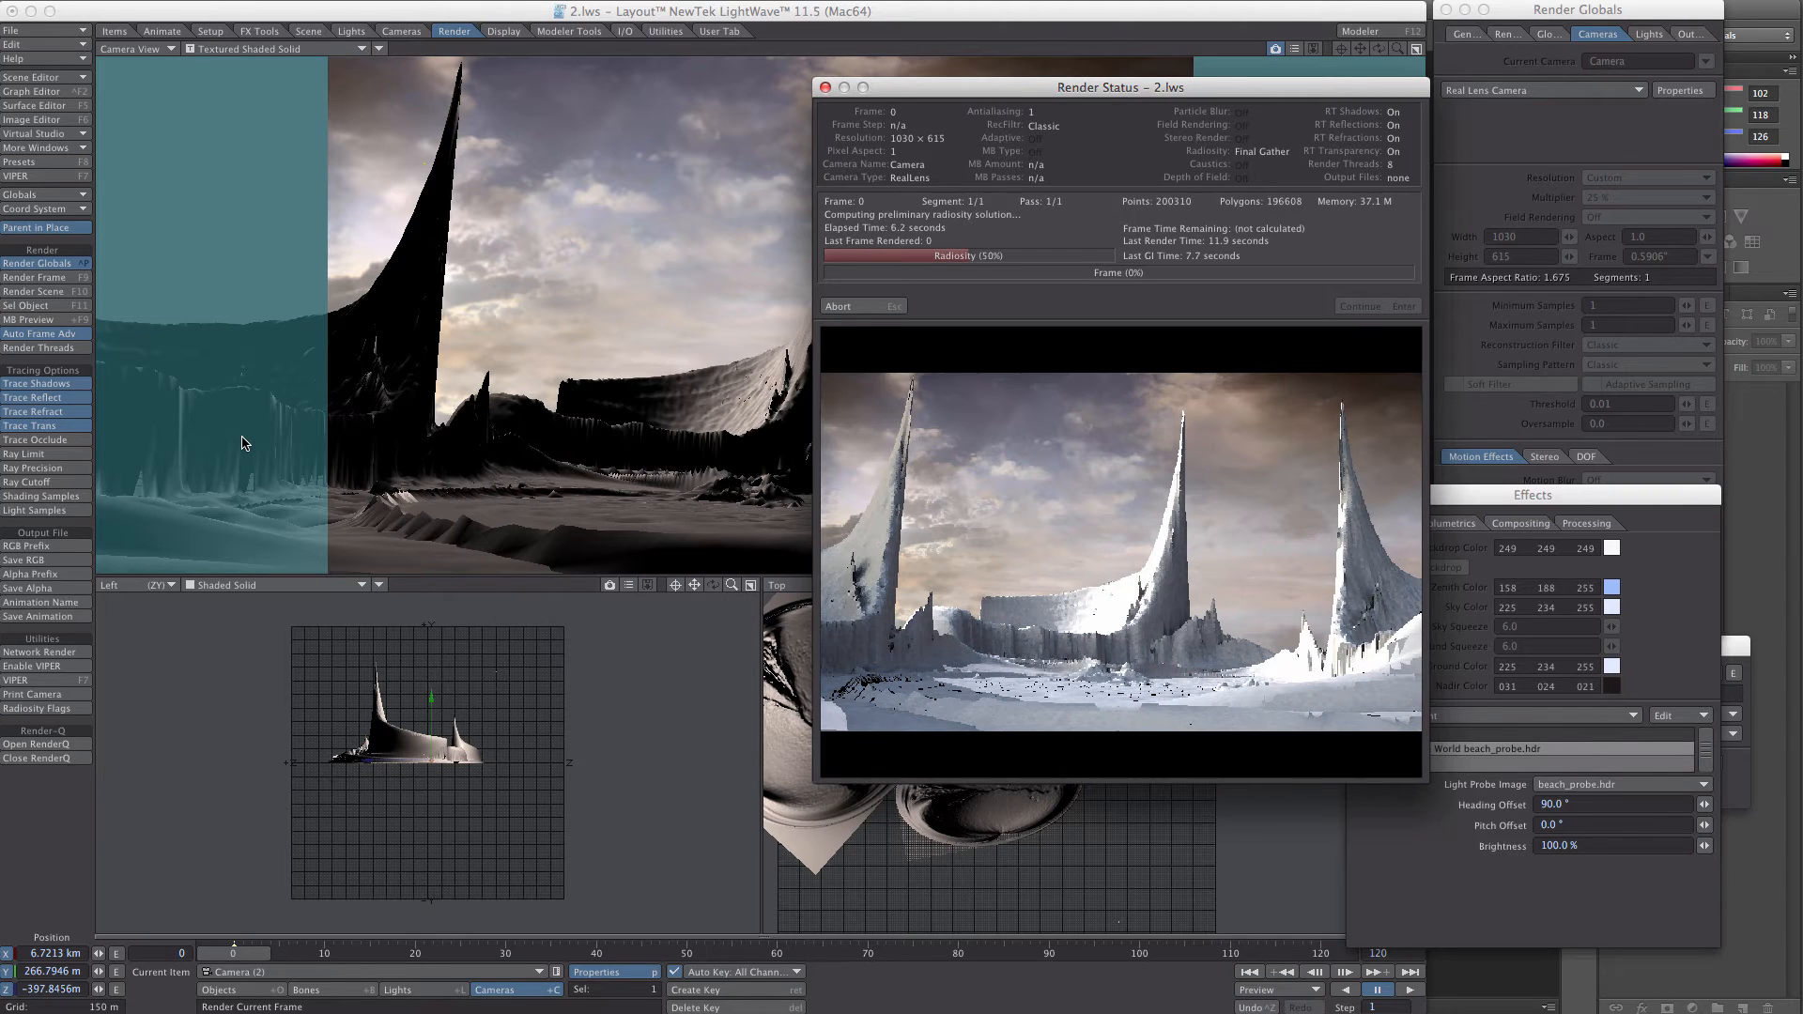
left_click_drag(993, 93, 879, 97)
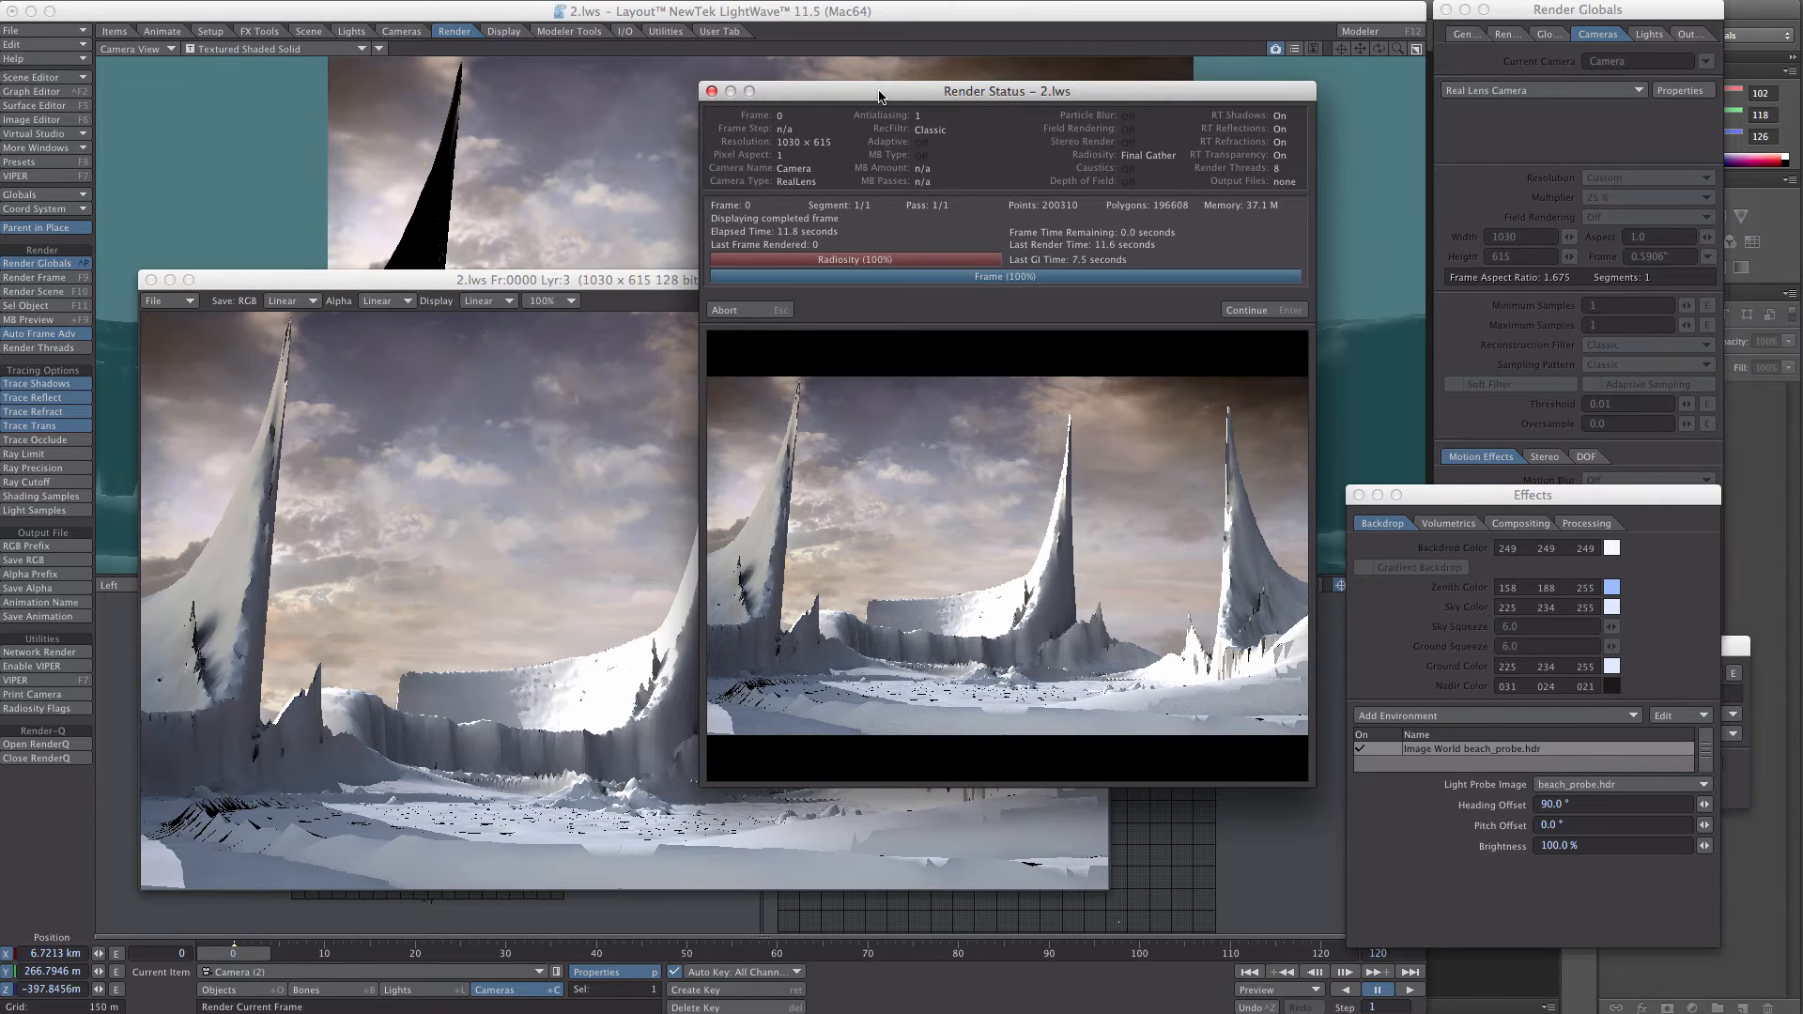
left_click(1260, 311)
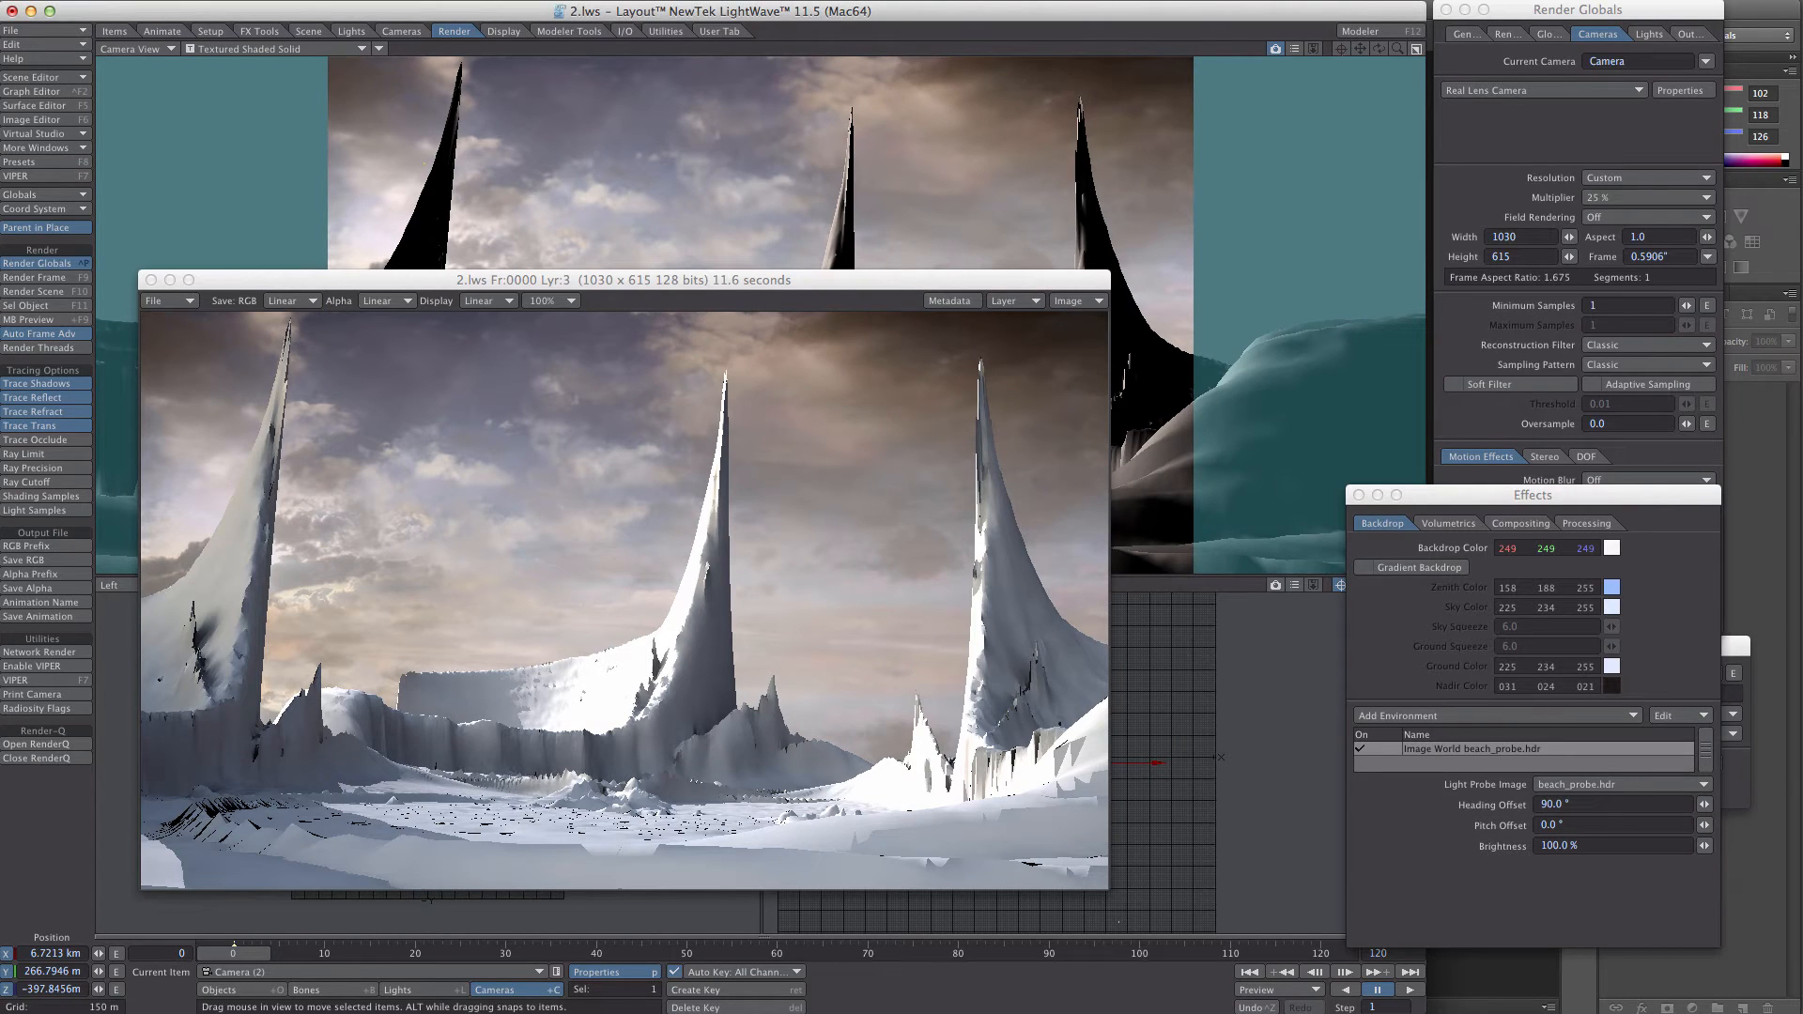
left_click_drag(798, 285, 837, 271)
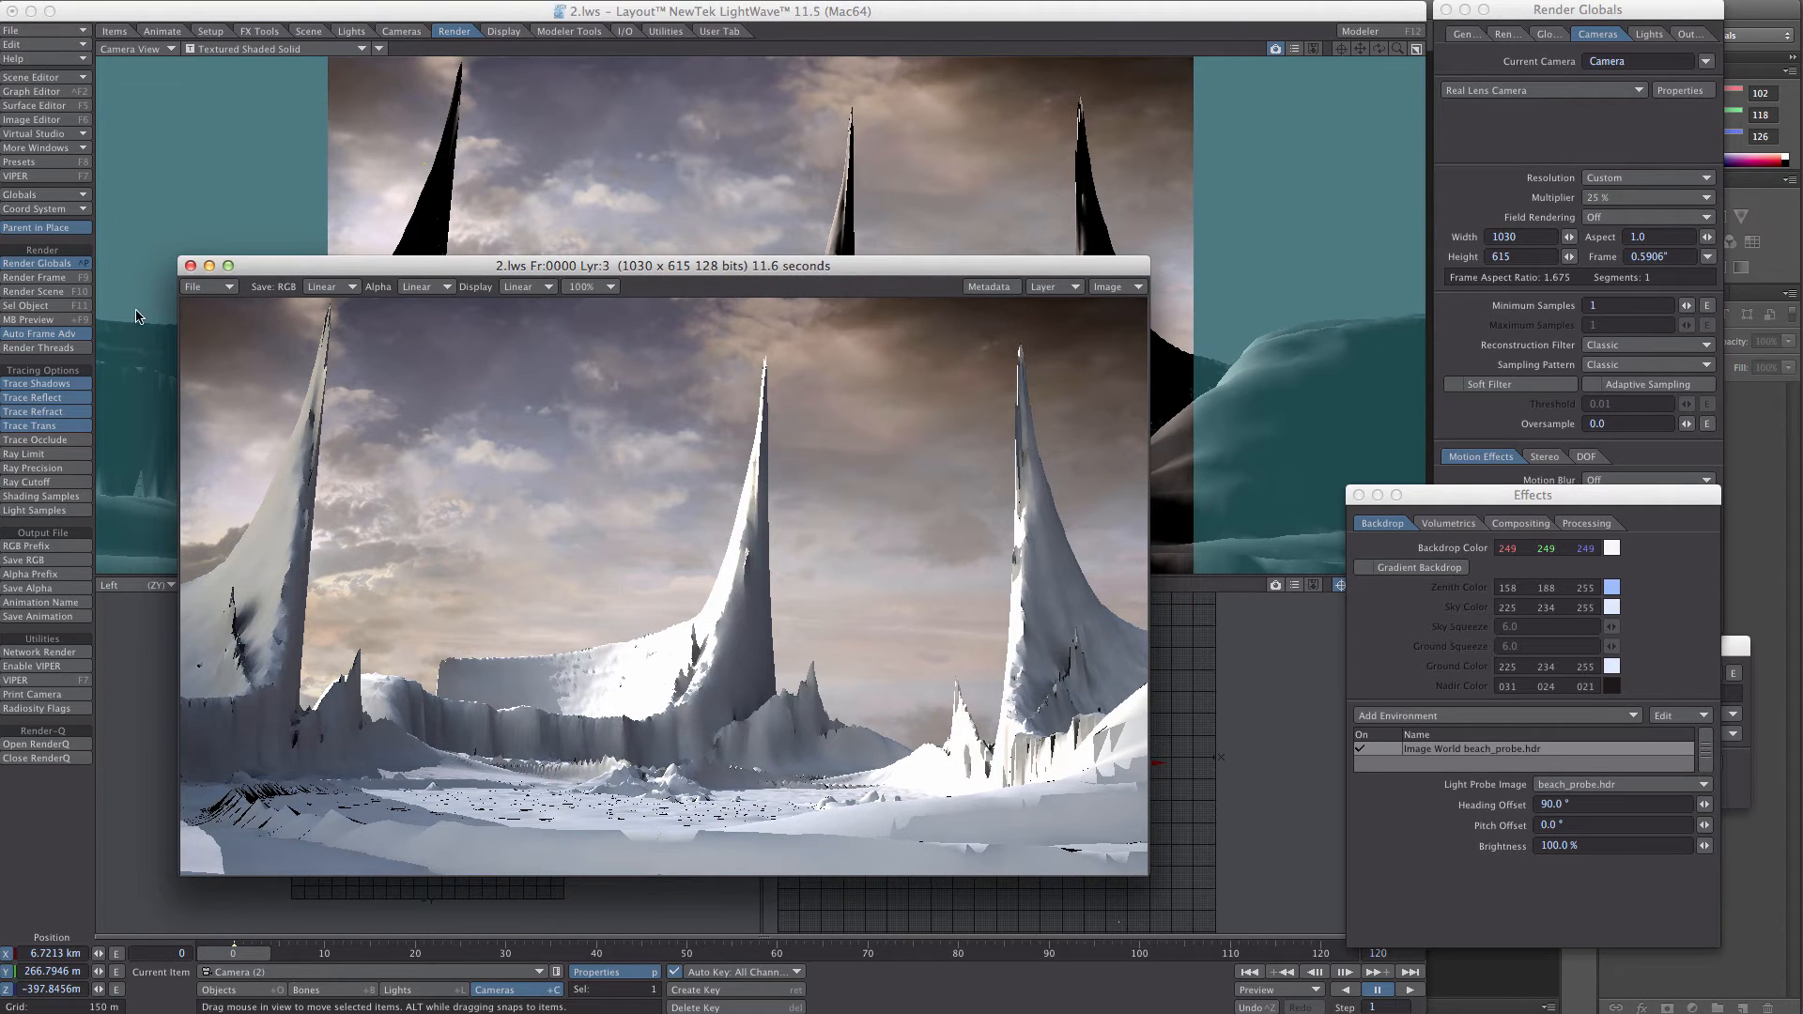
- Close the render and backdrop effects, and set the global illumination radiosity intensity to 51.5%
left_click(190, 267)
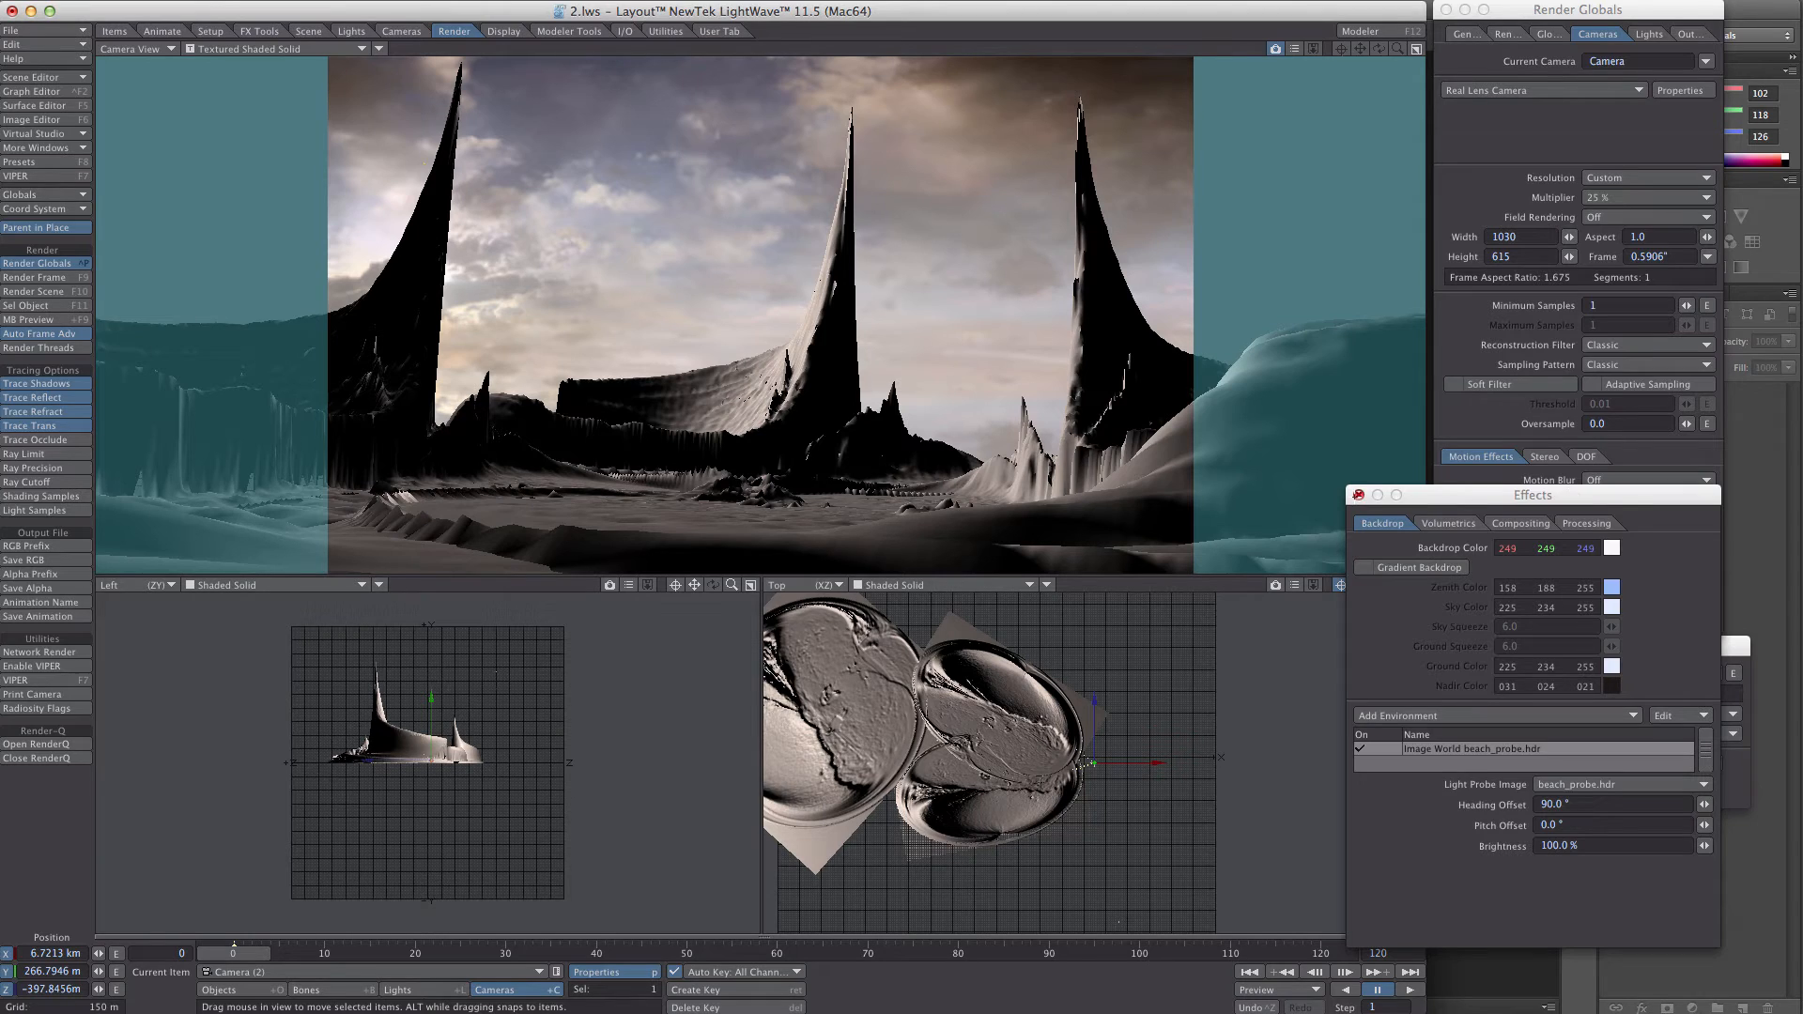
left_click(1358, 495)
left_click(1557, 33)
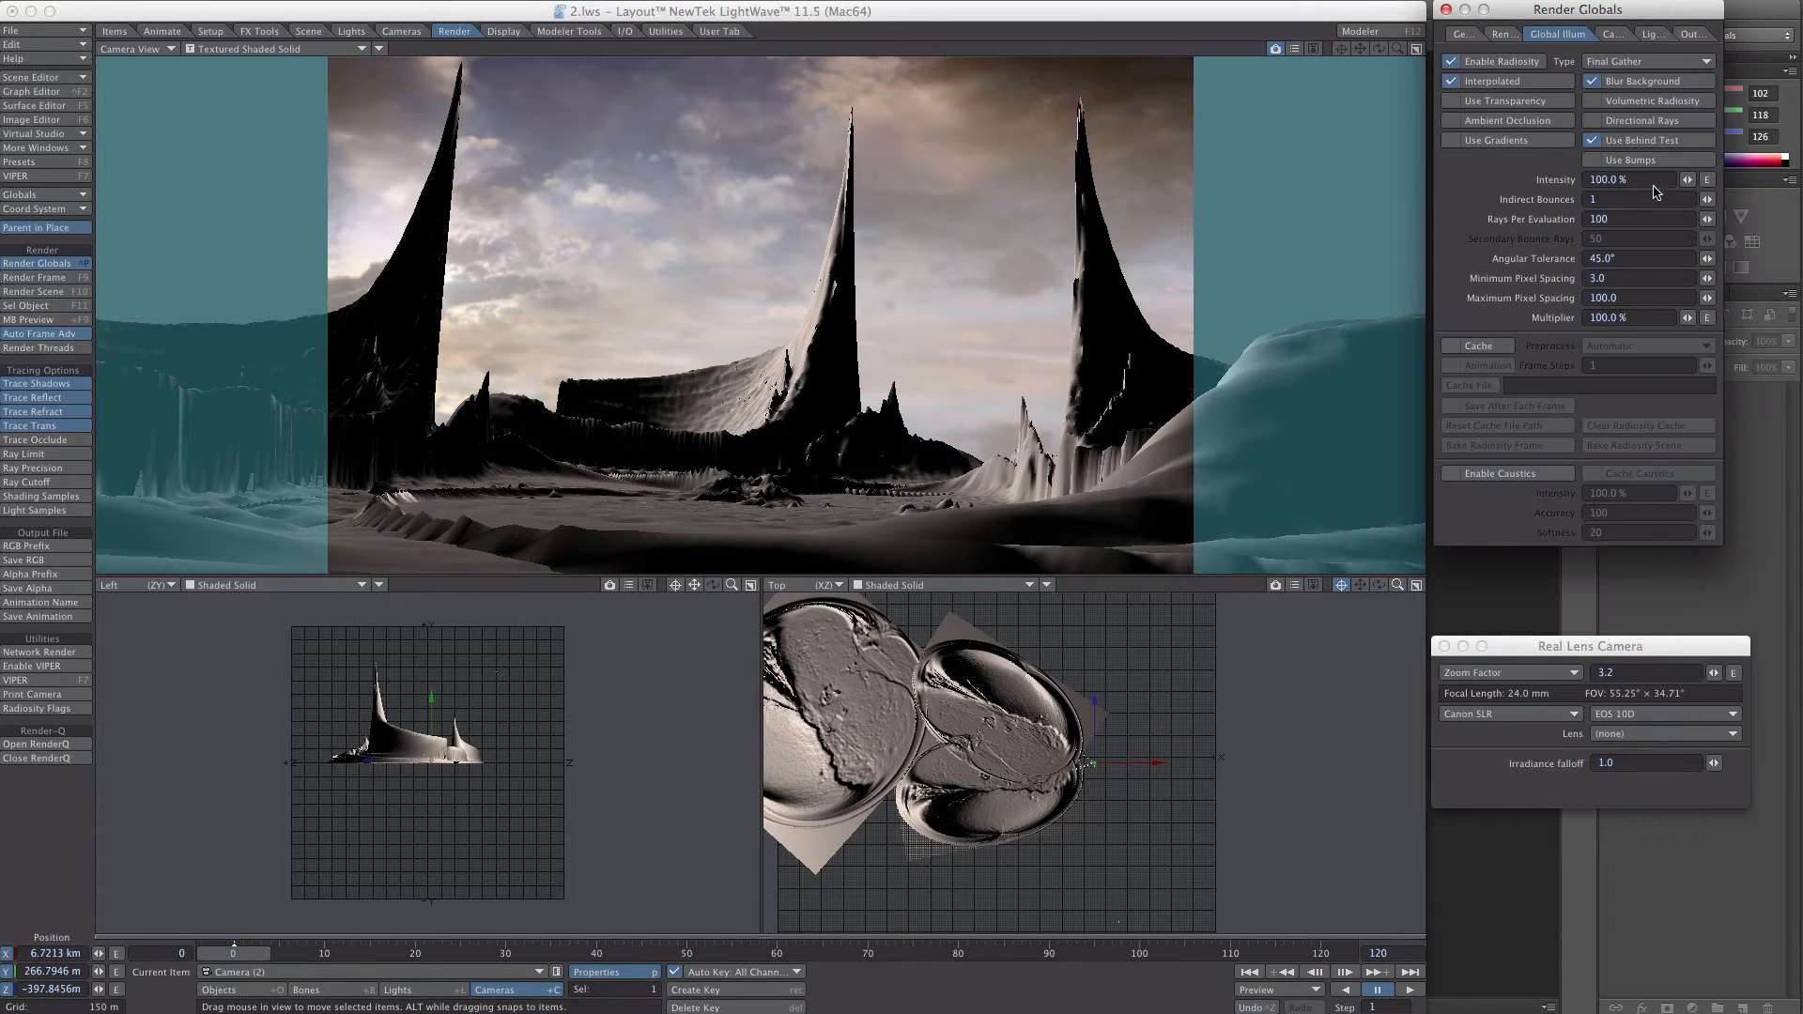
left_click_drag(1687, 179, 1681, 179)
- Set the scene's fog type to Realistic and make the fog use the backdrop color
left_click(305, 34)
left_click(73, 278)
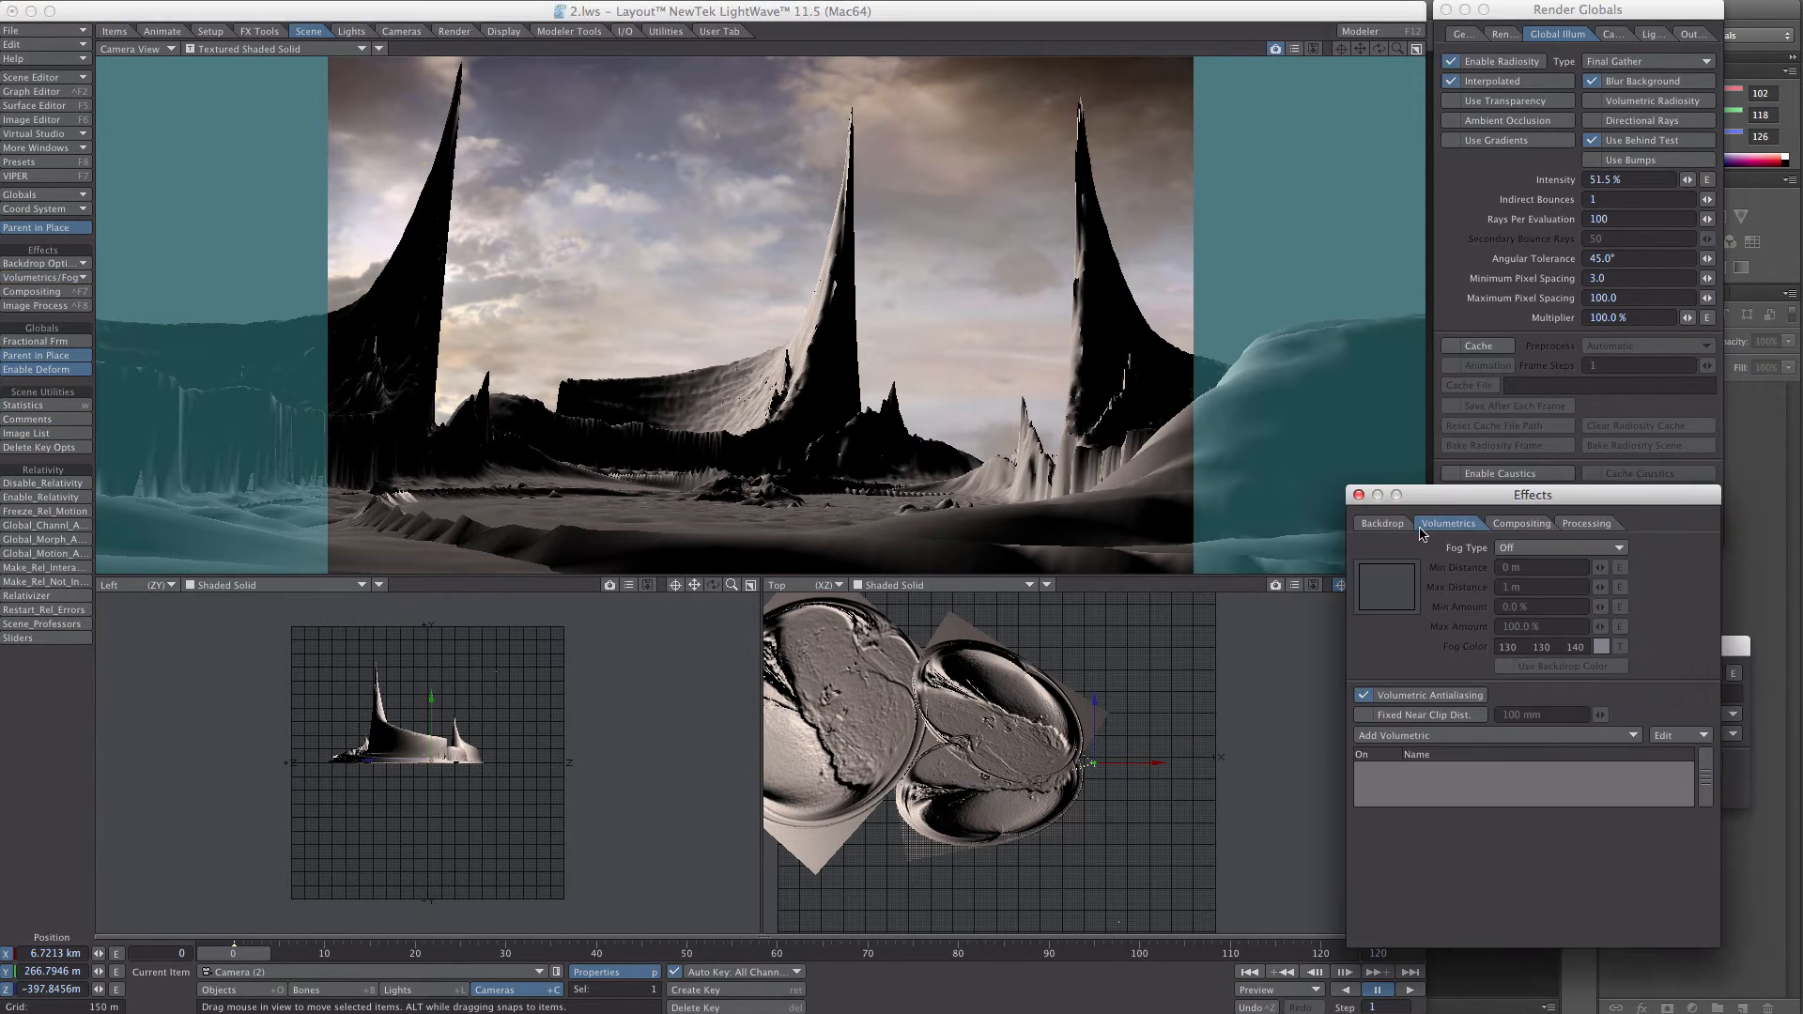
left_click(1550, 548)
left_click(1530, 605)
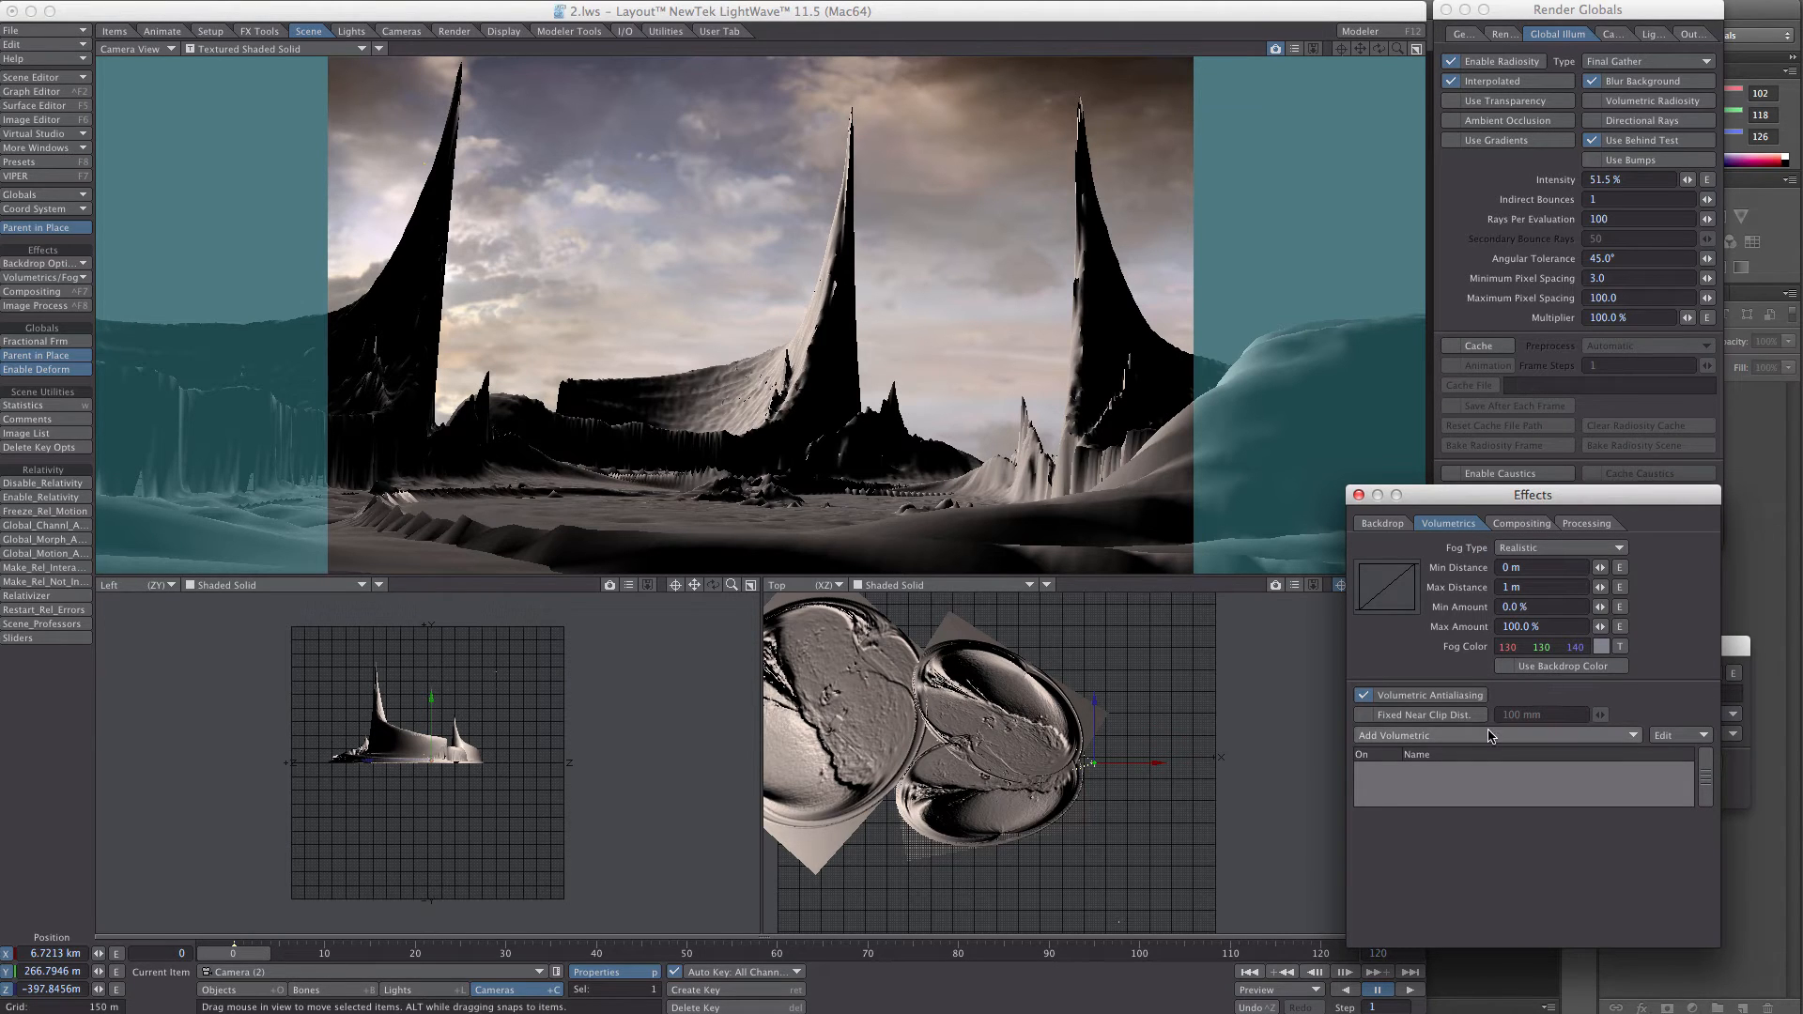
left_click(1548, 667)
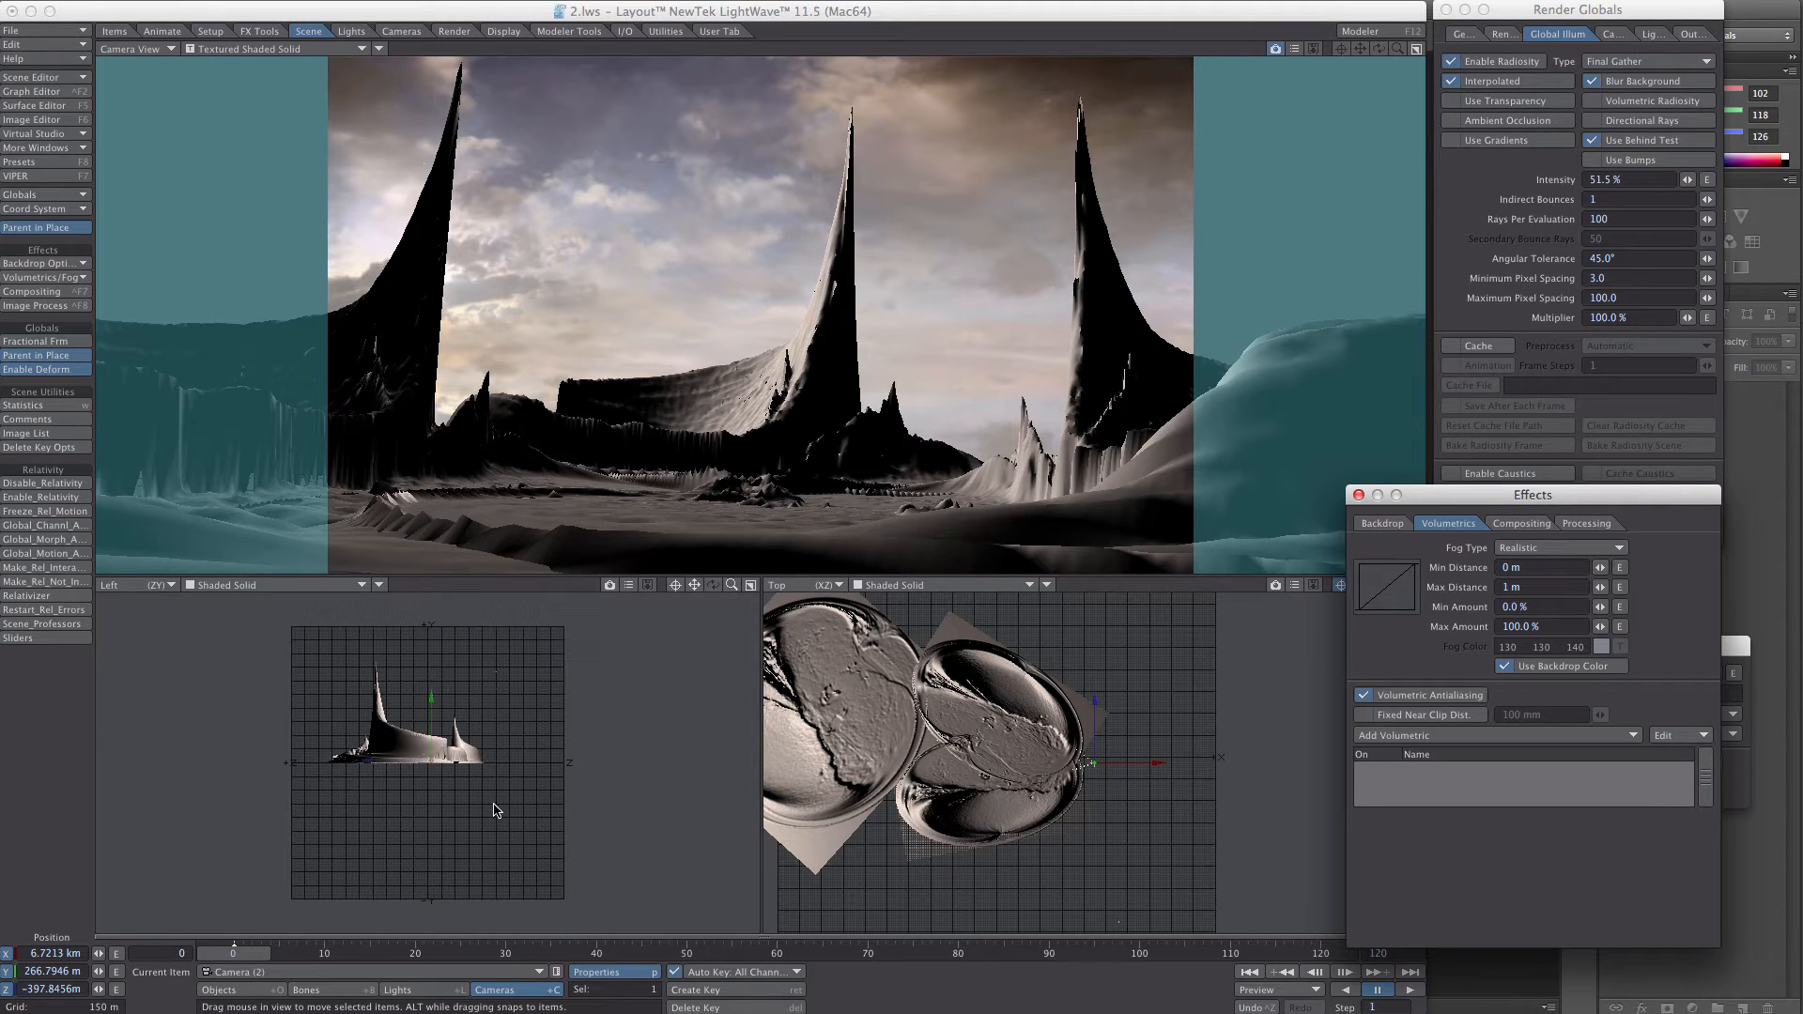
- Try the OpenGL fog preview in the camera view, turn it off again, check the GL preferences and close them
key("d")
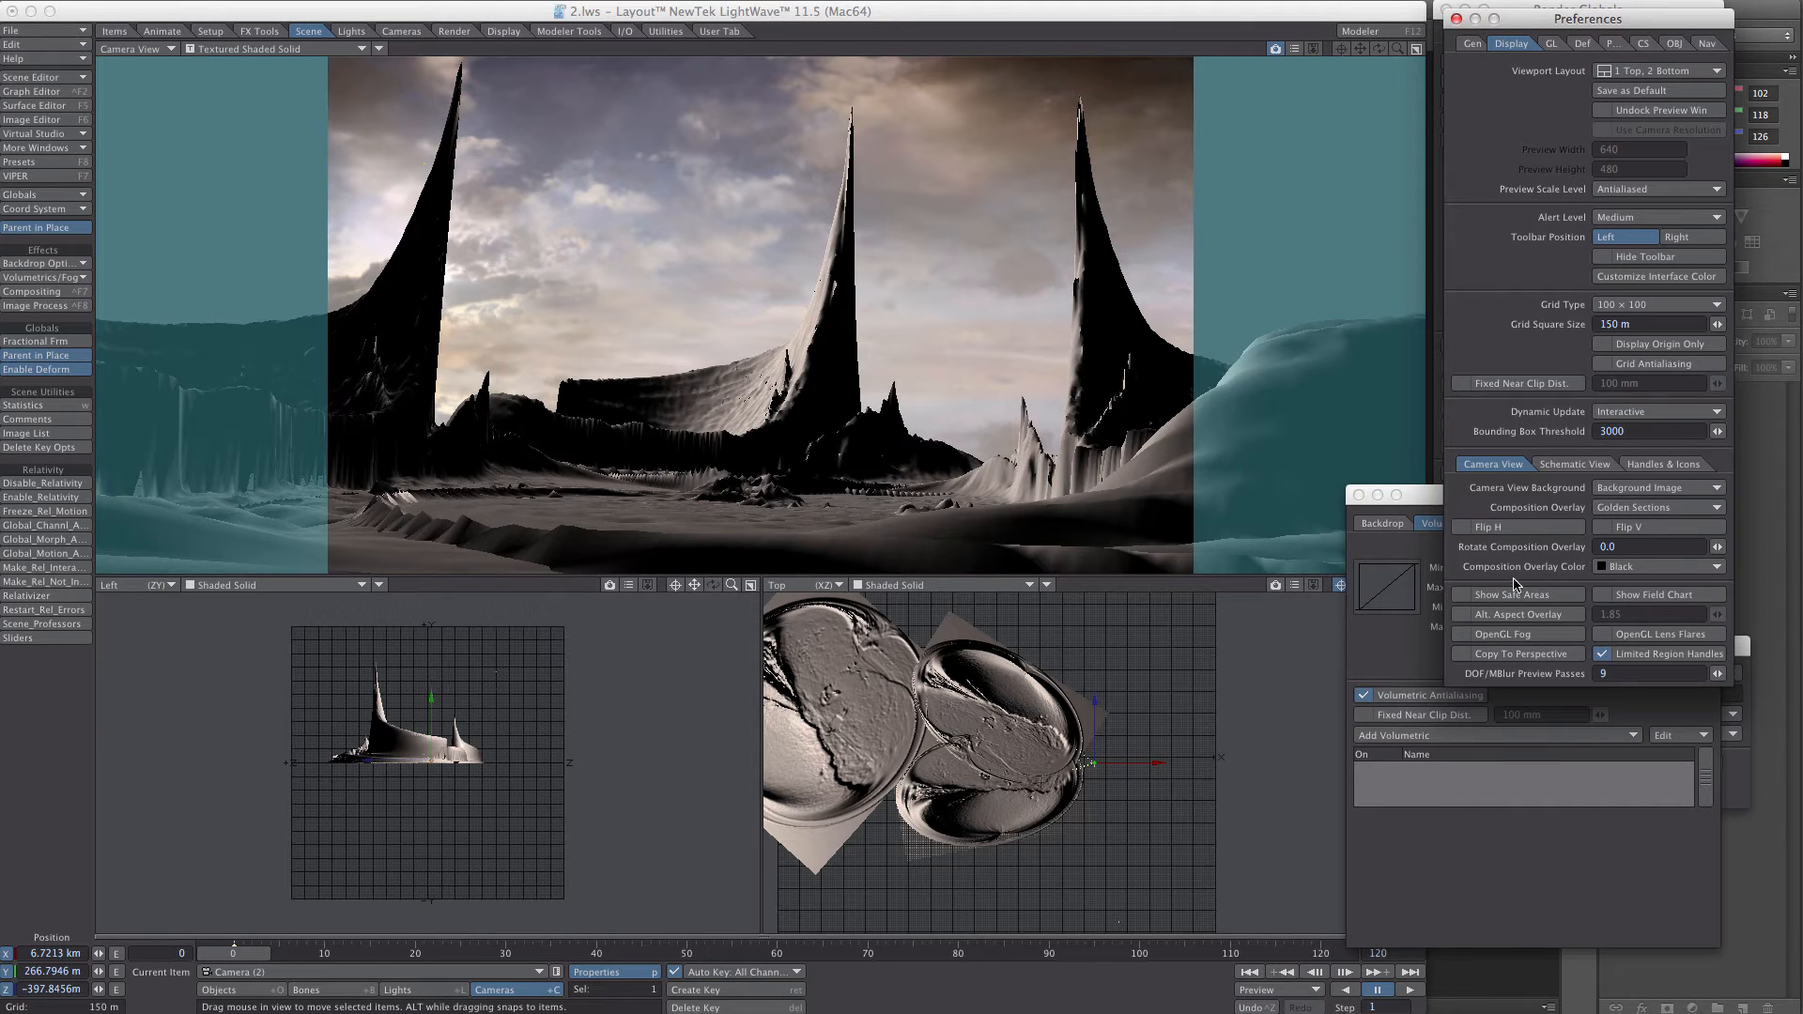
left_click(1525, 637)
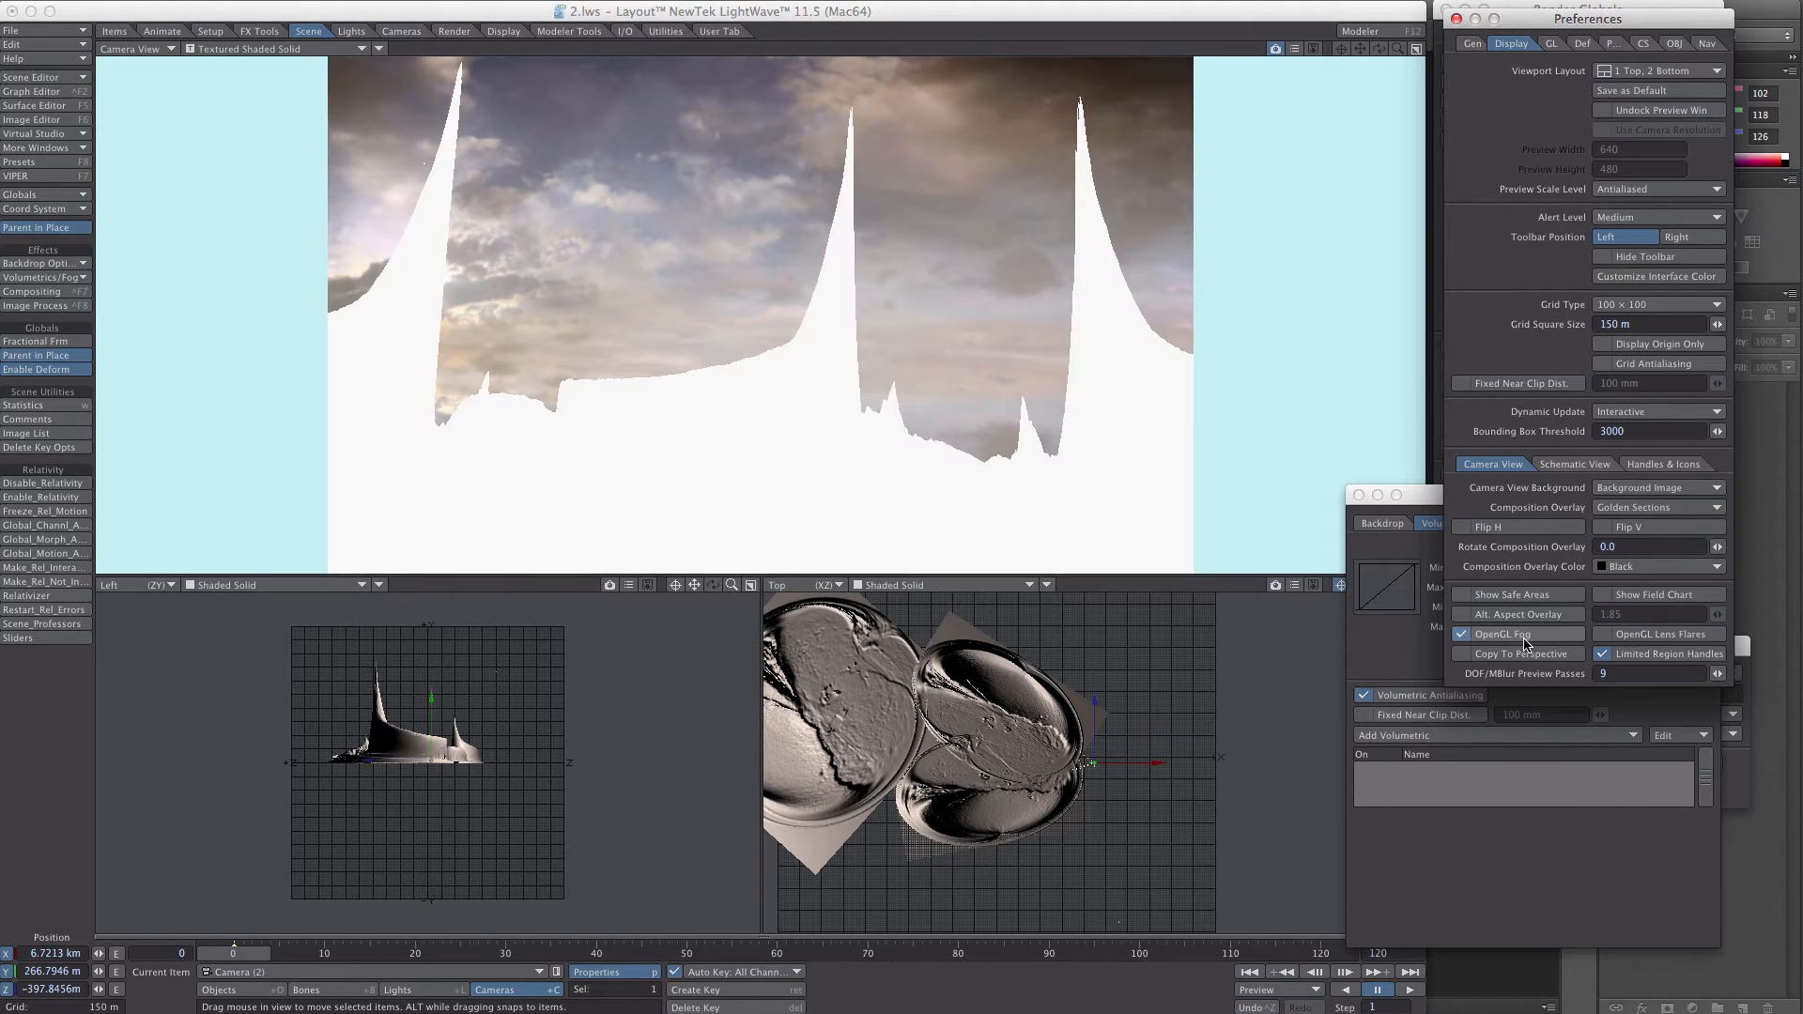
left_click(1525, 638)
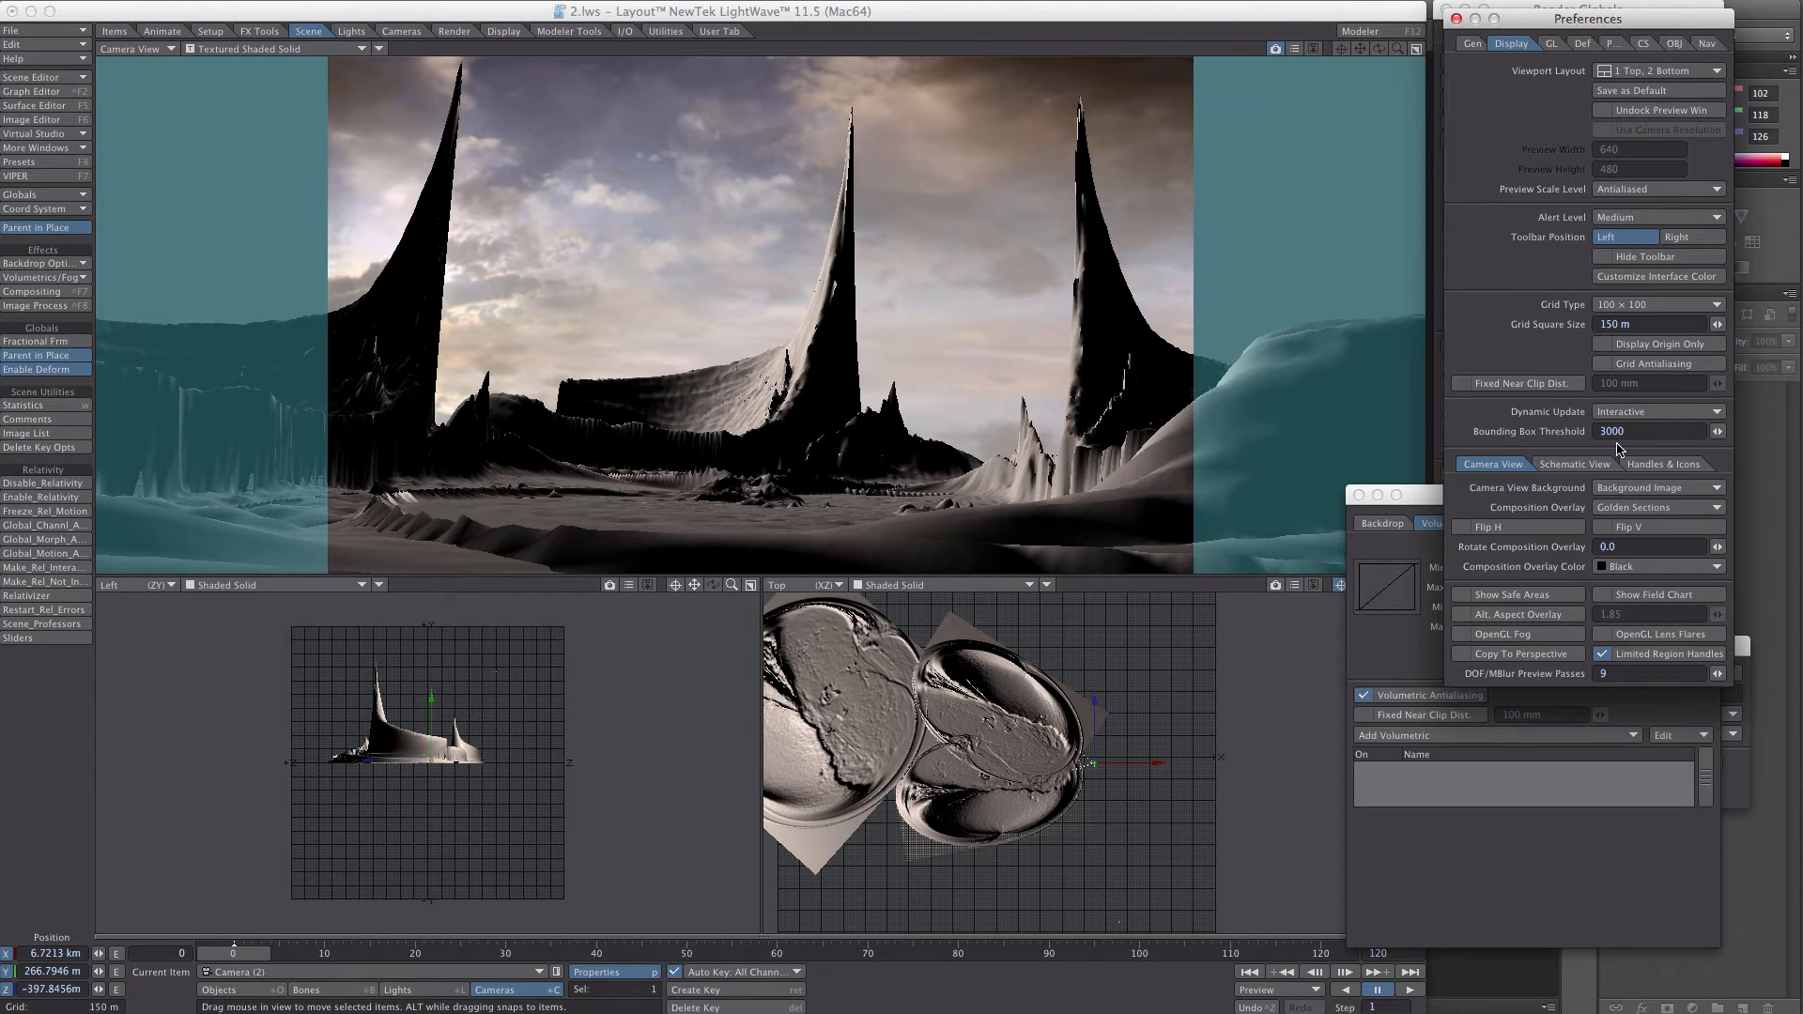
left_click(1551, 44)
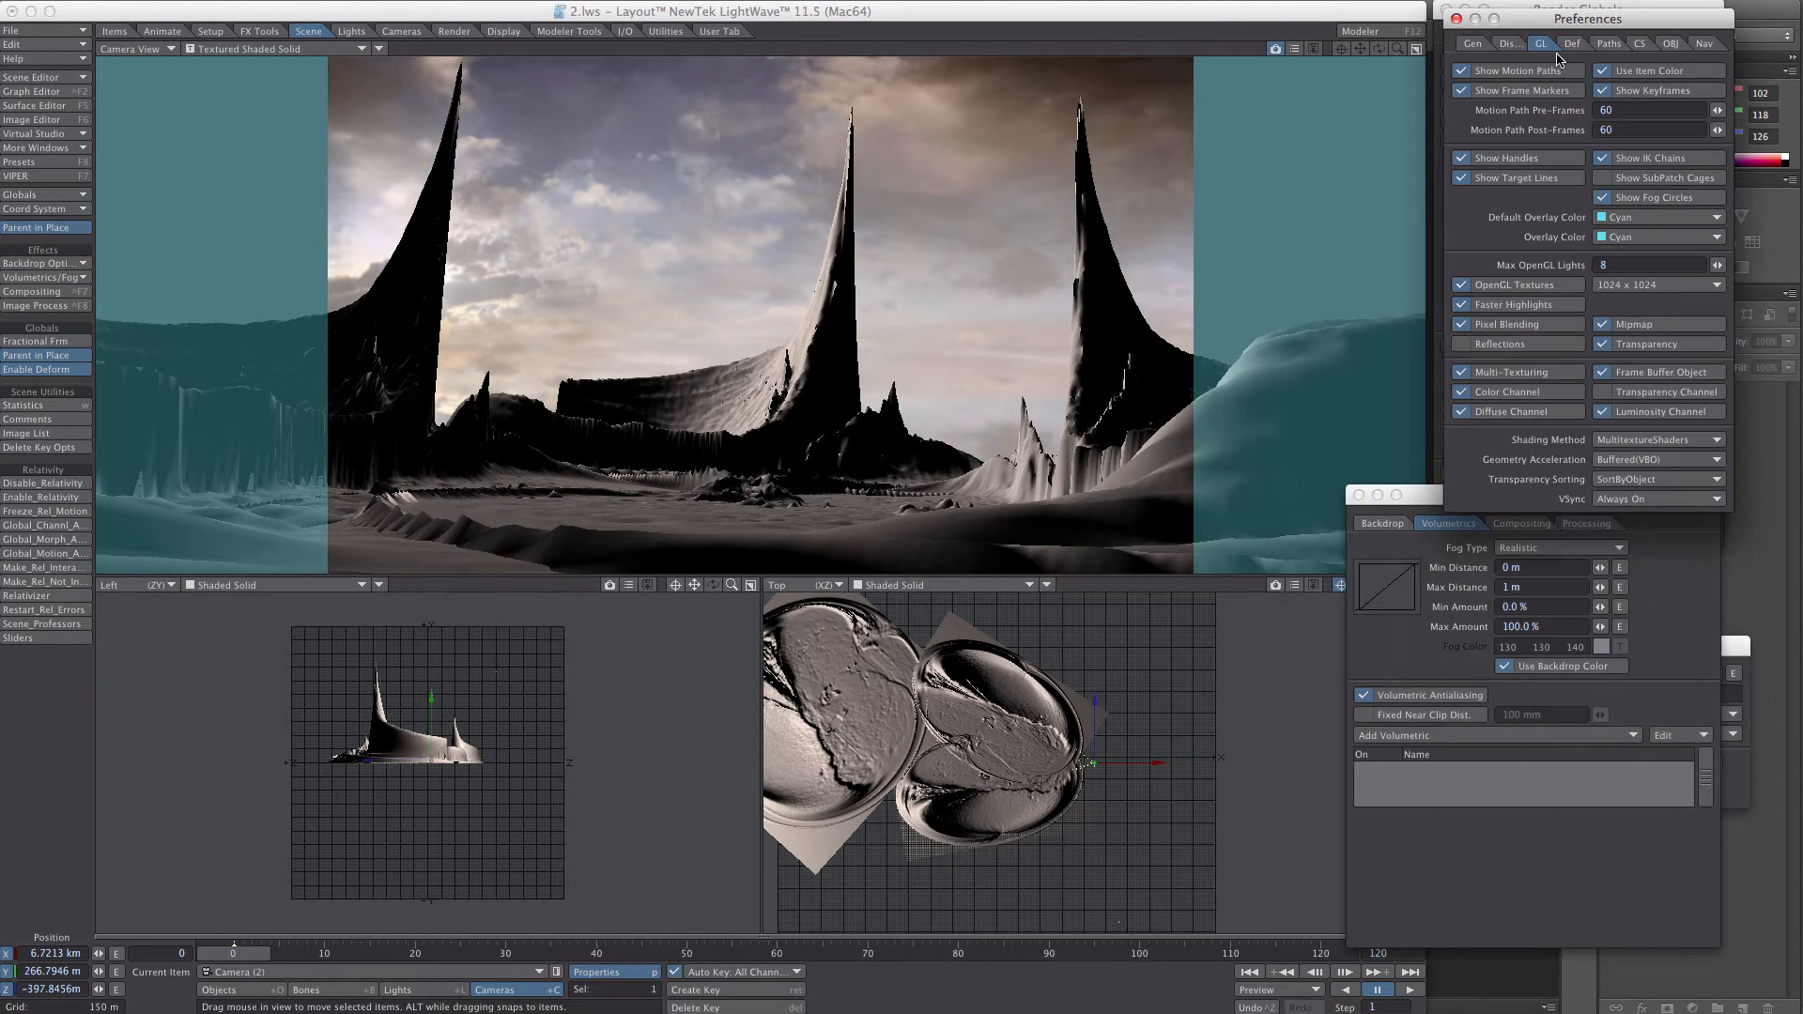
left_click(1455, 19)
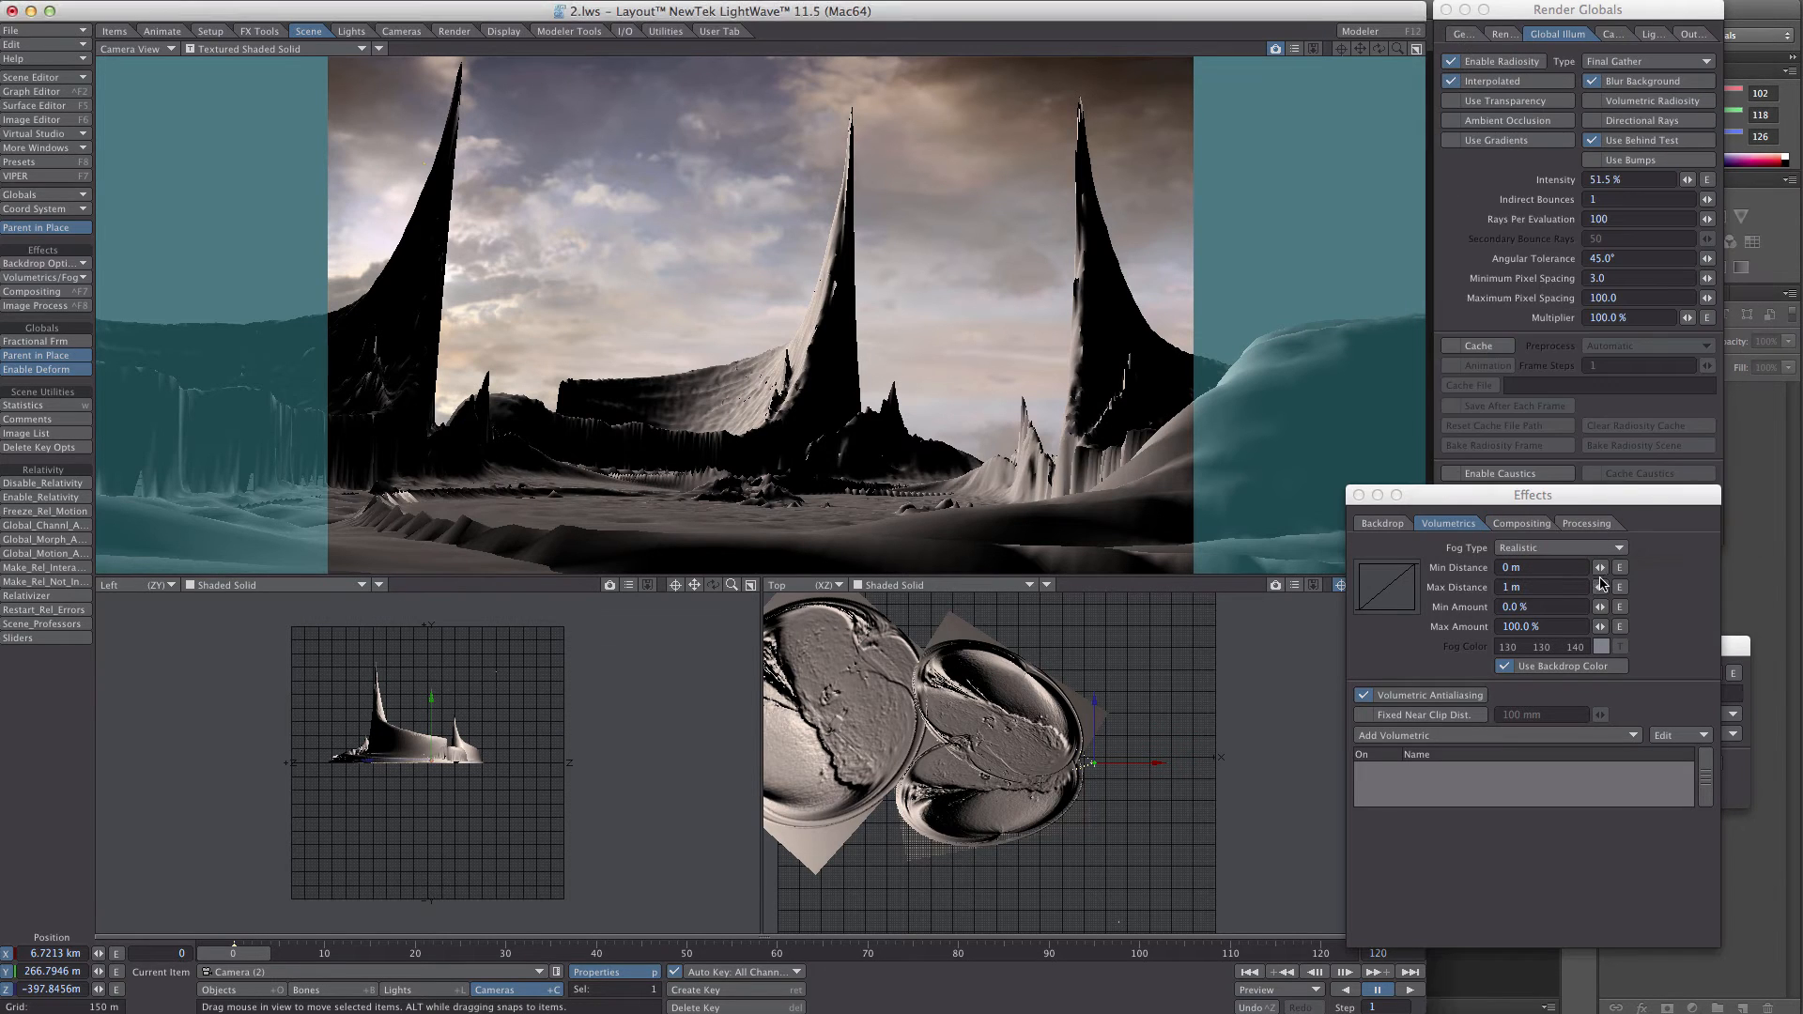
- Set the fog's maximum distance to 17.2 km and its maximum amount to 59%
left_click_drag(1599, 587, 1608, 587)
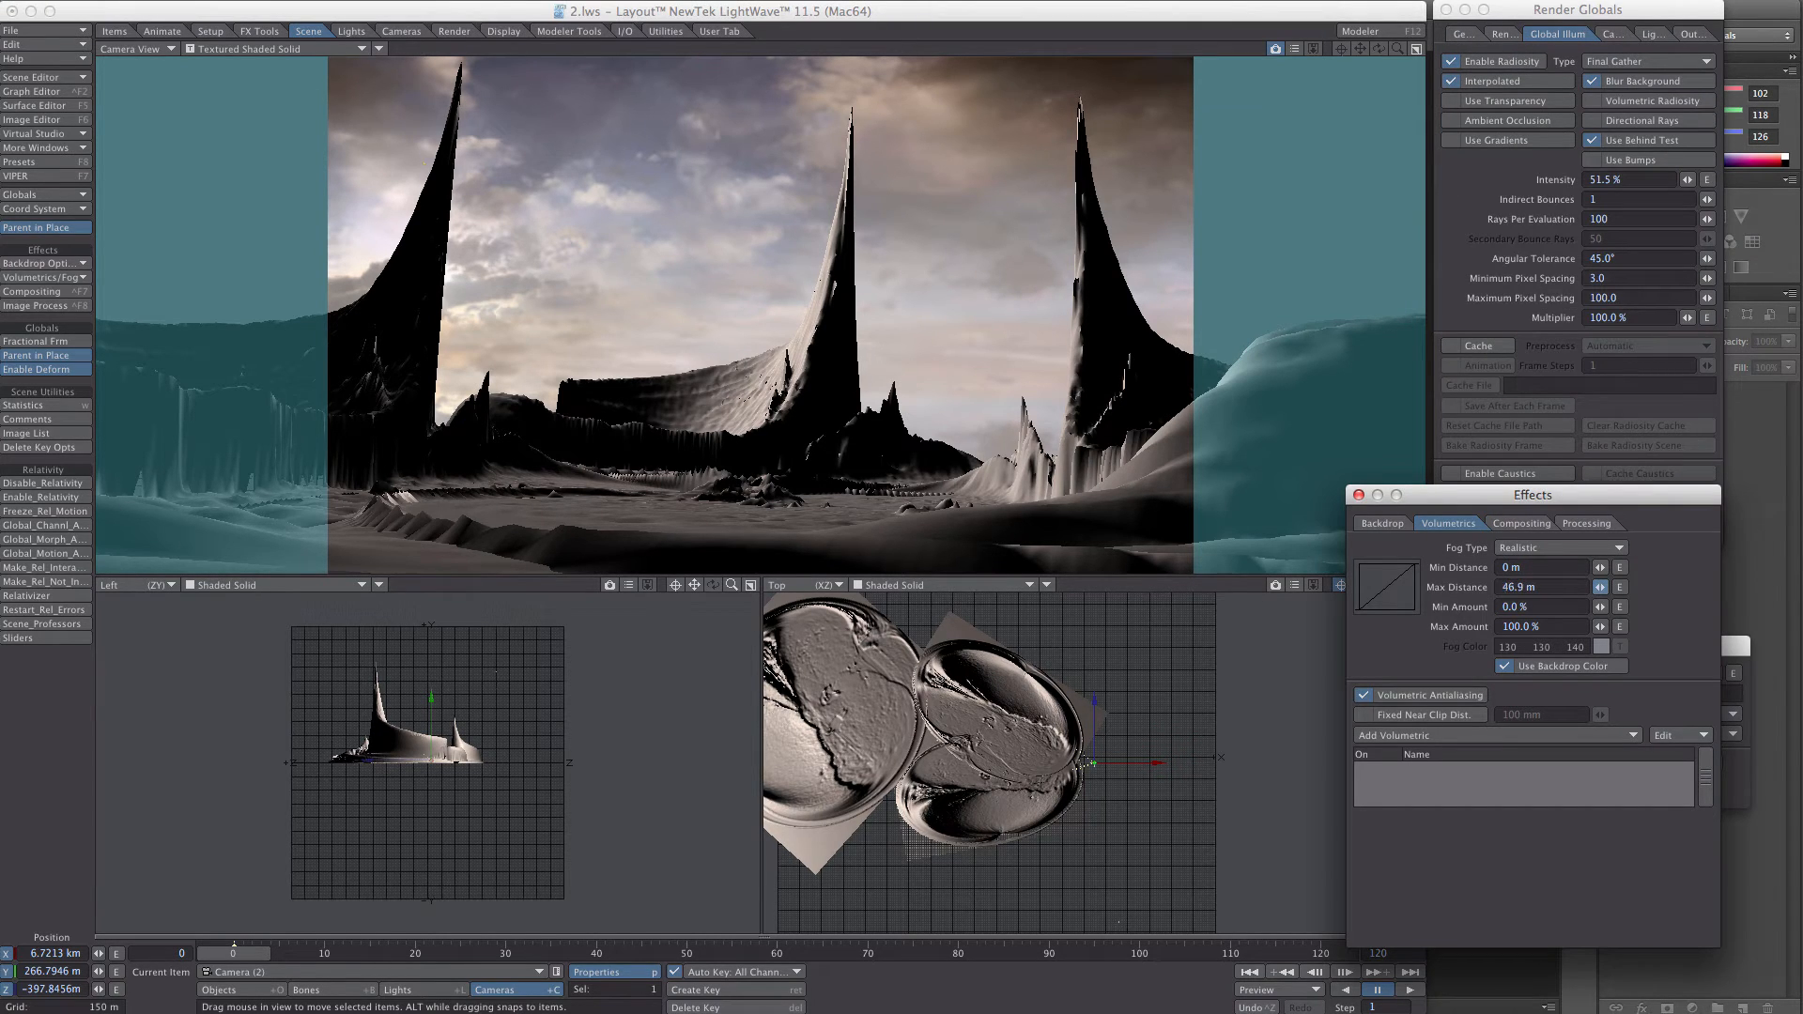
mouse_move(1600, 587)
left_mouse_down()
mouse_move(1652, 587)
mouse_move(1594, 586)
left_mouse_up()
left_click_drag(1599, 626, 1596, 626)
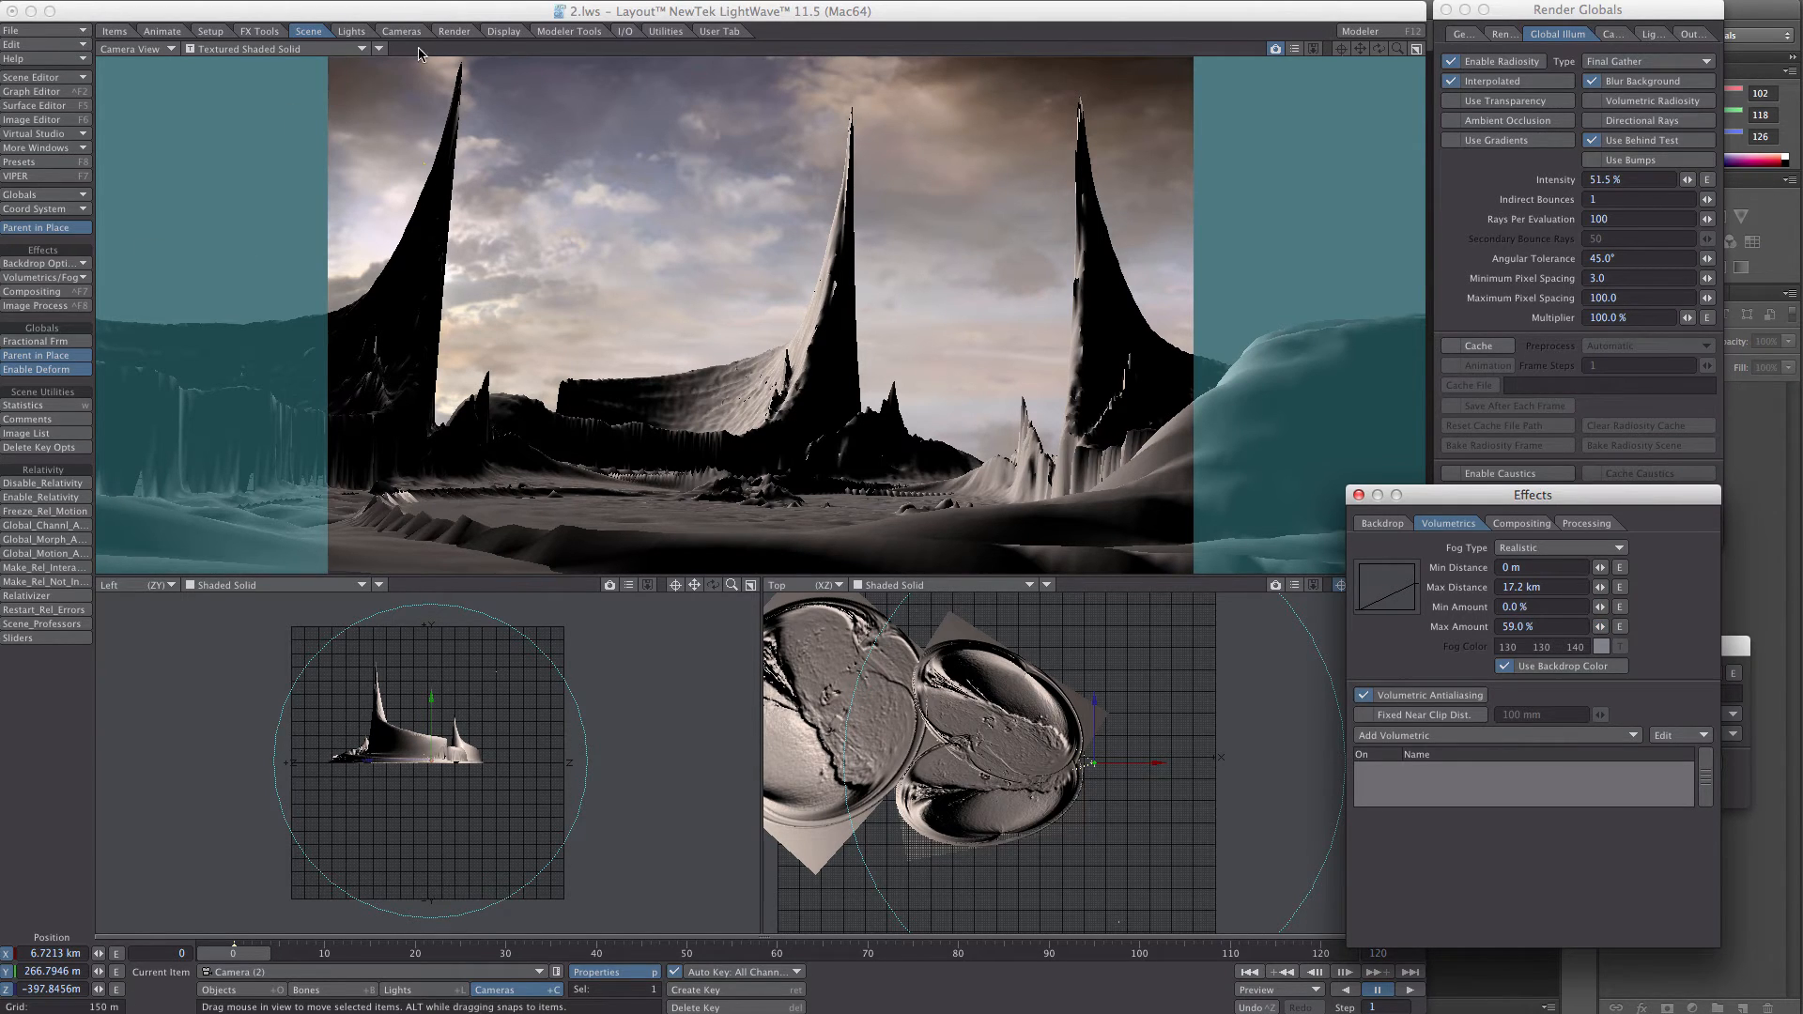
- Render the current frame with the realistic fog, inspect the image and close it
left_click(454, 31)
left_click(44, 276)
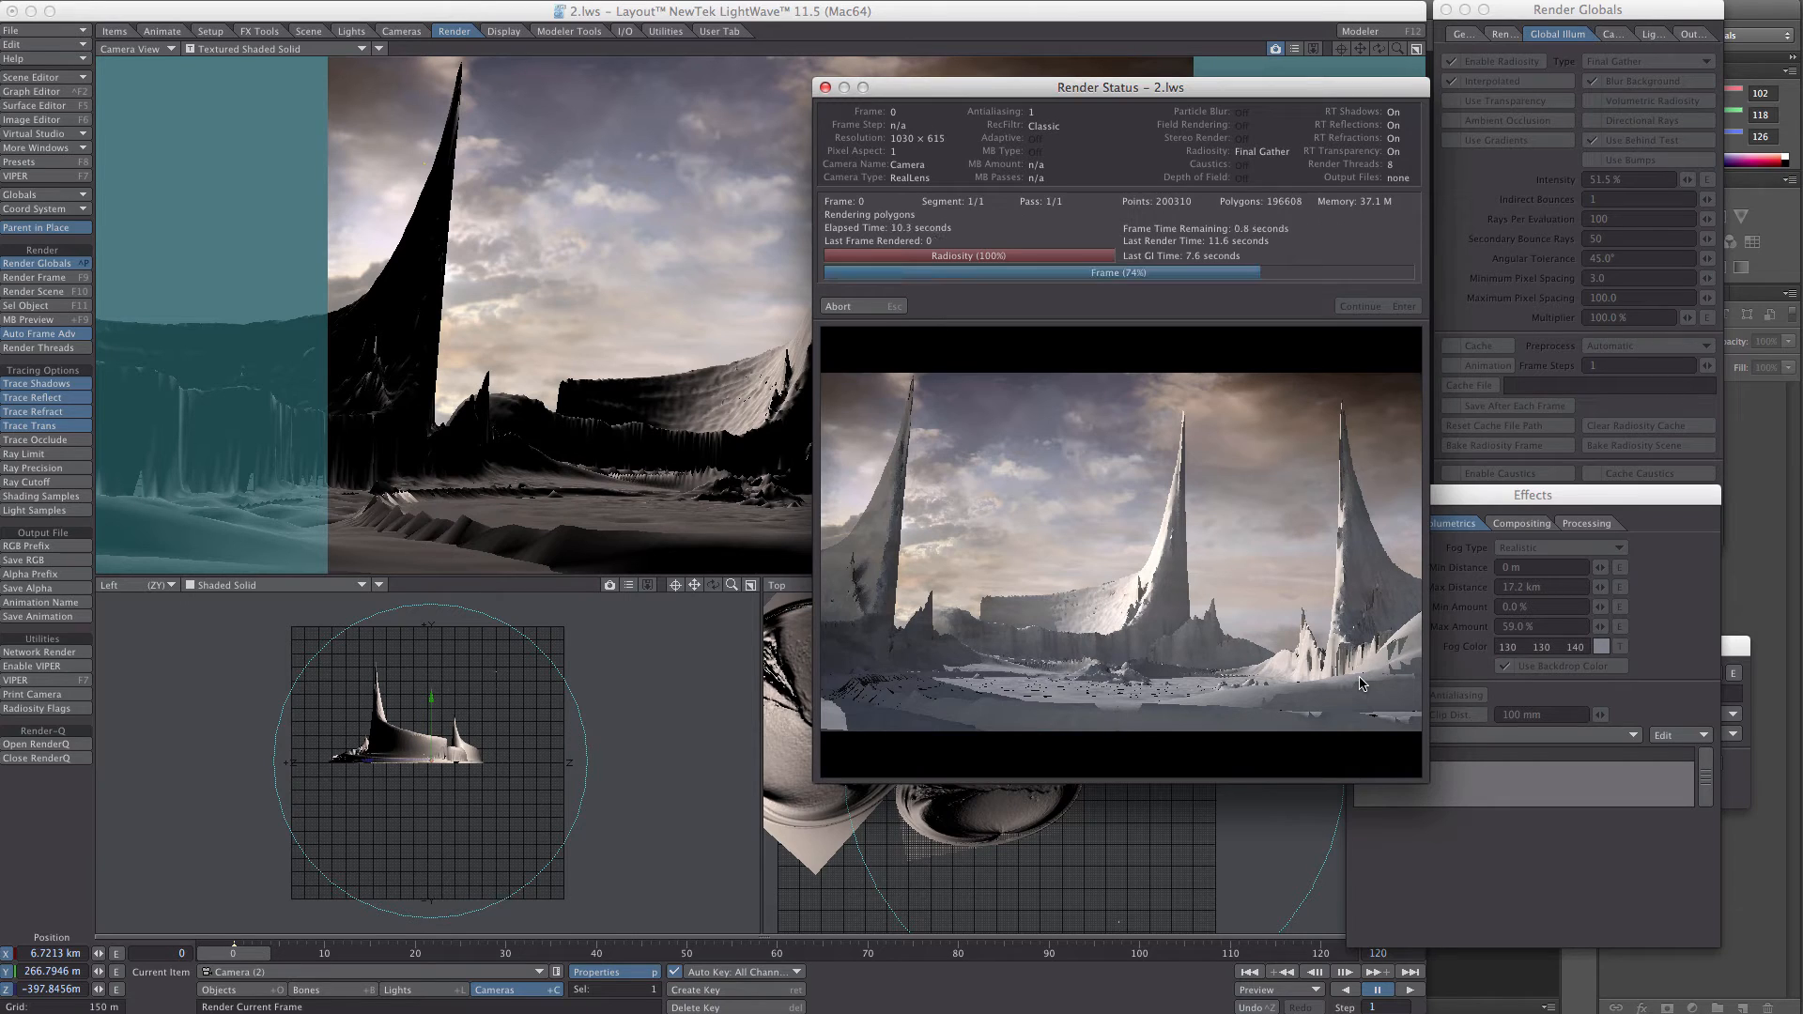
left_click(1377, 306)
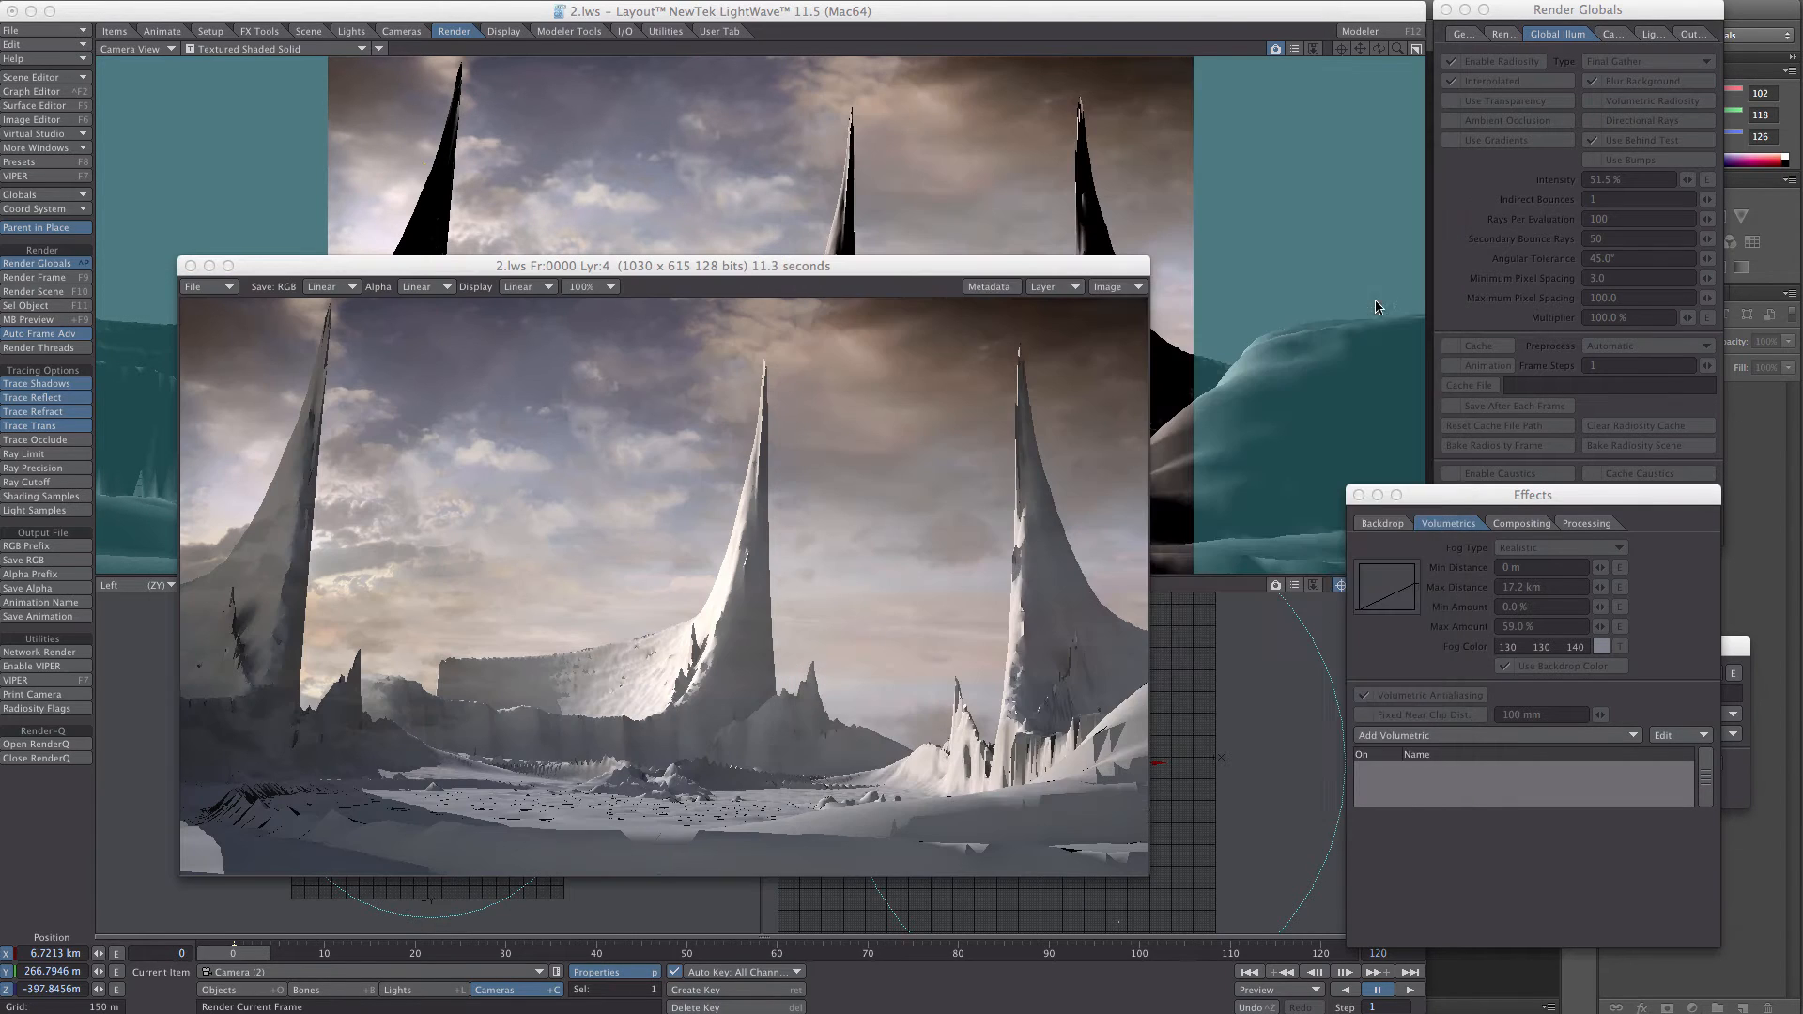
left_click_drag(831, 273, 867, 287)
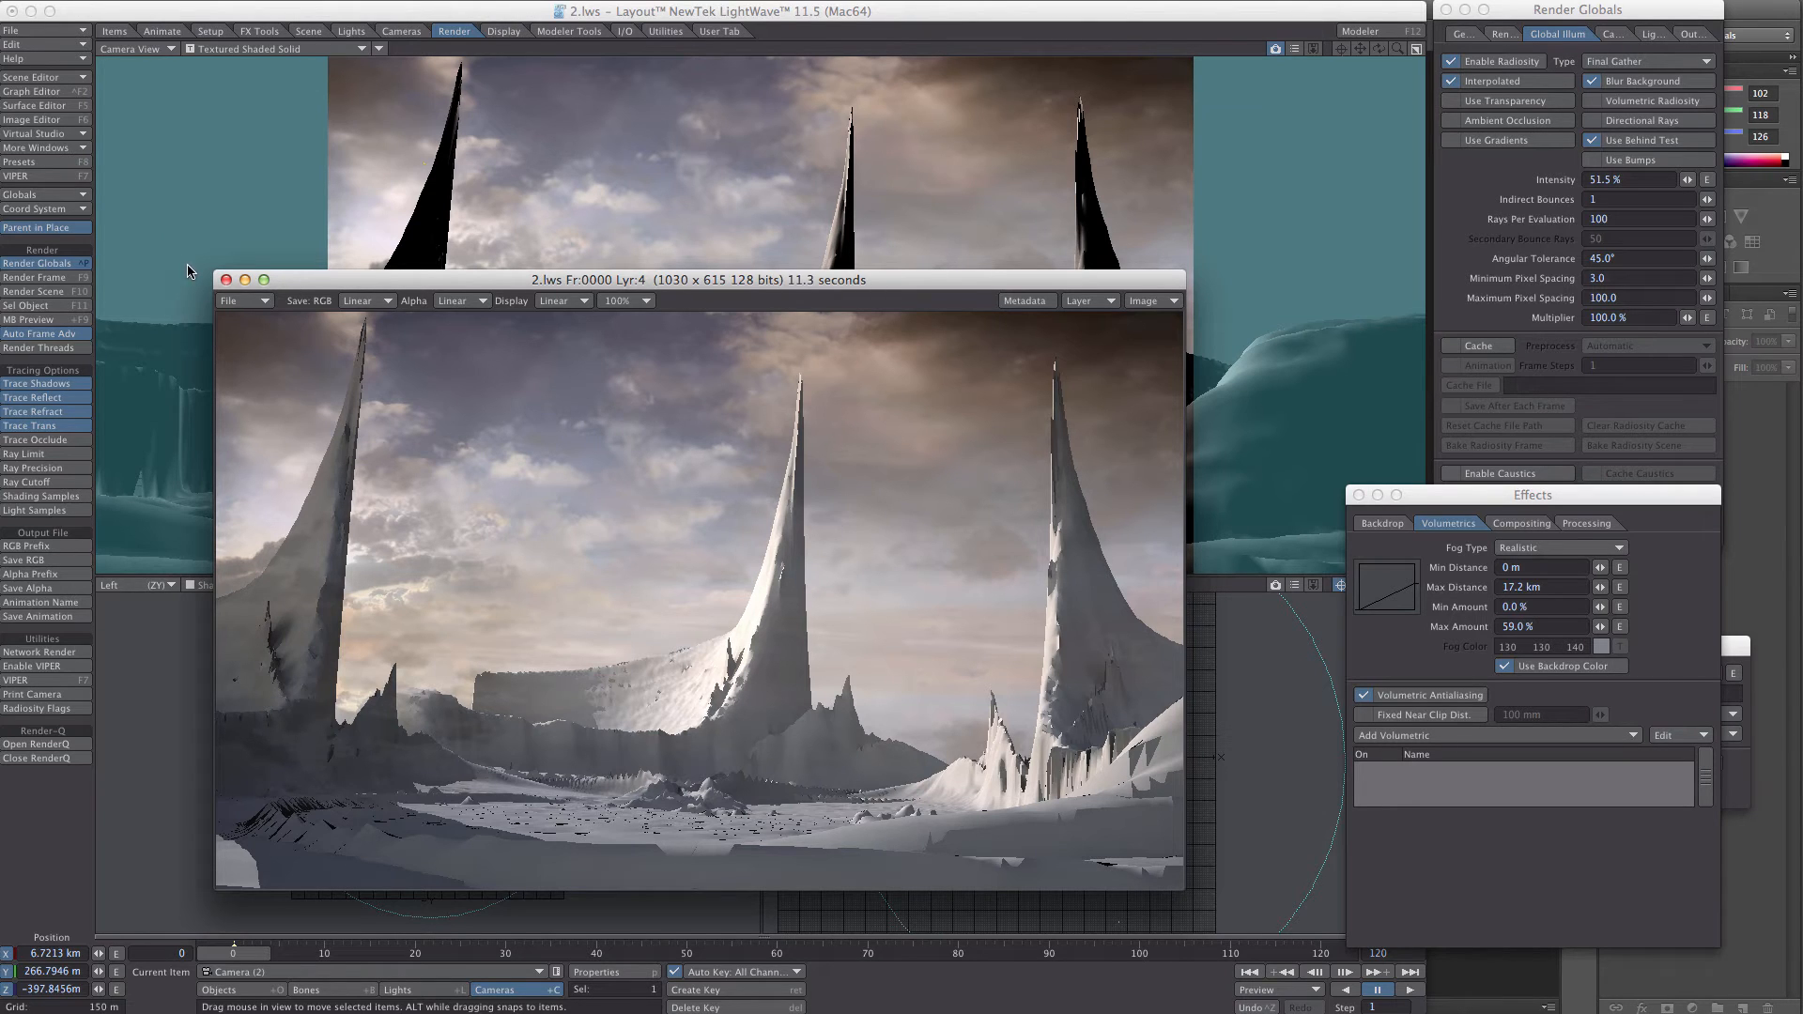
left_click(225, 280)
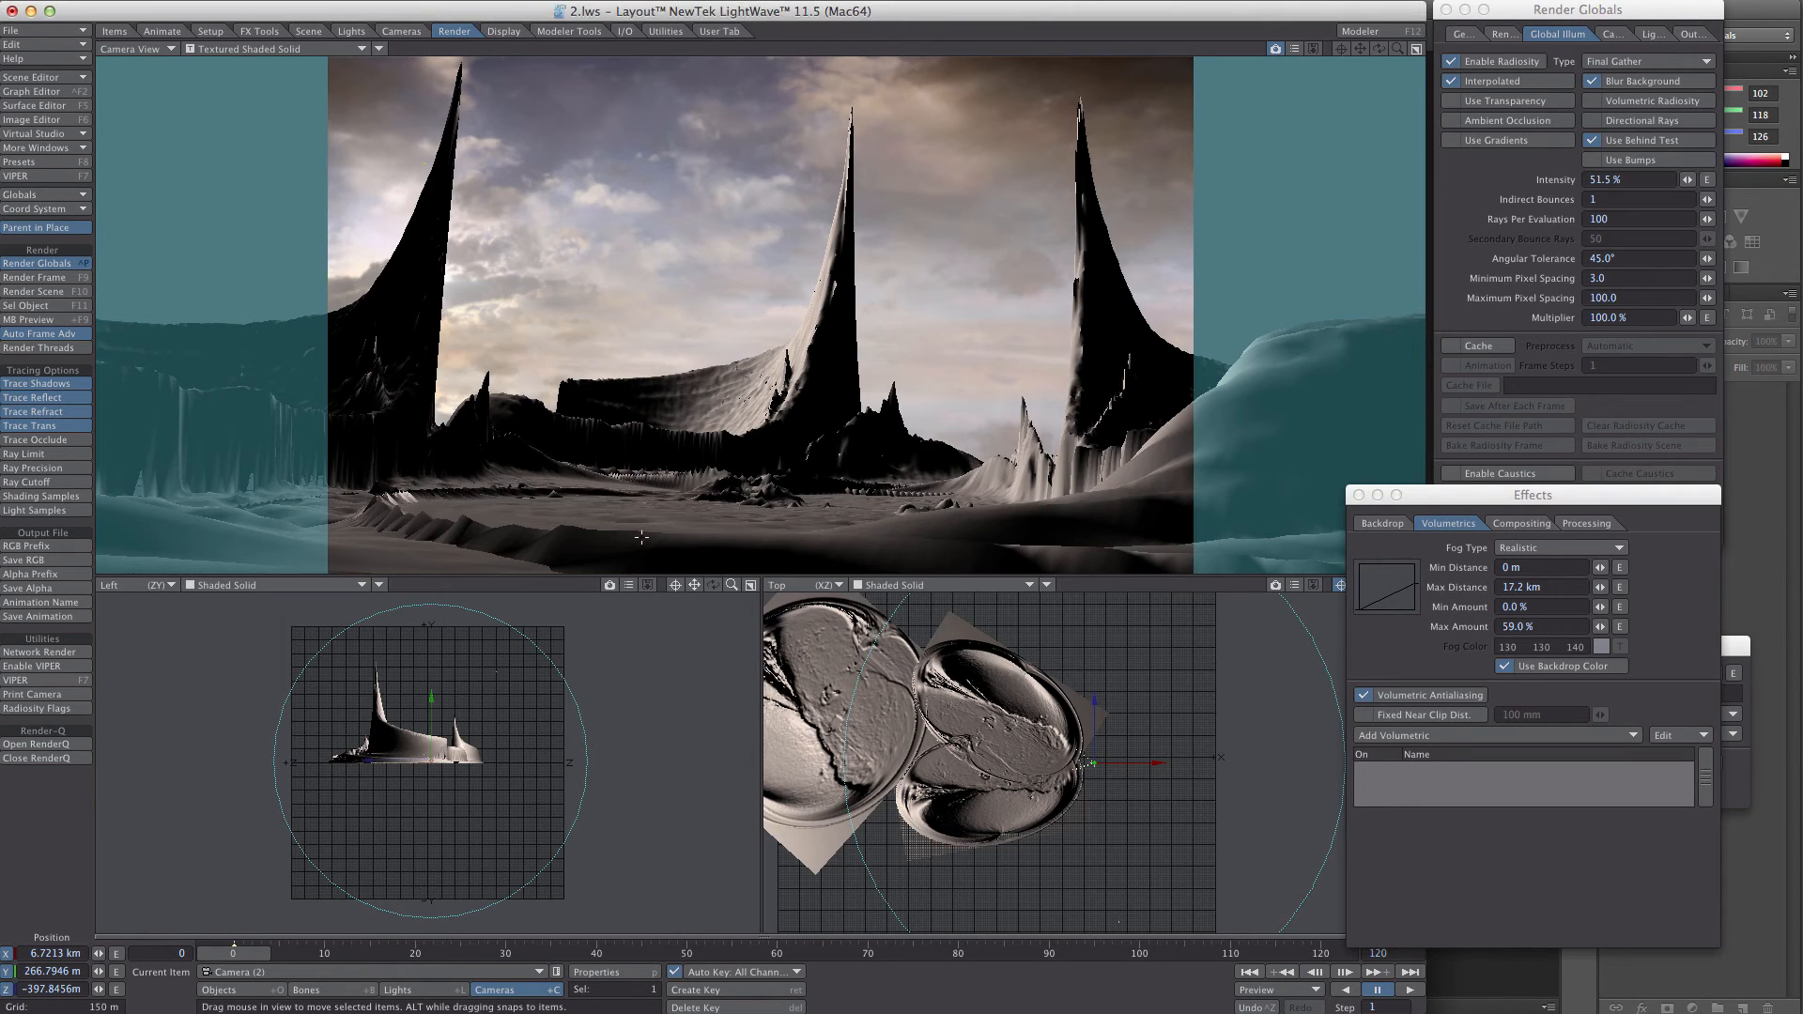
- Select the ground2 object, check the fog options in its render properties and close them
left_click(246, 988)
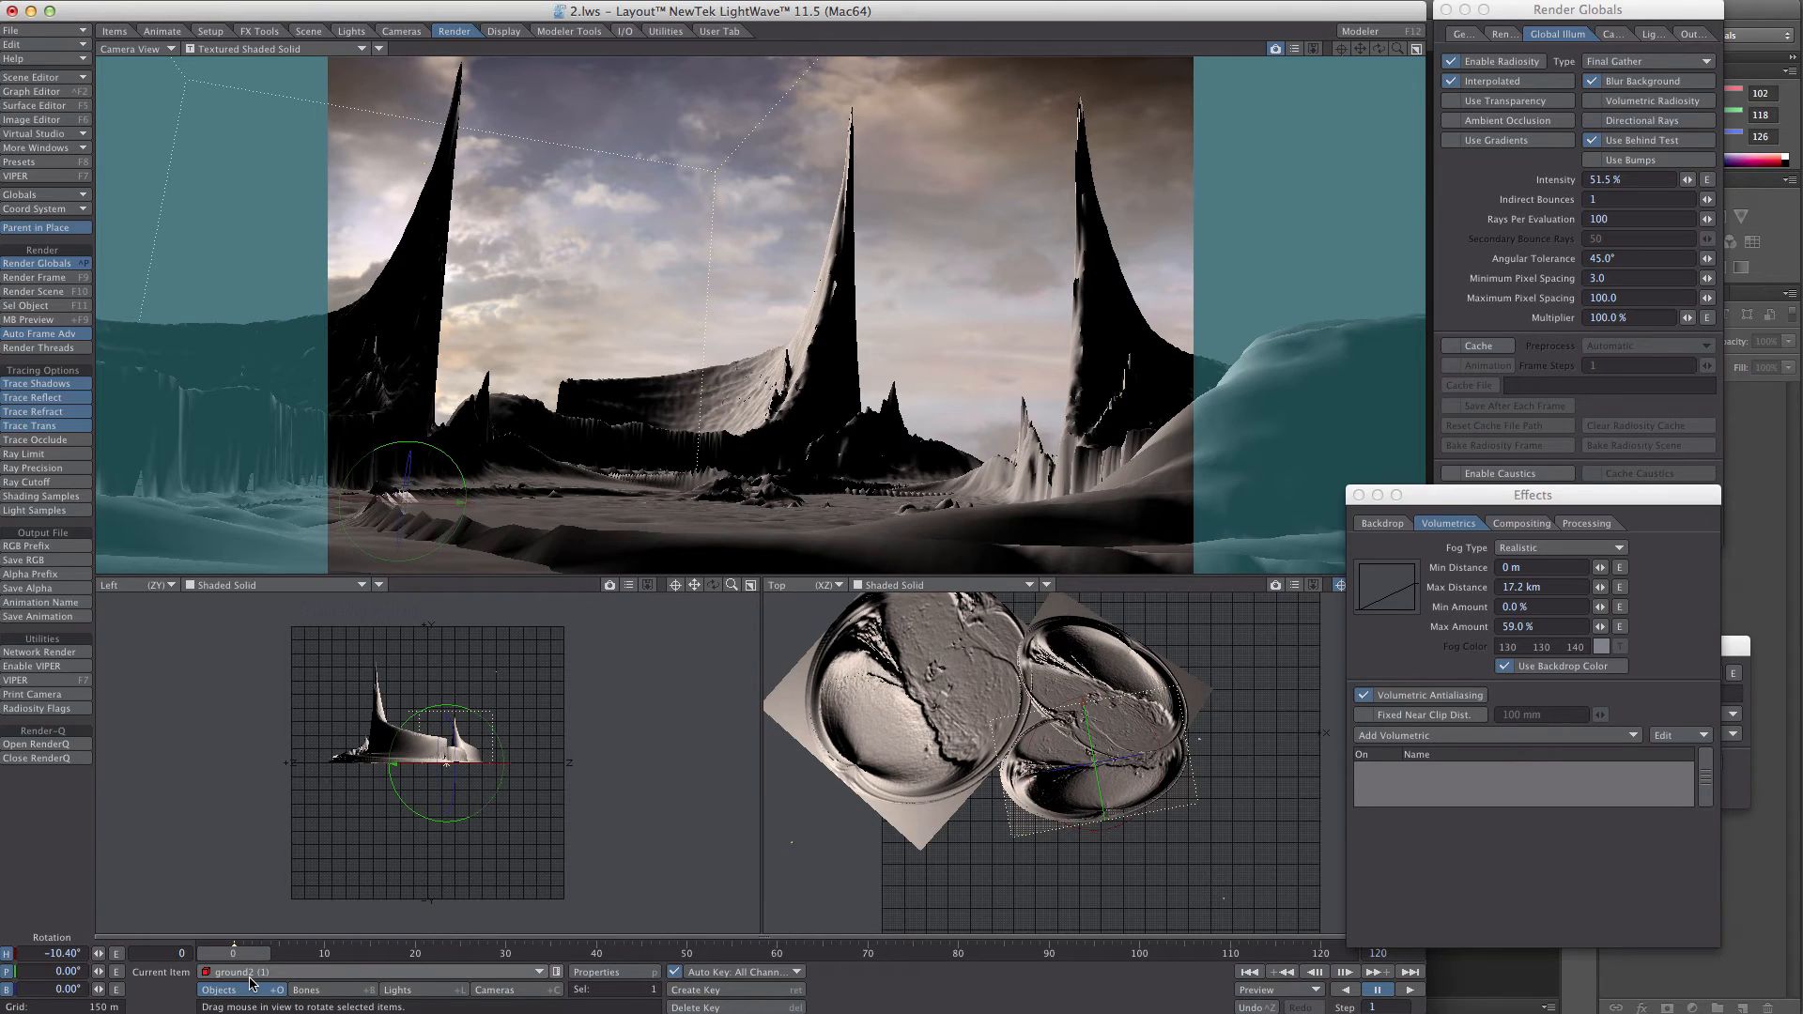
left_click(250, 976)
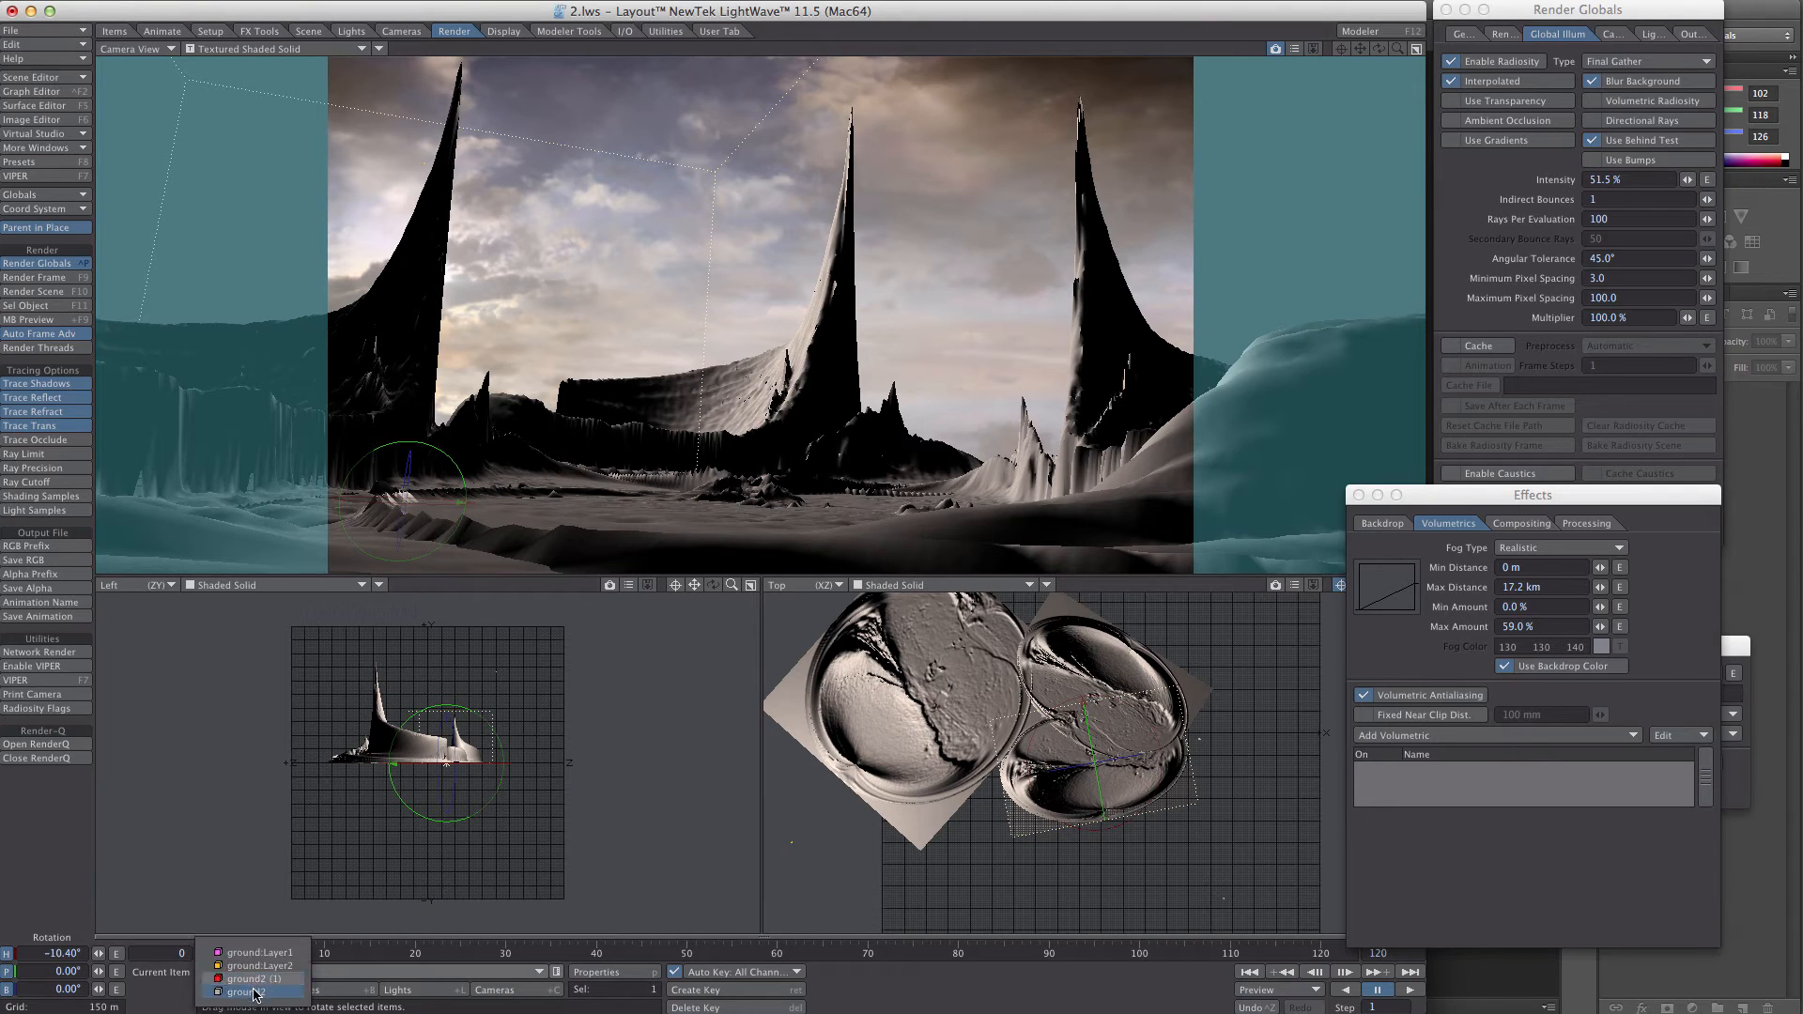
left_click(252, 992)
left_click(612, 972)
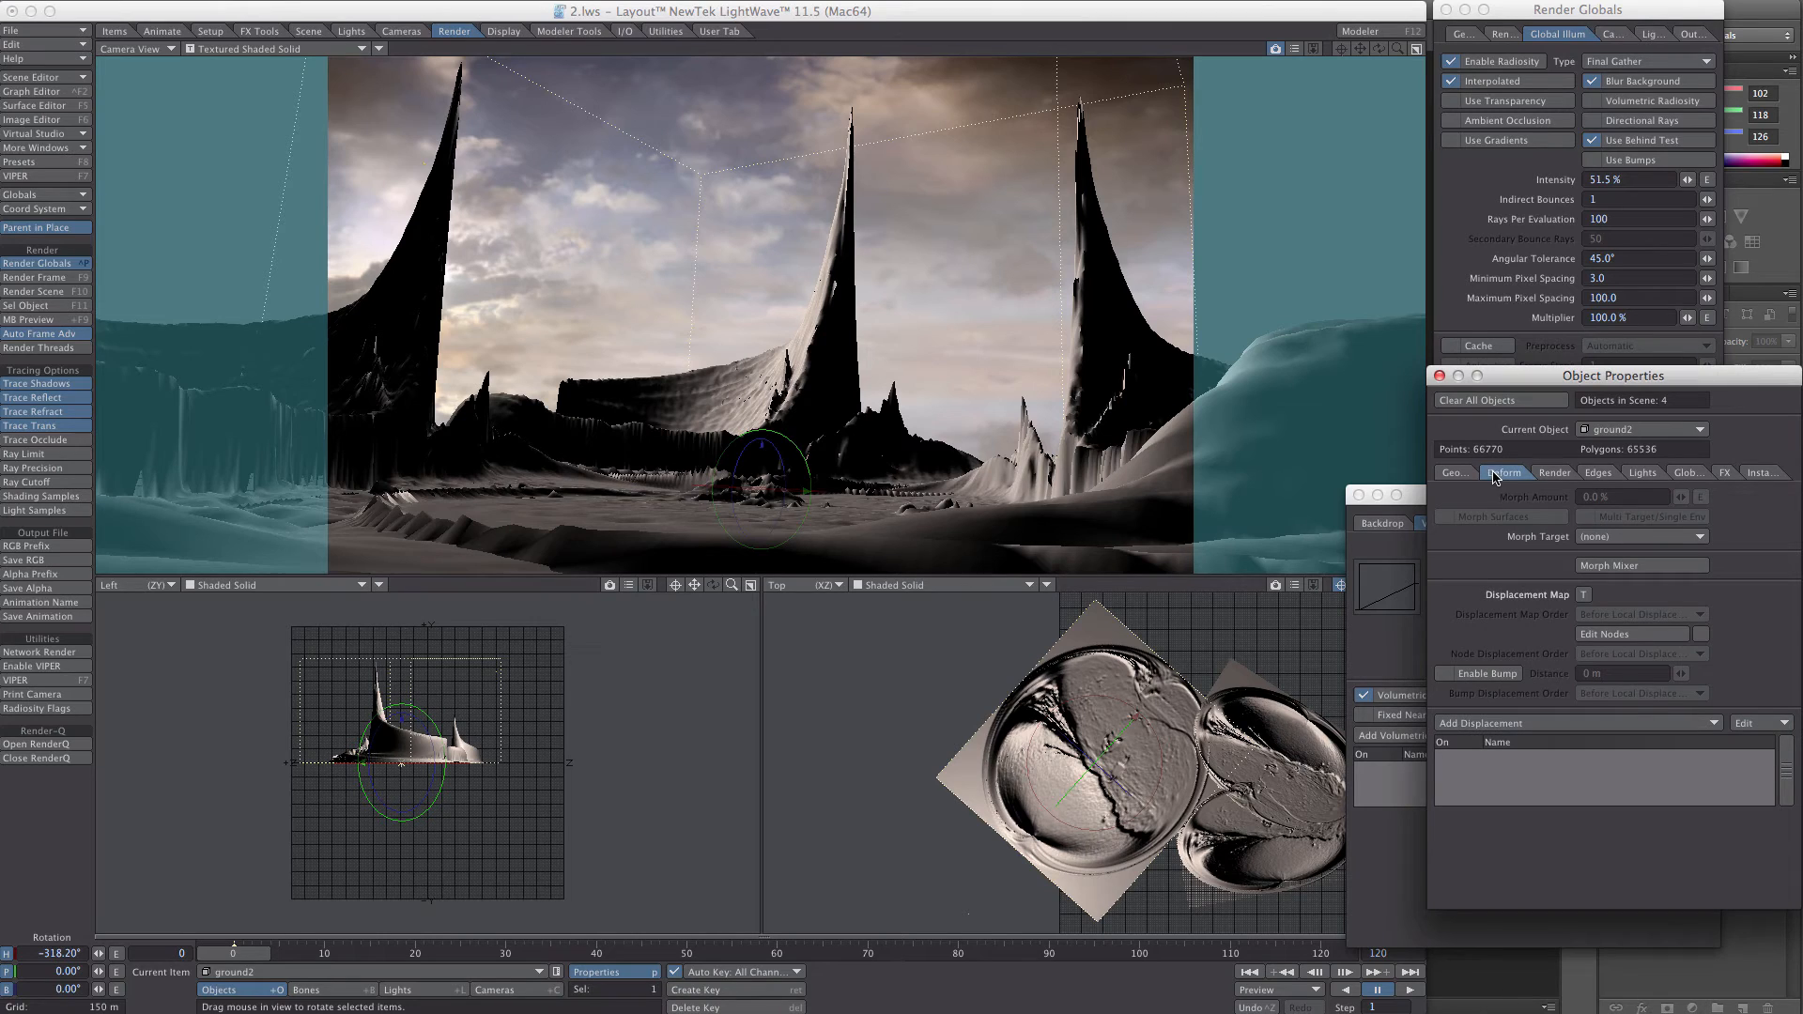
left_click(1553, 472)
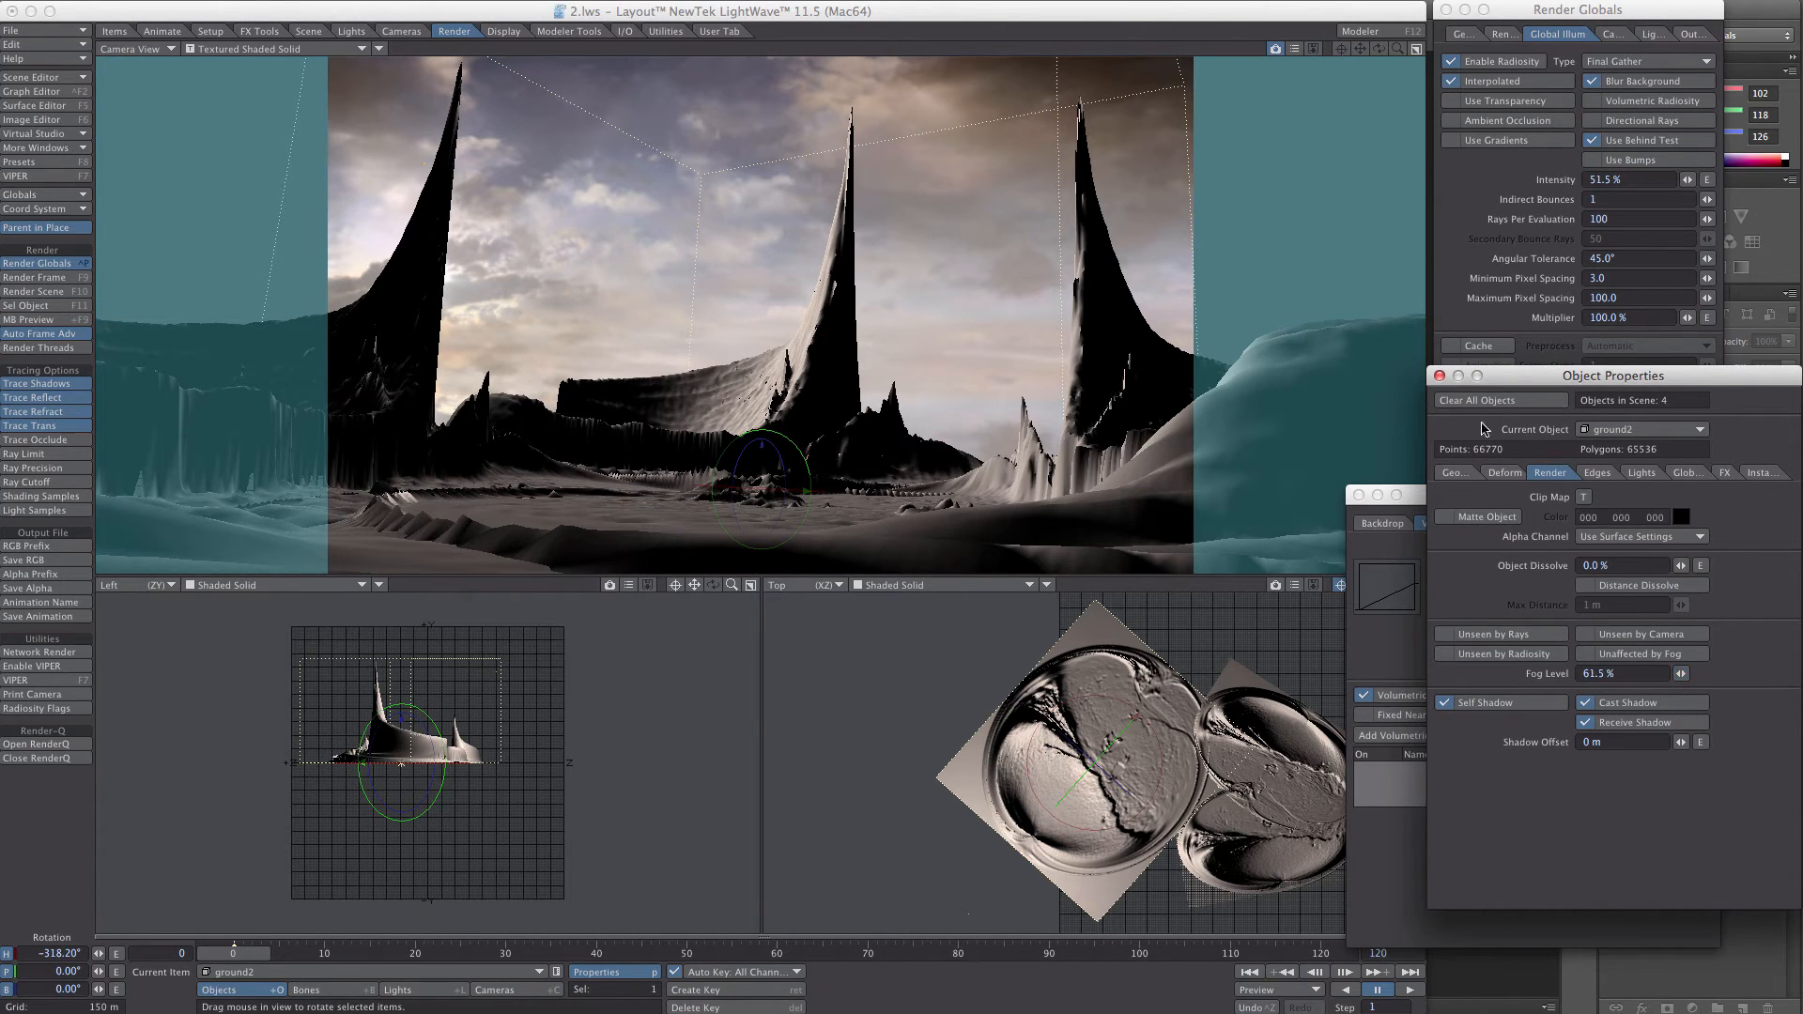
left_click(1439, 375)
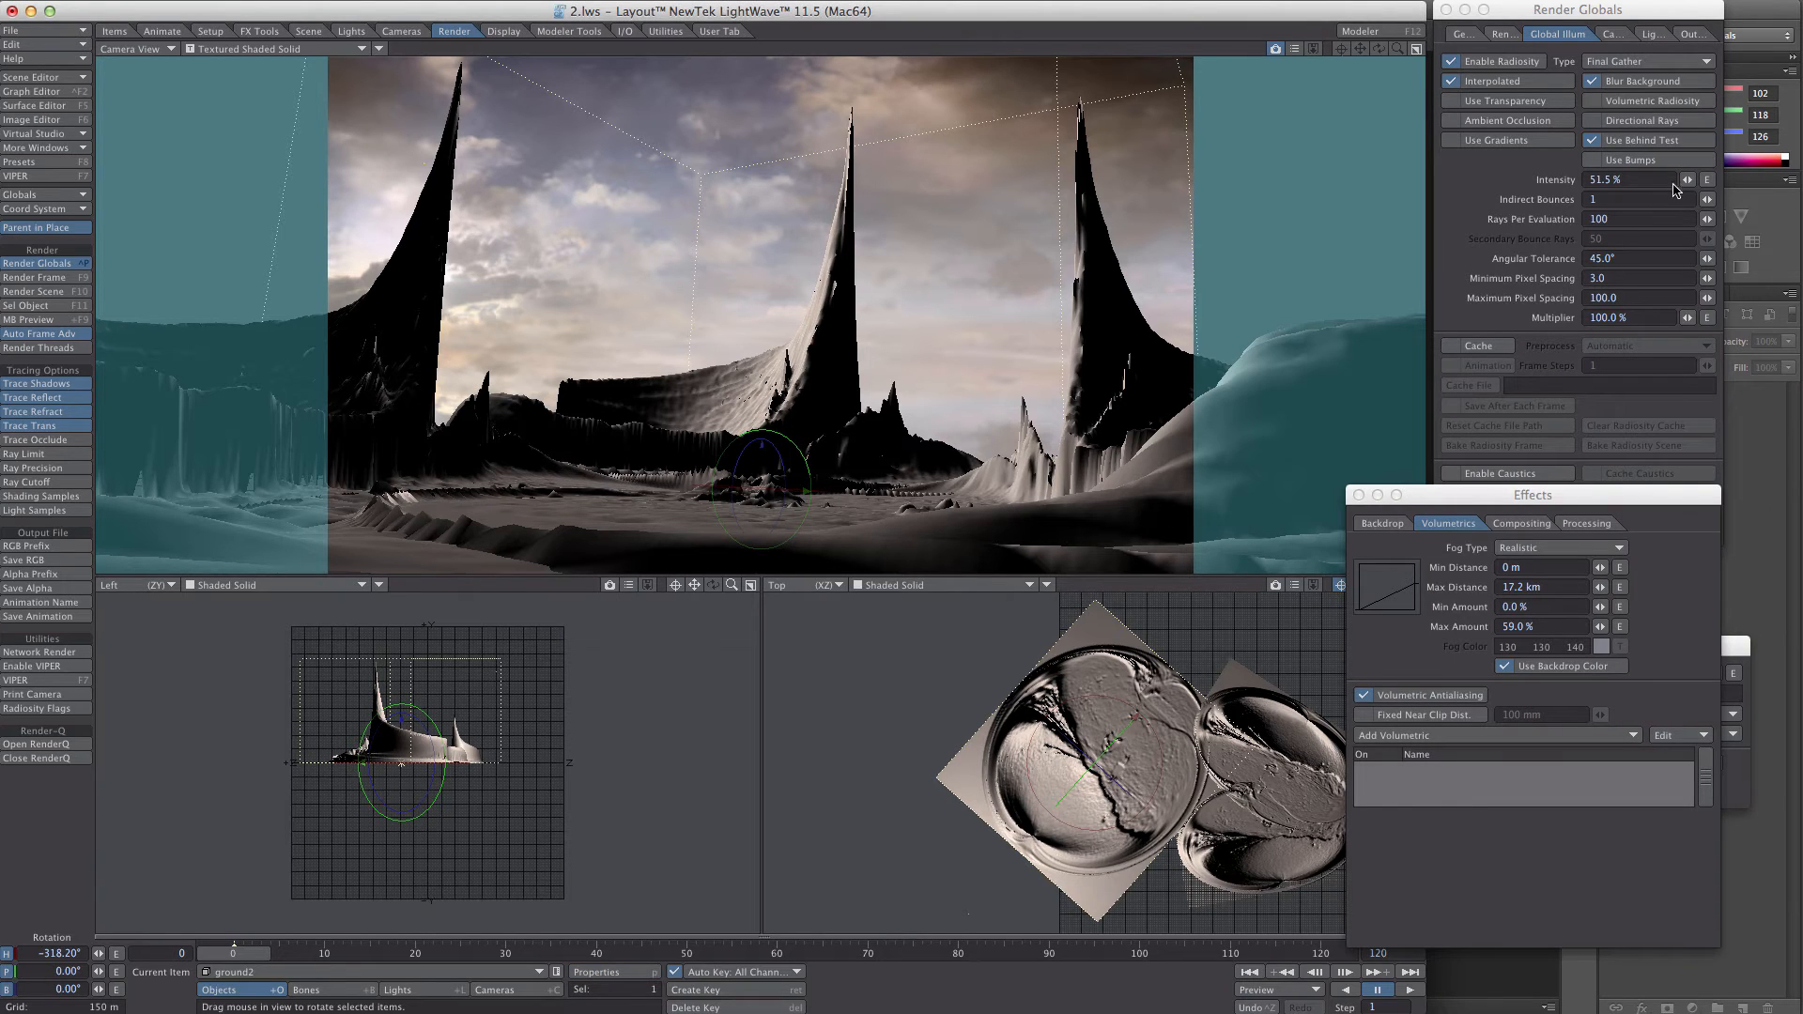
- Lower the radiosity intensity to 45.5%, slightly reduce the fog's maximum amount and close the Effects window
left_click_drag(1687, 179, 1683, 180)
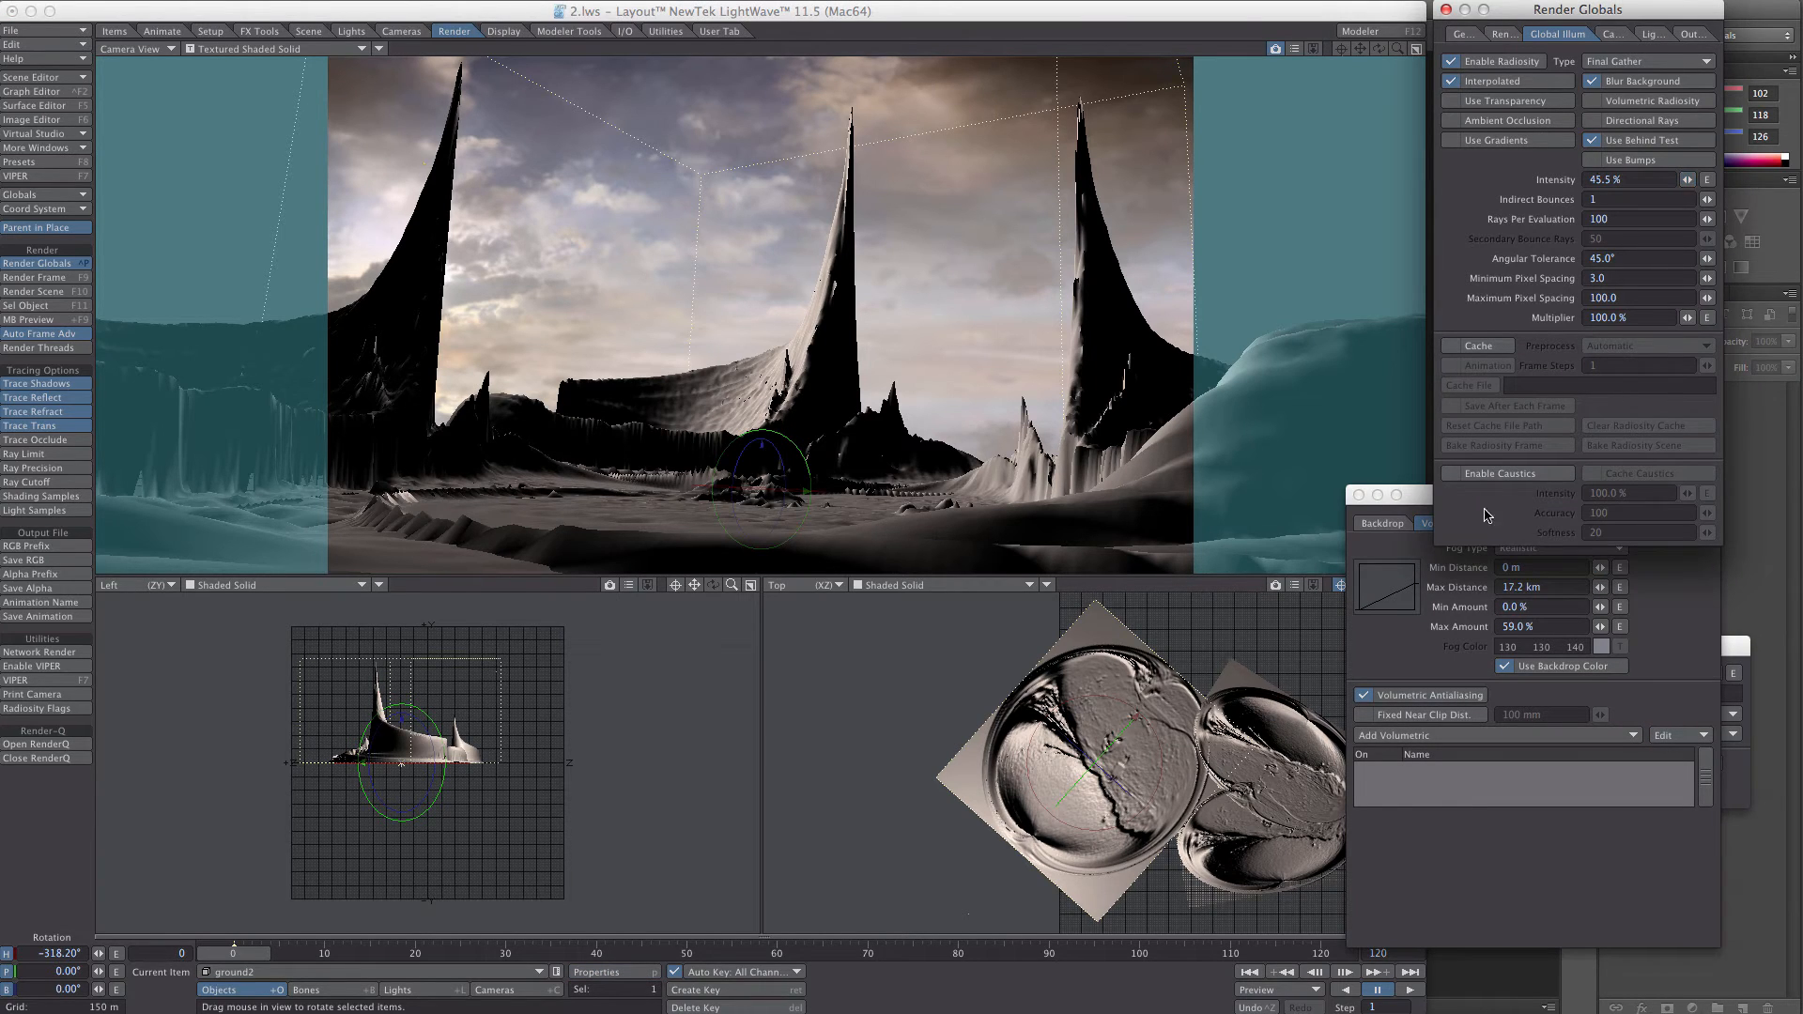
left_click_drag(1428, 497, 1462, 533)
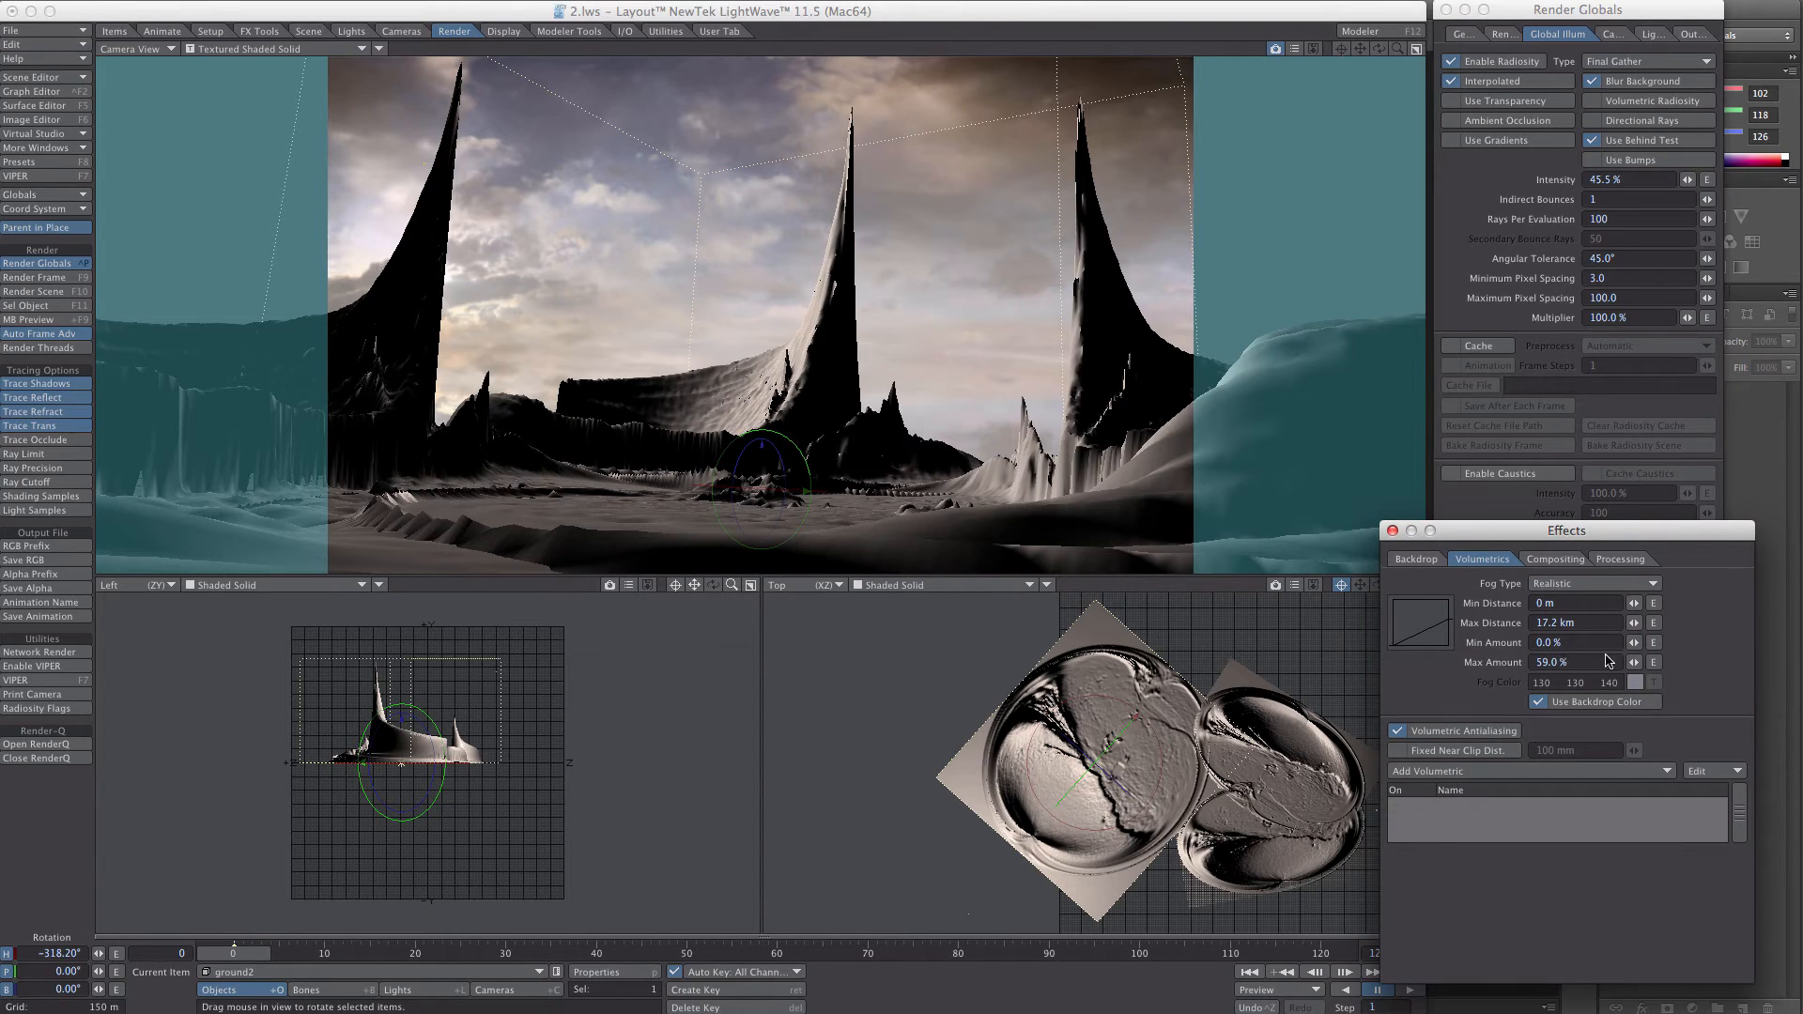
left_click_drag(1644, 663, 1641, 665)
left_click(1393, 532)
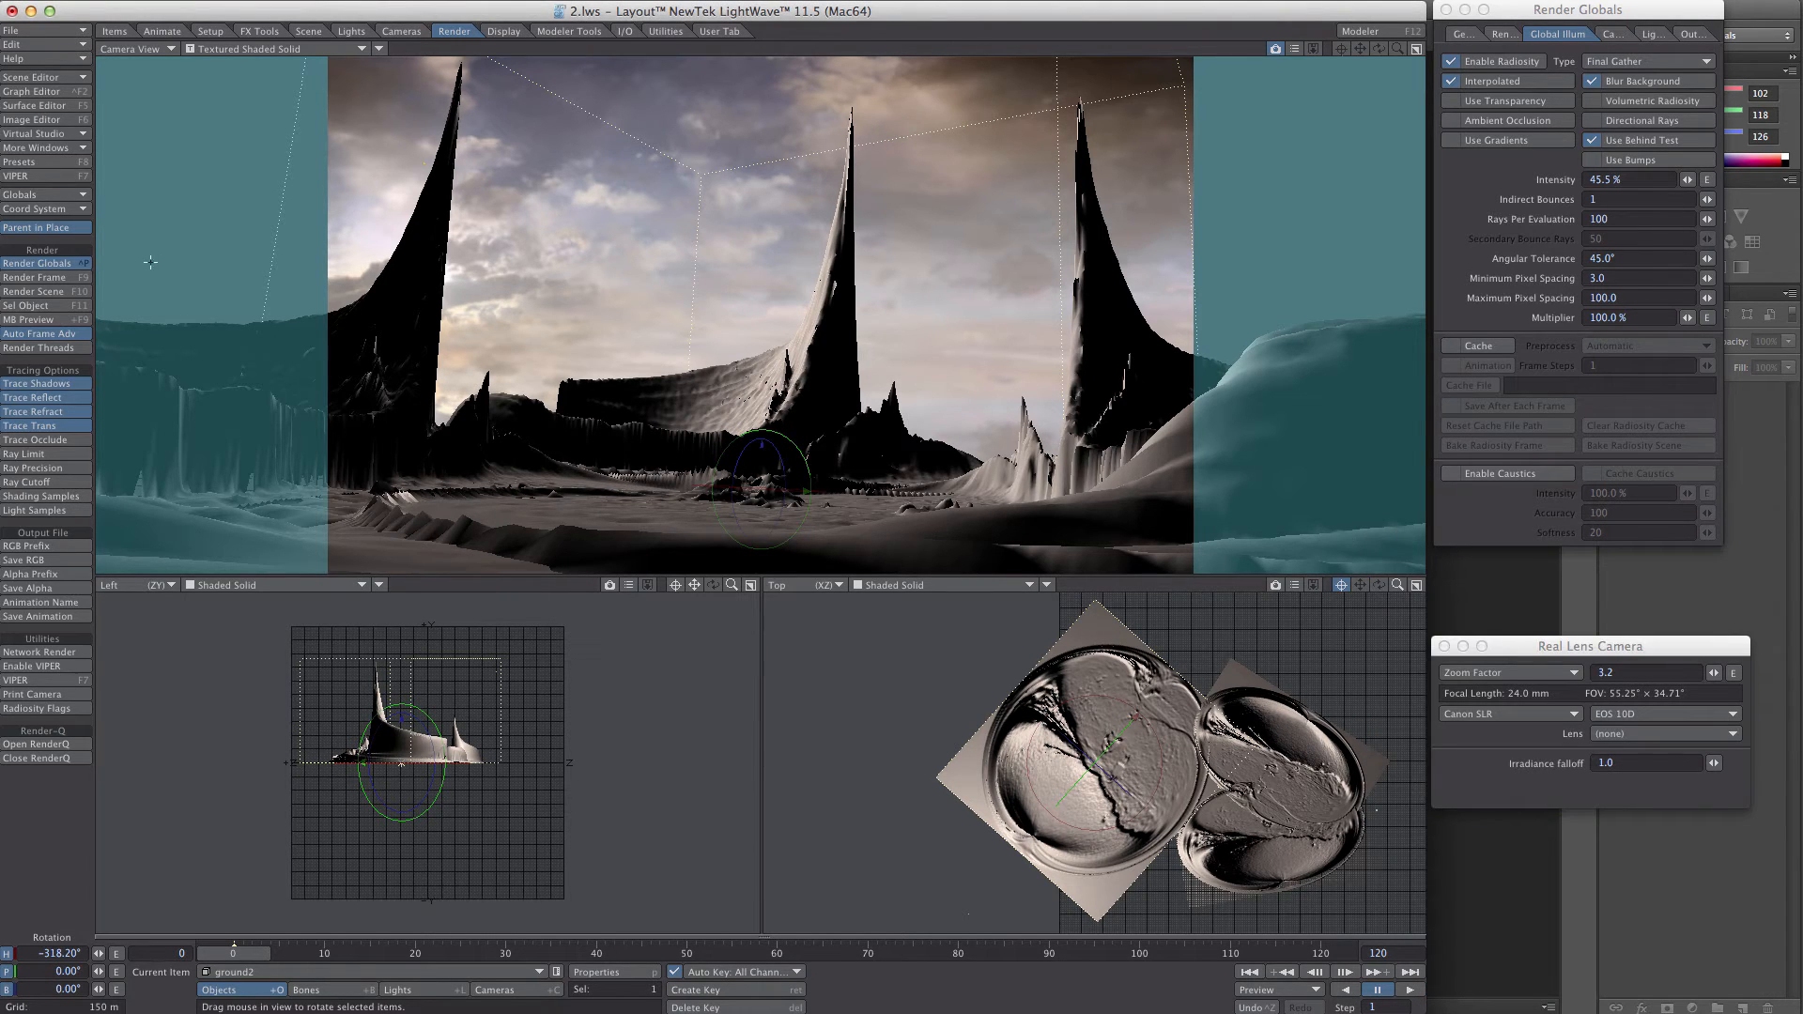
- Render the current frame with the reduced radiosity and fog, inspect the image and close it
left_click(42, 277)
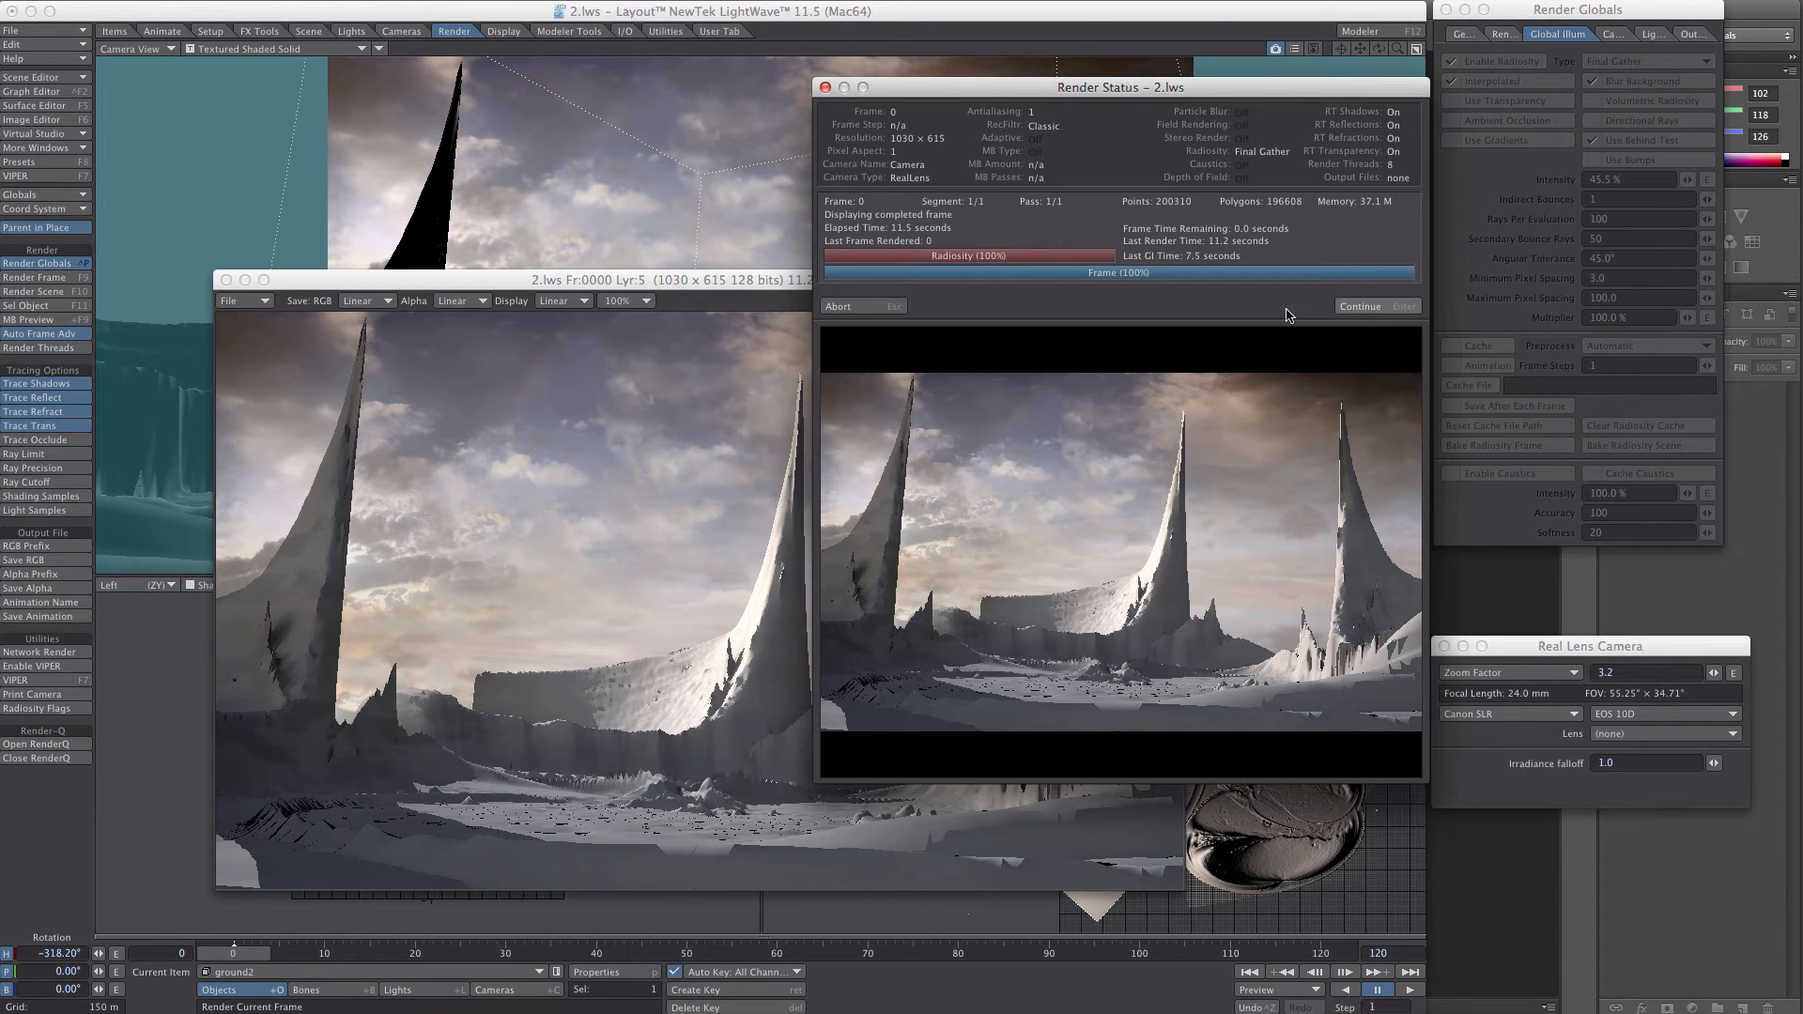
left_click(1360, 306)
left_click_drag(714, 286, 740, 292)
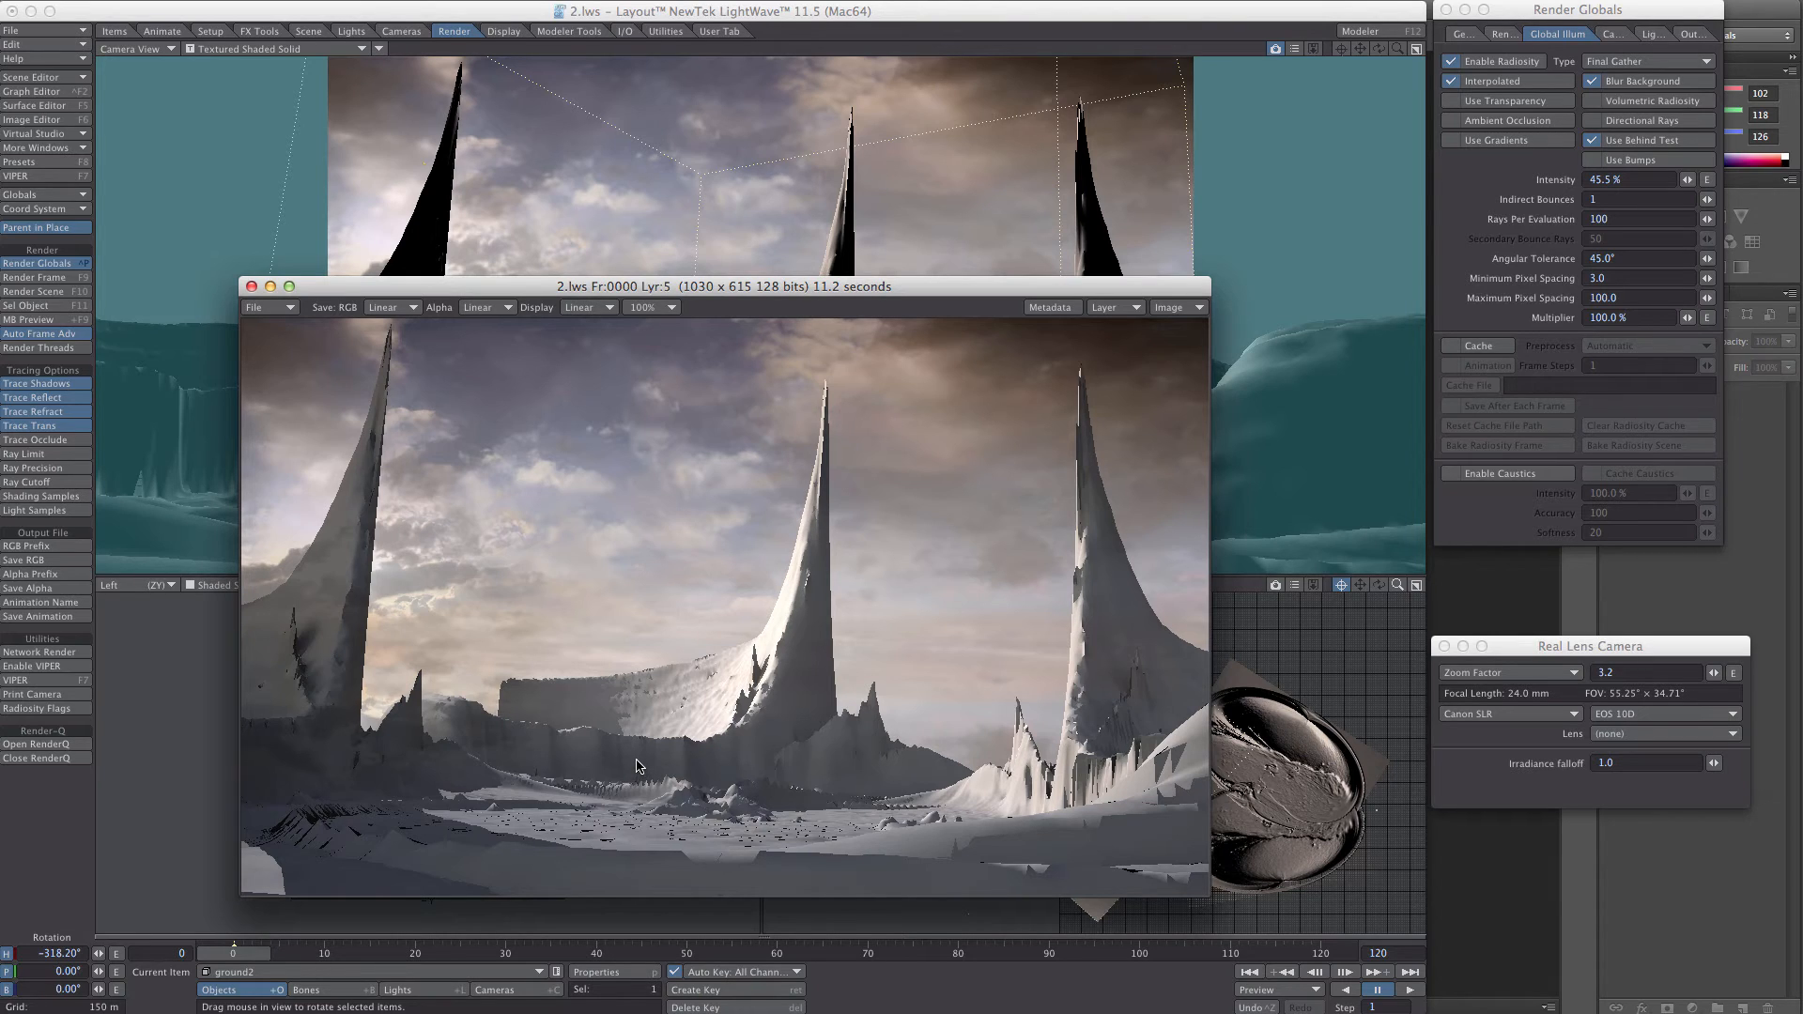
left_click(250, 287)
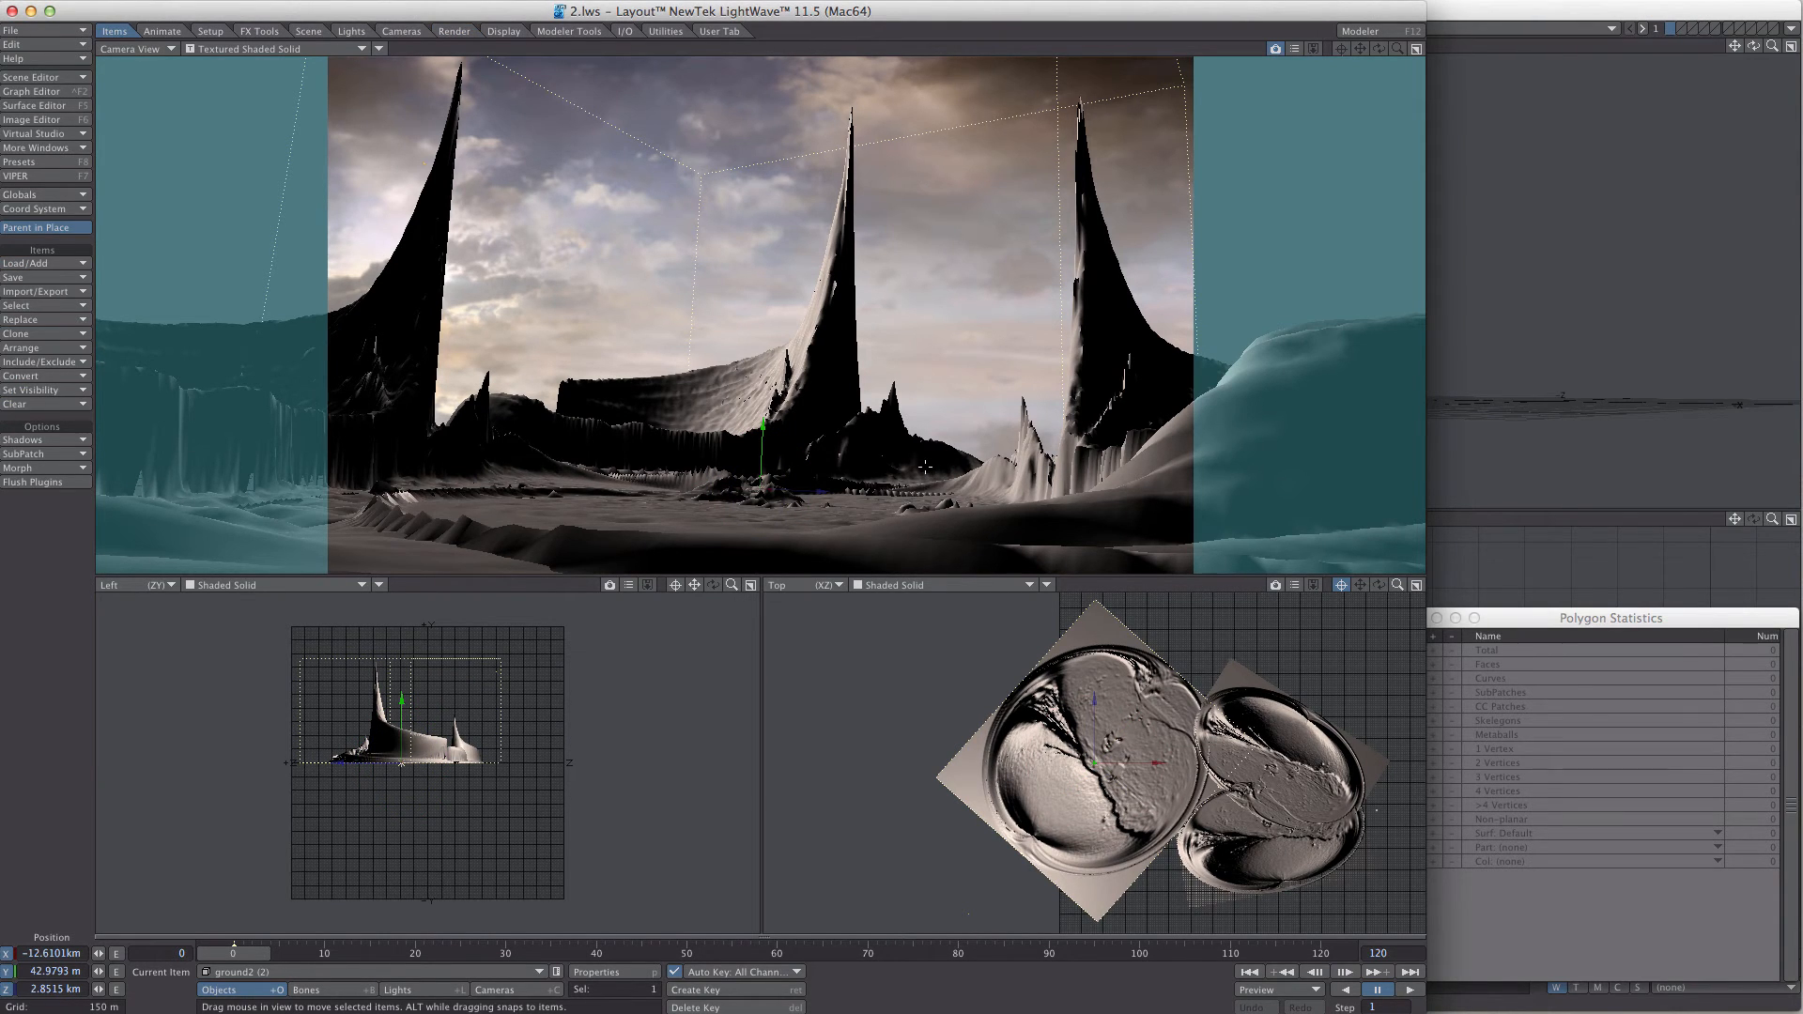
- Switch to Modeler and load the Cuiser.lwo spaceship, showing the whole model in the perspective views
left_click(1462, 19)
left_click(42, 32)
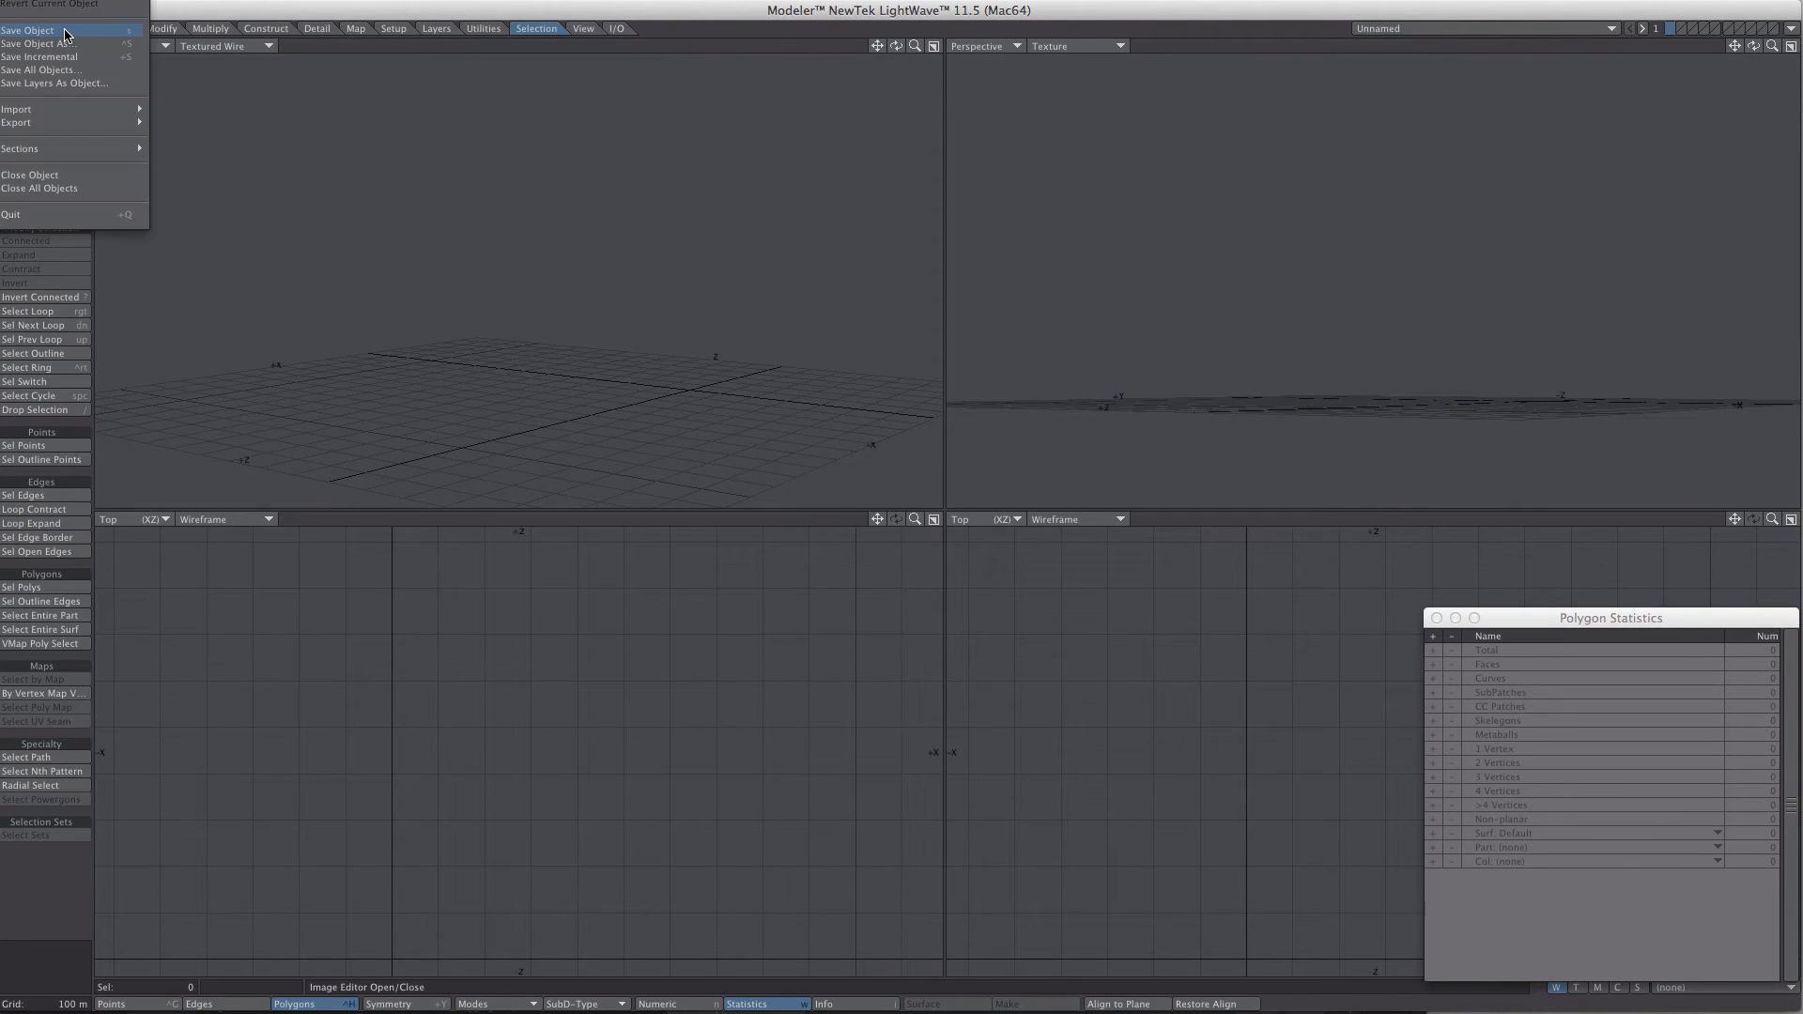
left_click(37, 5)
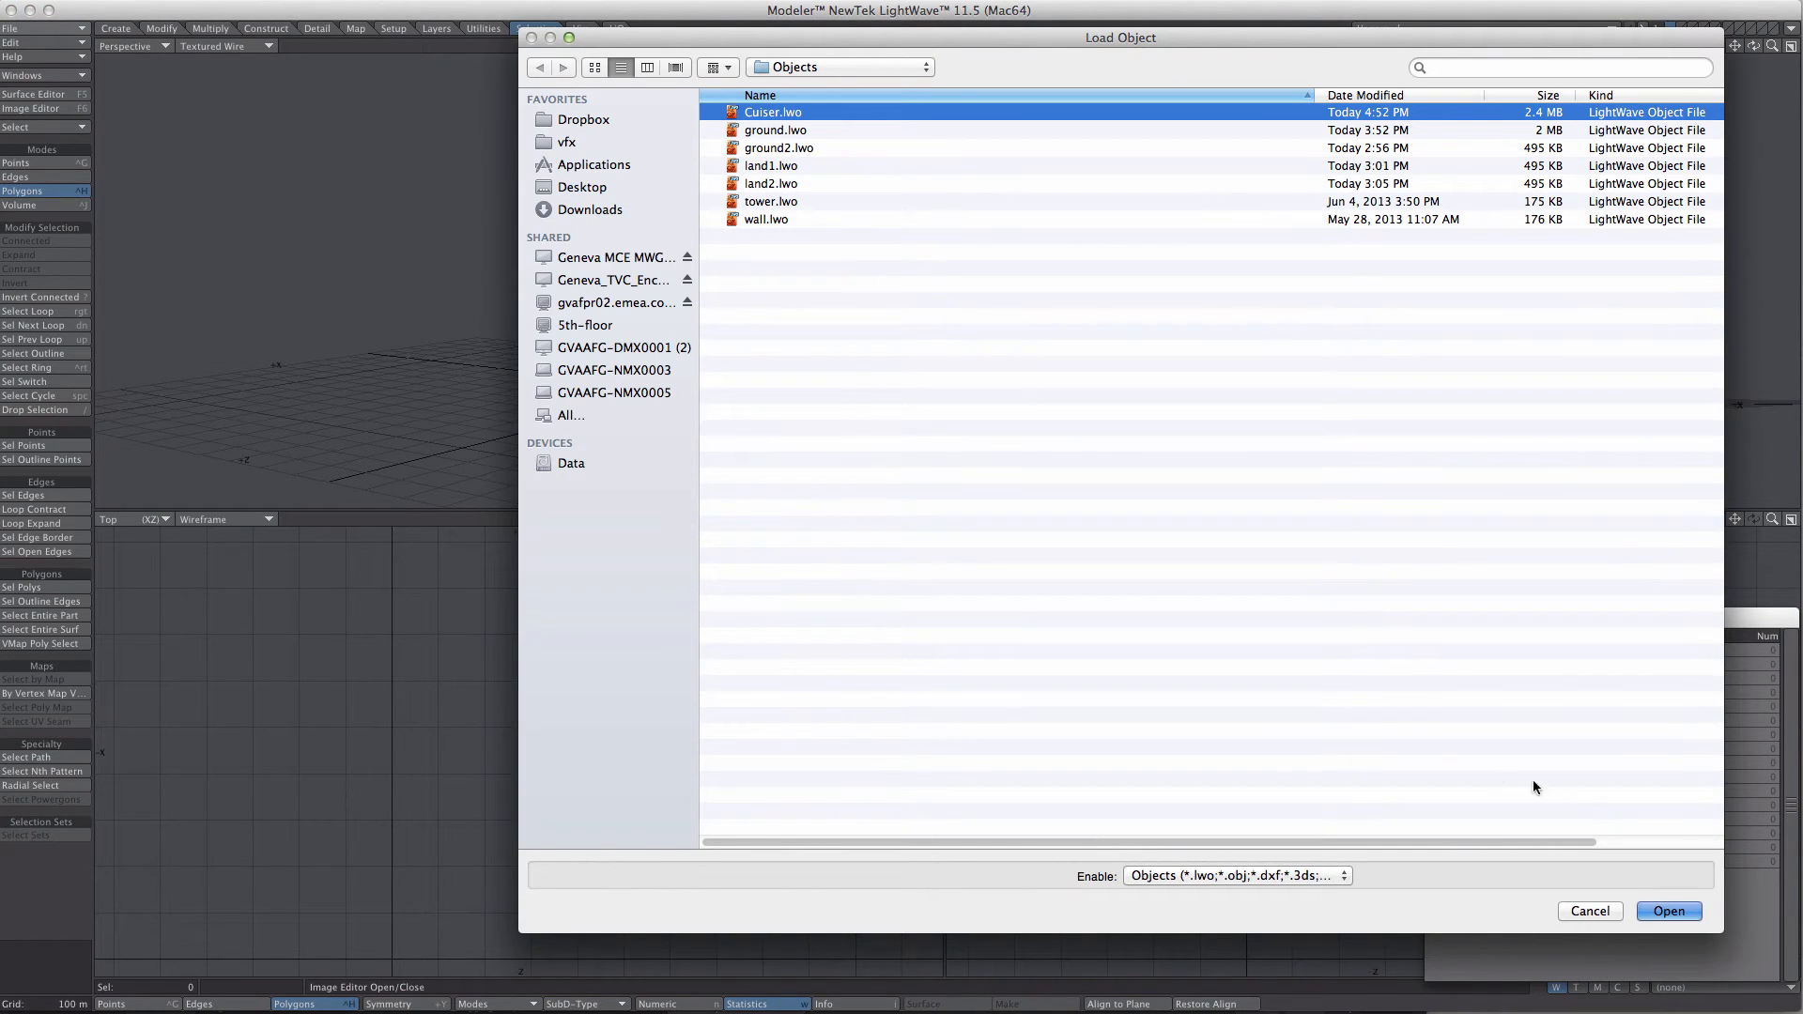
left_click(1669, 910)
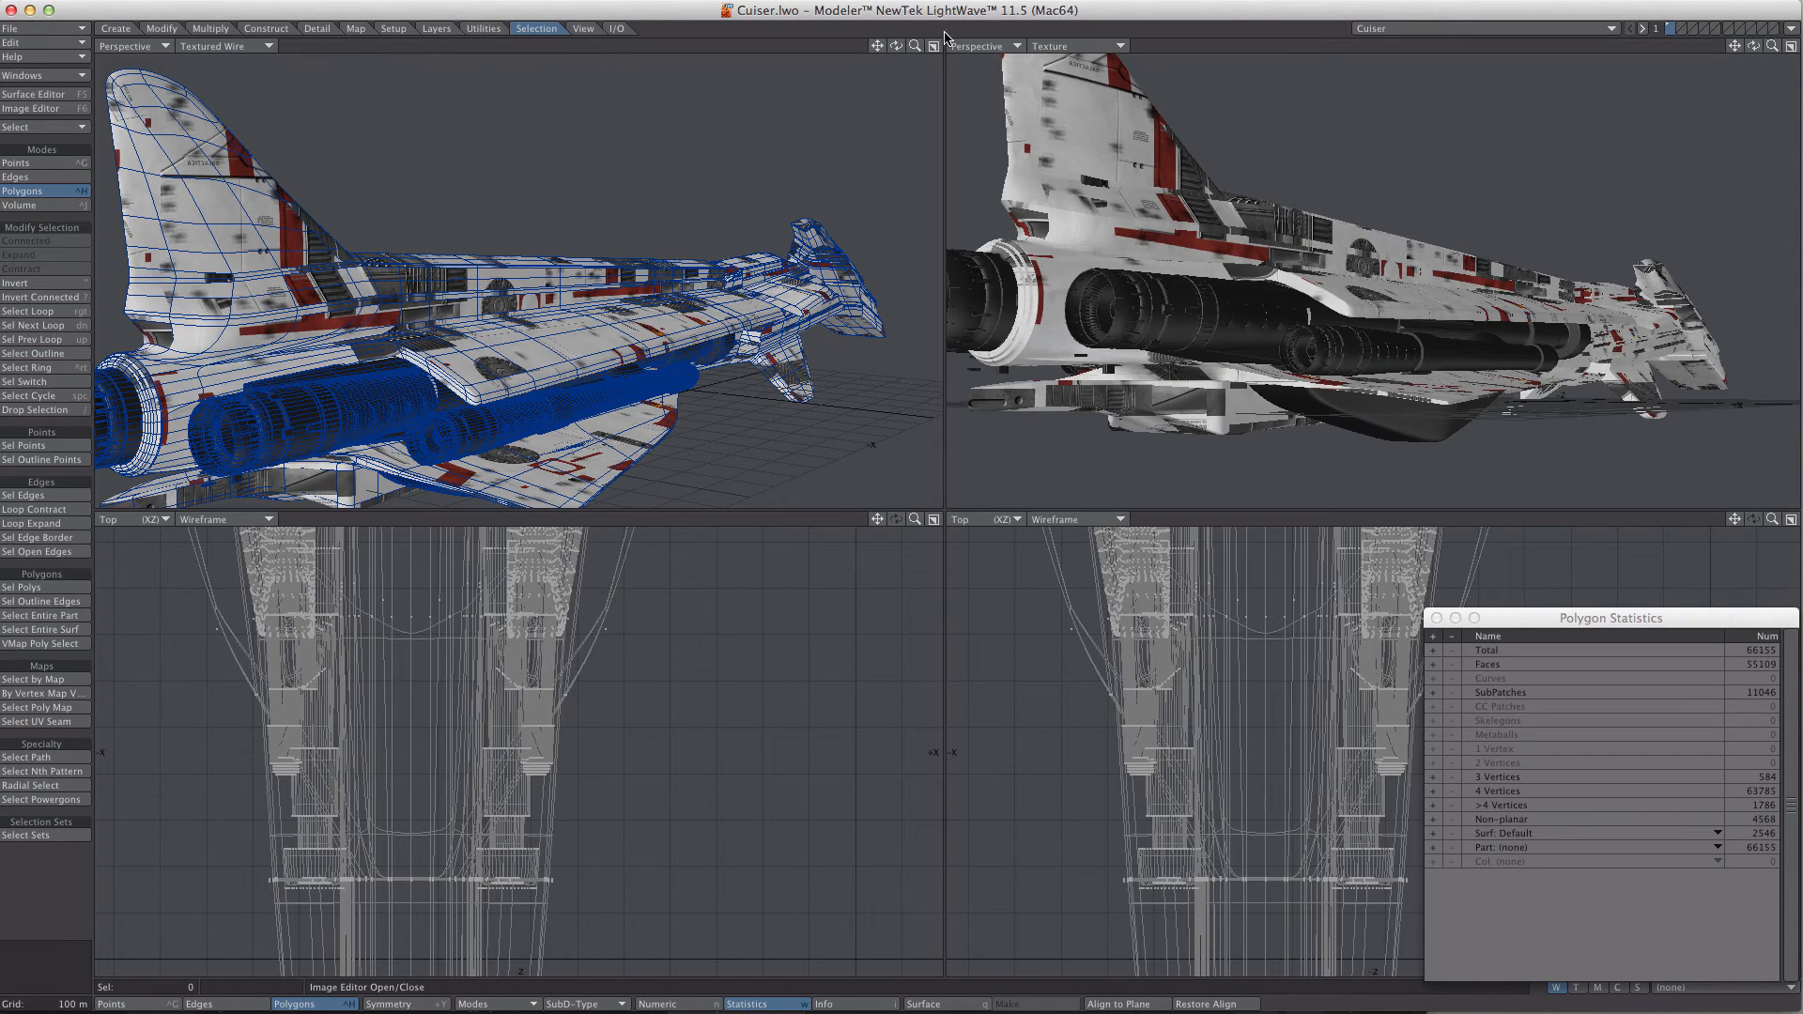
key("a")
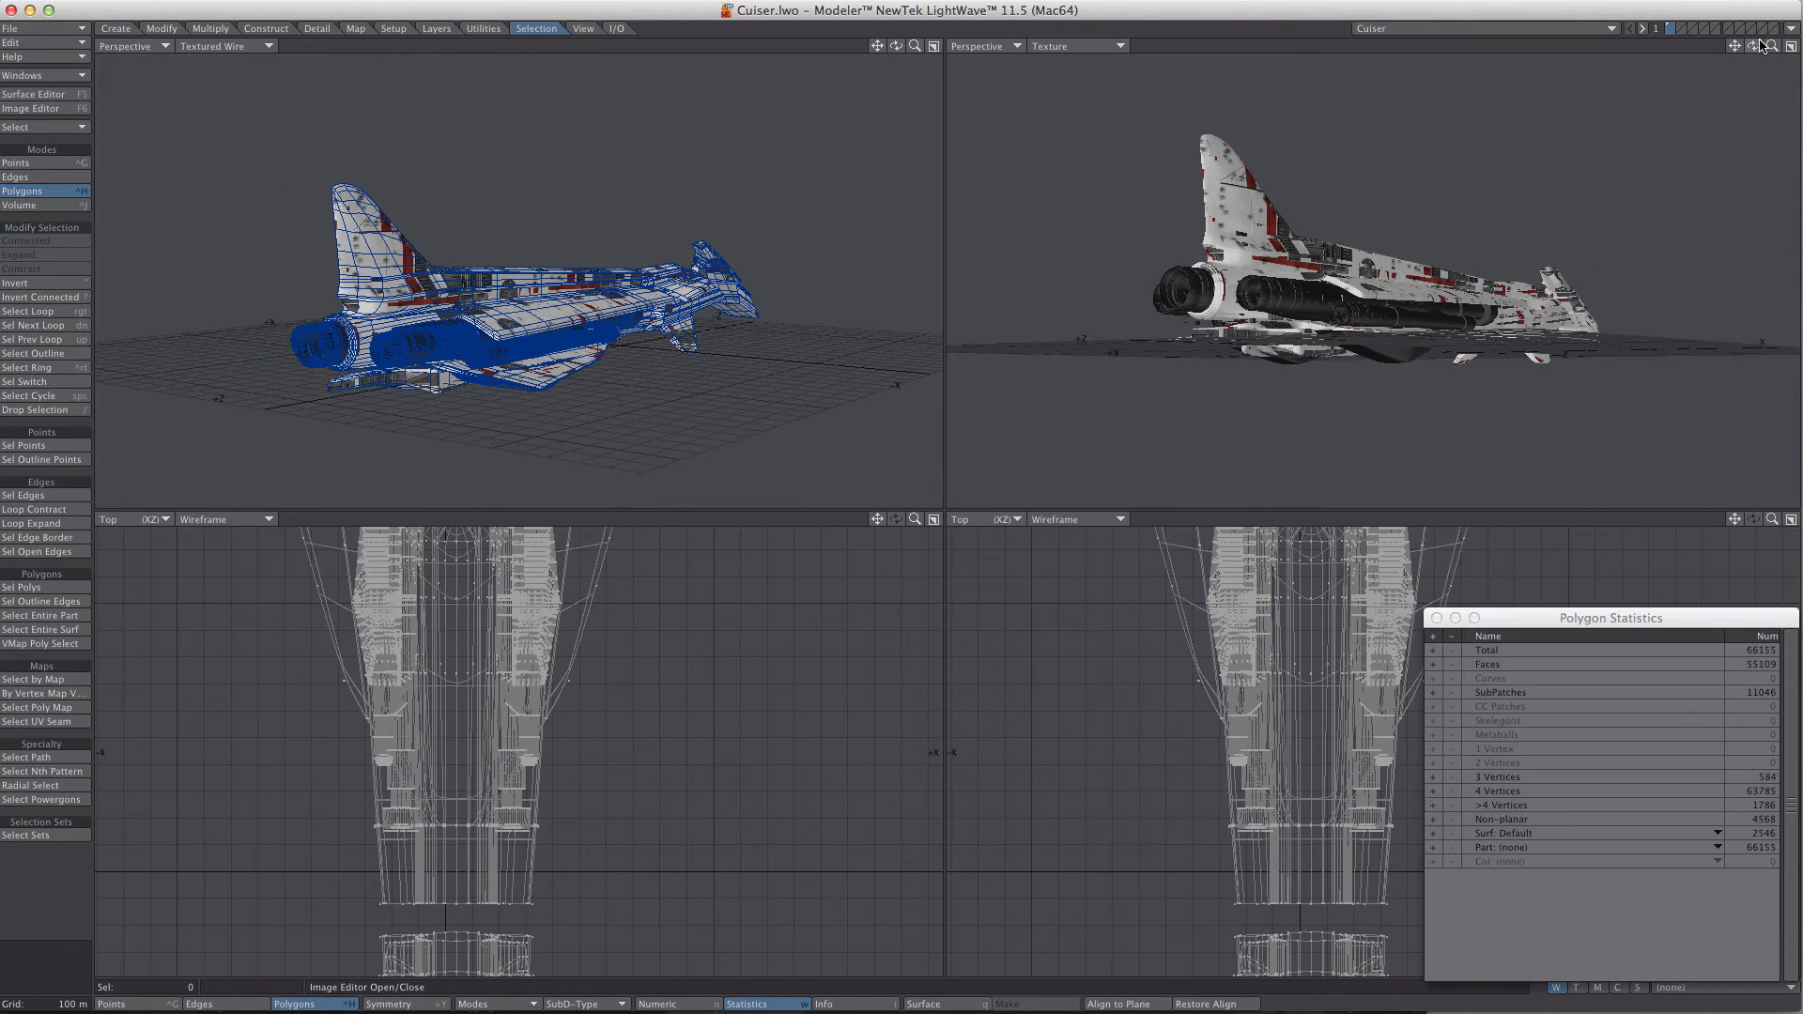
left_click_drag(1753, 46, 1690, 52)
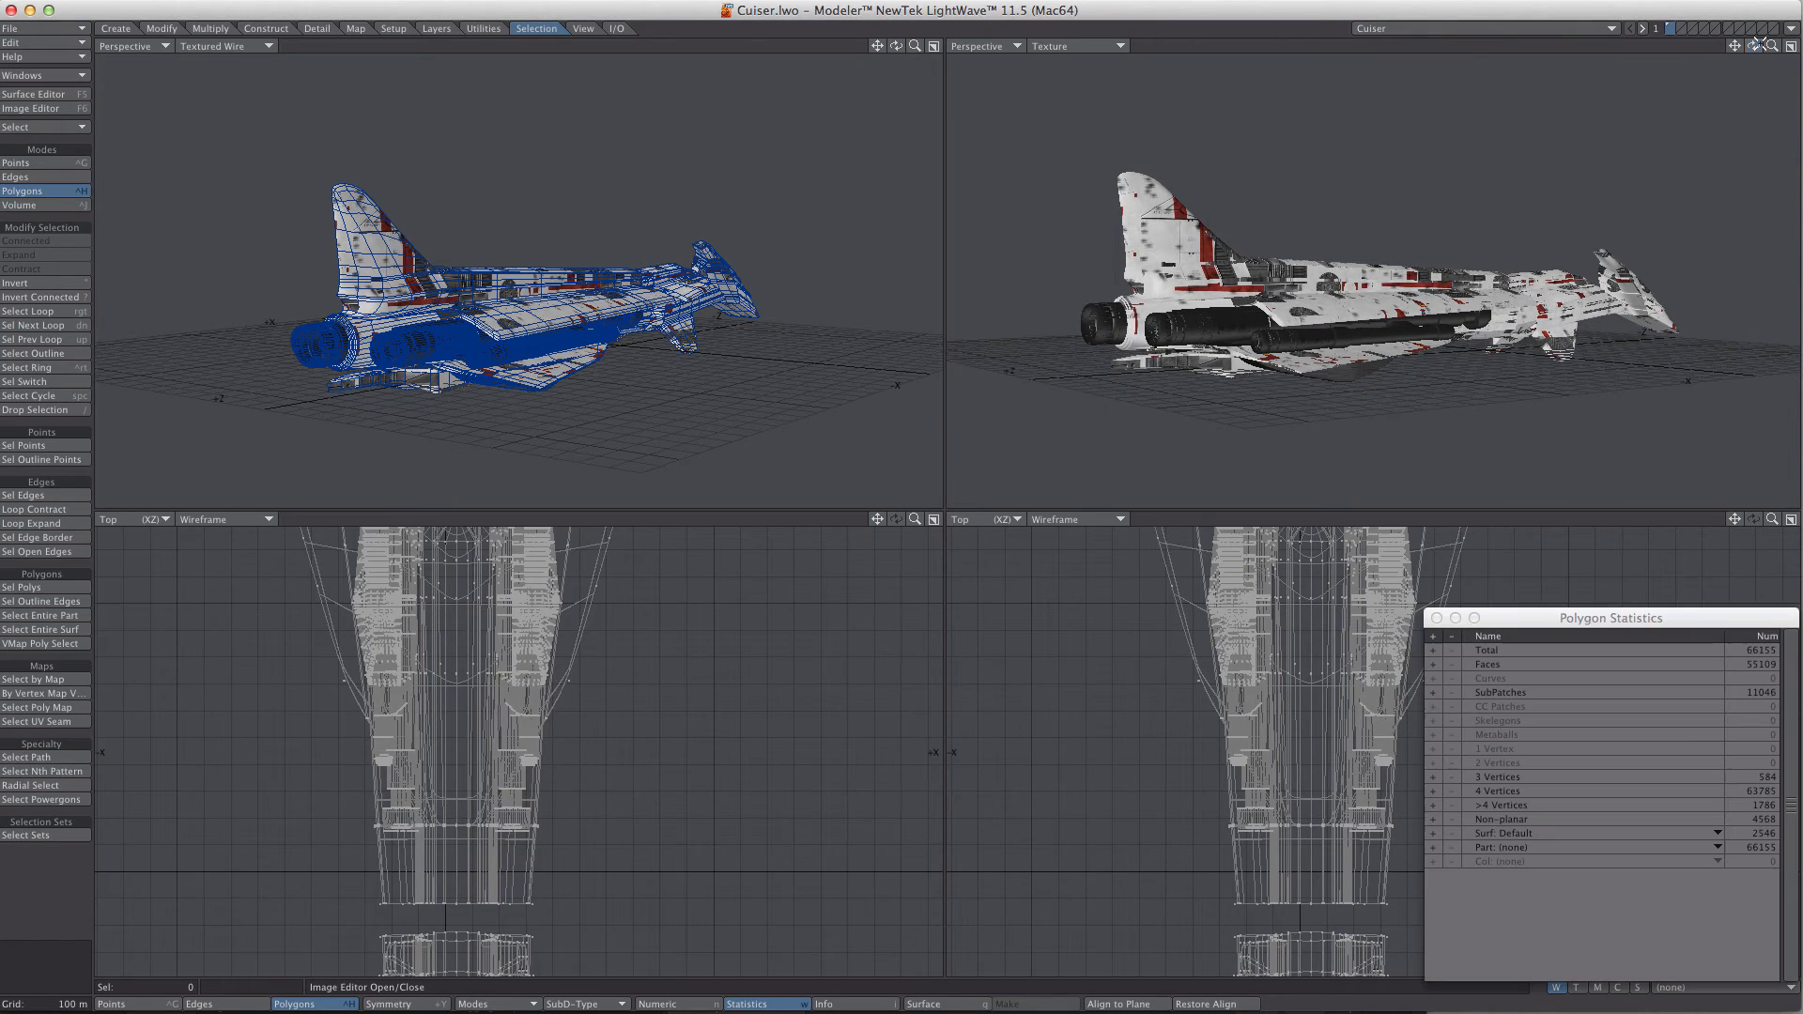
- Open the color texture of the ship's Default surface and its colmftr1cox.jpg image in the Image Editor
left_click(45, 94)
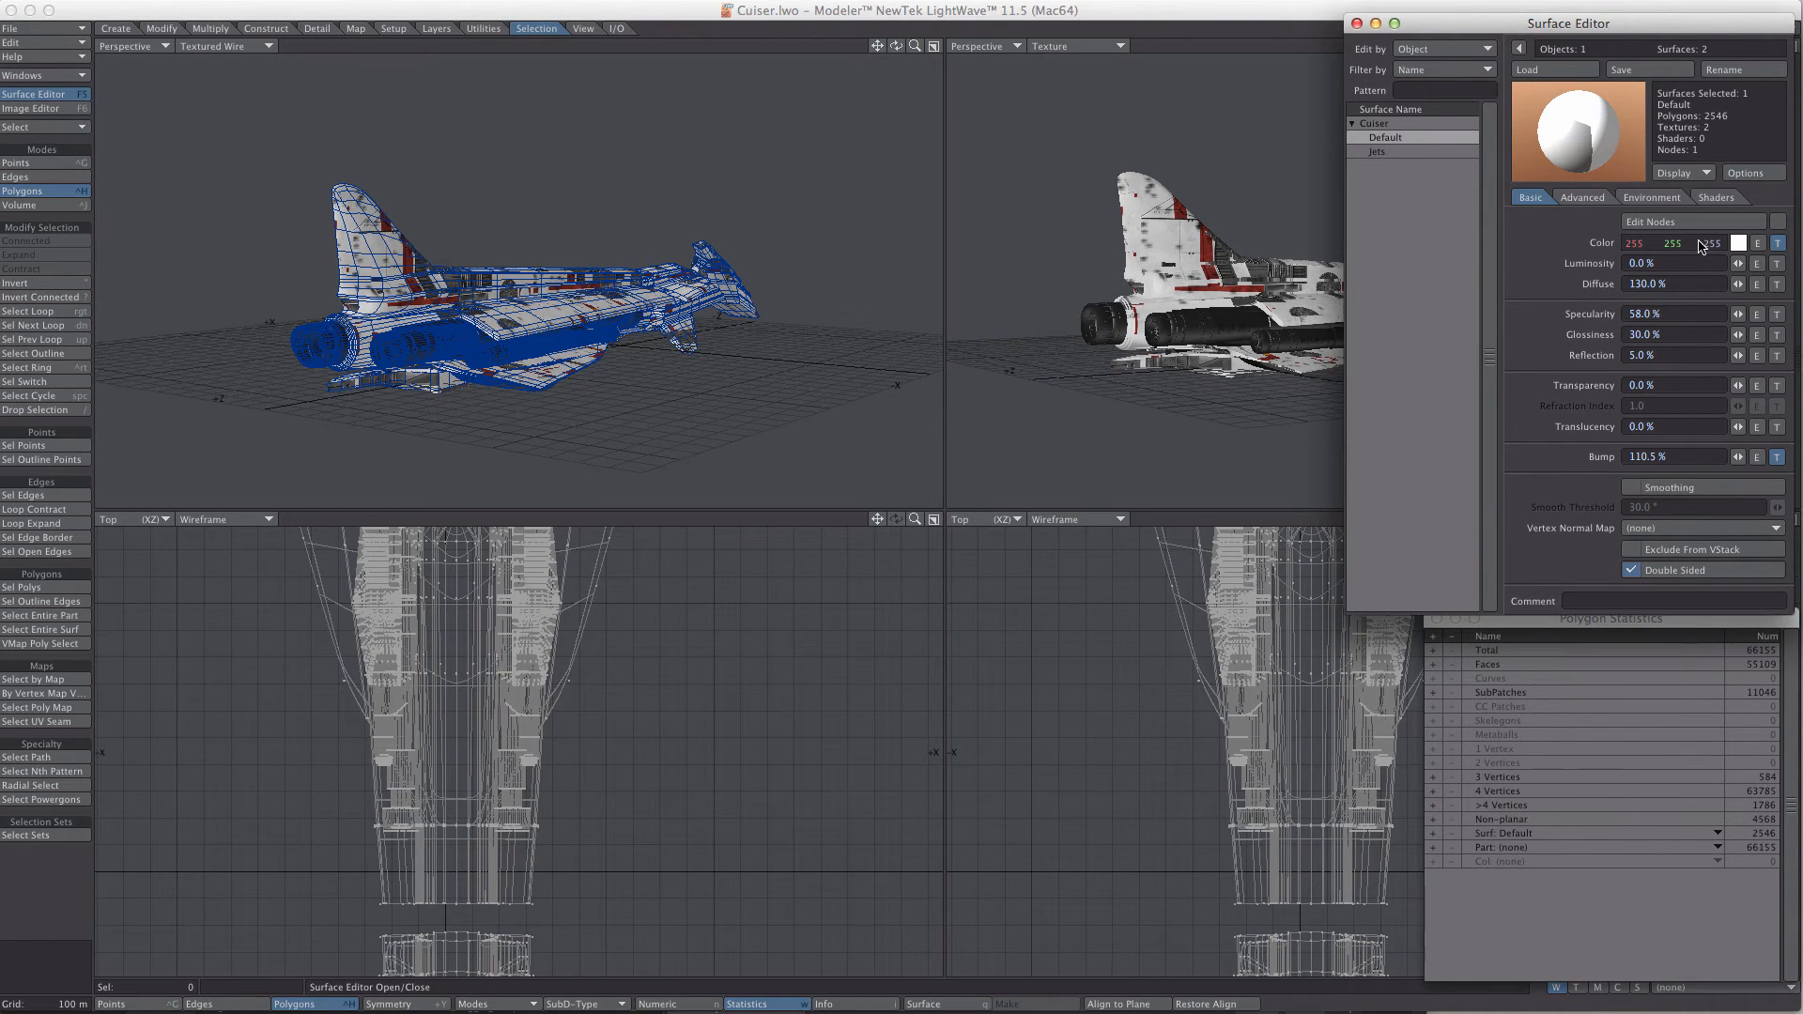
left_click(1777, 244)
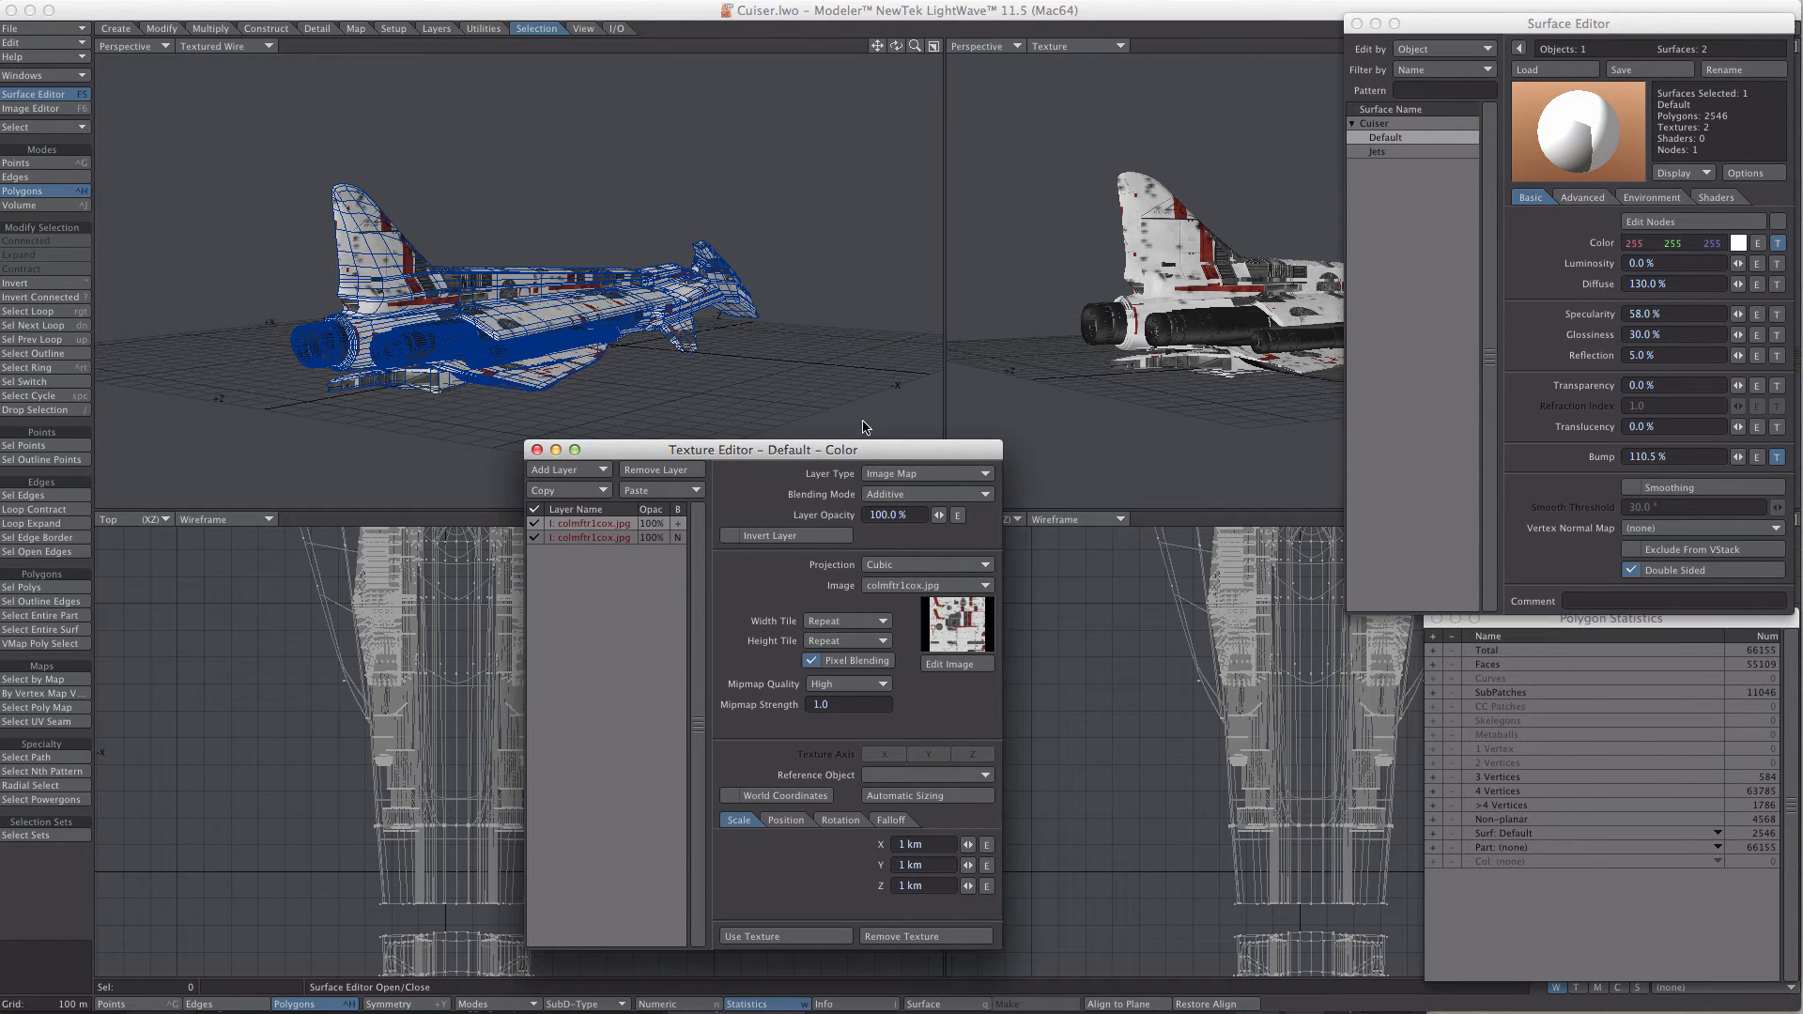
left_click_drag(864, 450, 850, 400)
left_click(942, 613)
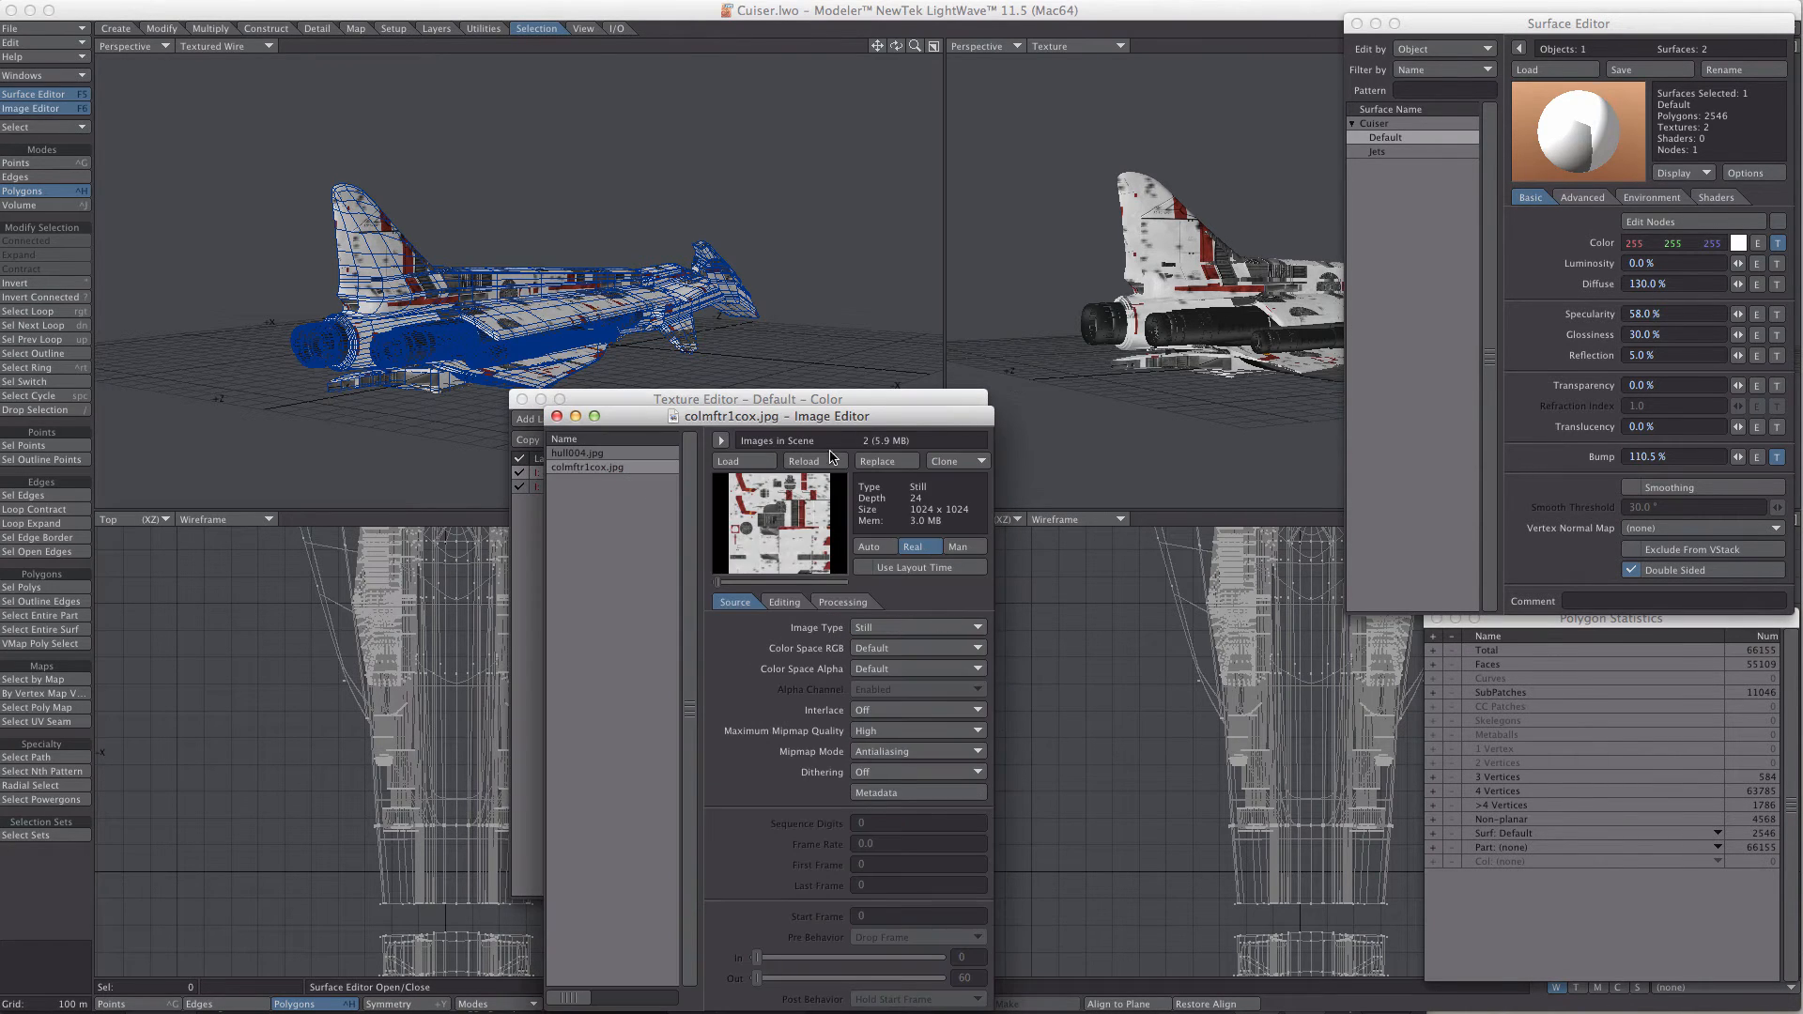
- Inspect the colmftr1cox.jpg texture at full size and the Jets surface's settings, closing the image viewer and all the editors
double_click(805, 495)
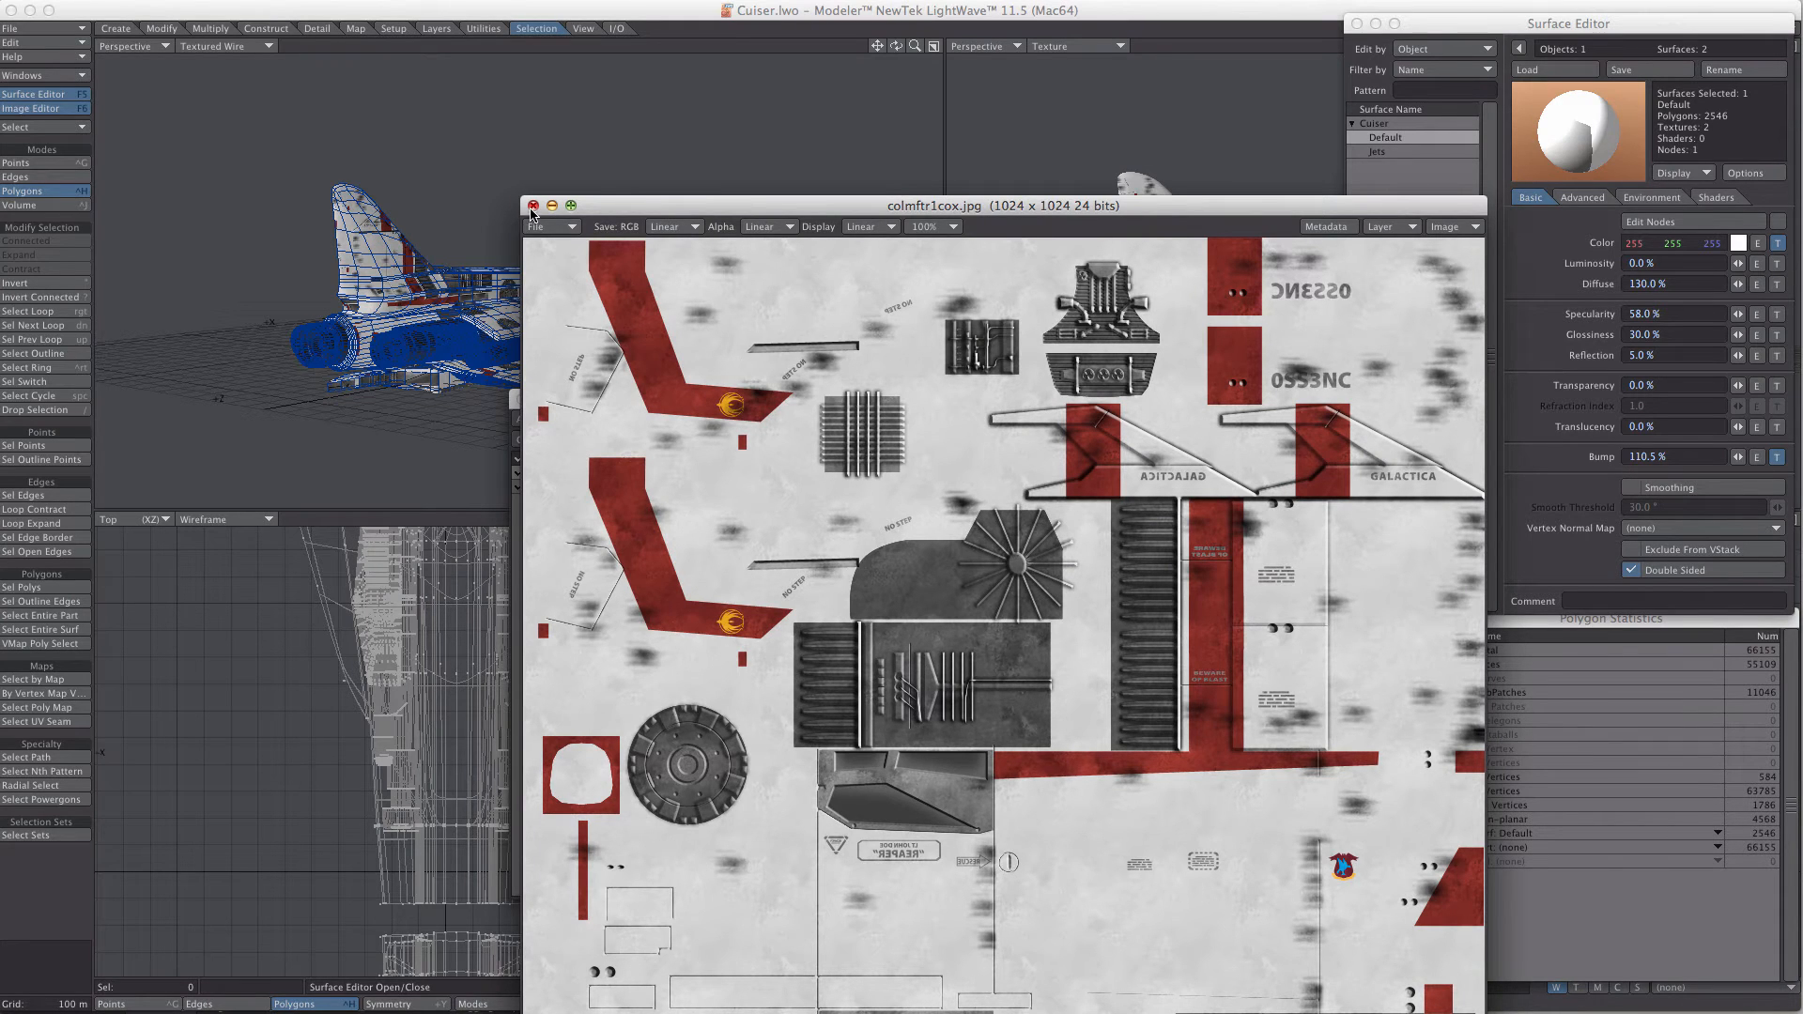
left_click_drag(815, 201, 819, 52)
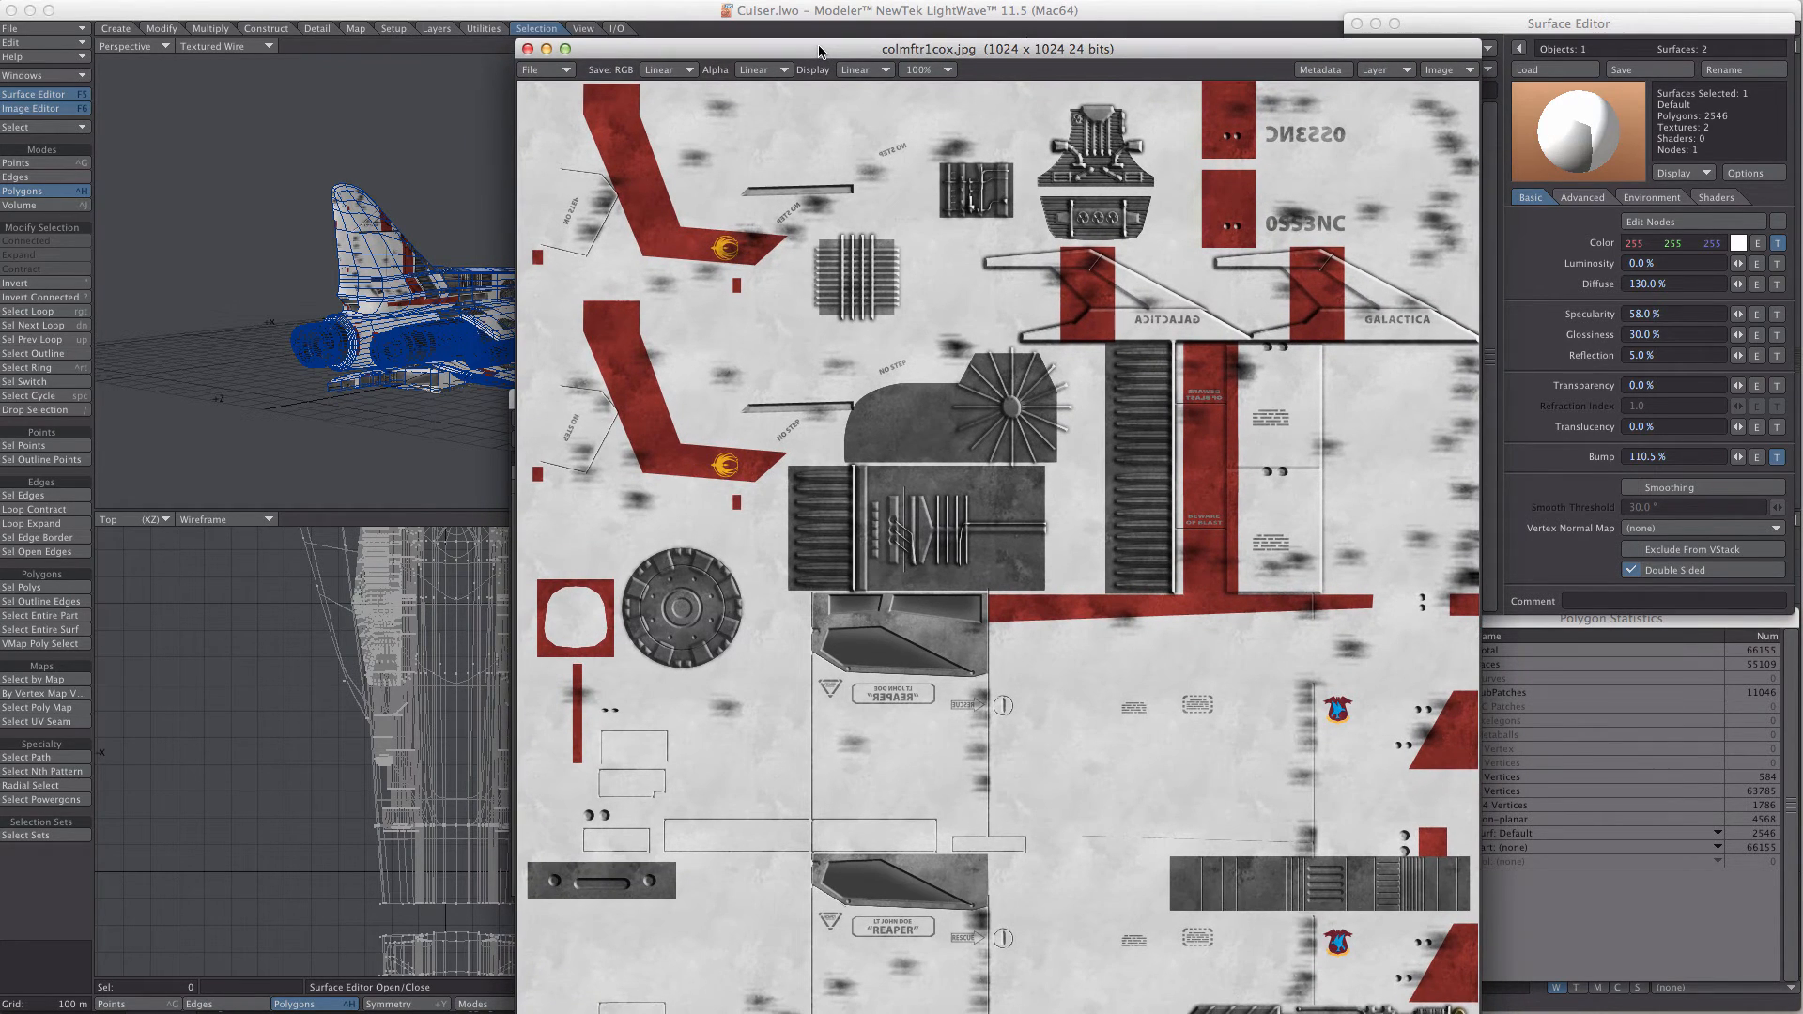
left_click(528, 49)
left_click(754, 419)
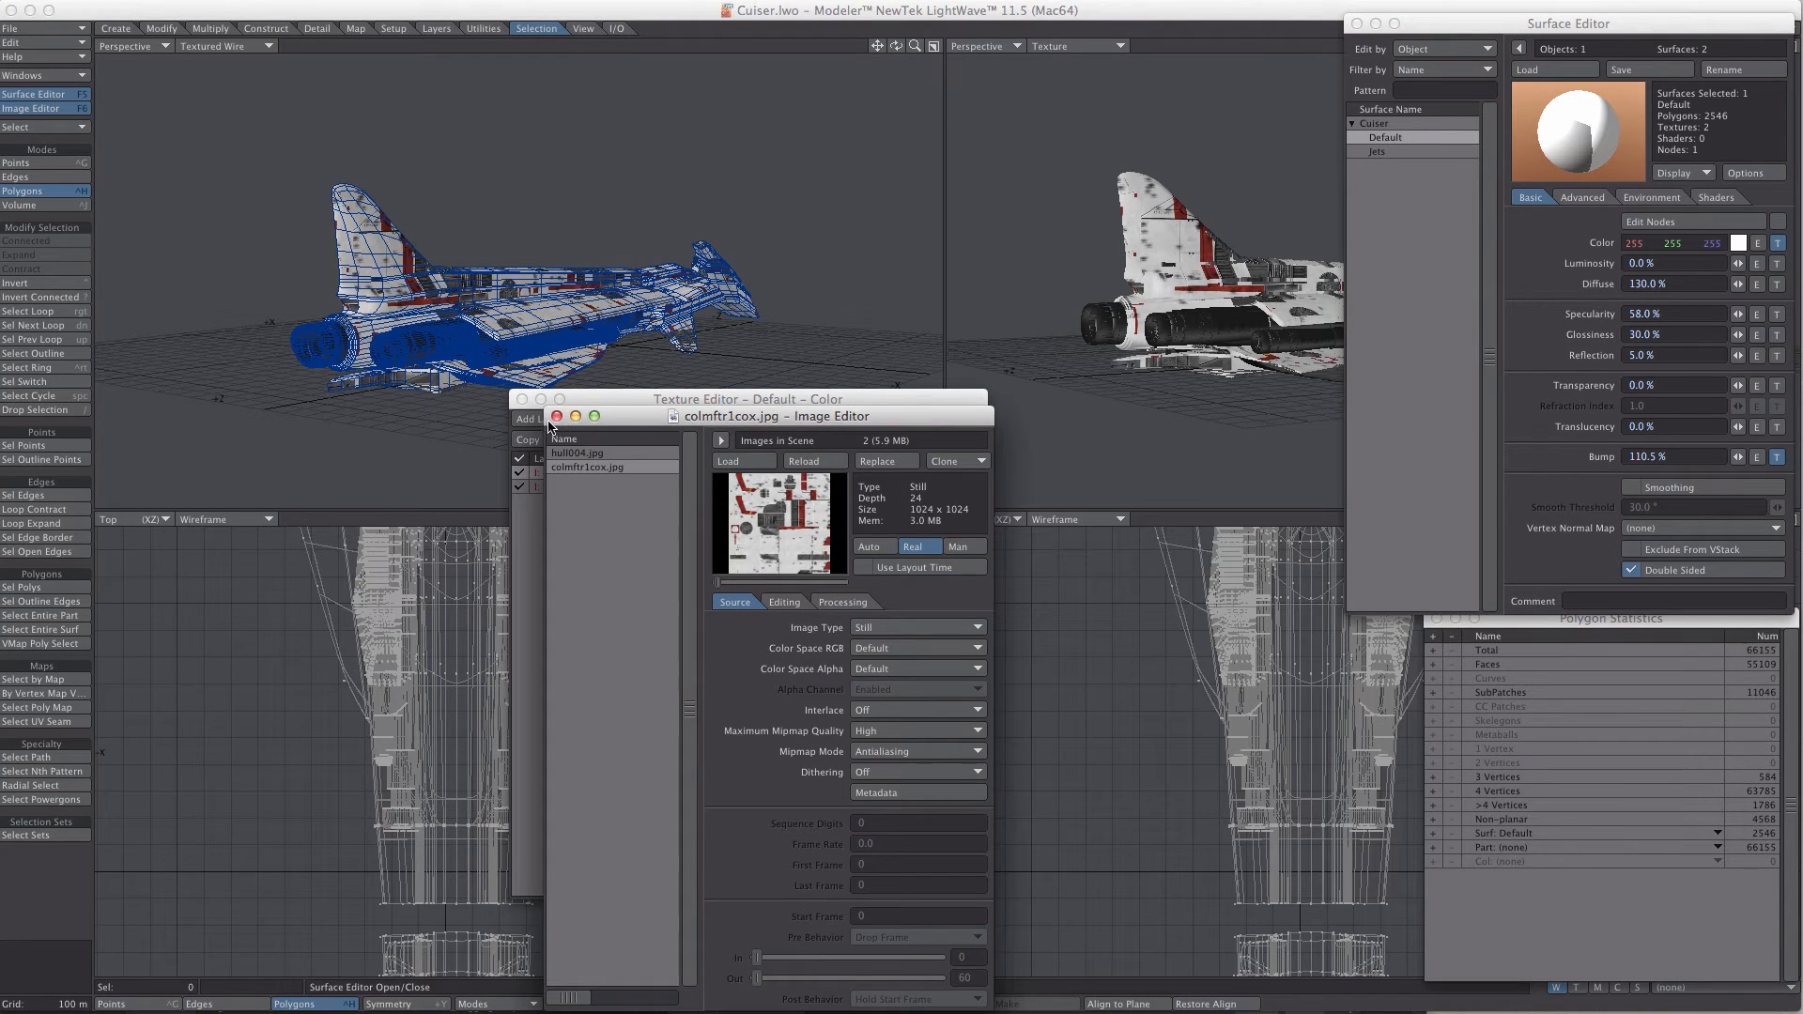
left_click(554, 418)
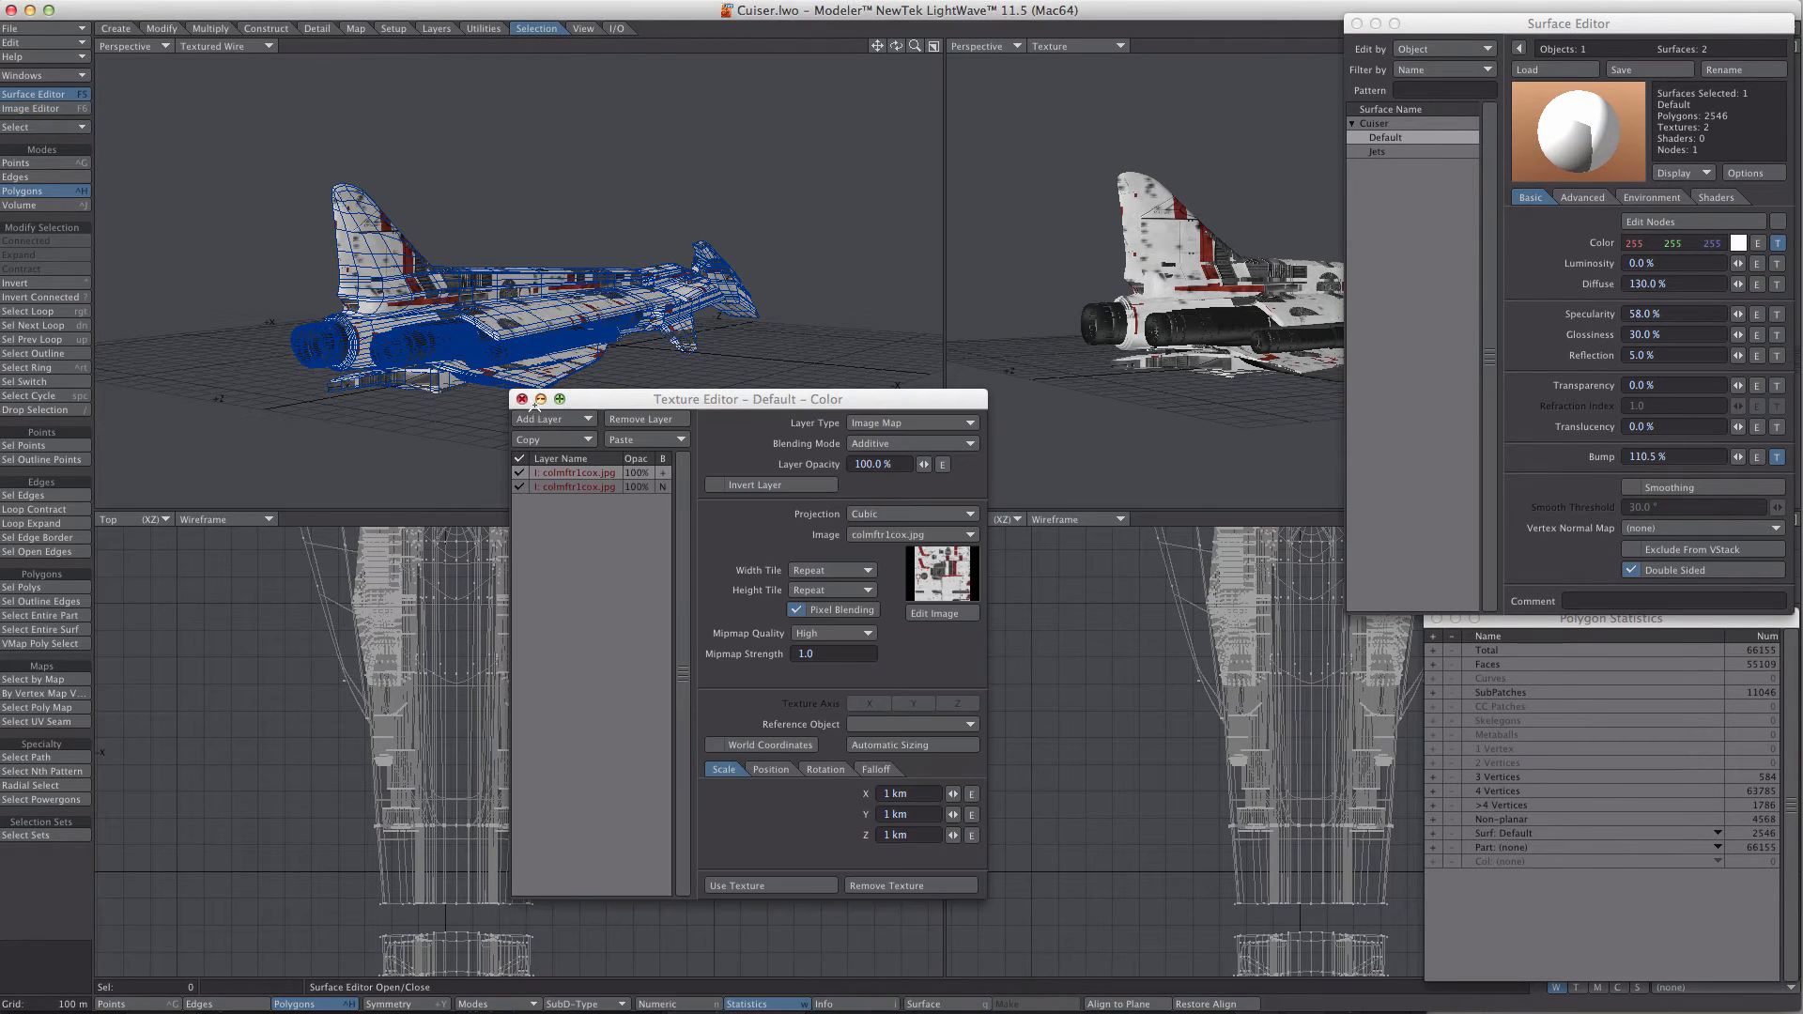
left_click(523, 399)
left_click(1403, 151)
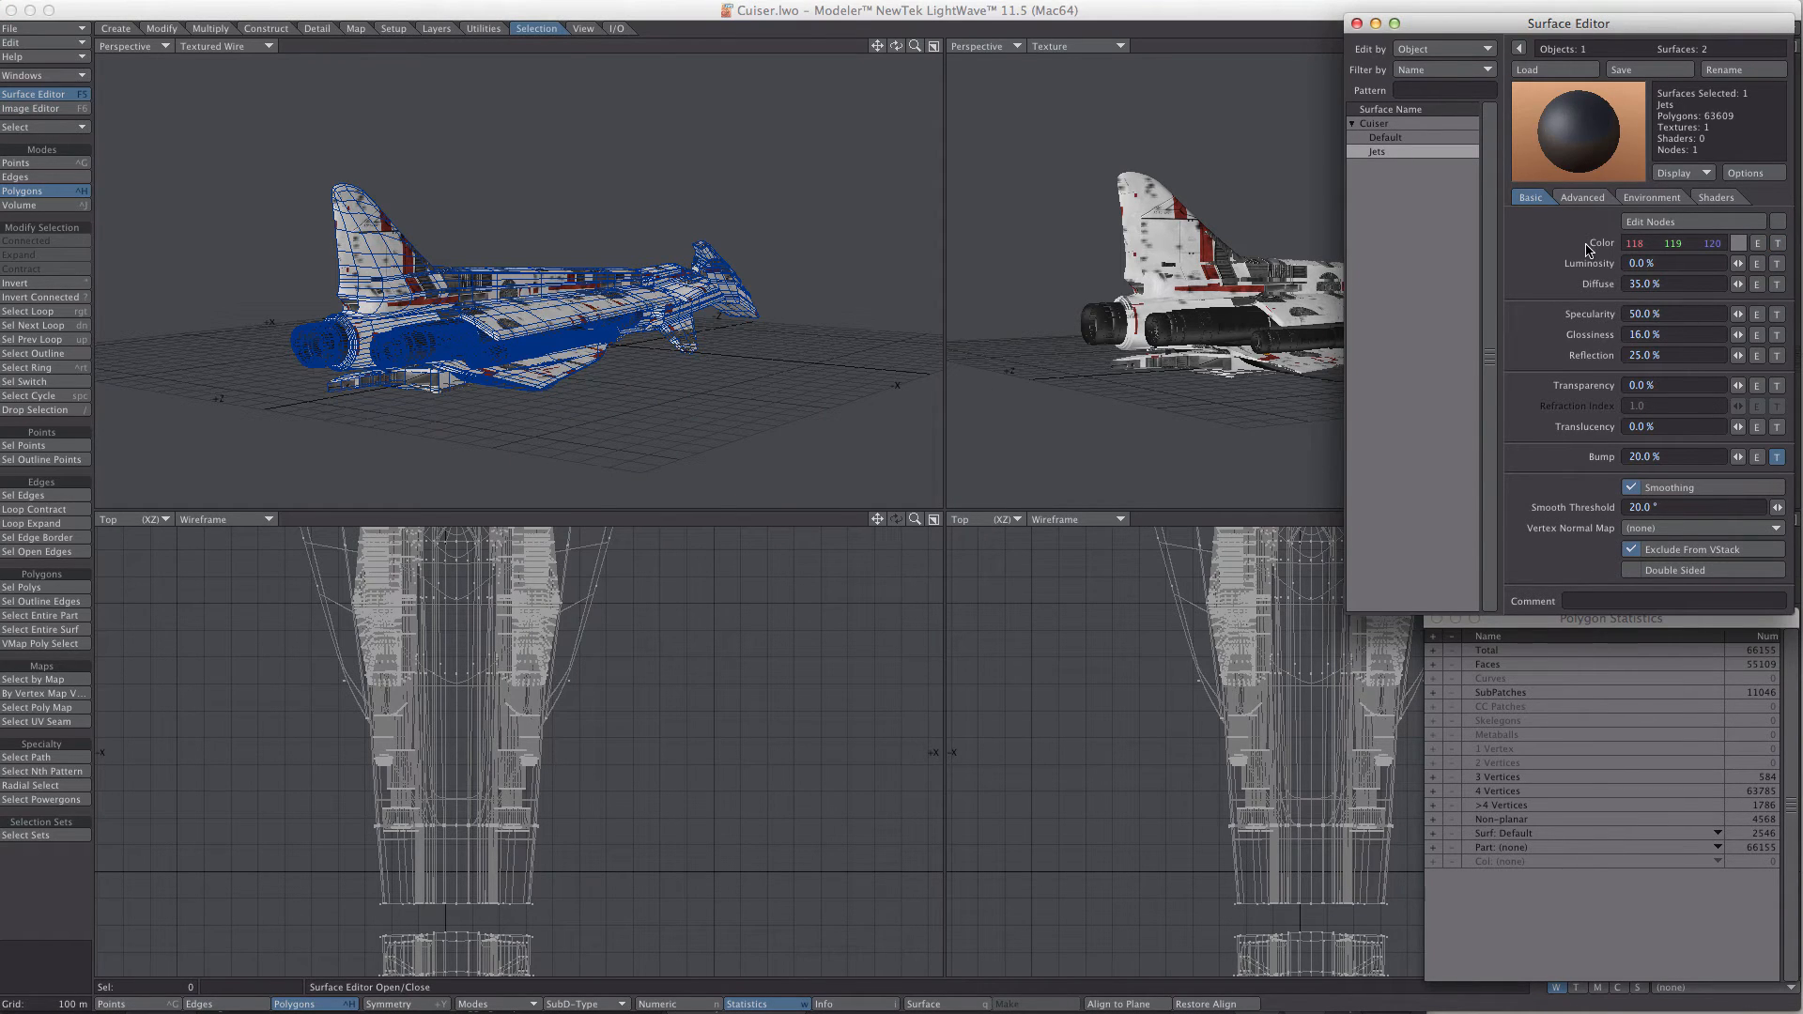
left_click(1356, 23)
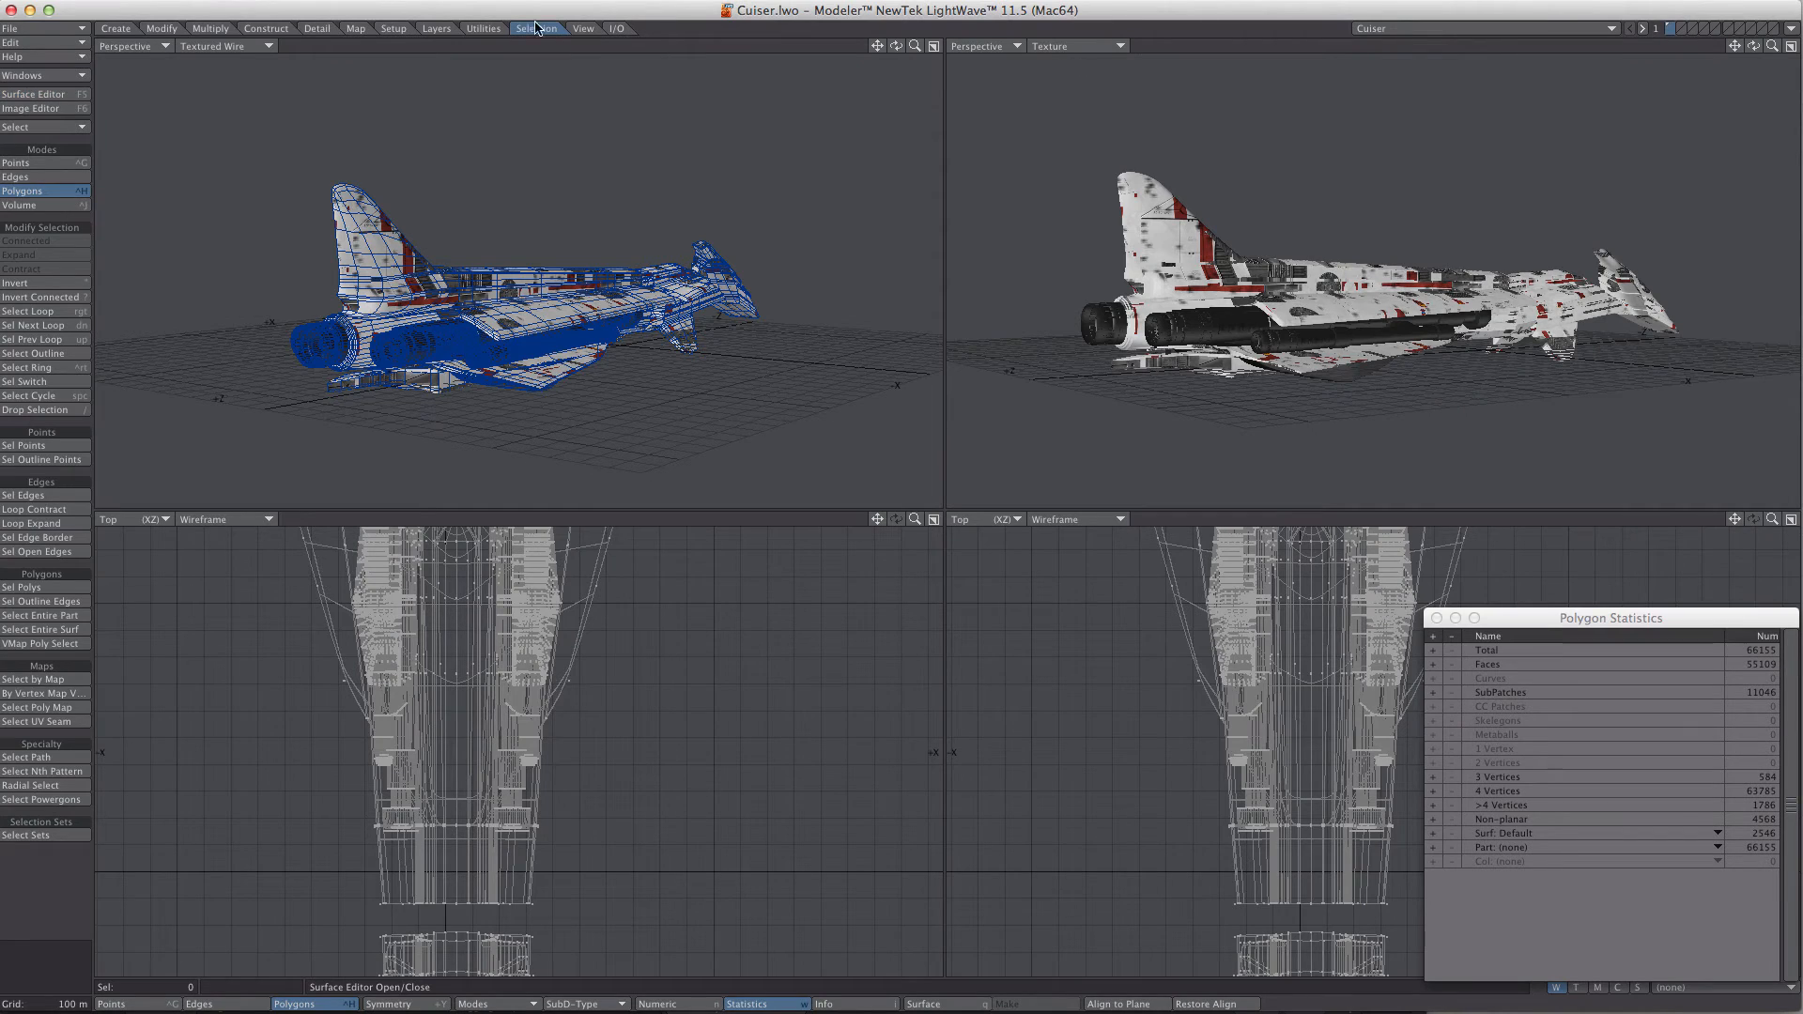
- Send the Cuiser spaceship from Modeler to the terrain scene in Layout
left_click(1790, 28)
left_click(1791, 55)
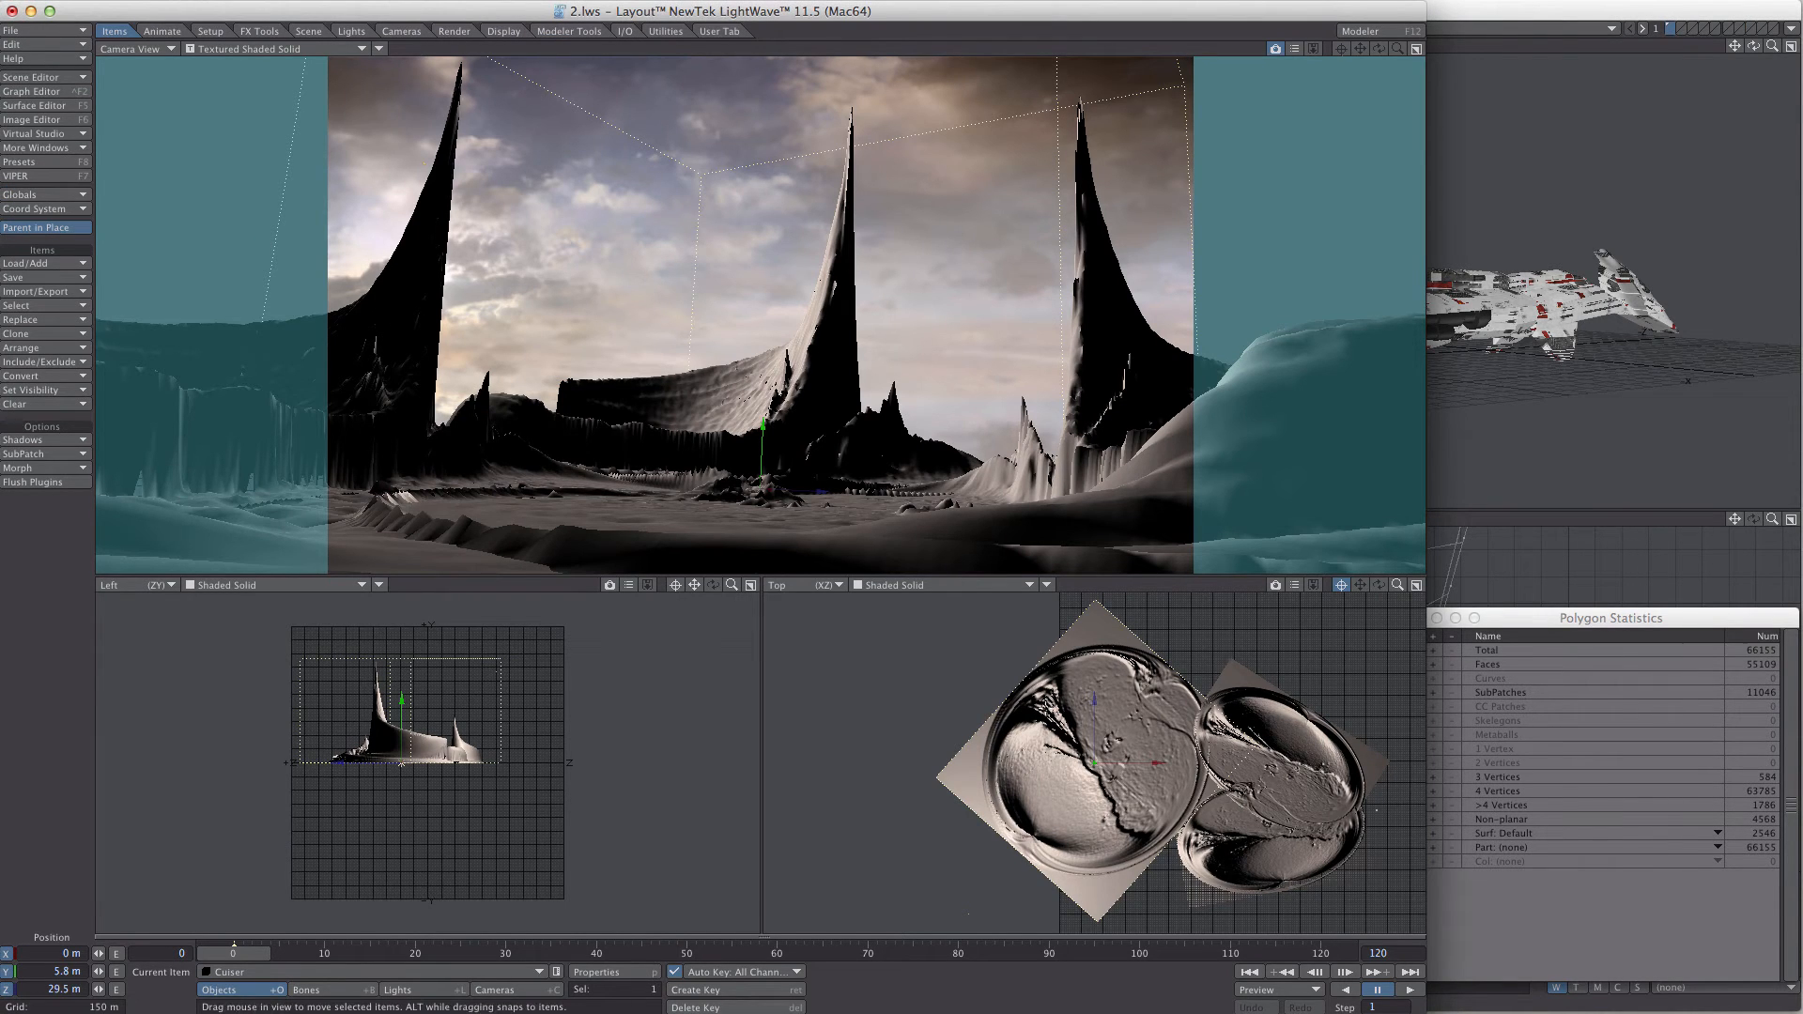
left_click_drag(1399, 585, 1489, 585)
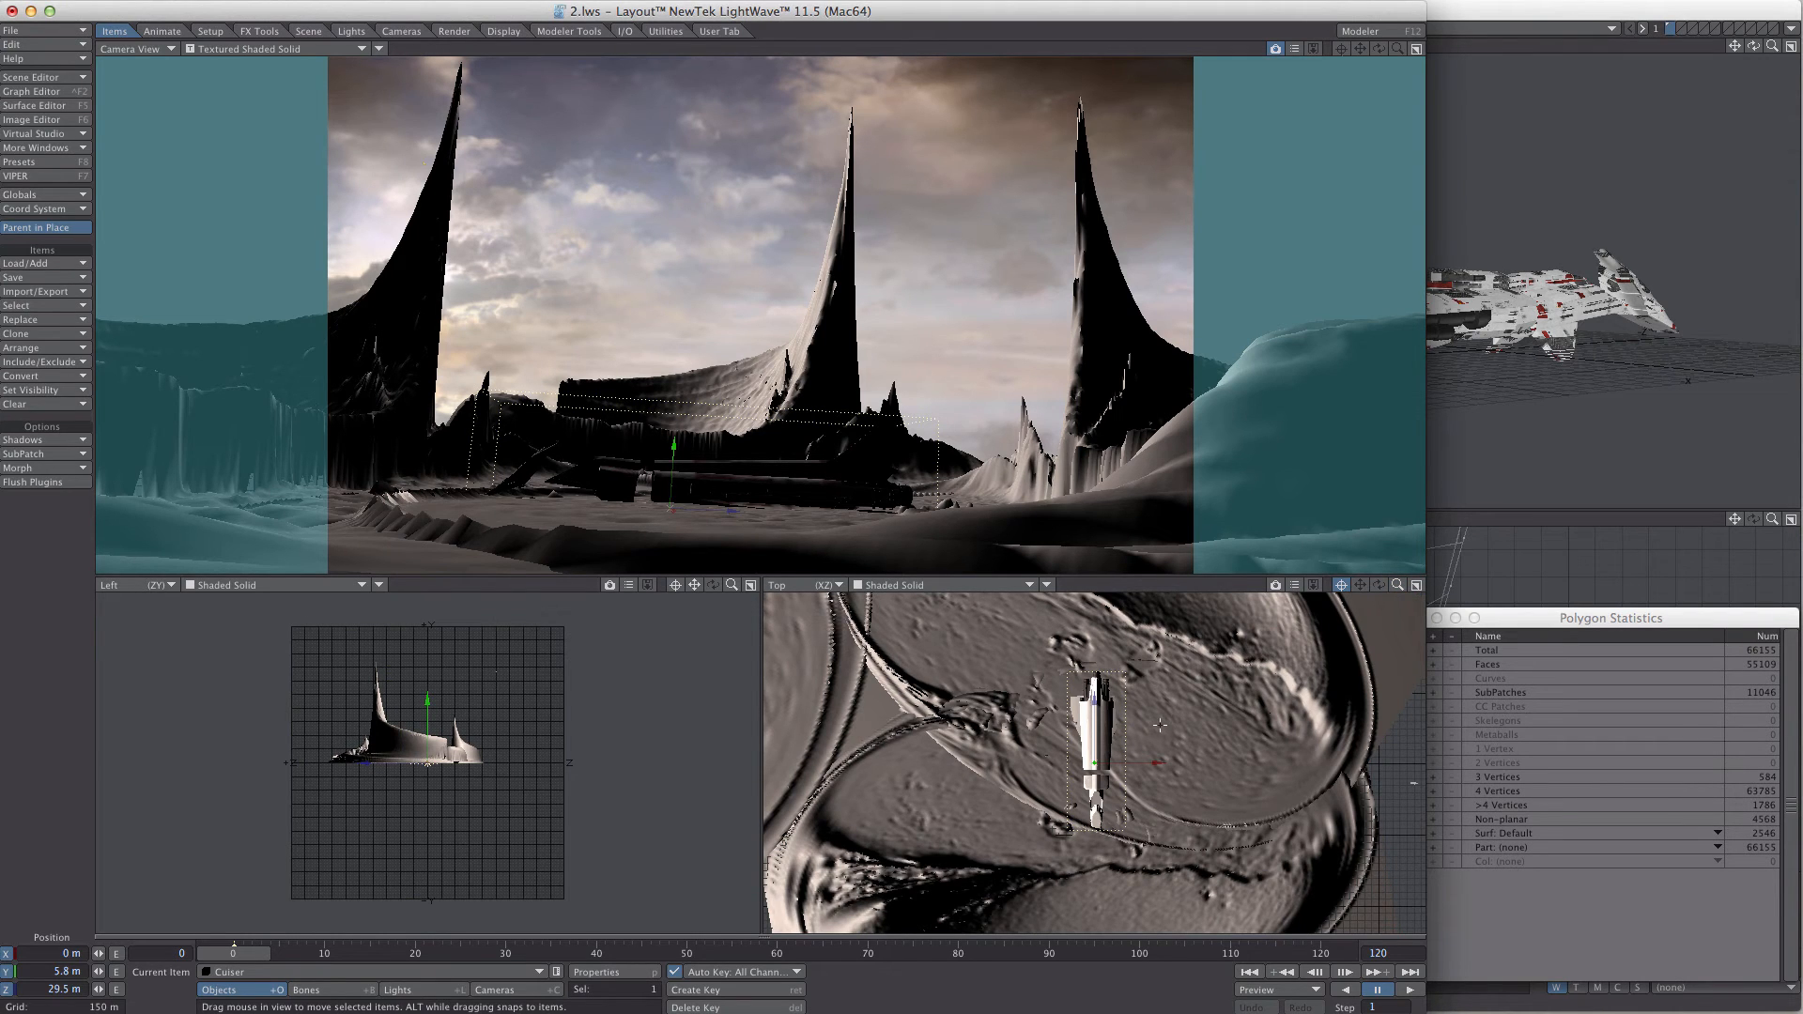
- Rotate the spaceship to a heading of about -189° and set its pitch to 0°
key("y")
left_click_drag(1139, 718, 1080, 715)
left_click_drag(1218, 703, 1146, 696)
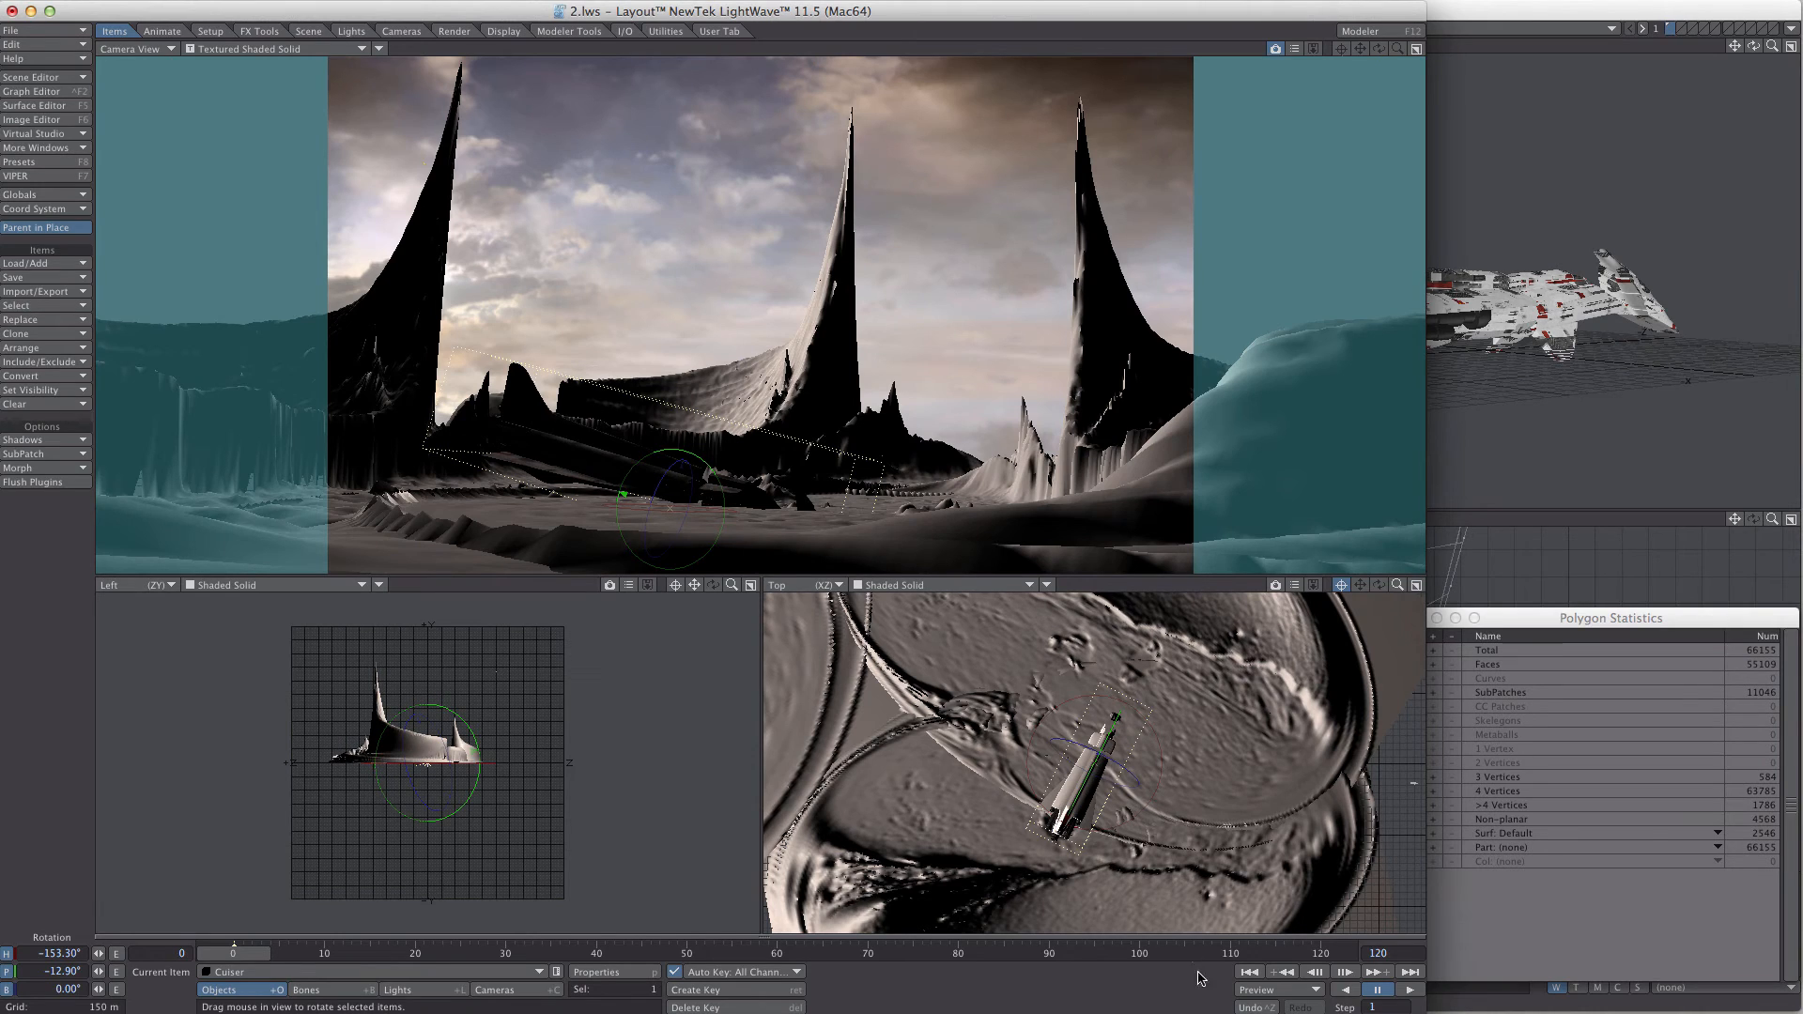
left_click(41, 972)
type("0")
key("Tab")
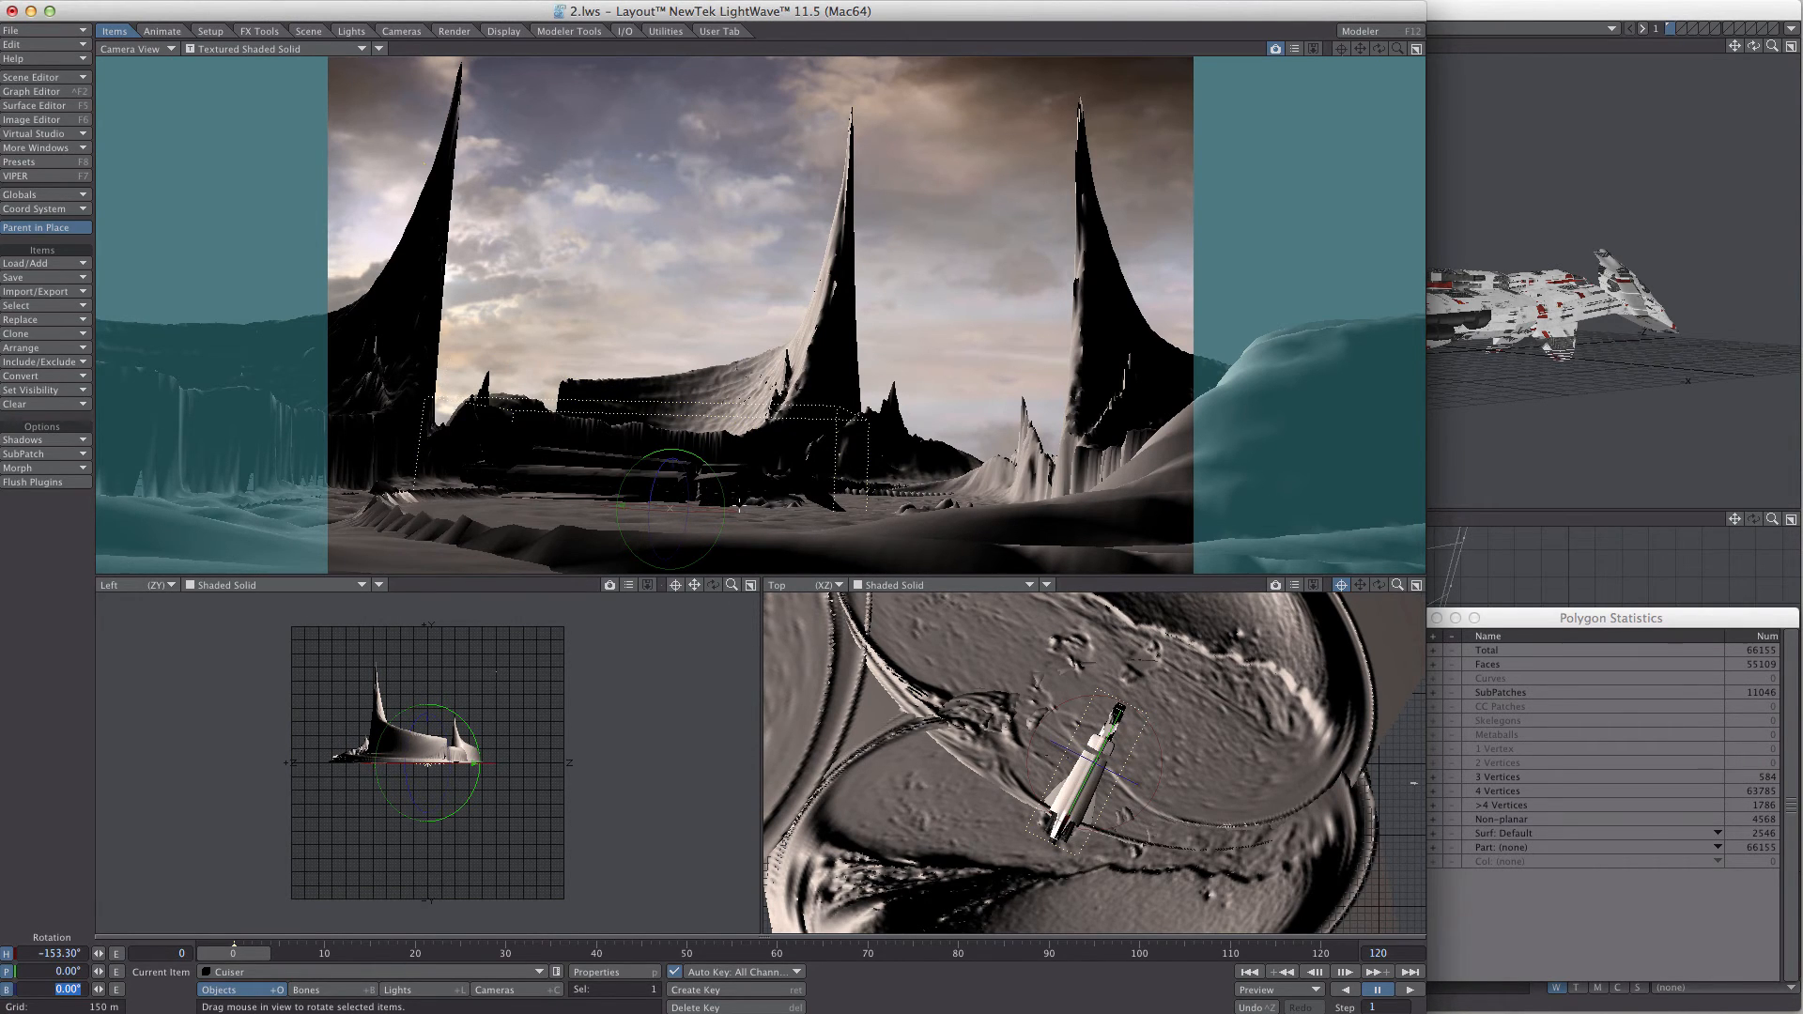
left_click_drag(1139, 707, 1112, 708)
- Turn on the headlight for the Camera View so the ship and terrain are lit while positioning
left_click(378, 48)
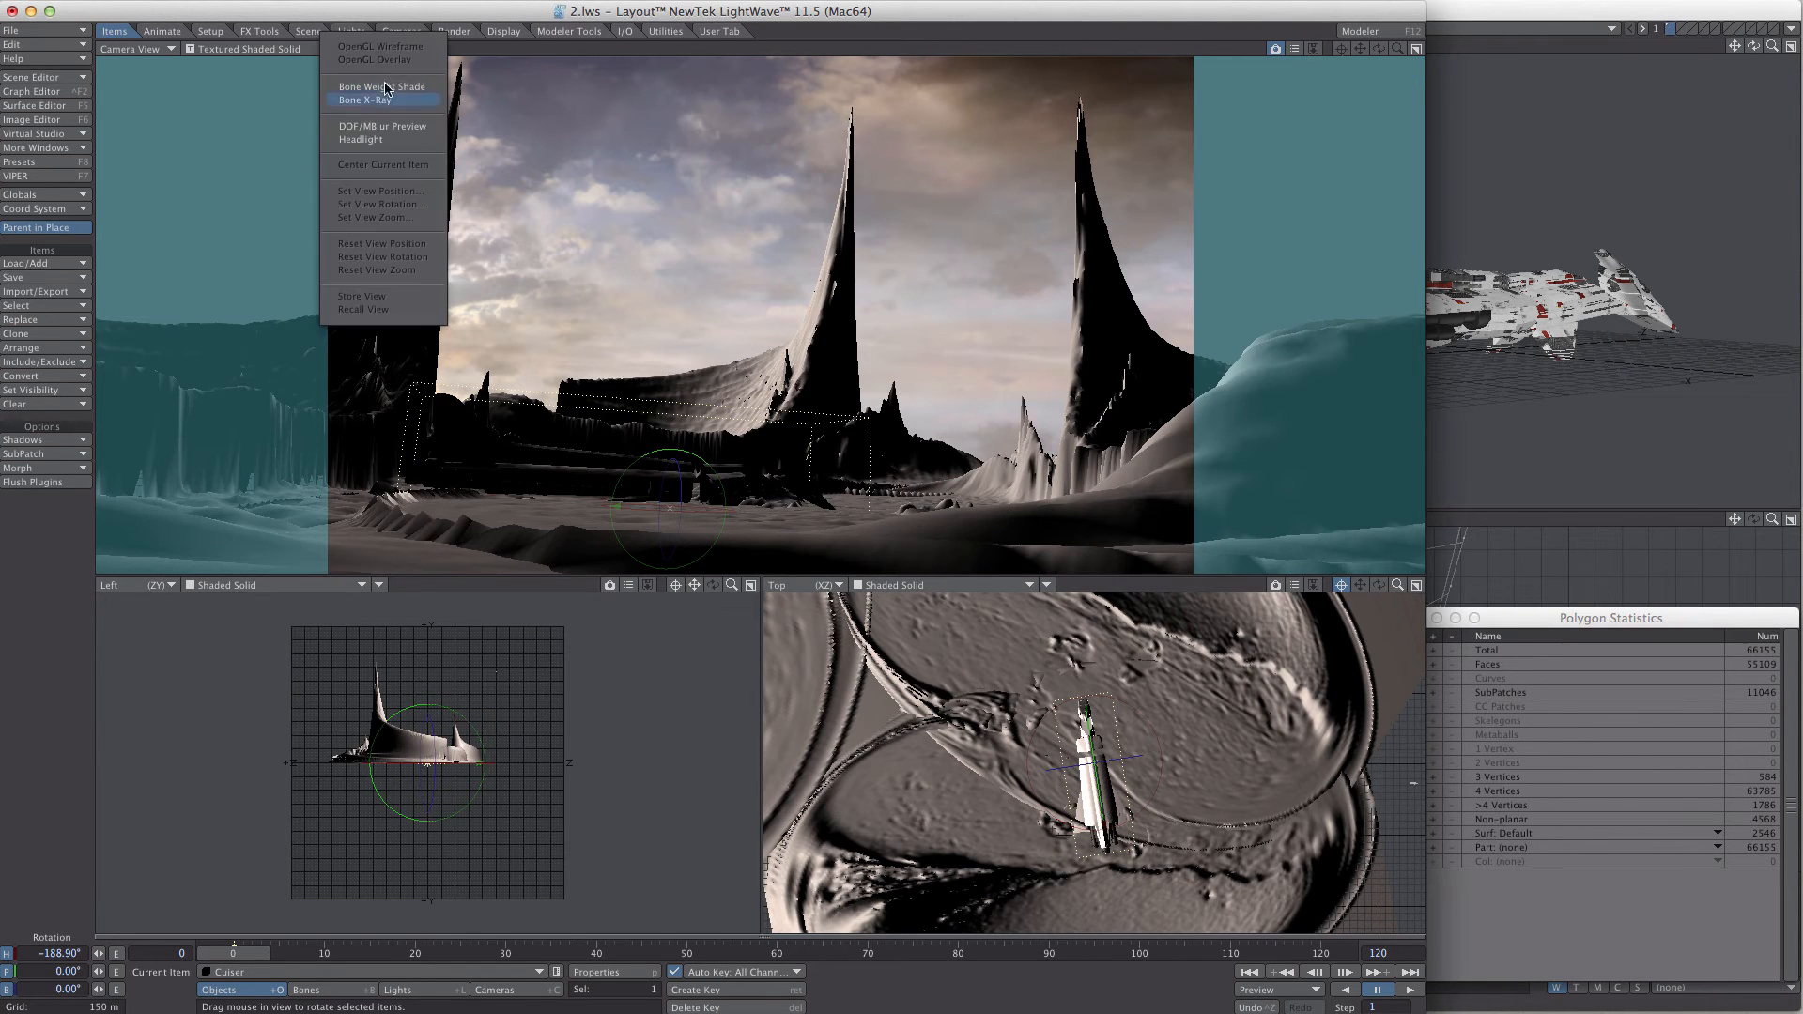
left_click(366, 142)
left_click(378, 49)
left_click(366, 139)
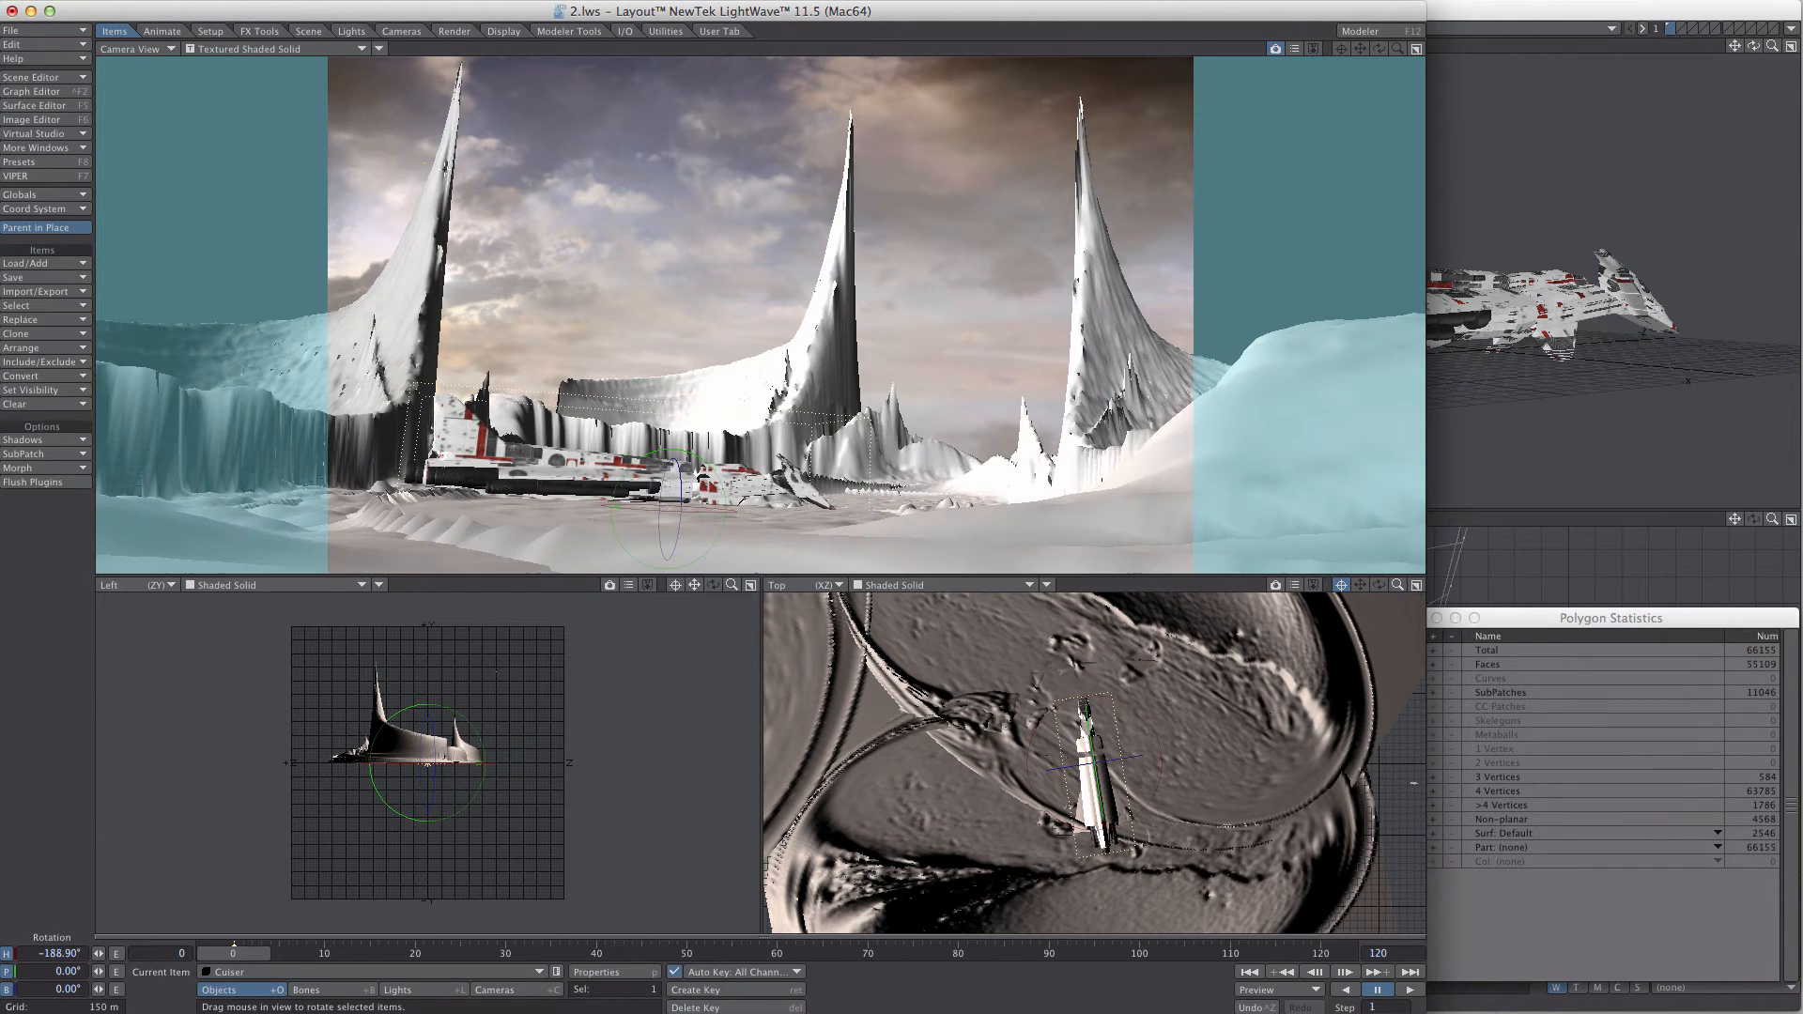
- Move the spaceship to about X 2.64 km, Z 673 m and rotate its heading to about -211°
key("t")
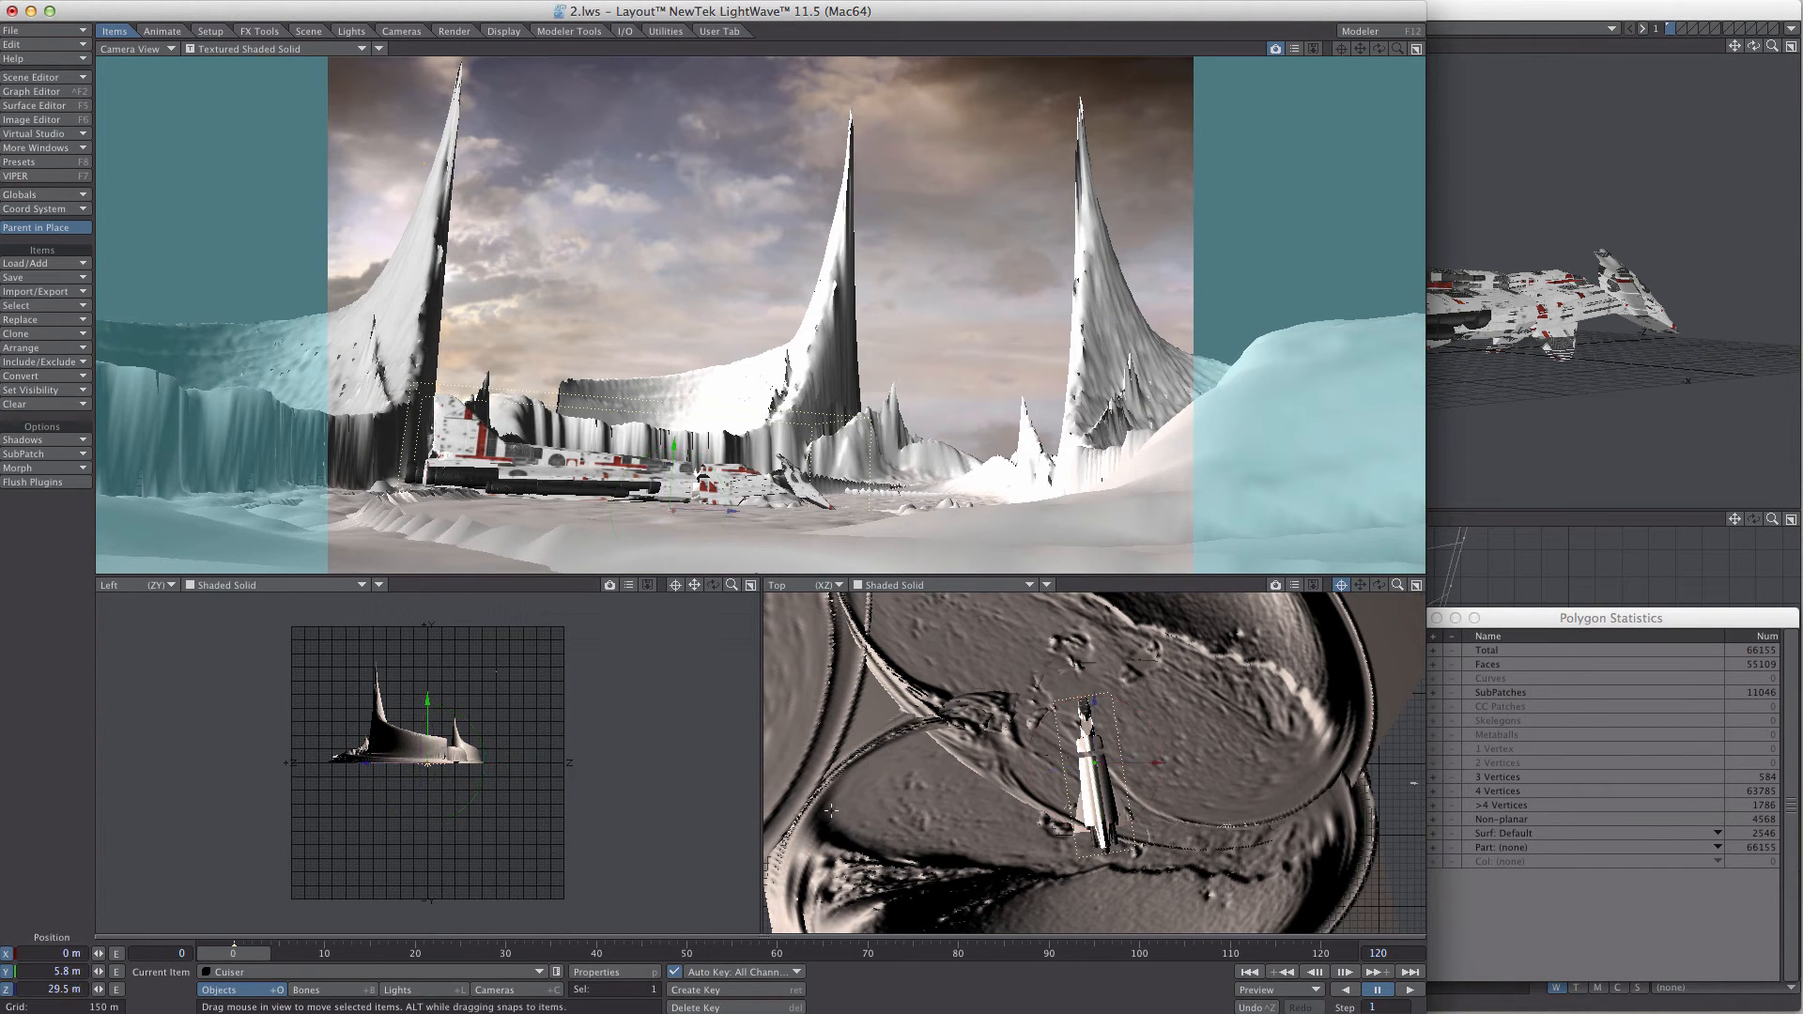
left_click_drag(1397, 585, 1358, 585)
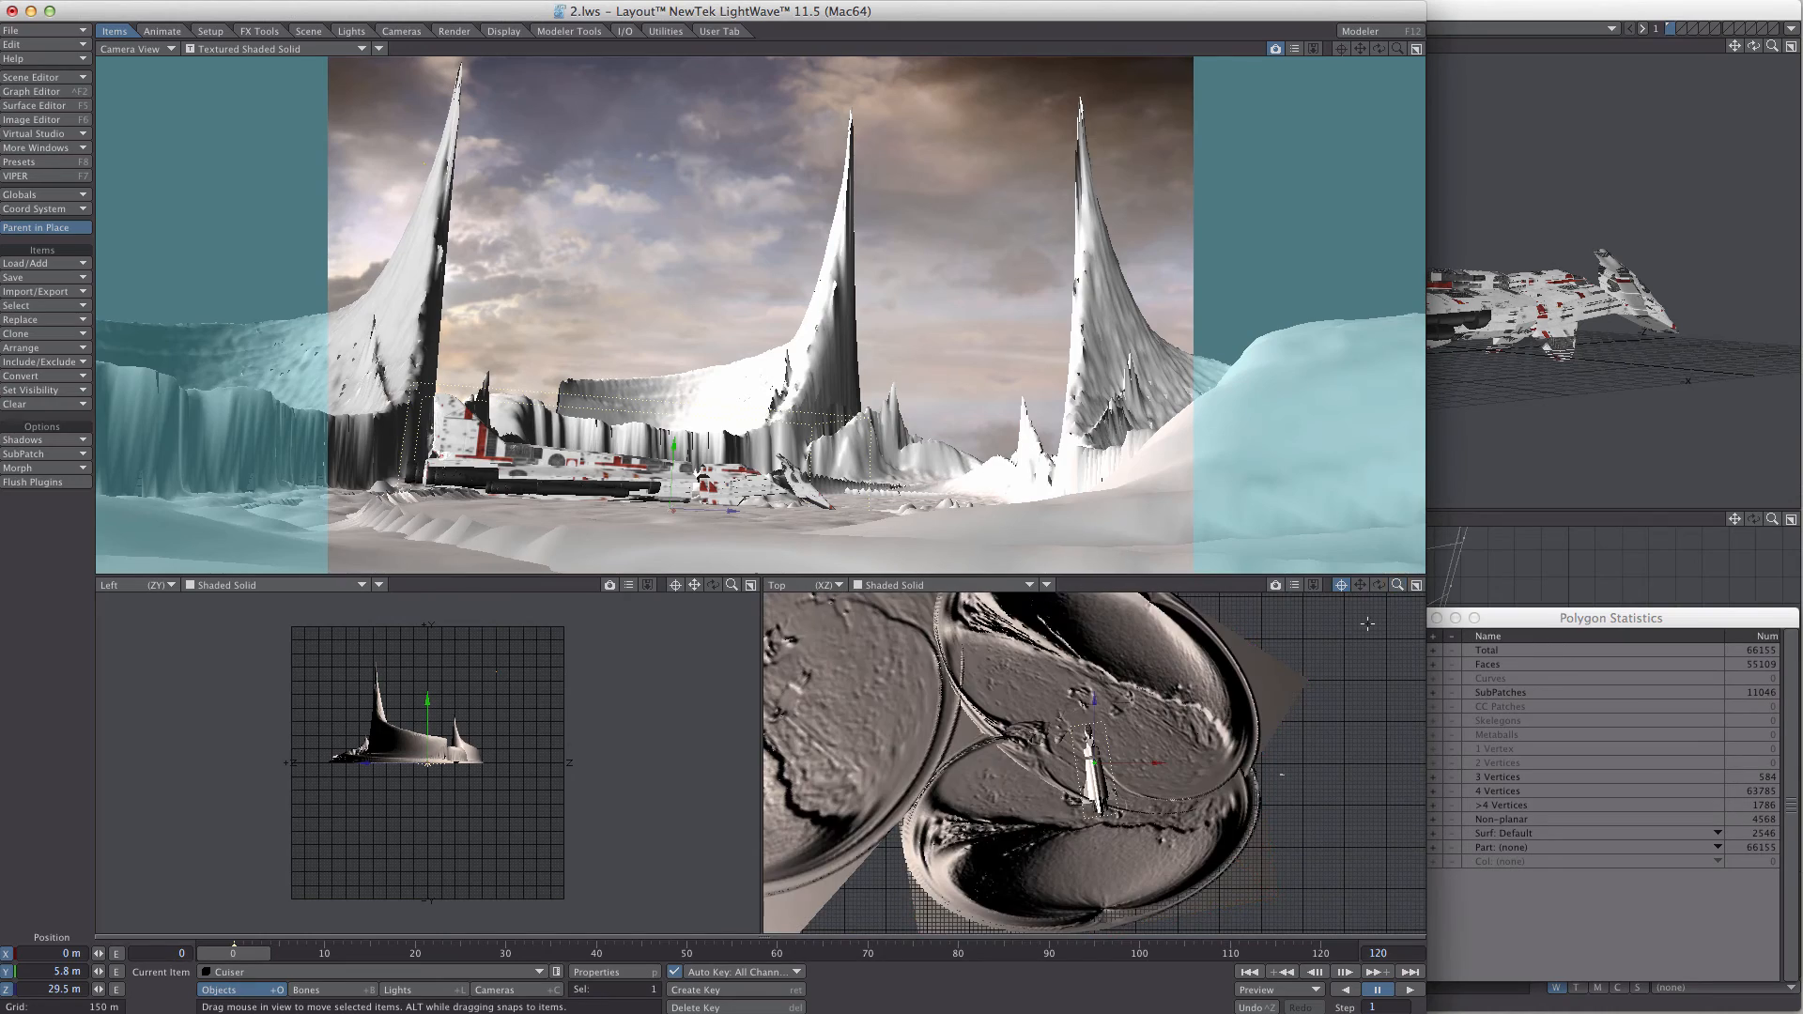
mouse_move(1159, 763)
left_mouse_down()
mouse_move(1281, 768)
mouse_move(1239, 742)
mouse_move(1065, 712)
mouse_move(1122, 707)
left_mouse_up()
key("y")
key("t")
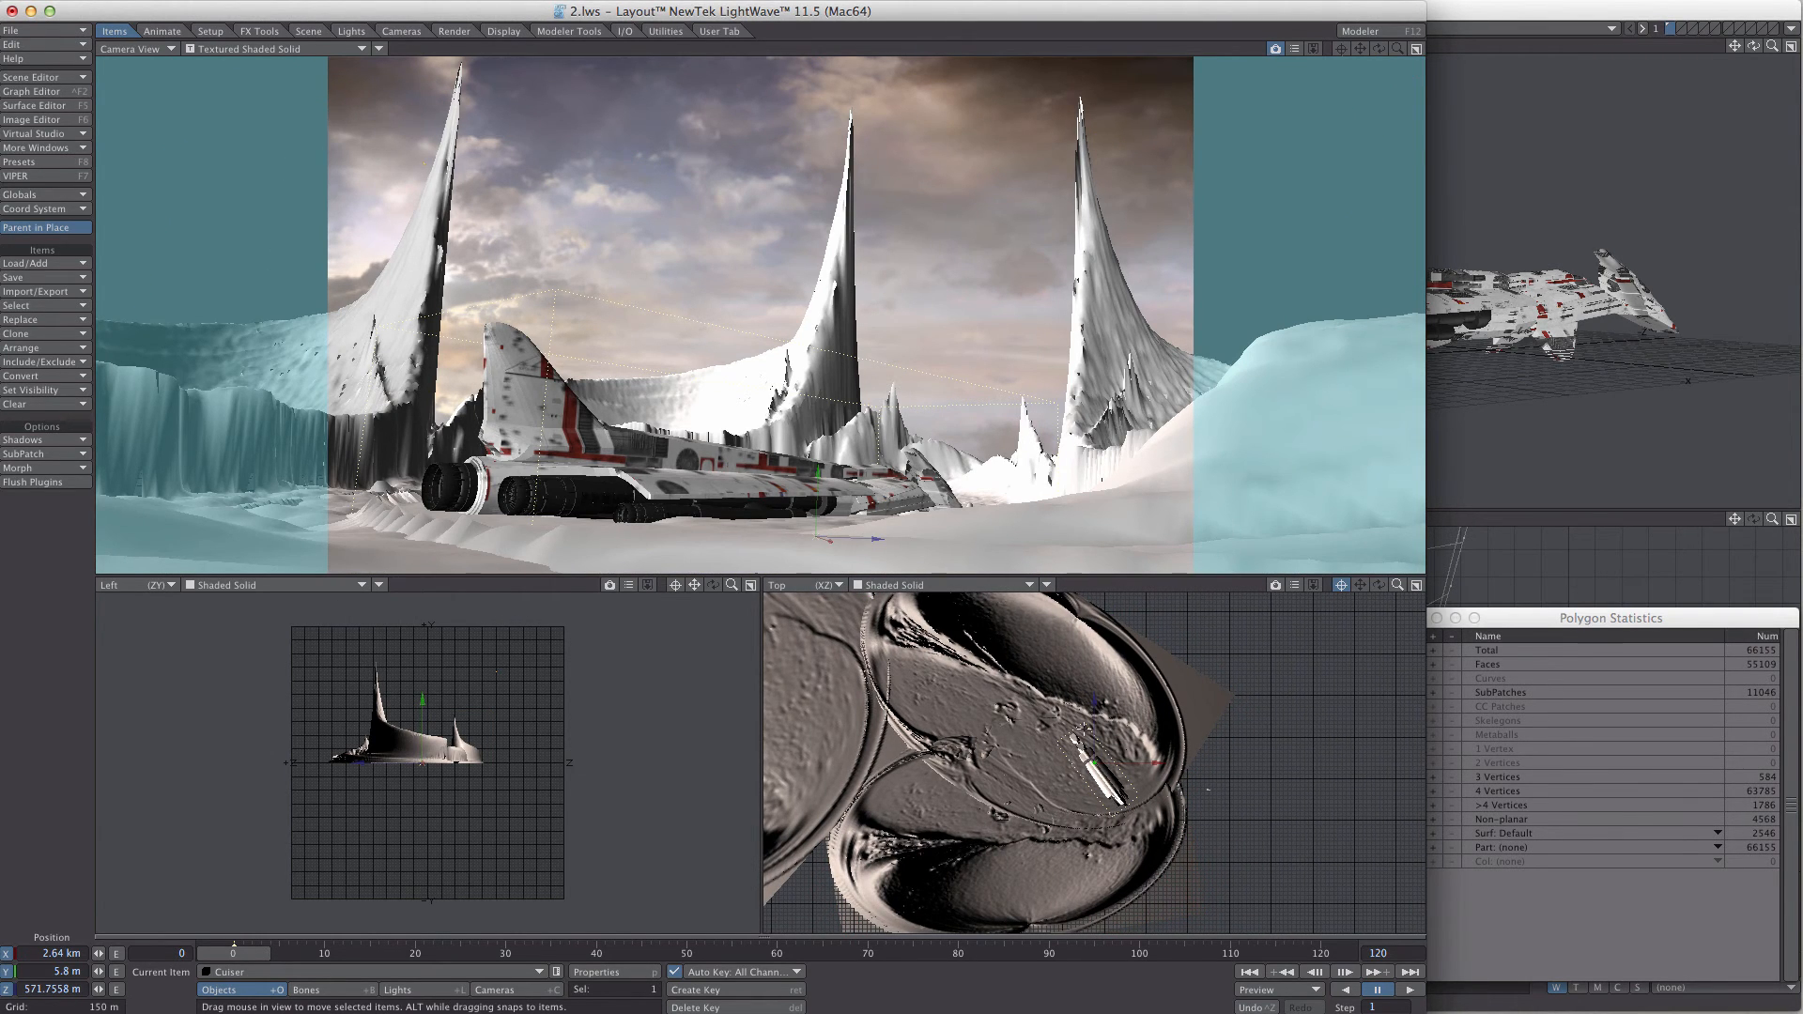
left_click_drag(1083, 729, 1083, 726)
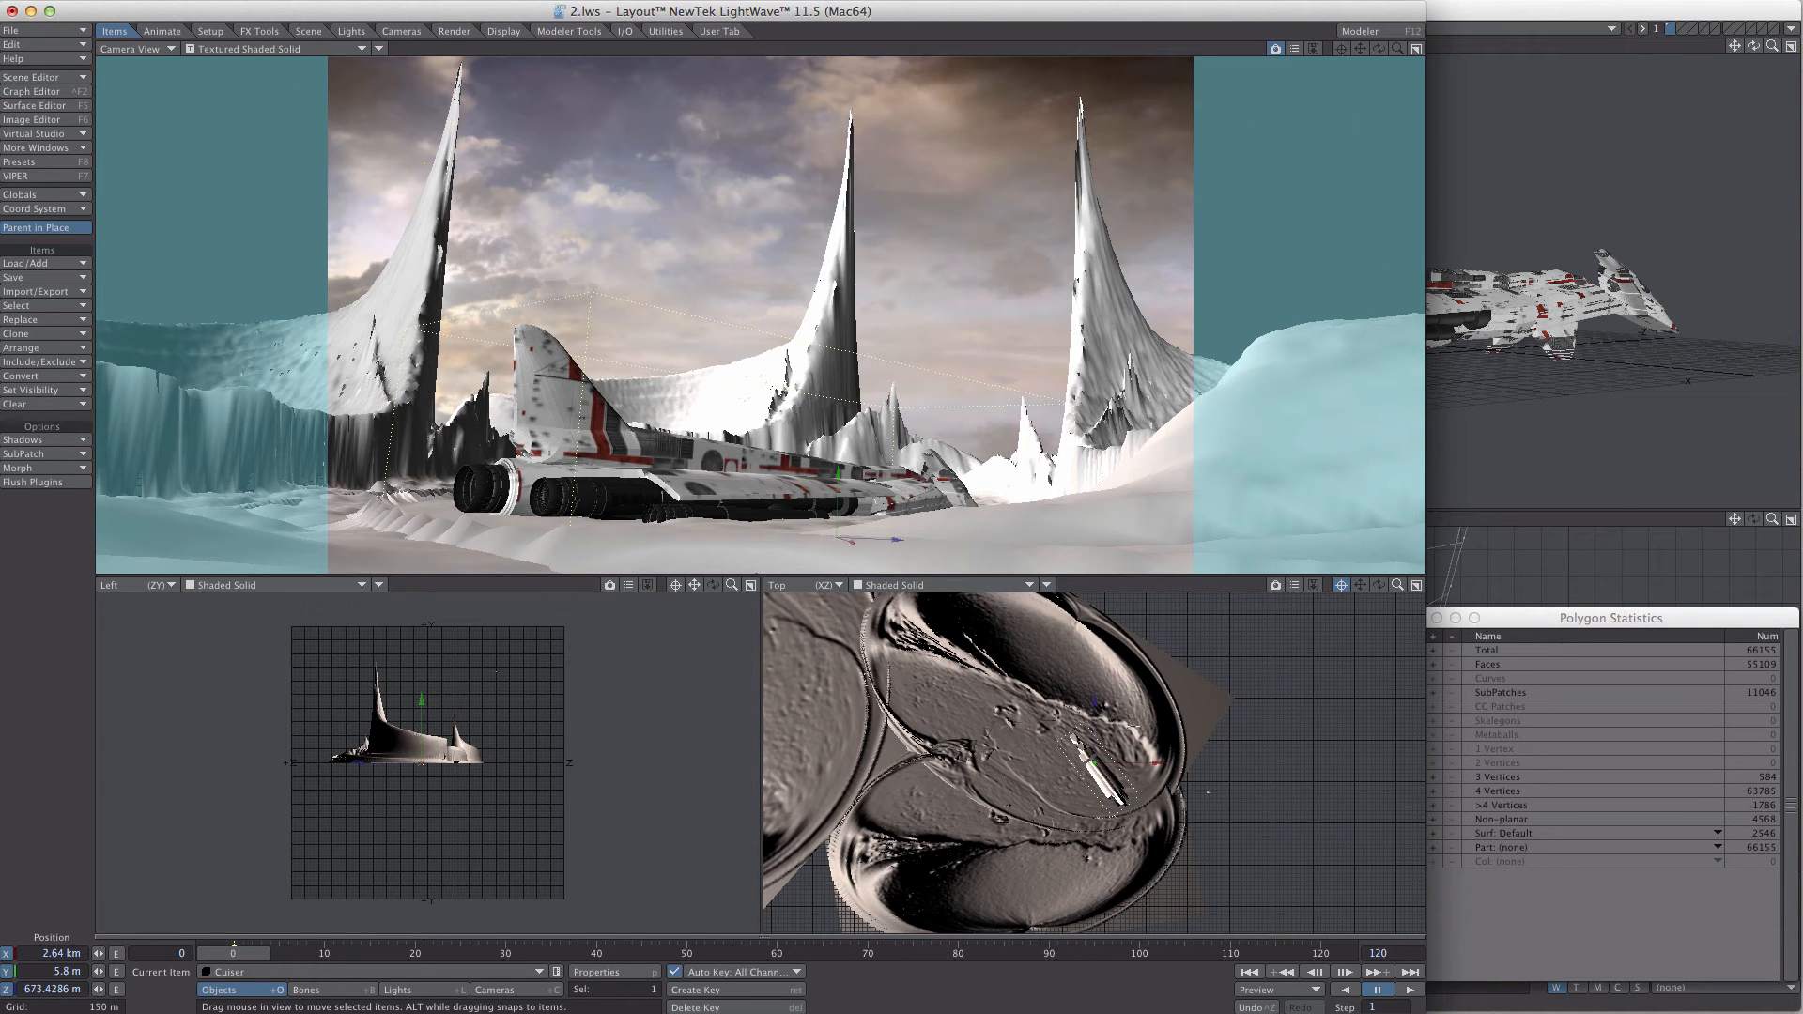
key("y")
left_click_drag(1122, 728, 1127, 734)
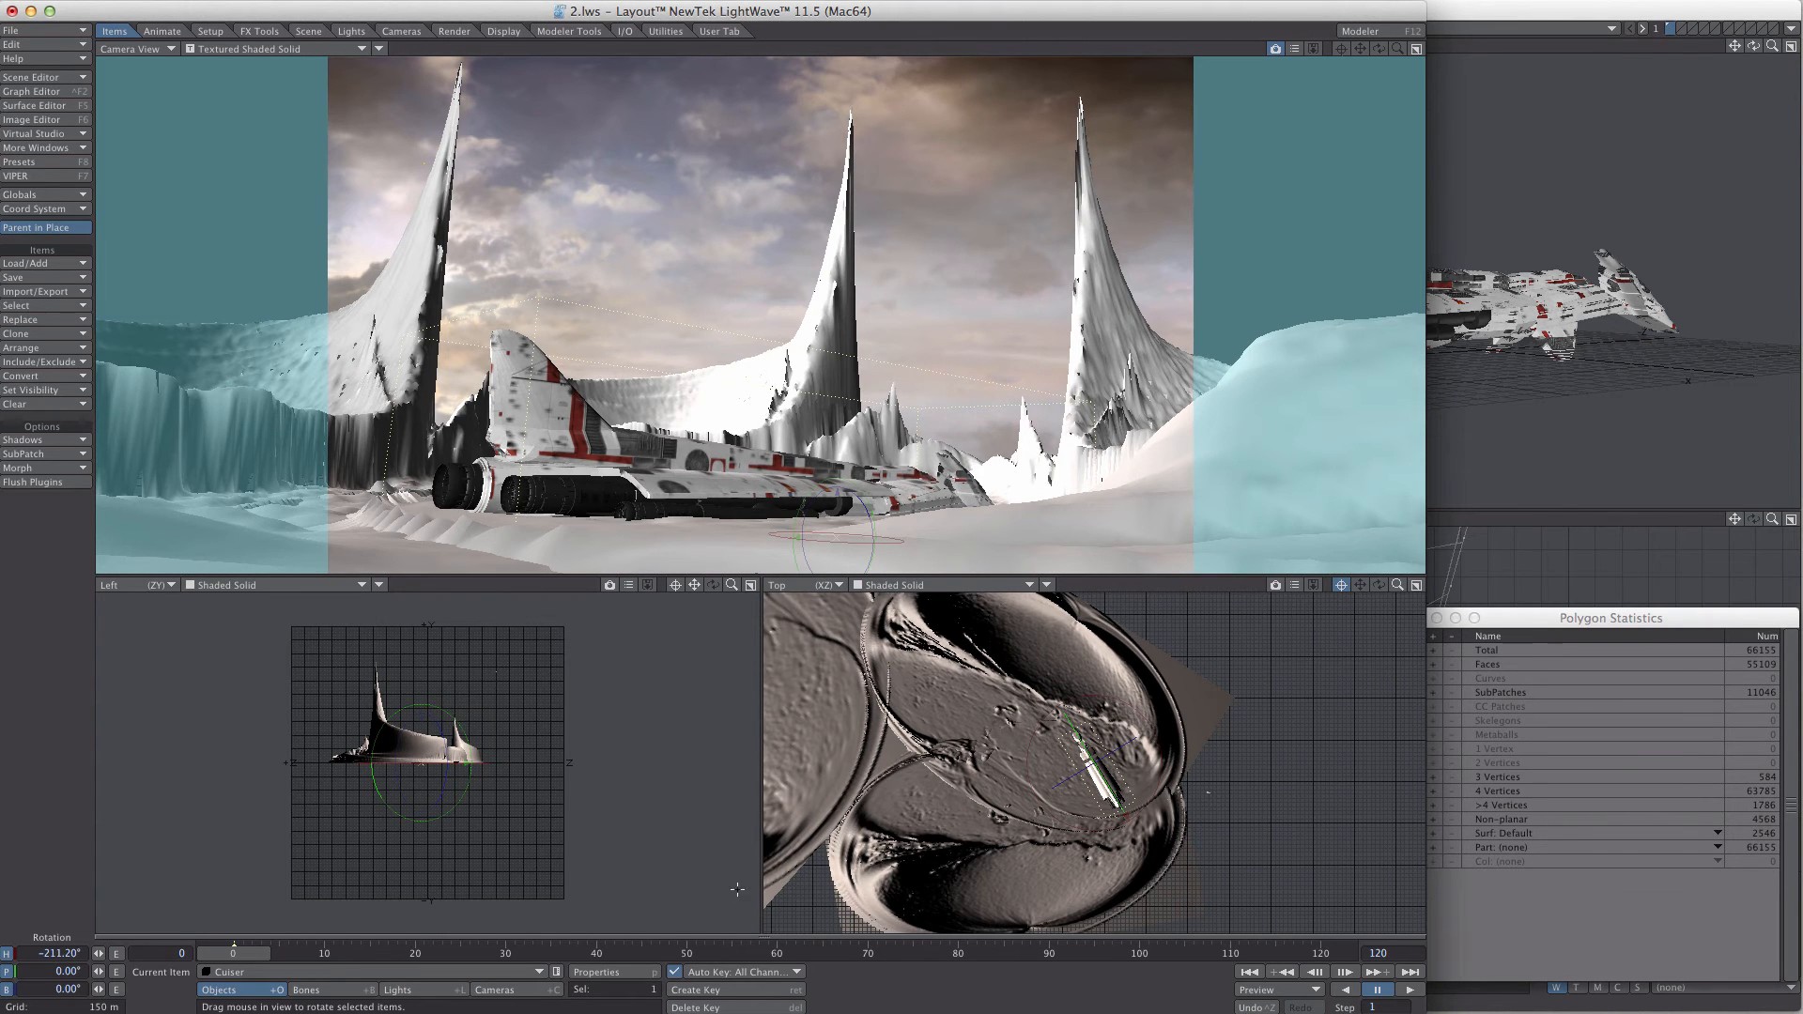
- Add a clip map texture with Cubic projection to the Cuiser object's render properties
left_click(619, 979)
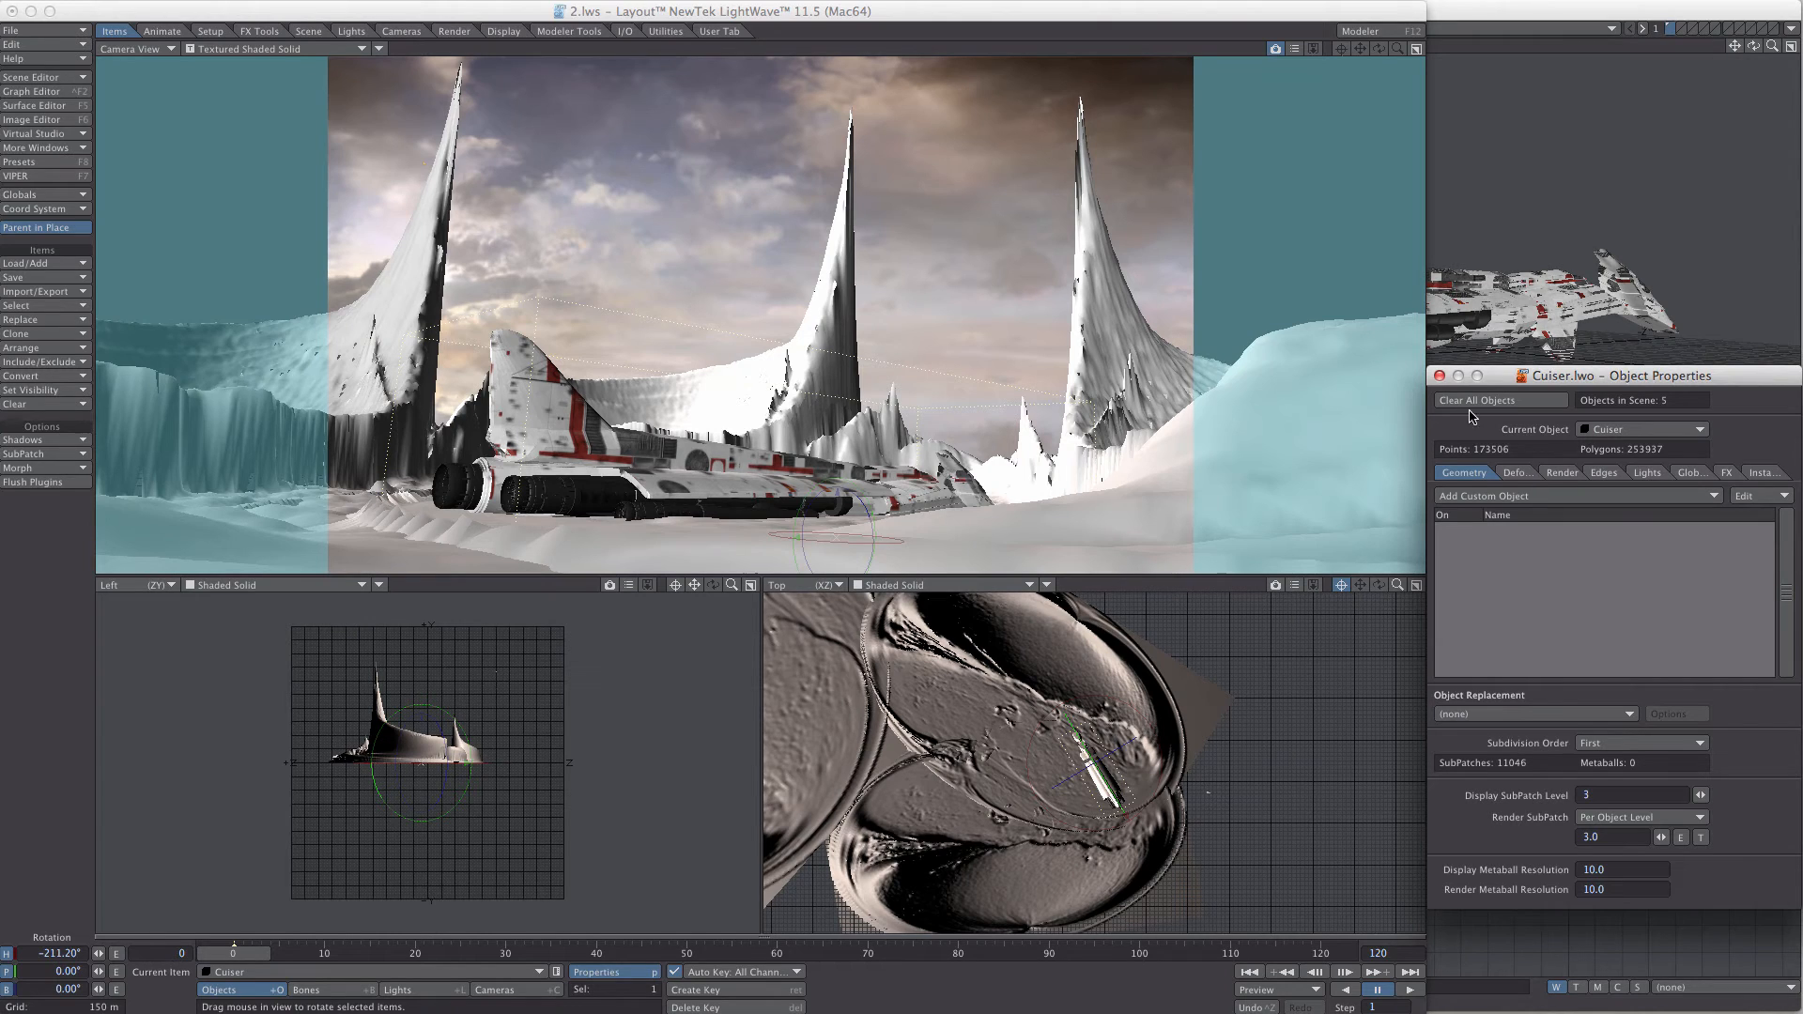
left_click(1563, 472)
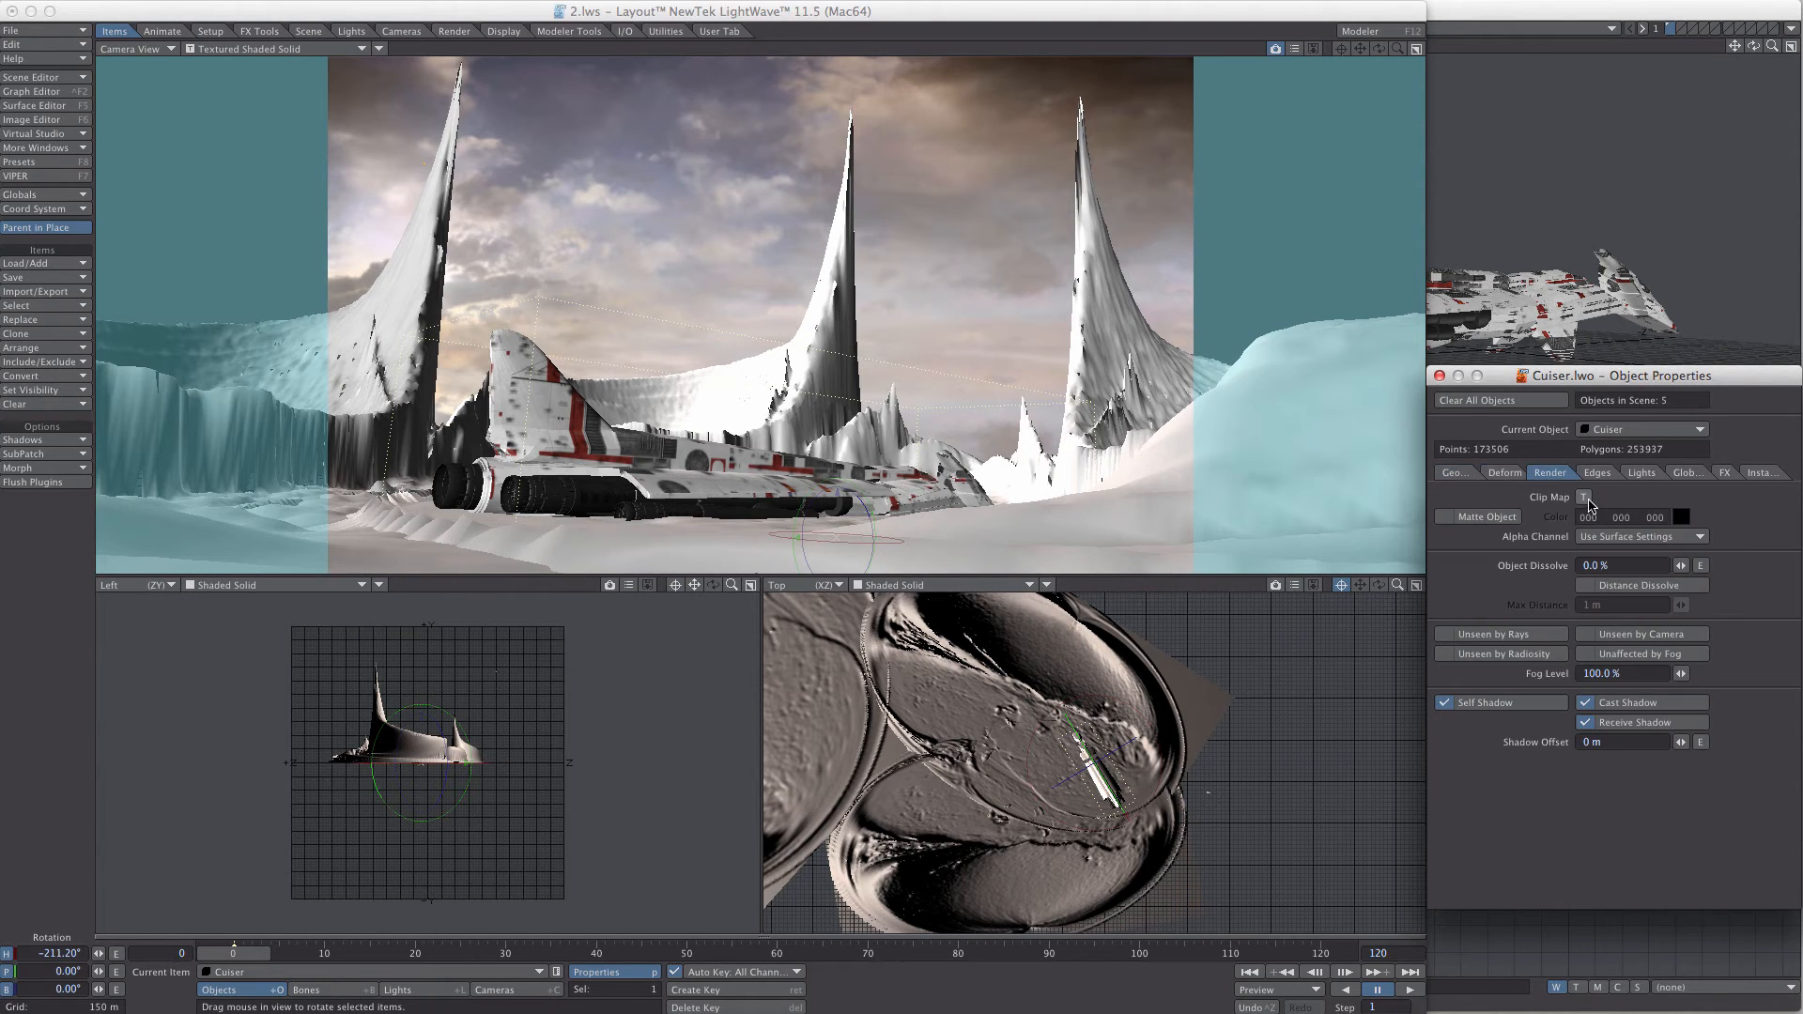
left_click(1586, 499)
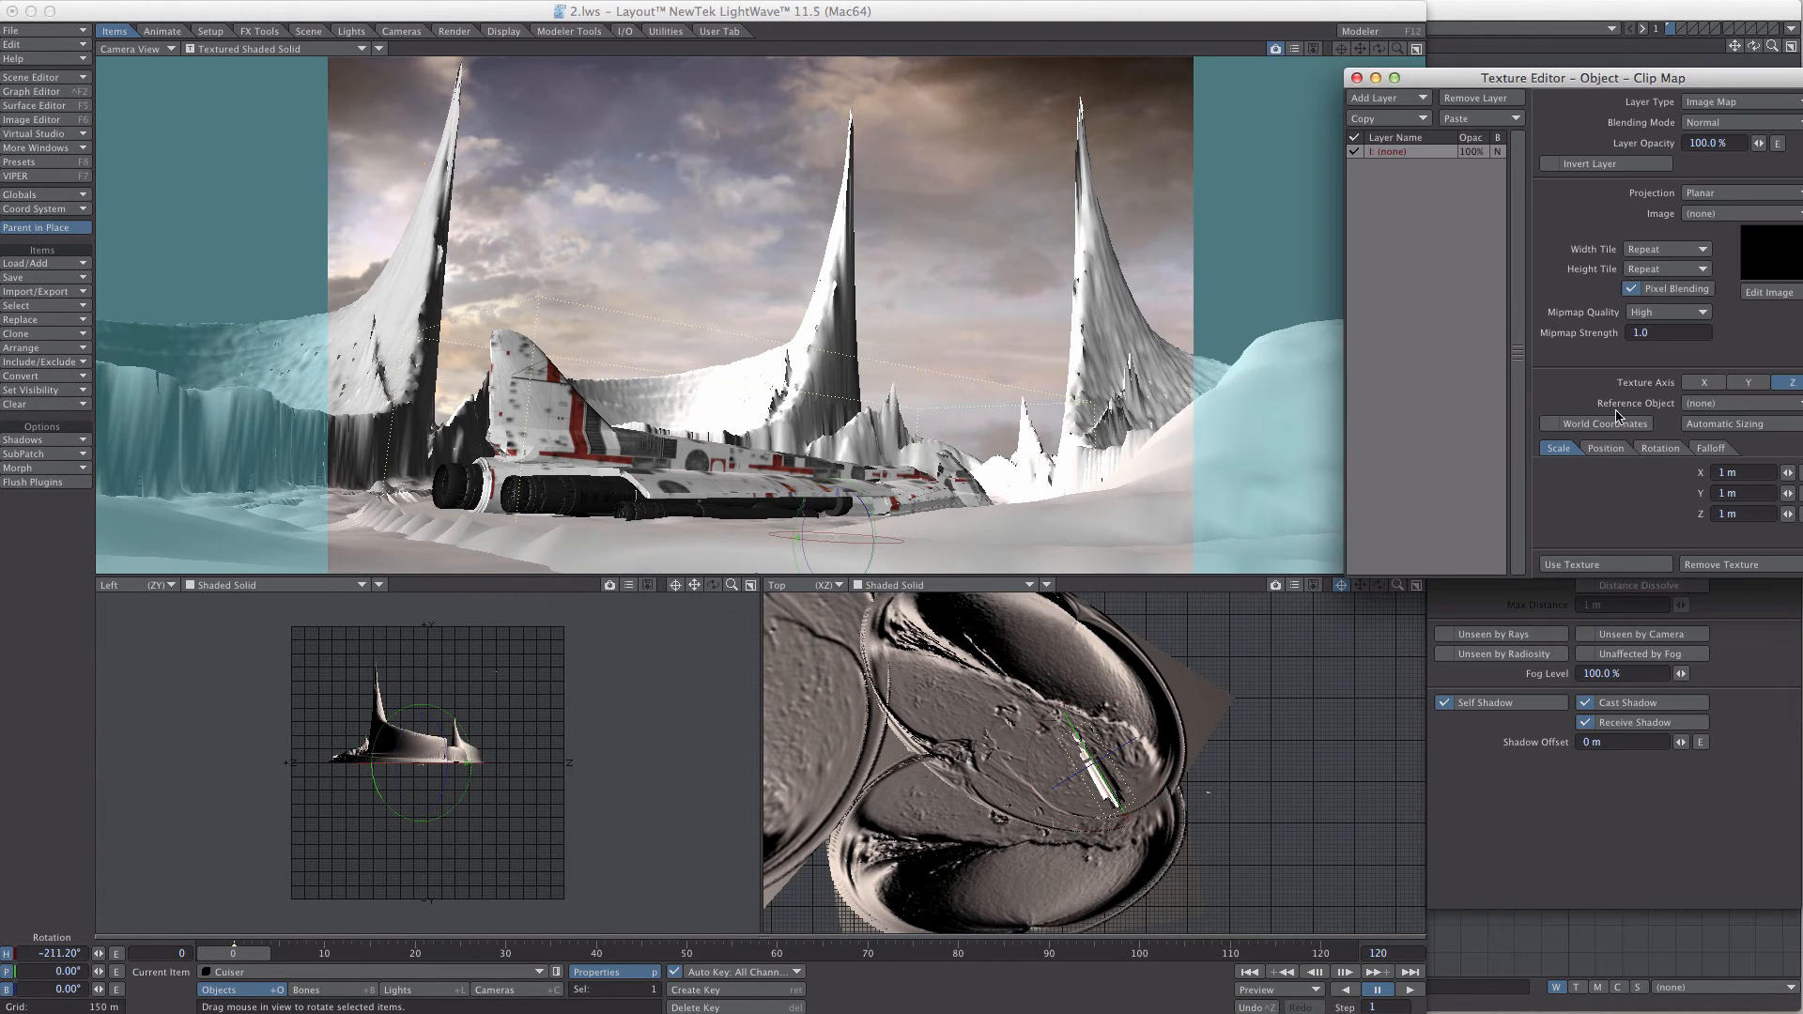
left_click(1723, 191)
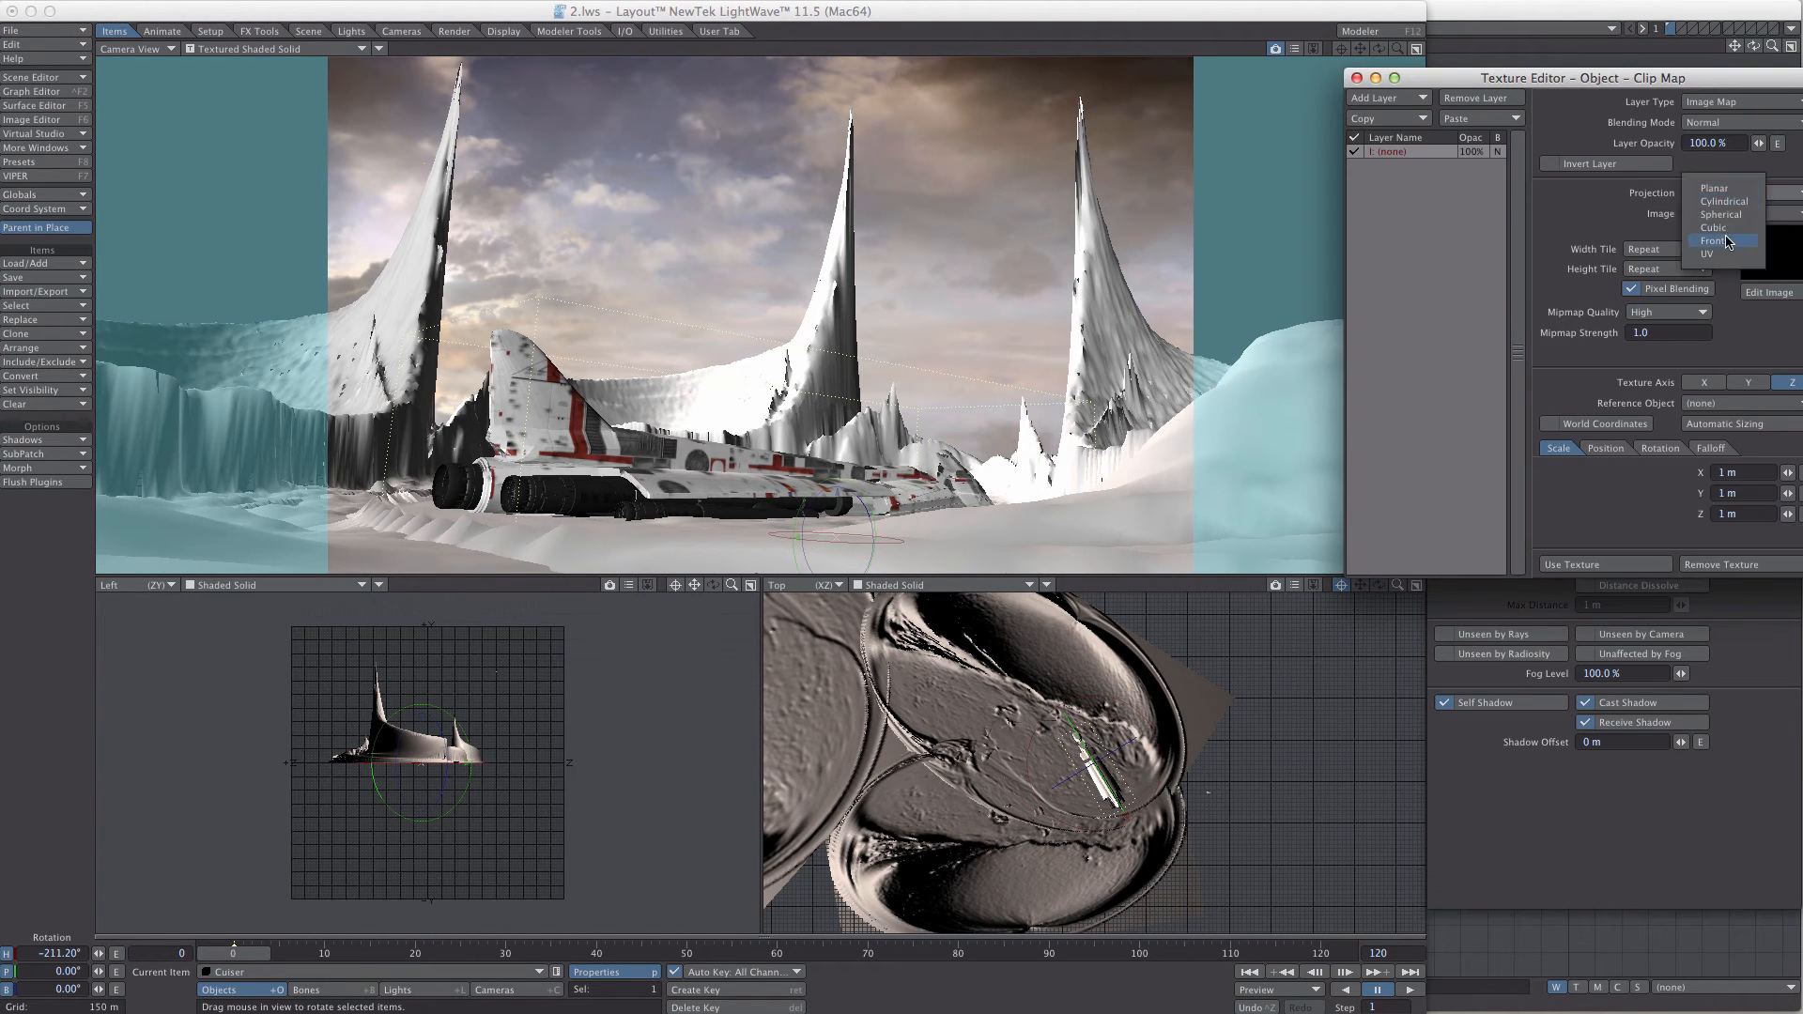
left_click(1726, 227)
- Load pipes4-col1.jpg as the image of the ship's clip map
left_click(1742, 213)
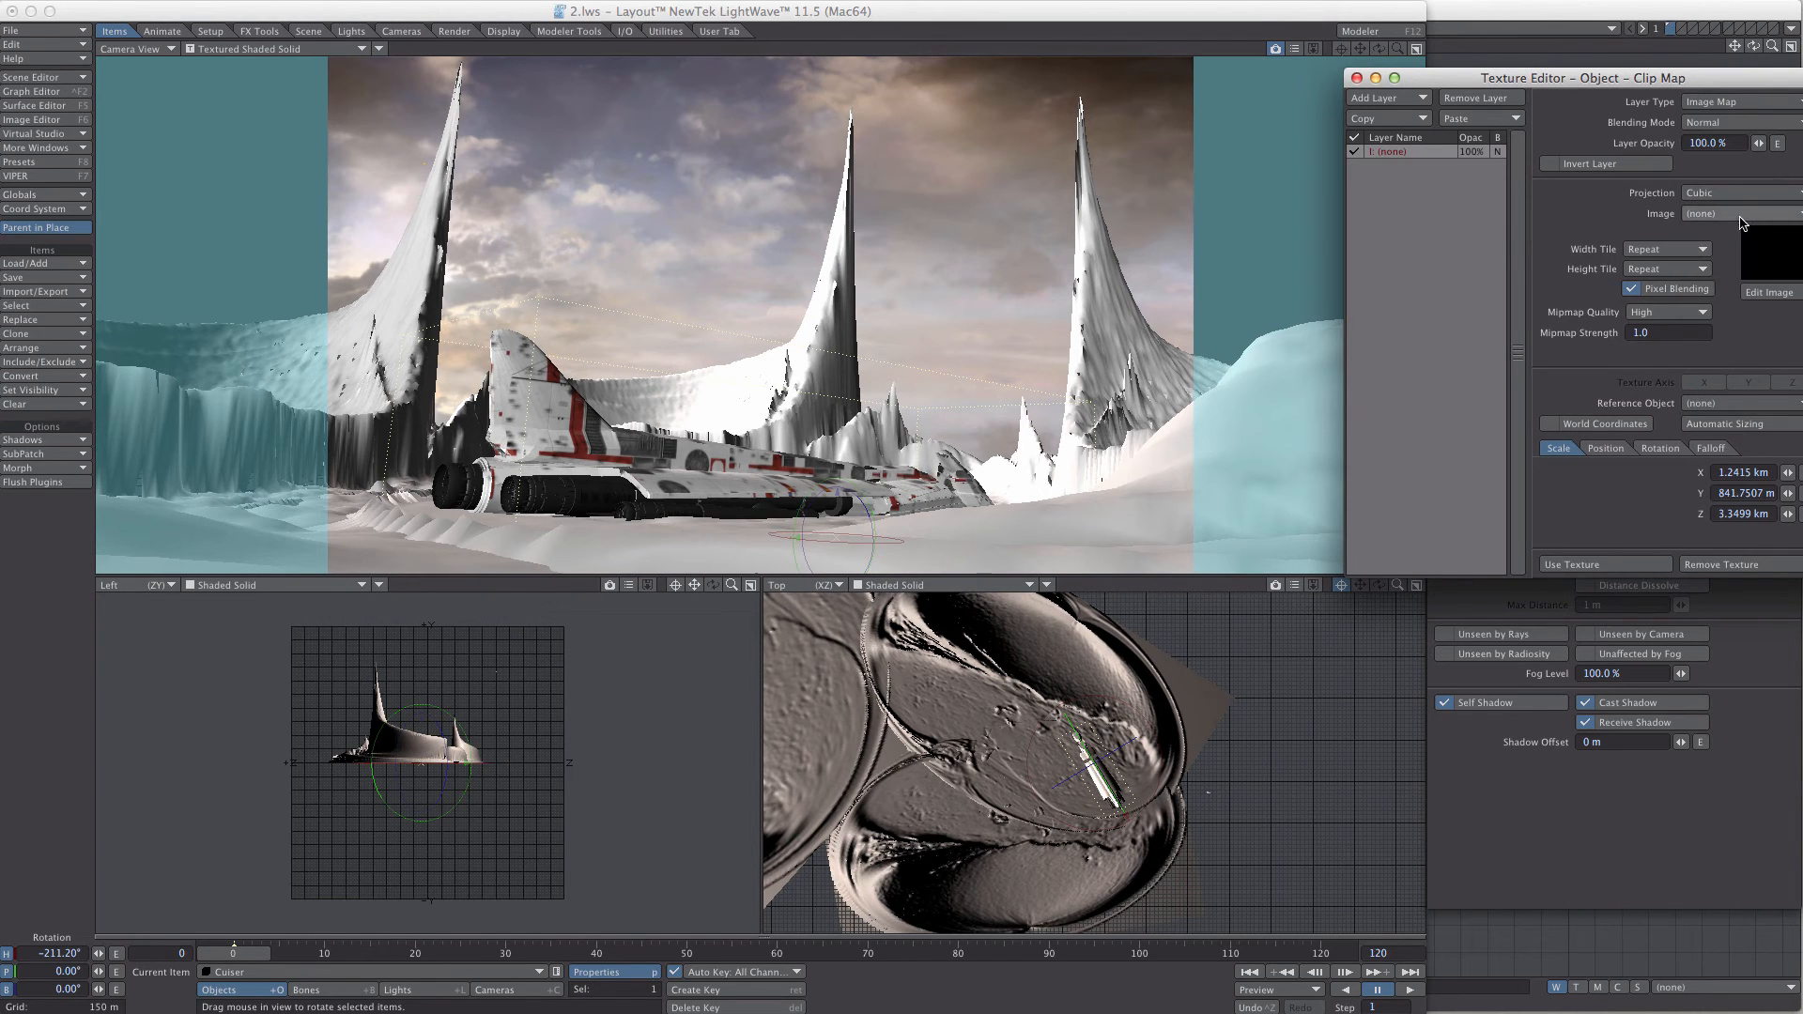
left_click(1735, 297)
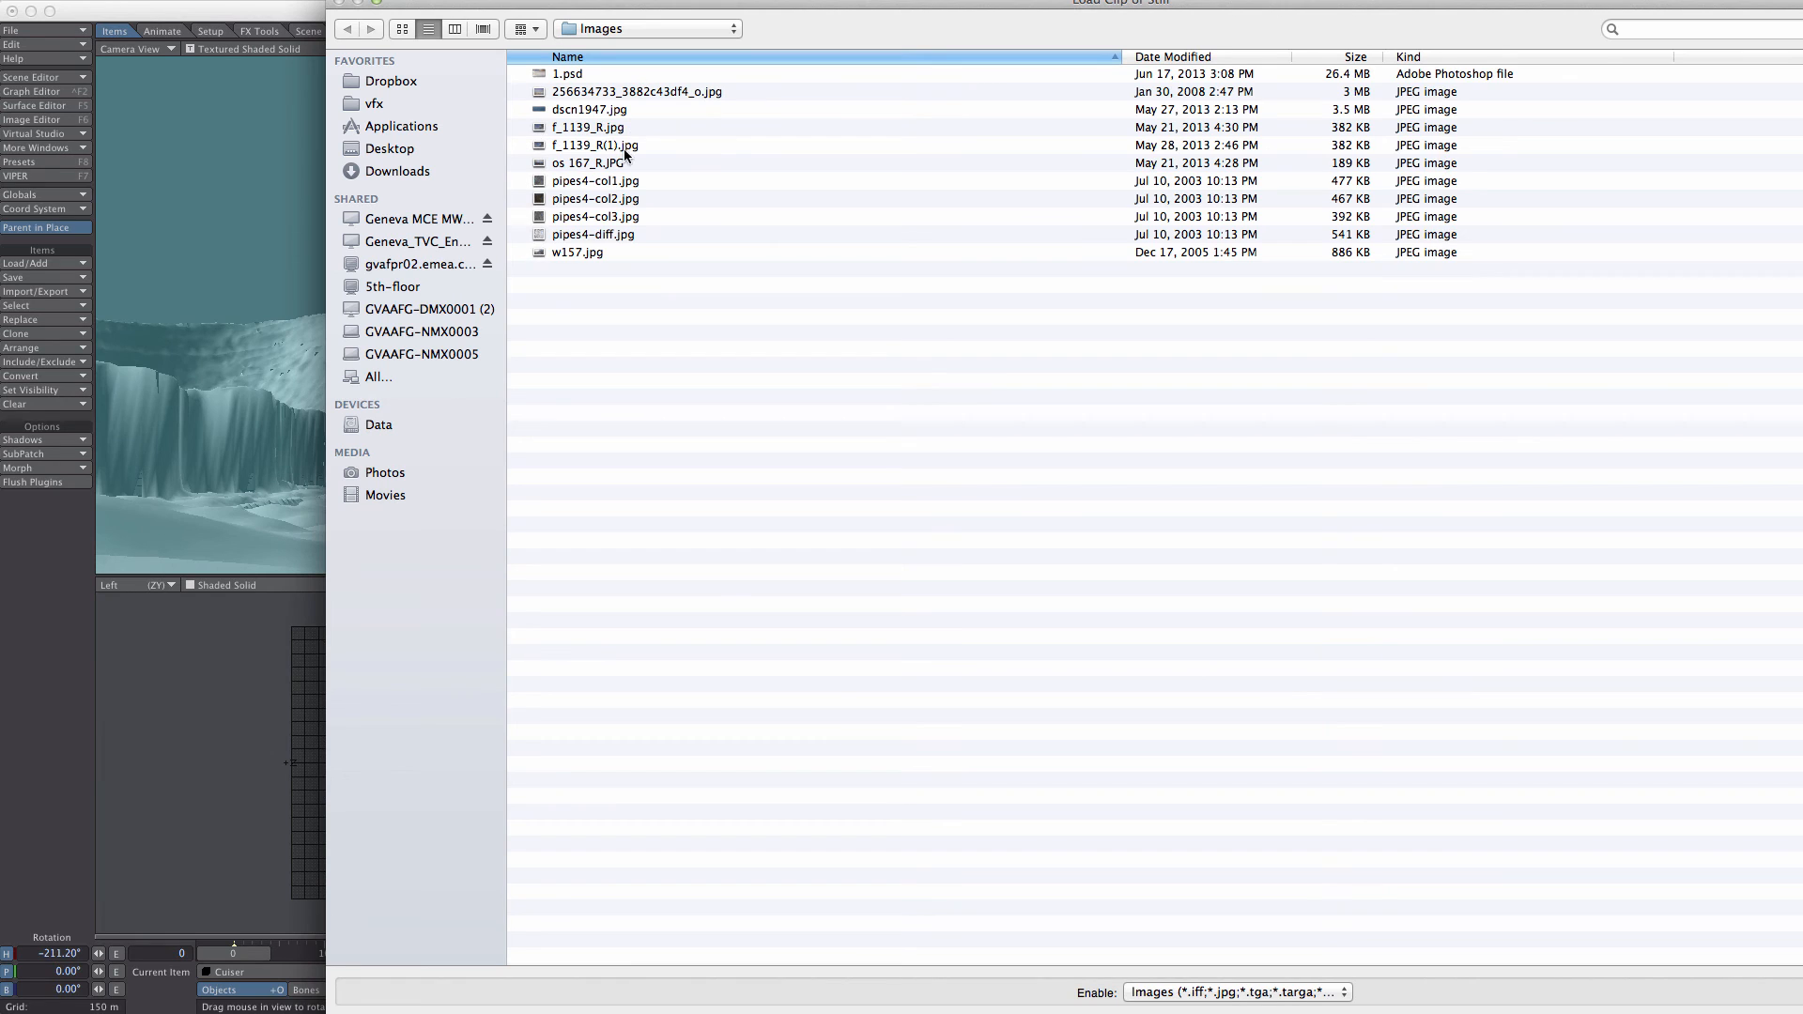
left_click(601, 182)
key("Return")
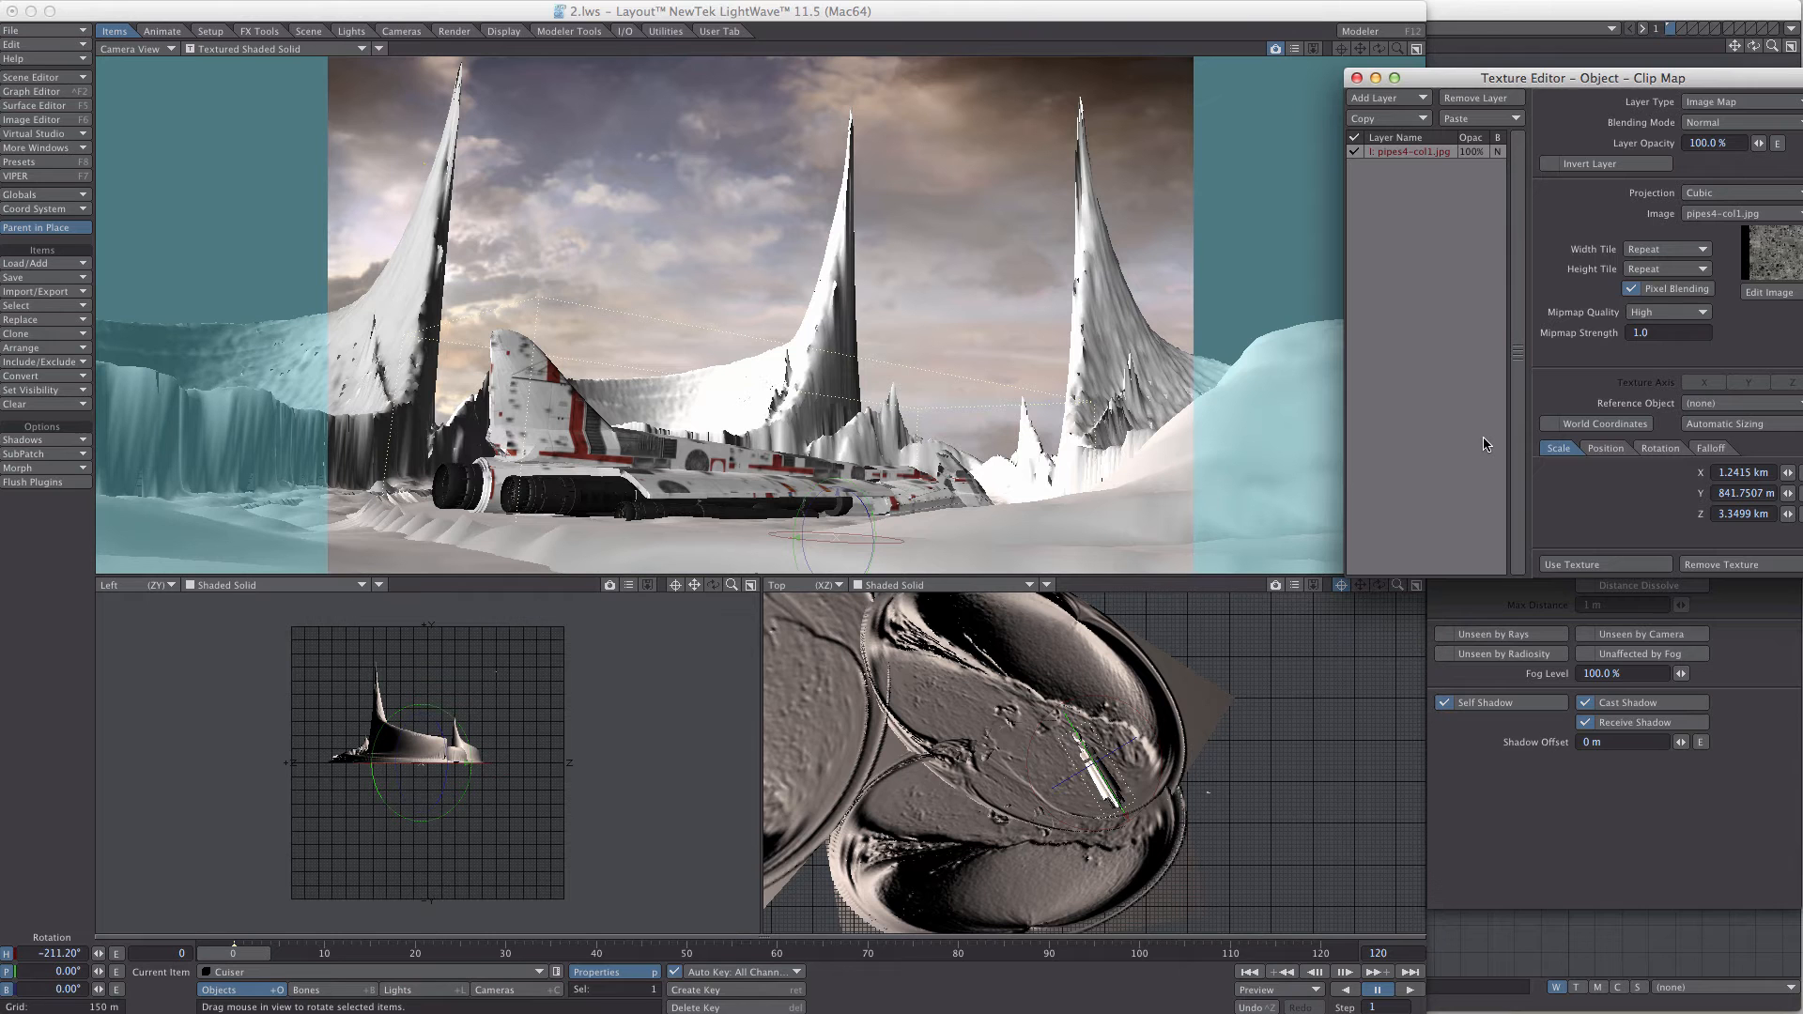
- Load pipes4-diff.jpg as the ship's clip map image in place of the pipes color image
left_click(1752, 221)
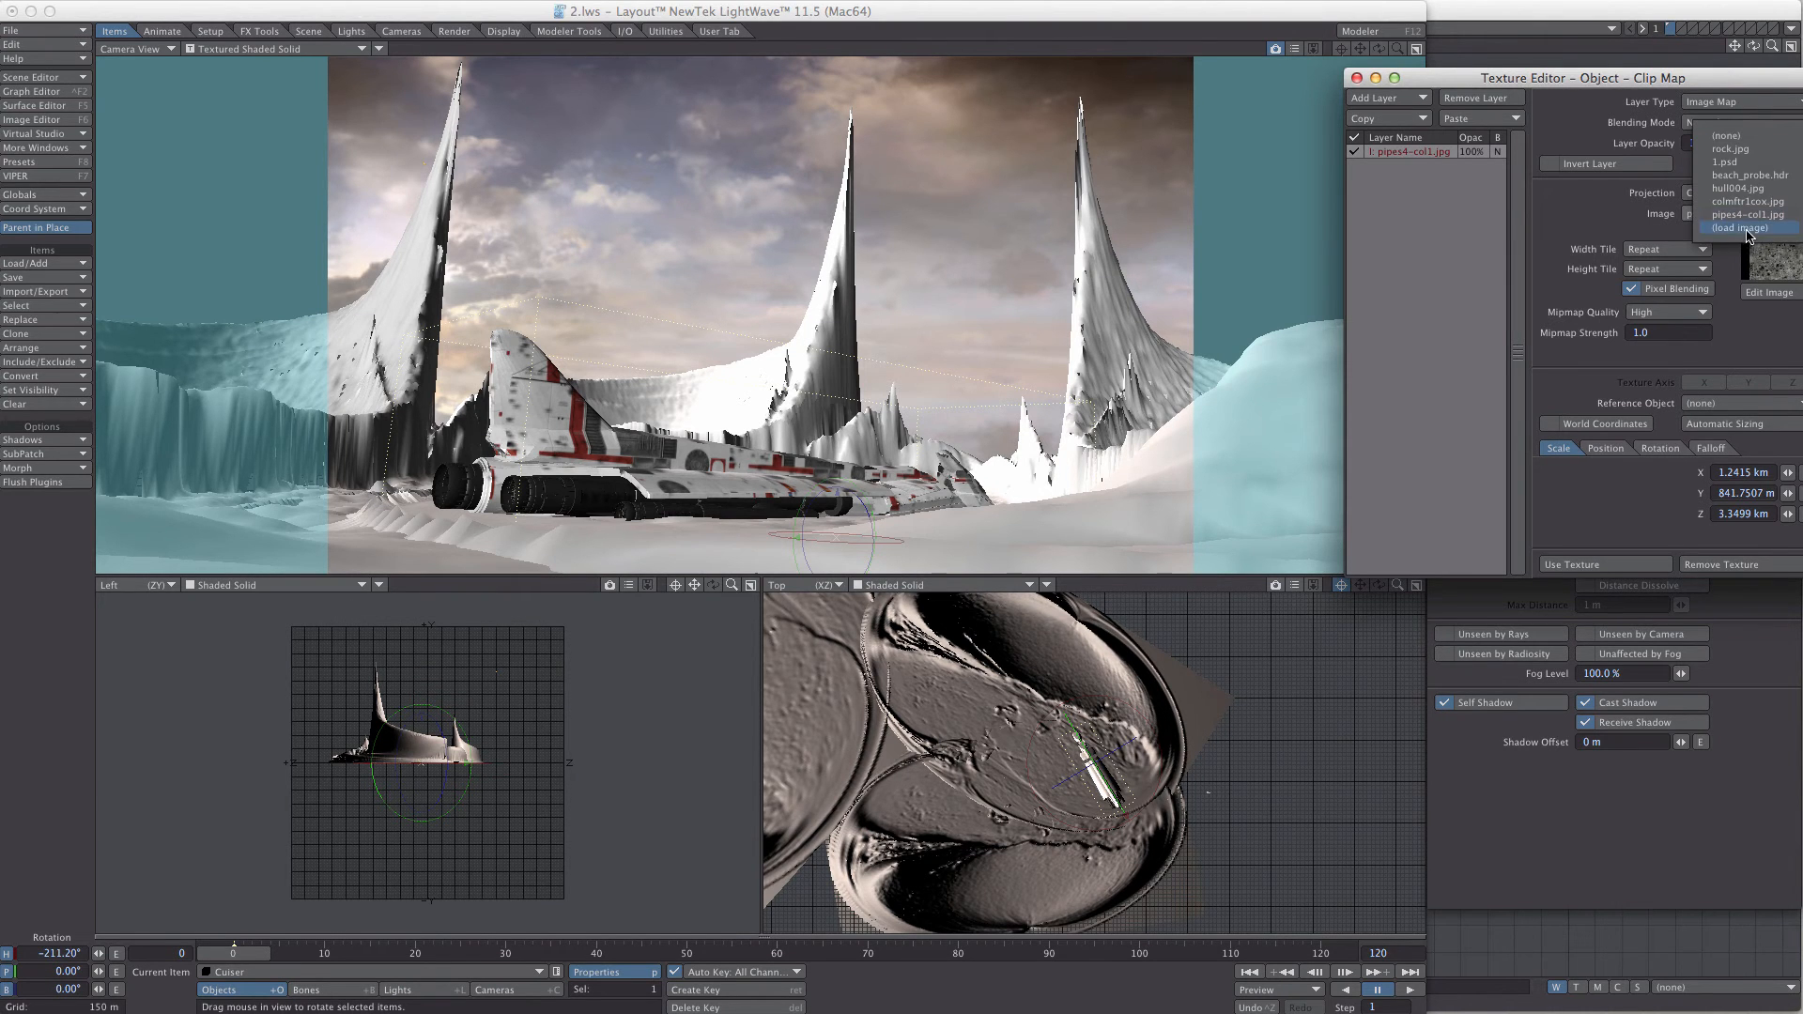
left_click(1752, 234)
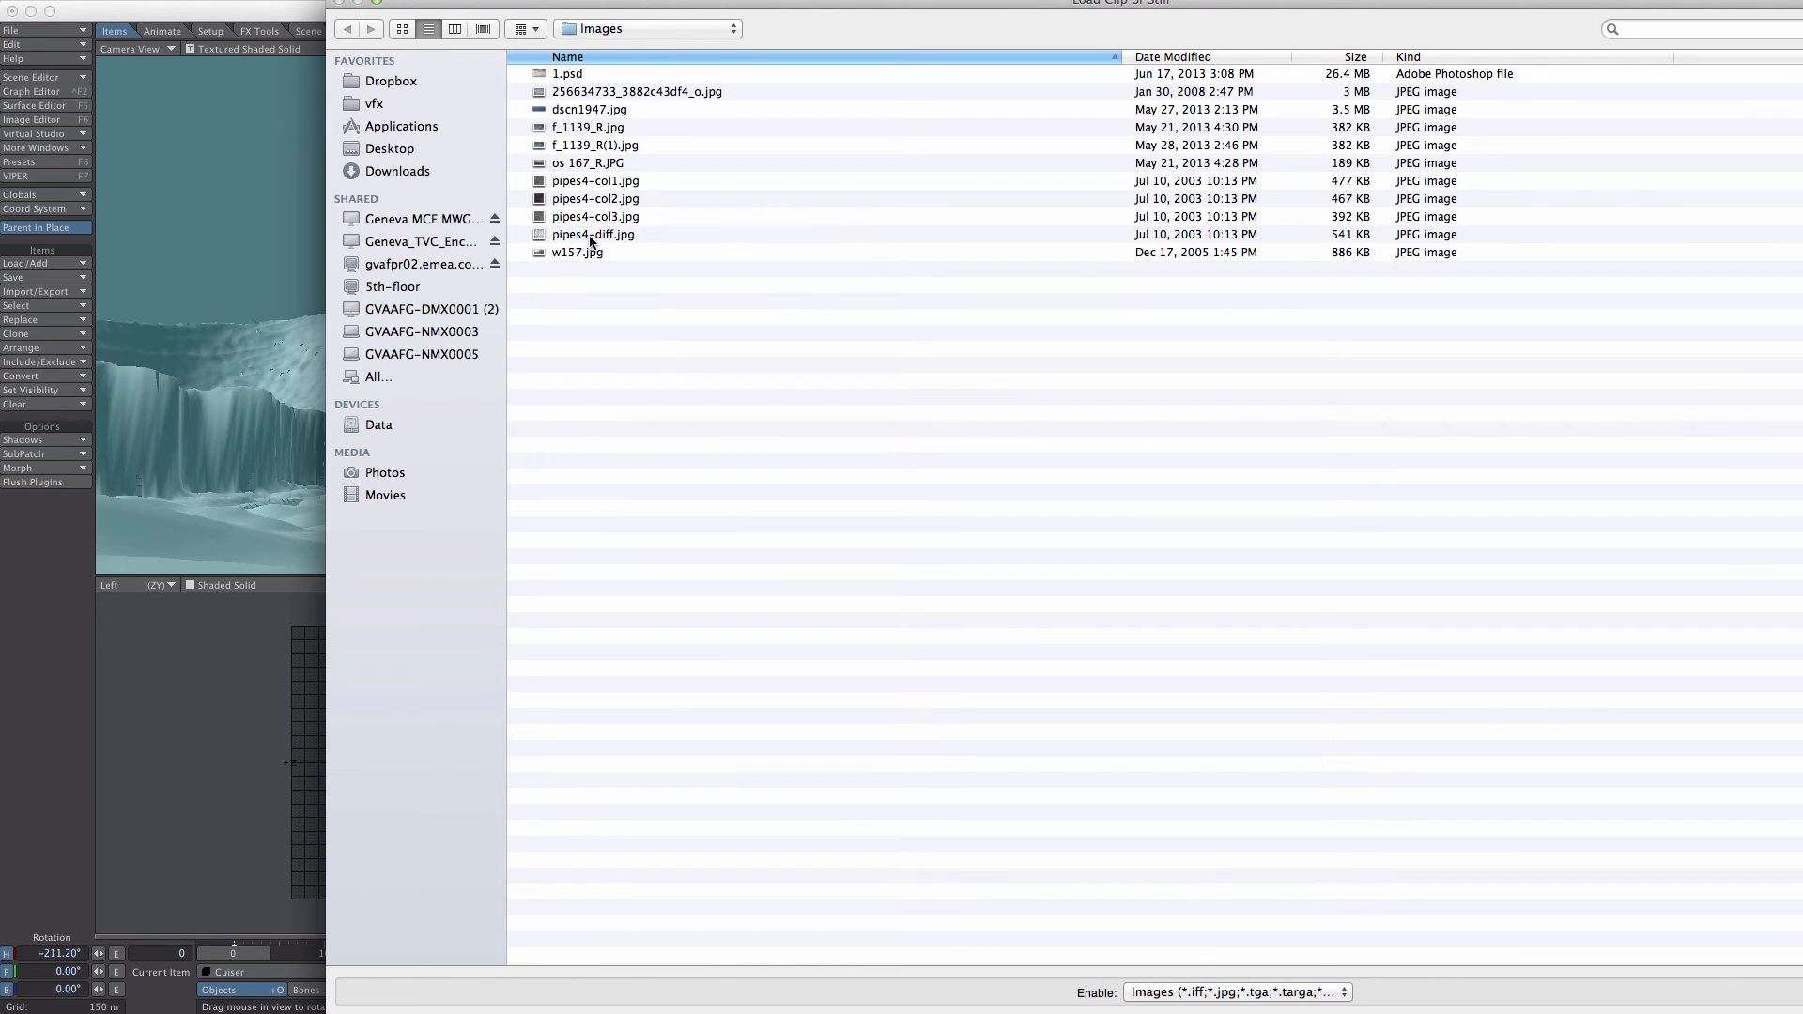
left_click(589, 235)
key("Return")
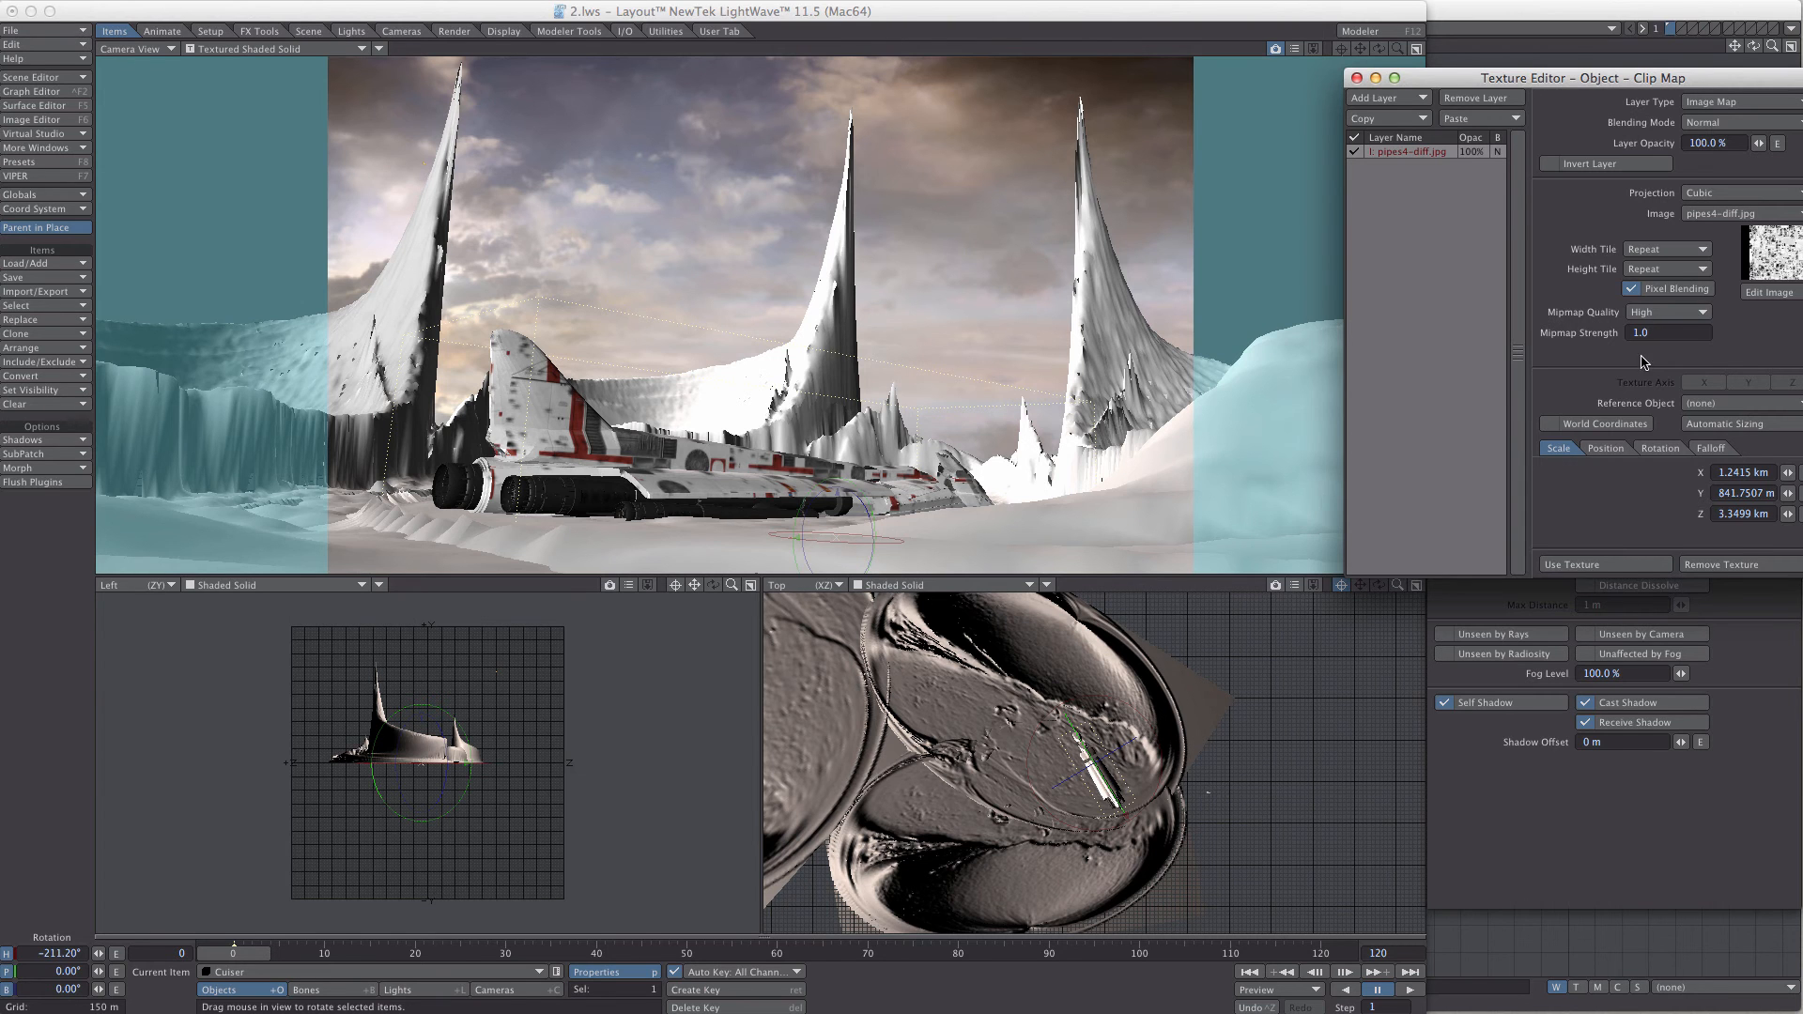
- View the pipes4-diff.jpg clip map image at full size and close the viewer and Image Editor
left_click(1769, 292)
double_click(721, 323)
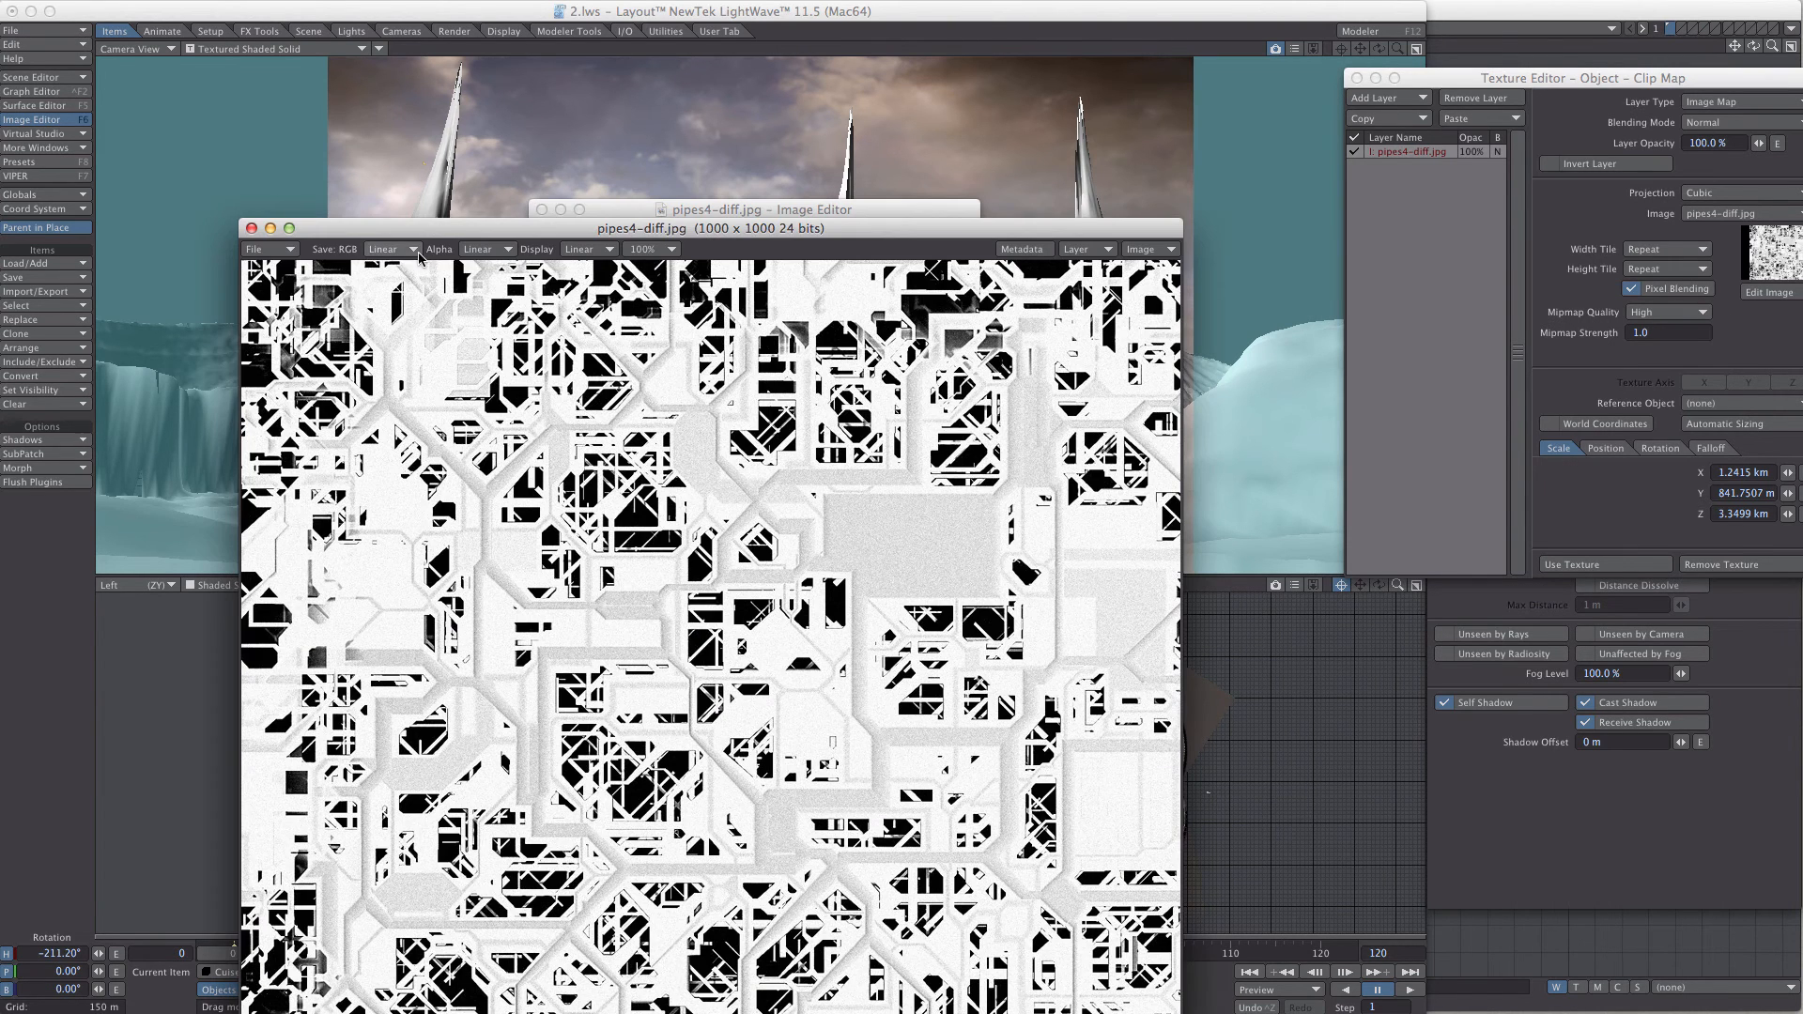
left_click(252, 229)
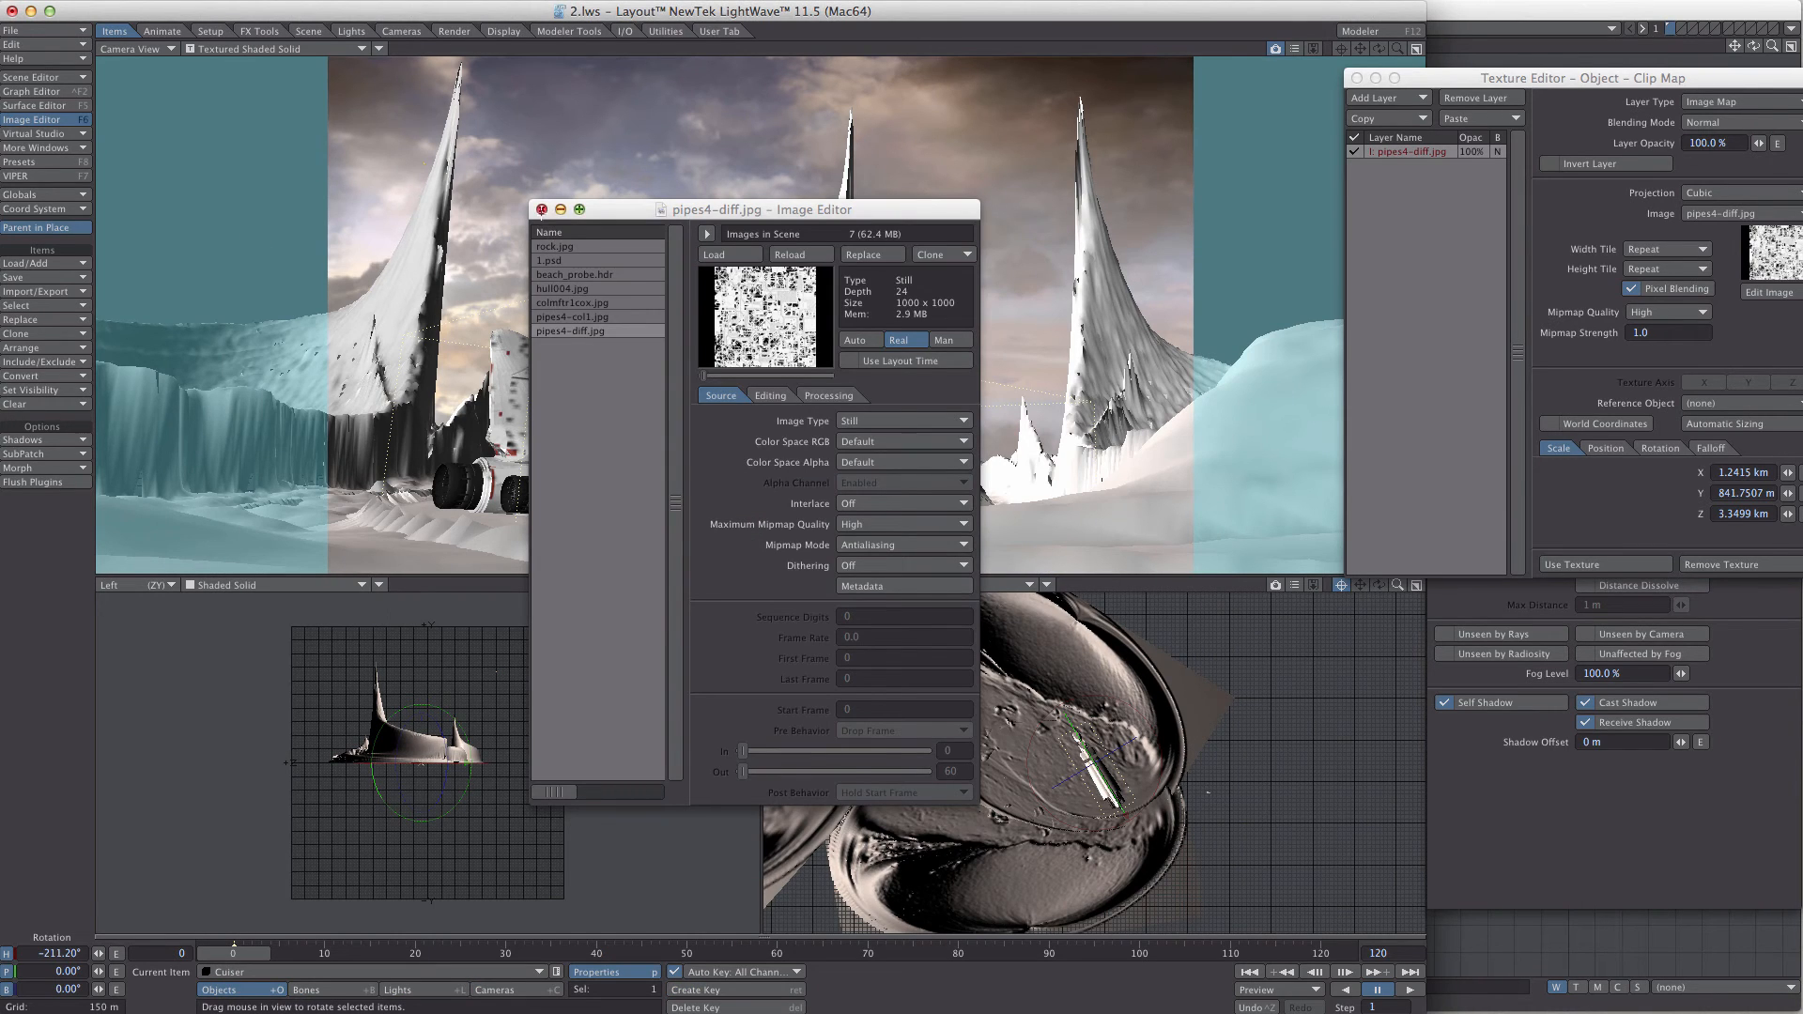
left_click(542, 209)
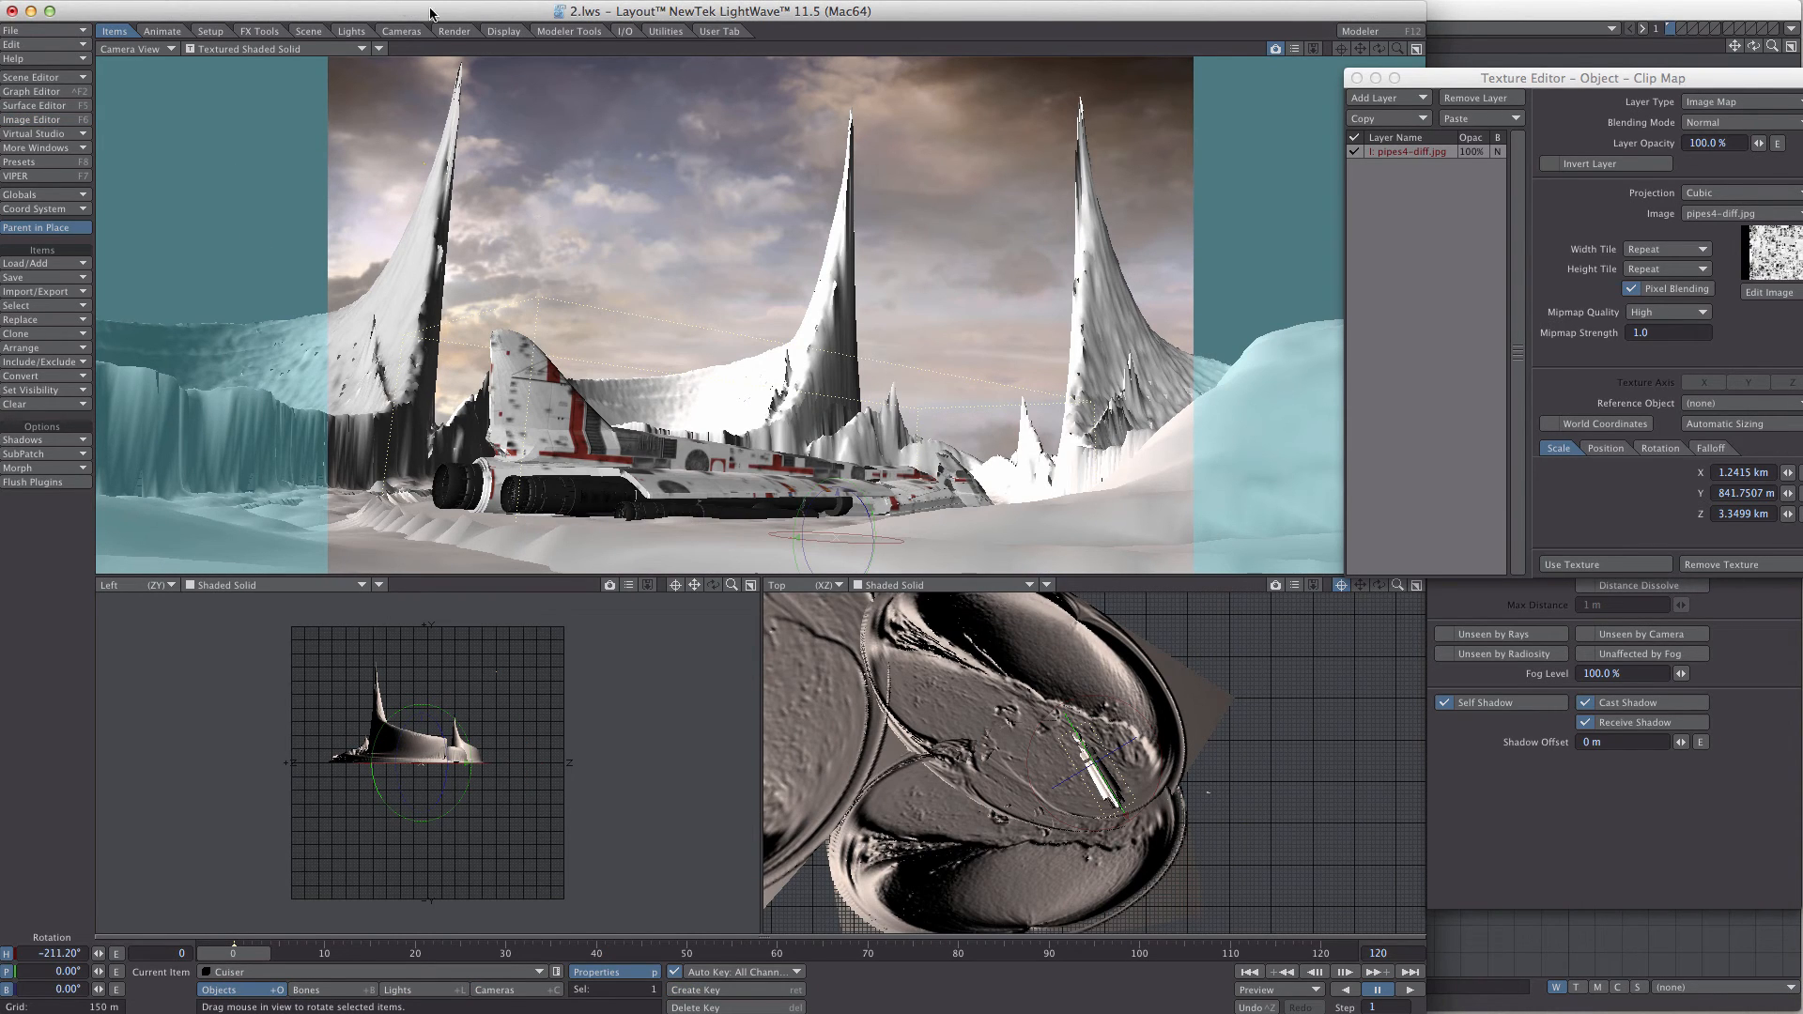
- Test-render the current frame to check how the clip map cuts the ship, and abort the render
left_click(451, 31)
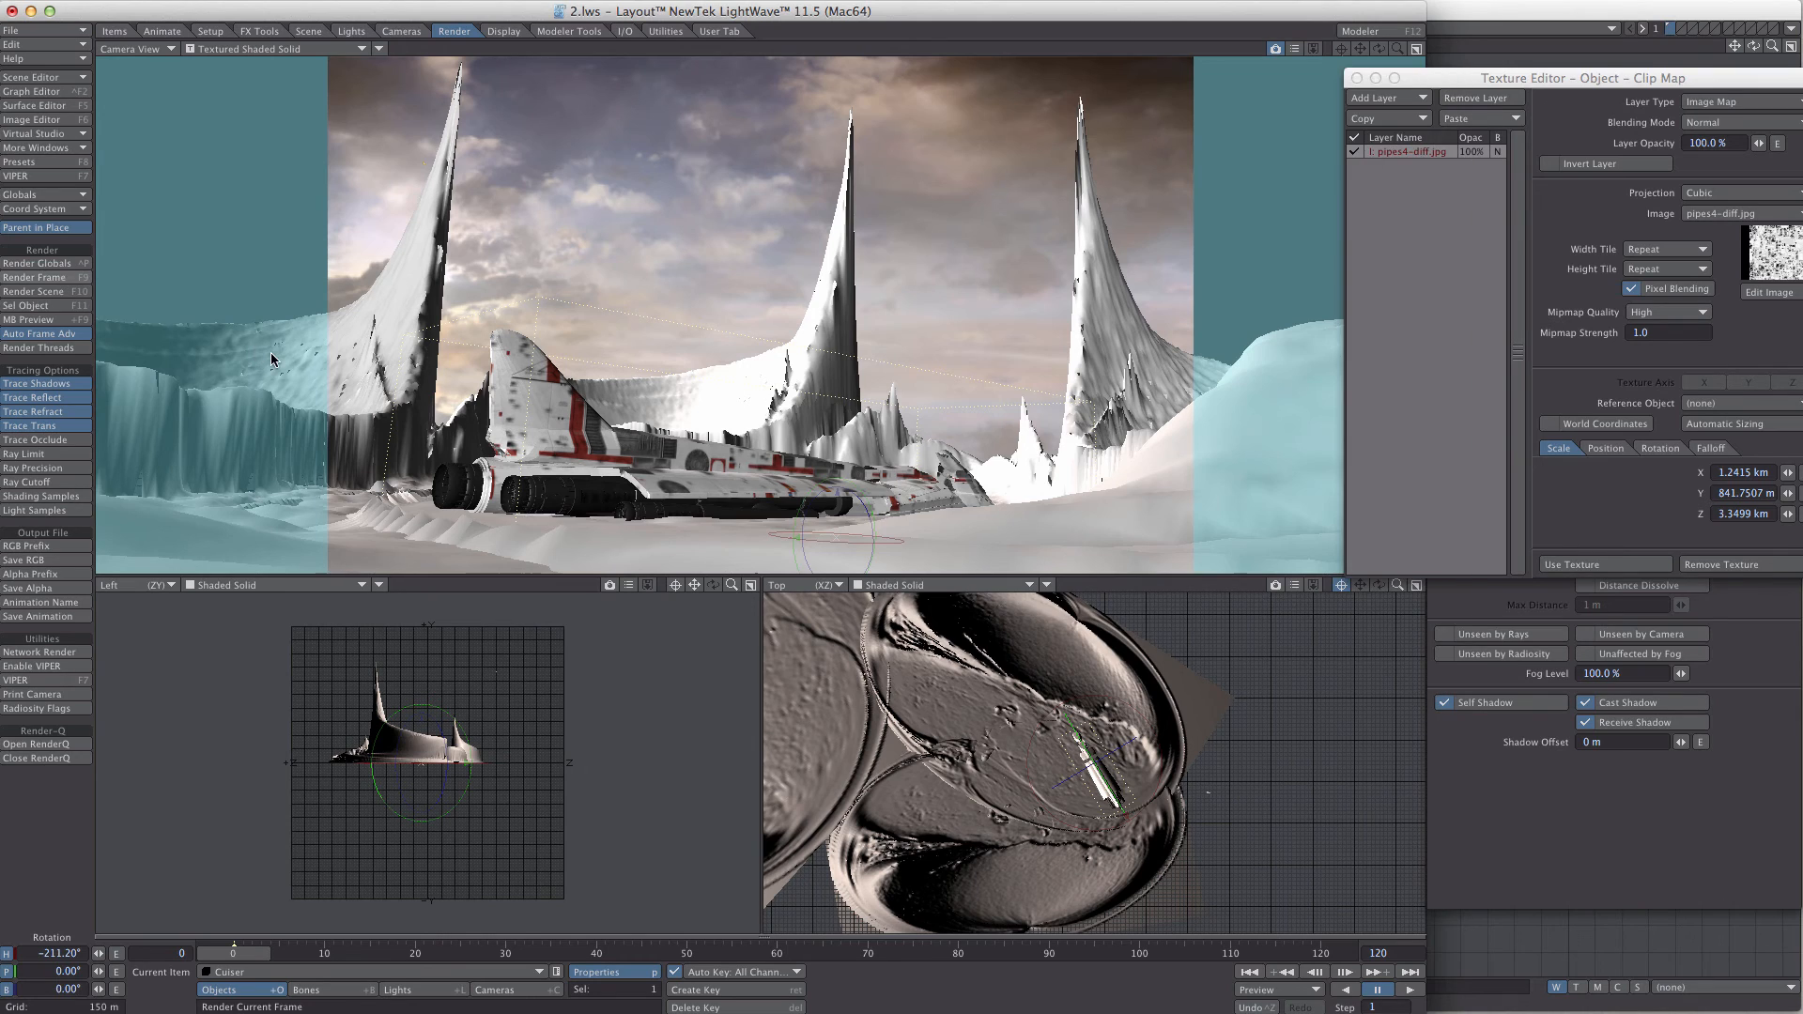
key("F9")
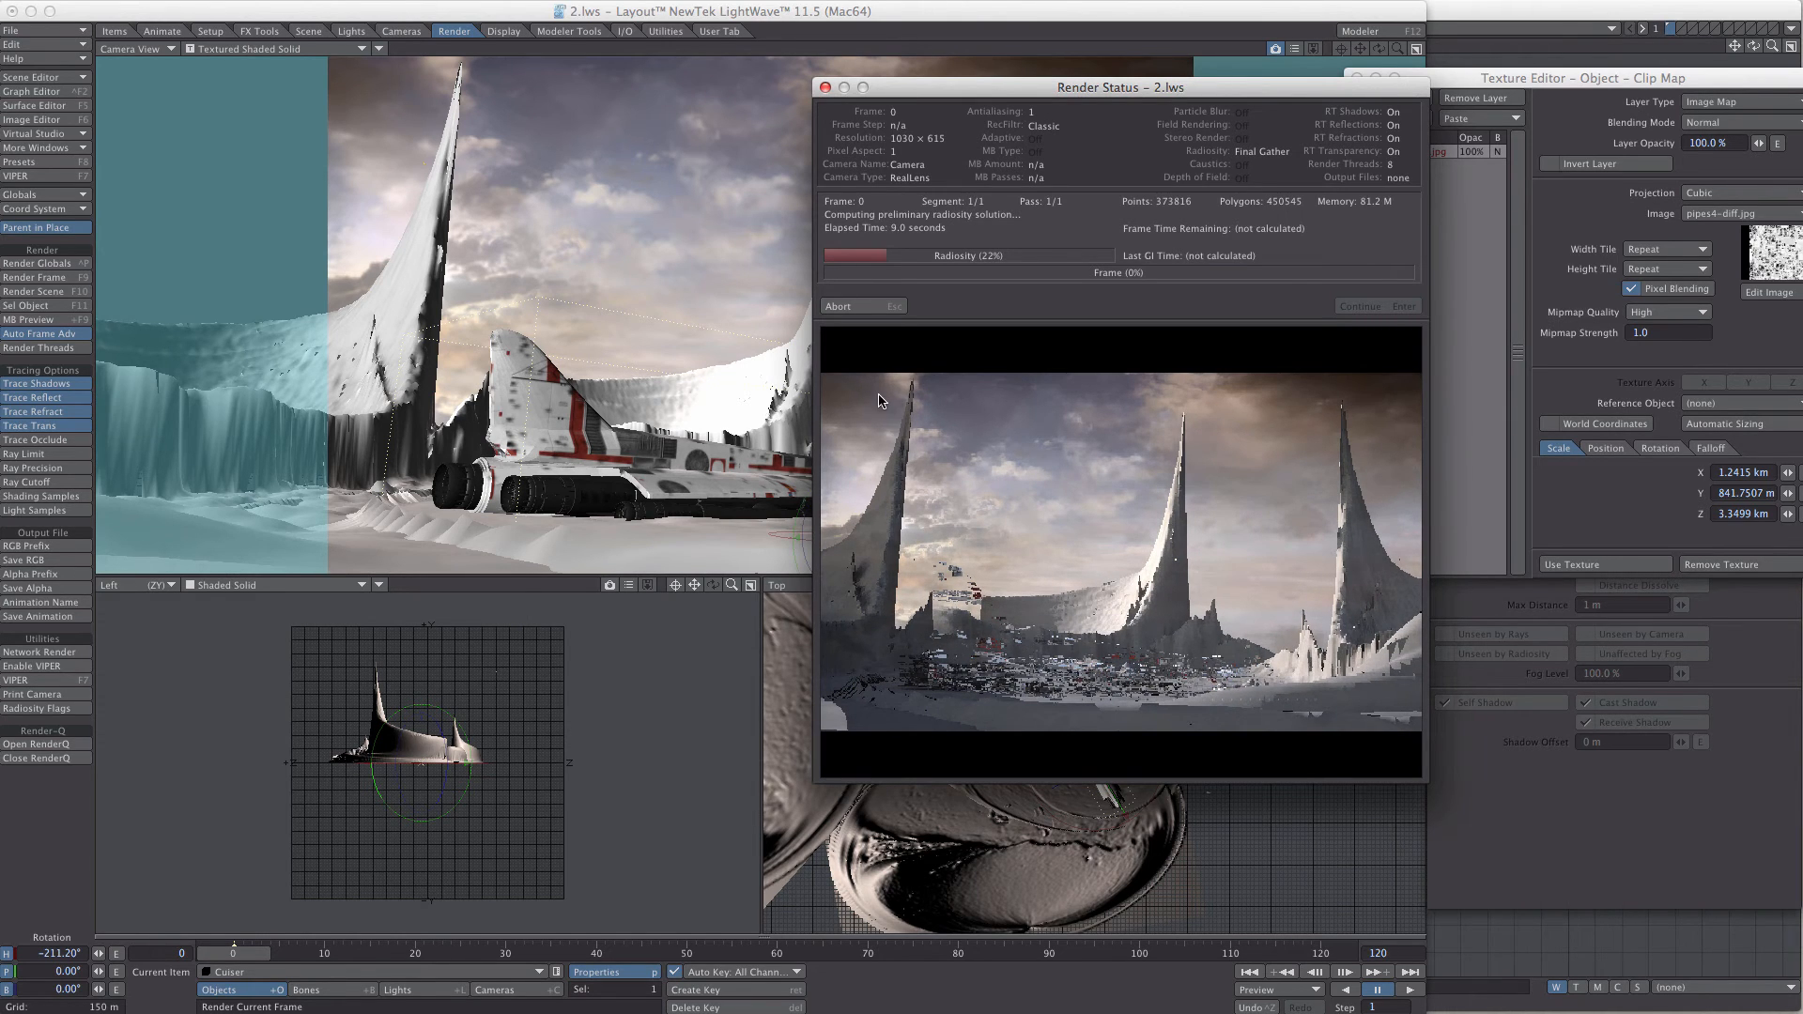
left_click(869, 310)
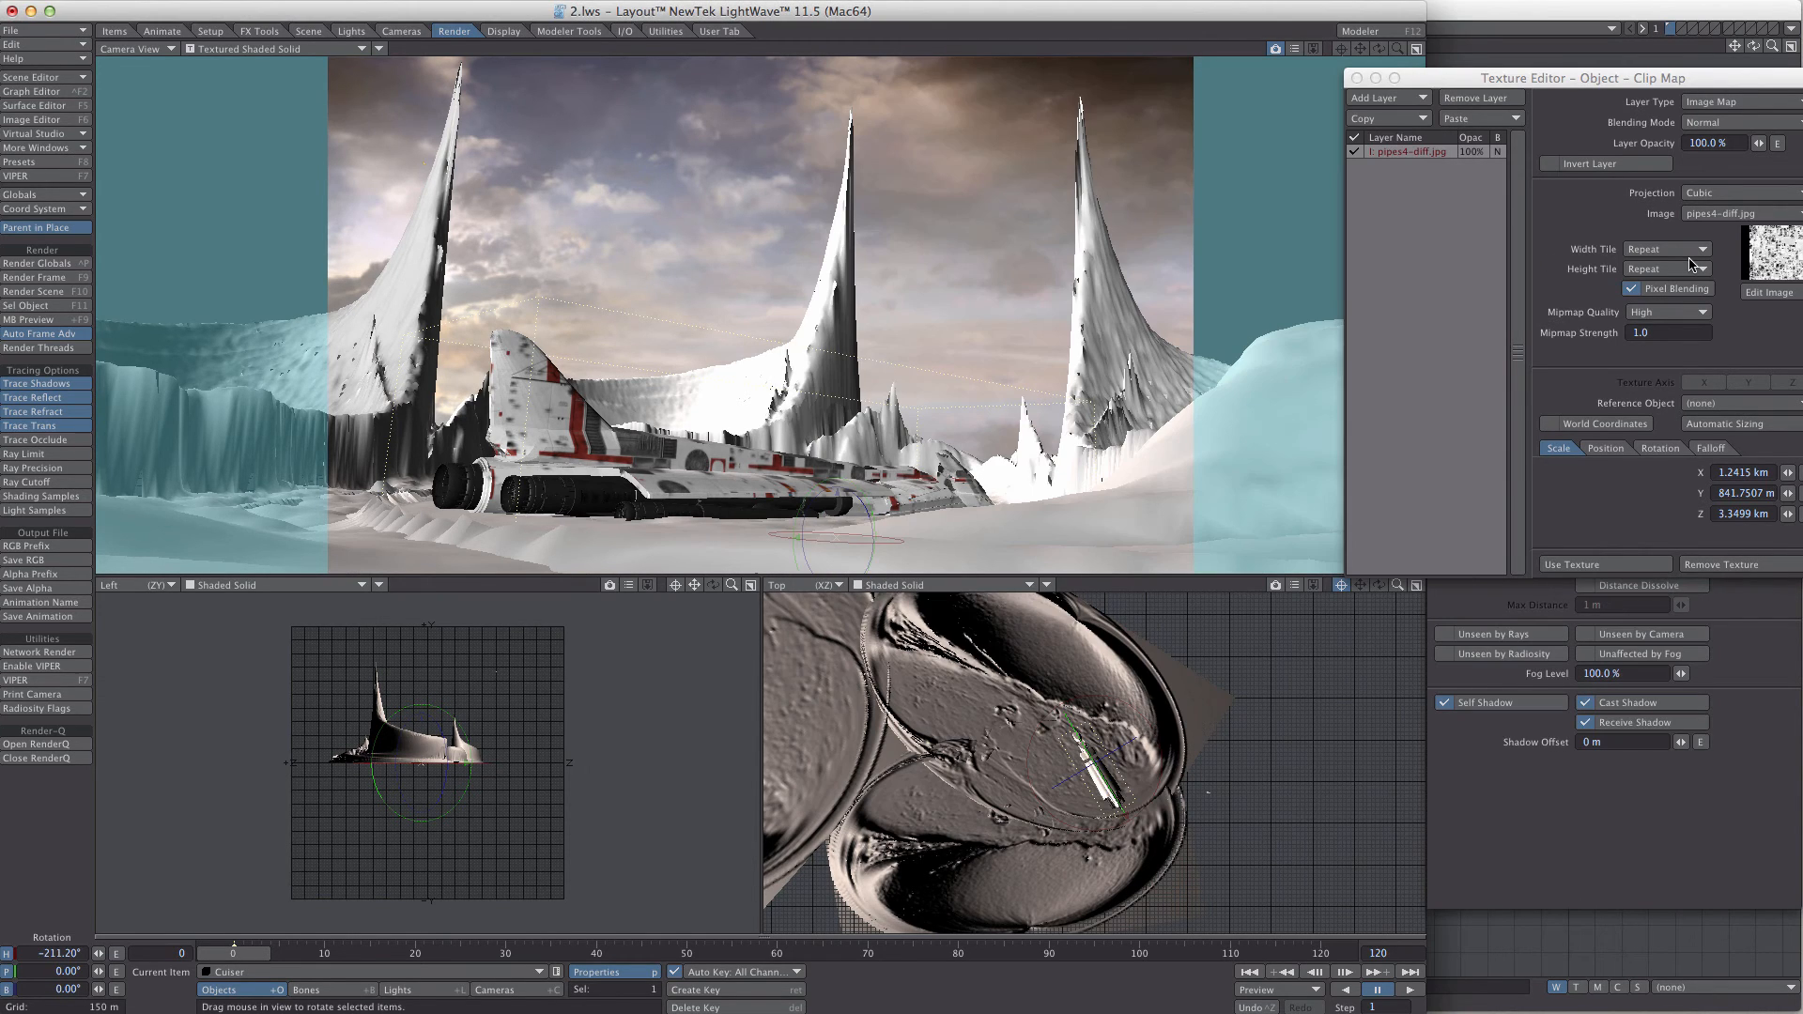
- Invert the clip map's pipes4-diff.jpg layer and close the Texture Editor
left_click(1636, 166)
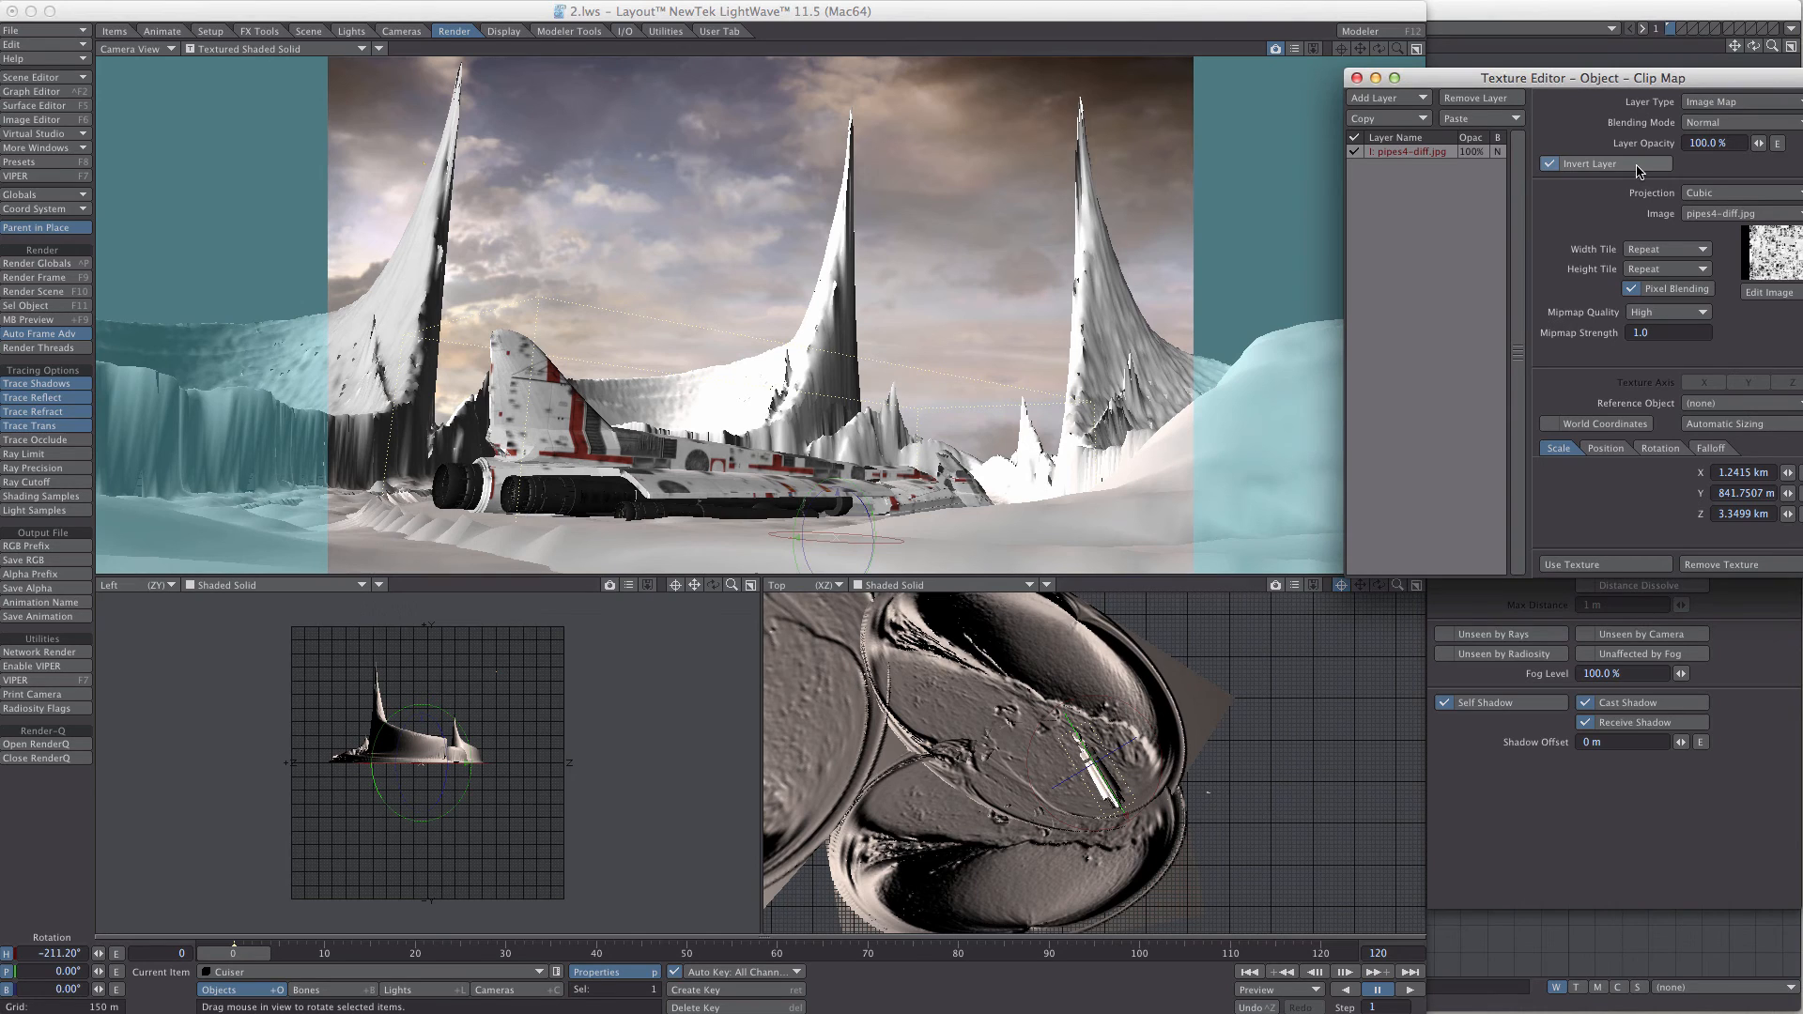
left_click(1356, 78)
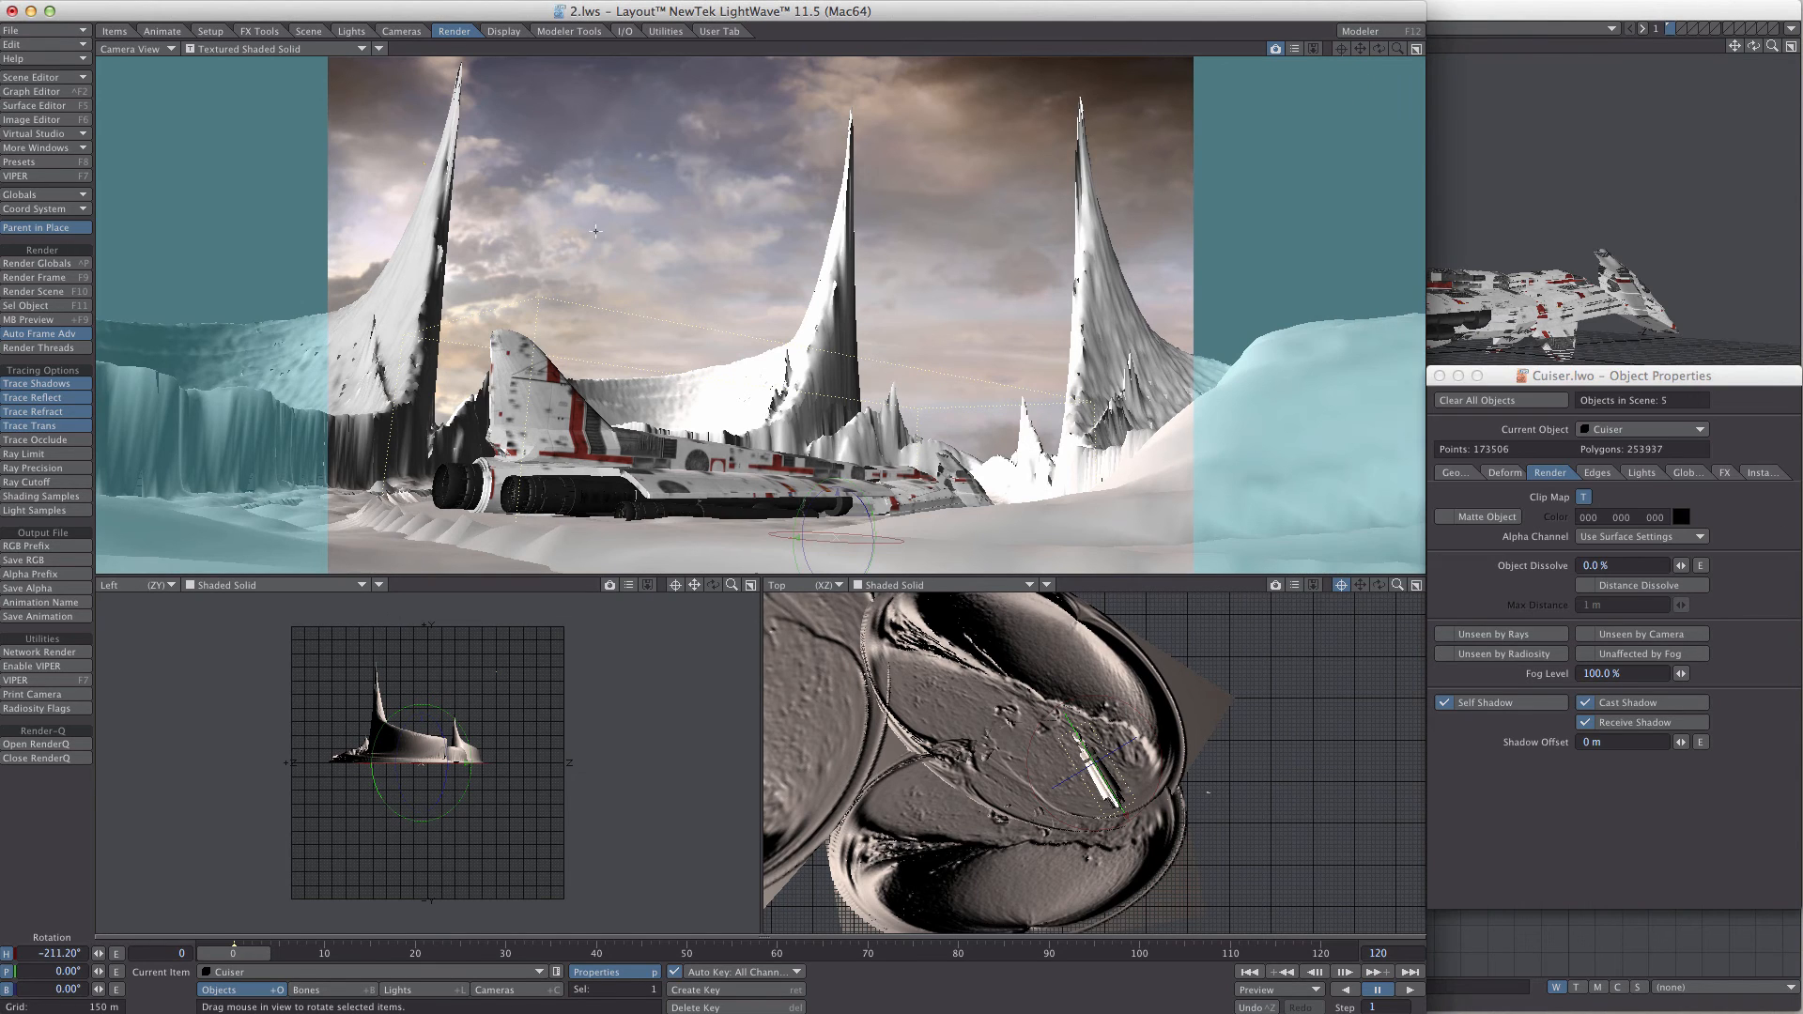
- Render the current frame to check the ship with the inverted clip map, view the finished image and close it
left_click(70, 277)
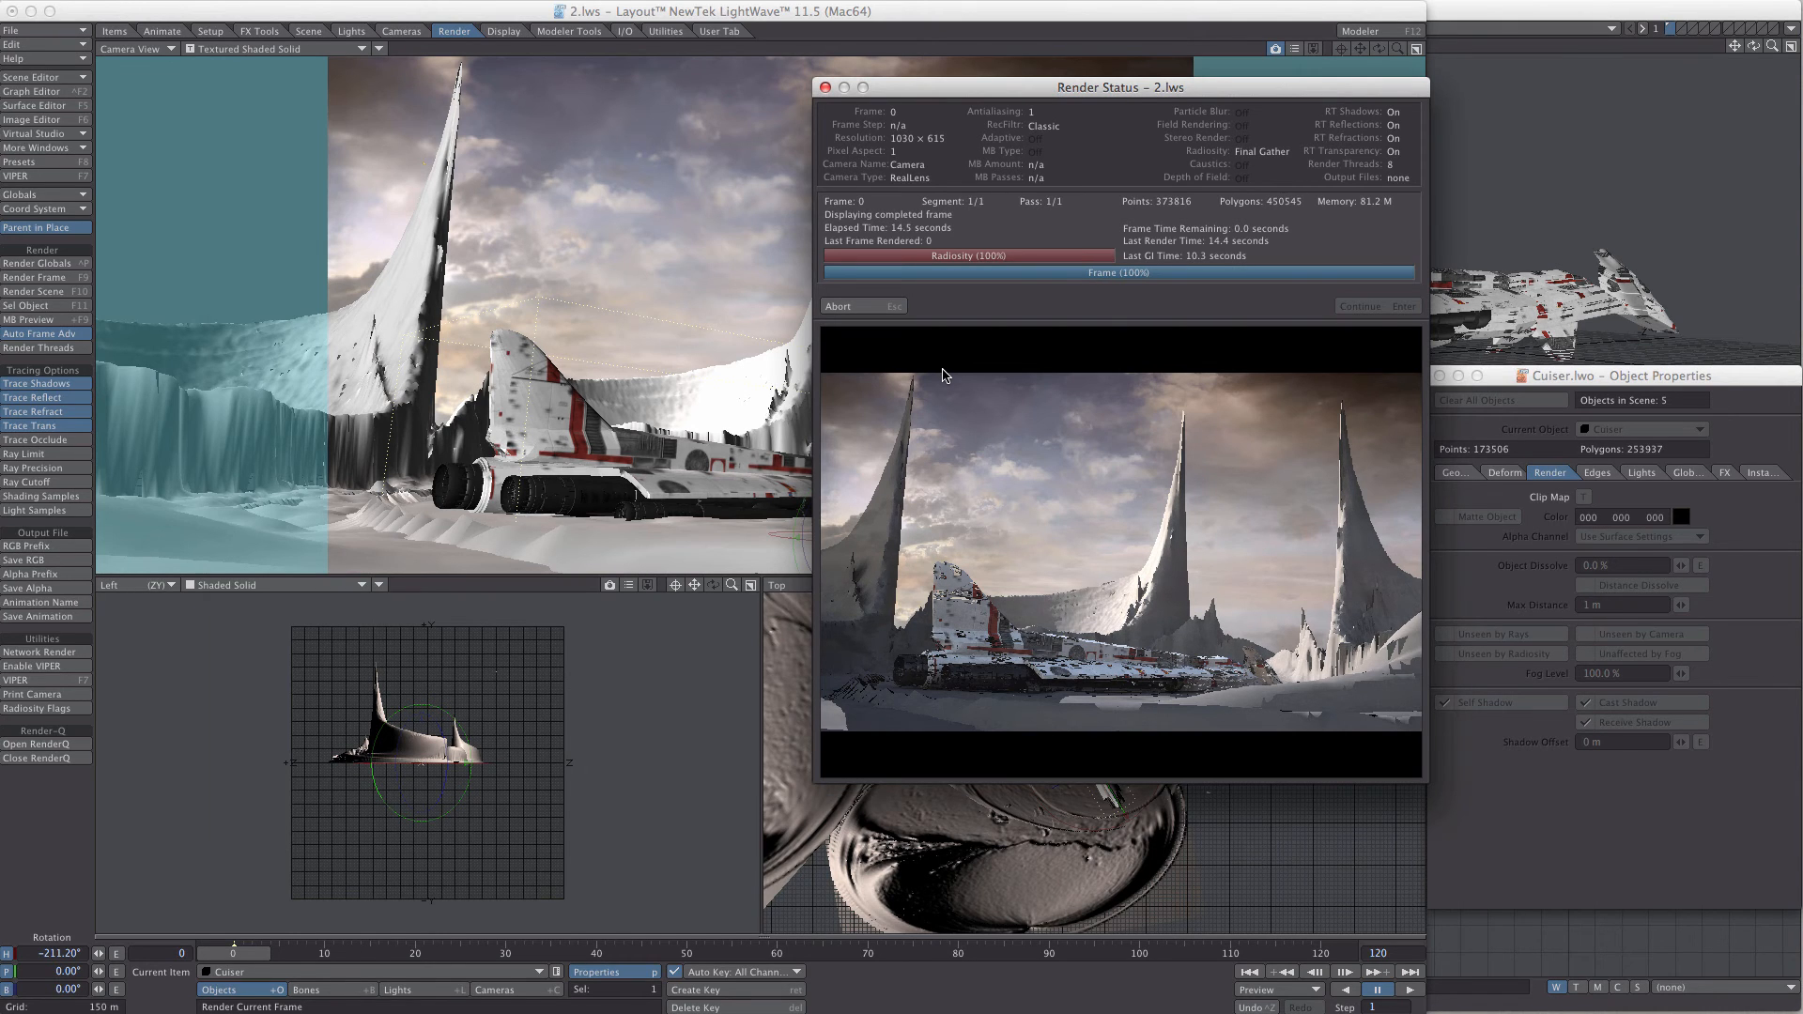
left_click(1395, 310)
left_click_drag(861, 231, 1124, 260)
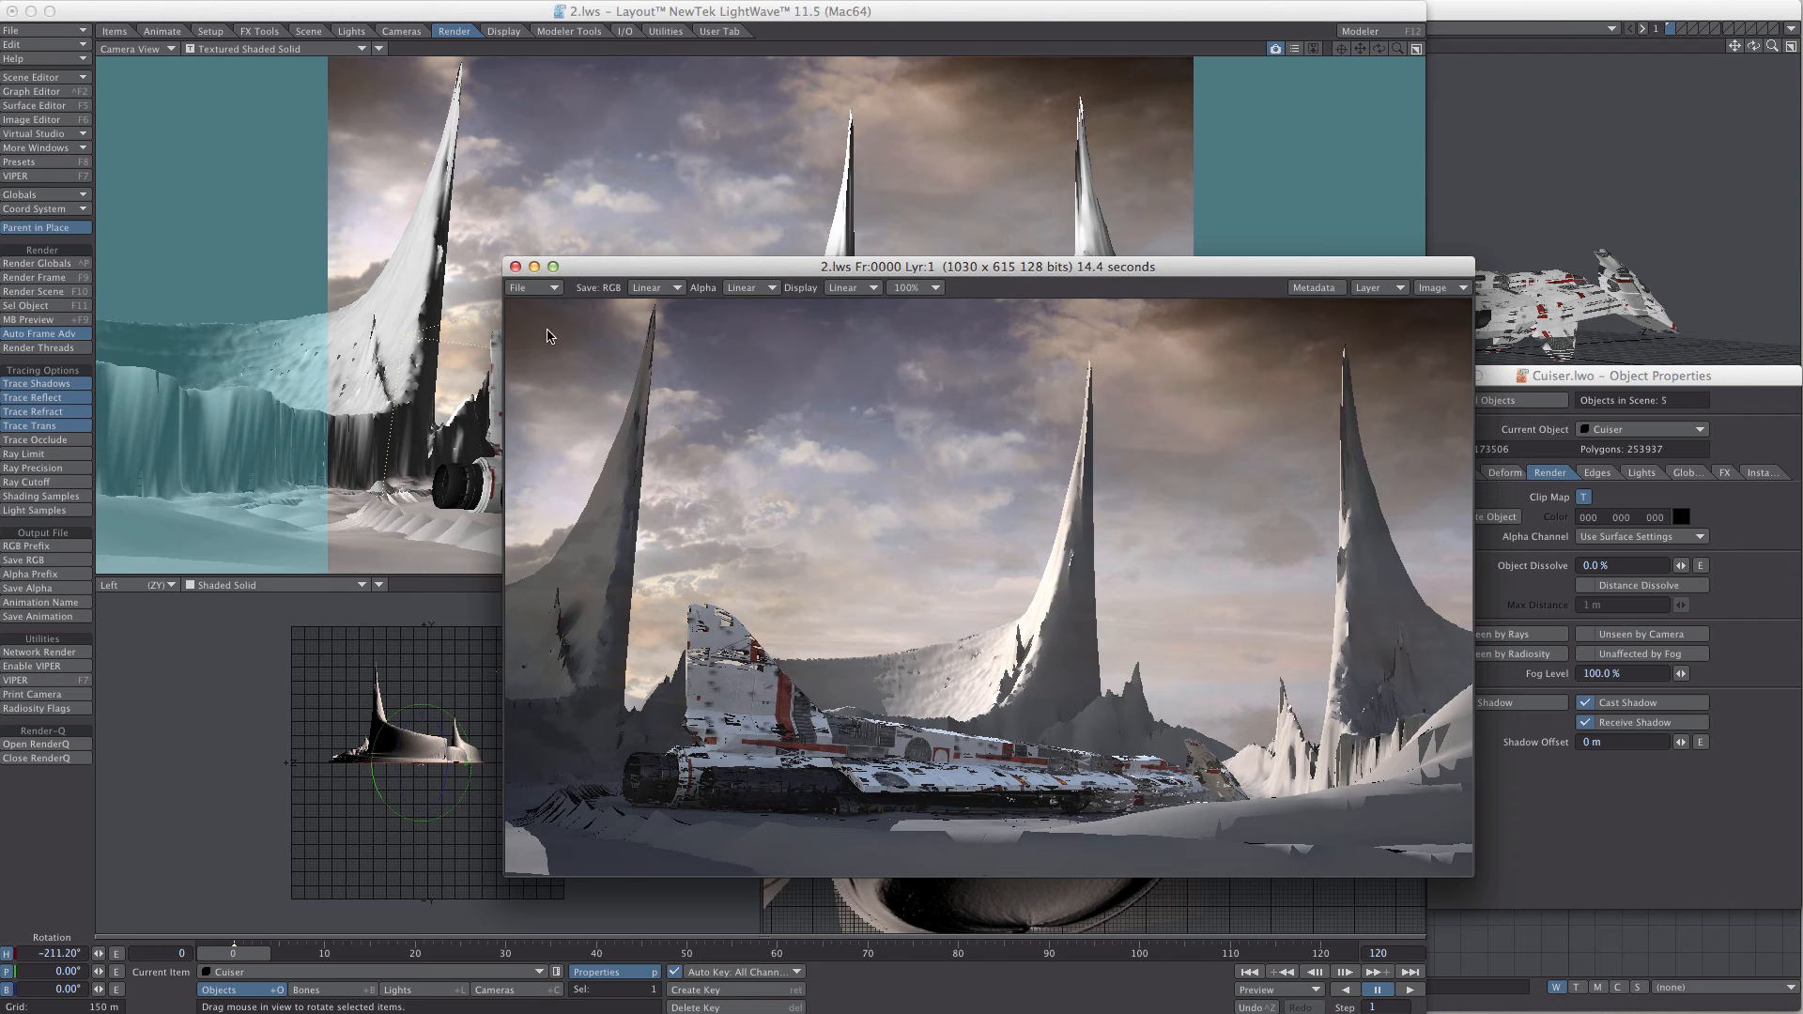
left_click(514, 267)
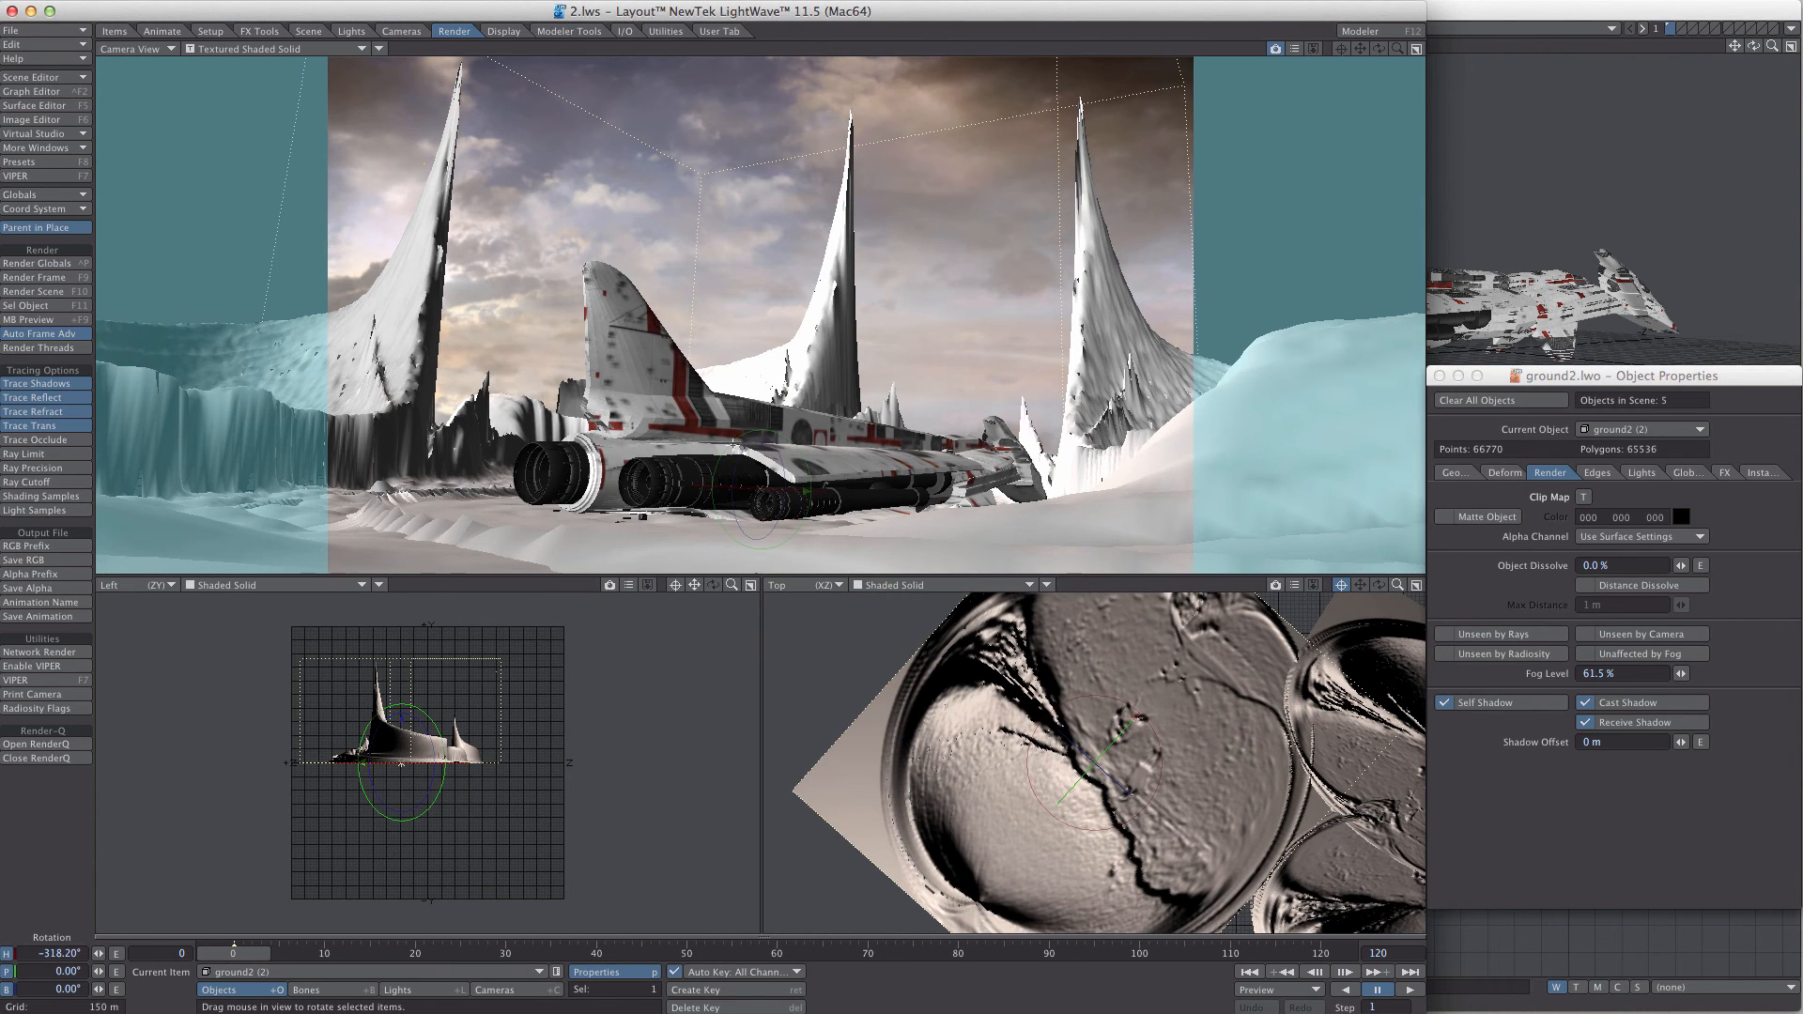
- Test-render the current frame with the repositioned ship and abort the render during the radiosity pass
left_click(36, 277)
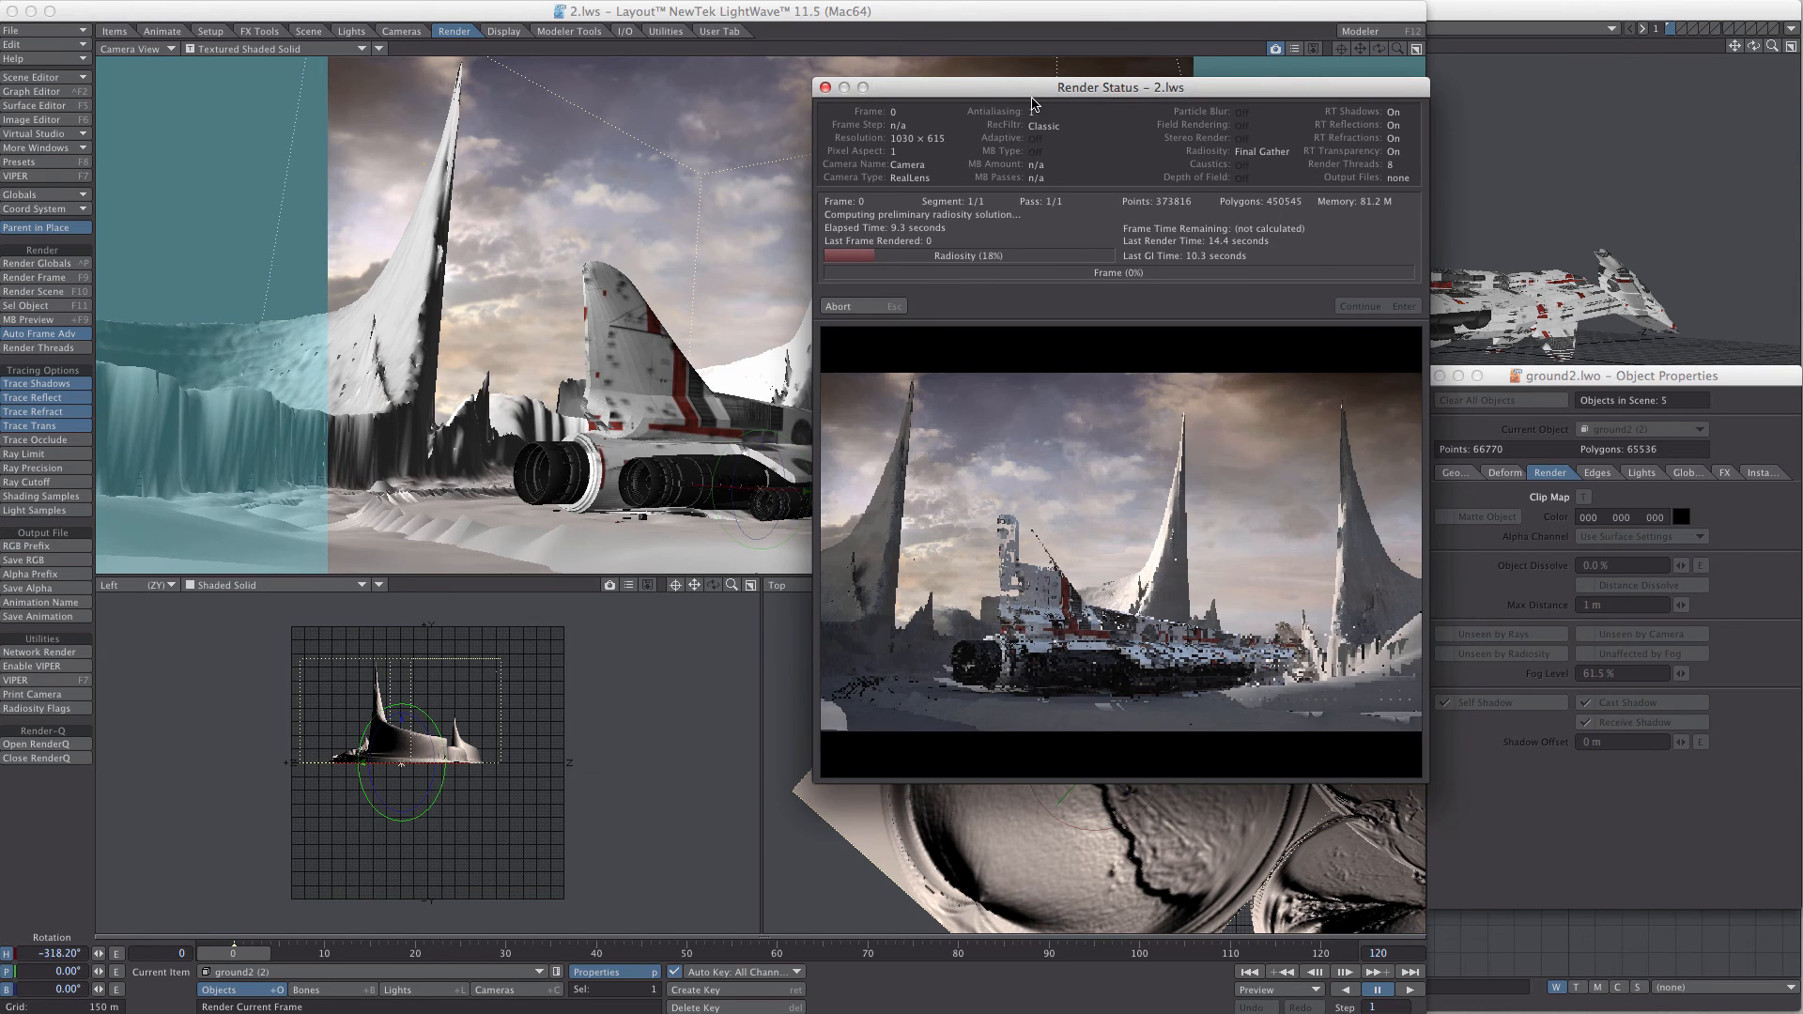
left_click_drag(1033, 93, 887, 96)
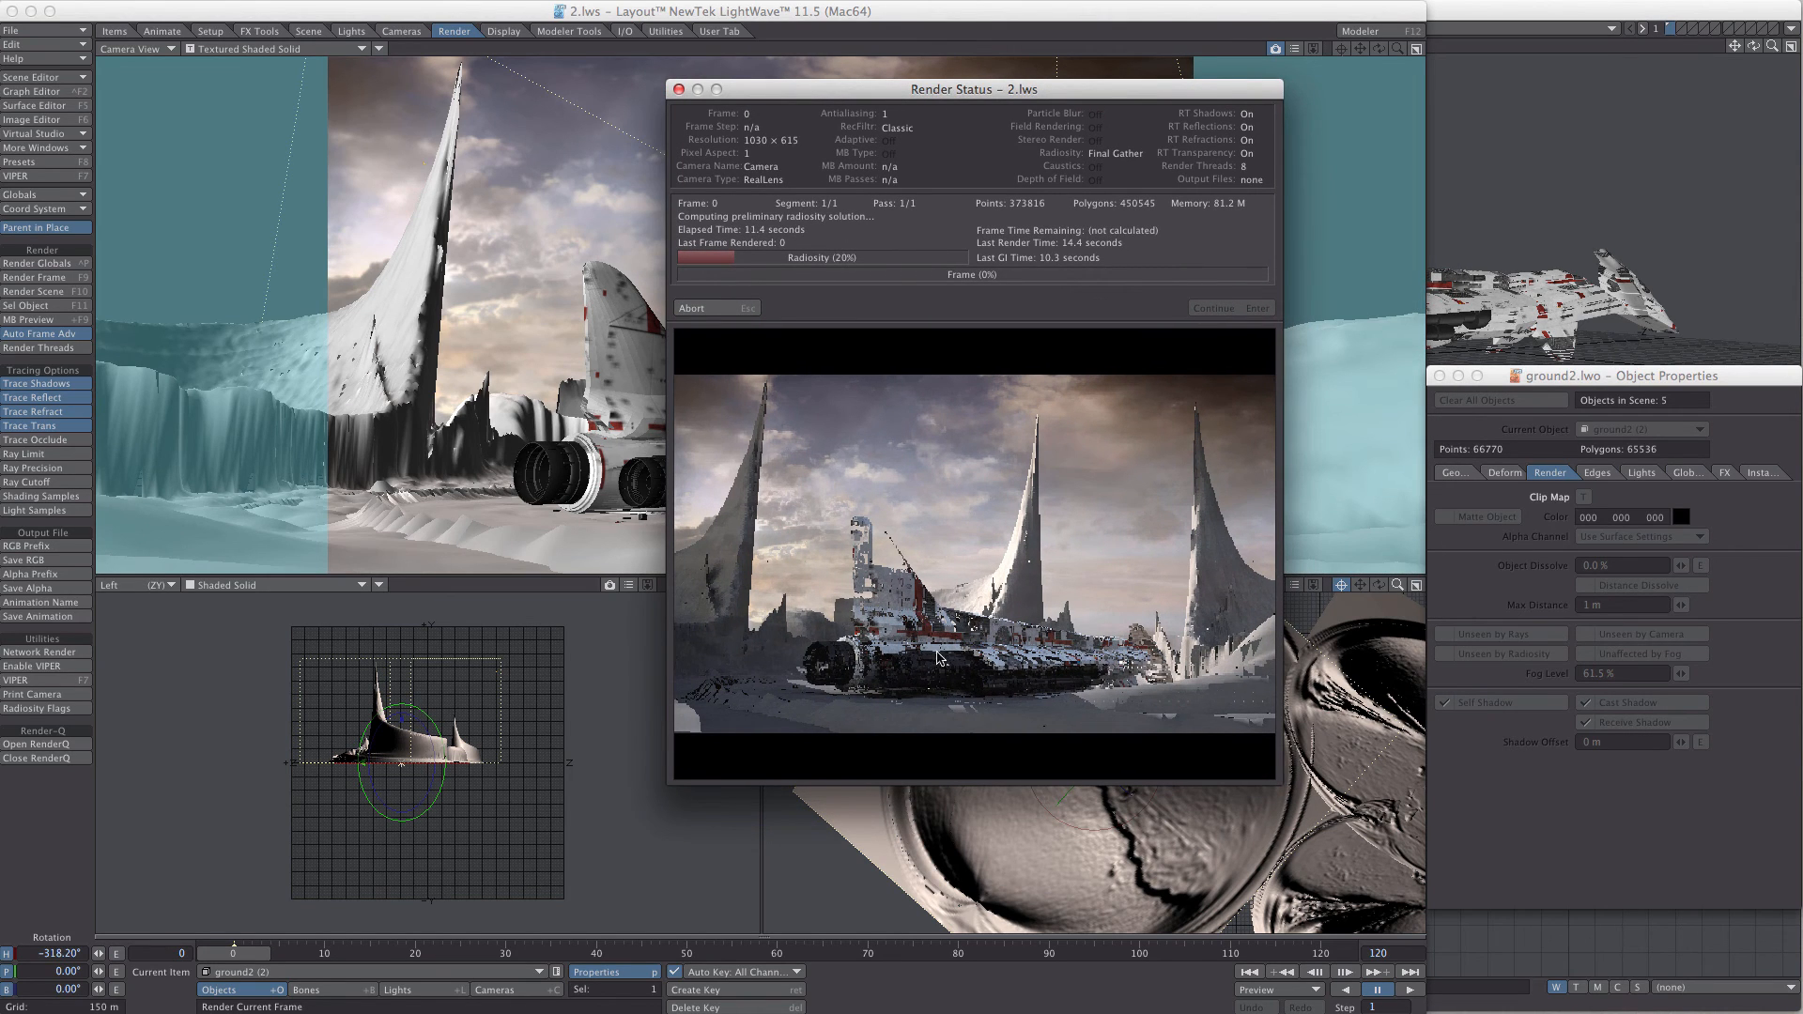
left_click(718, 313)
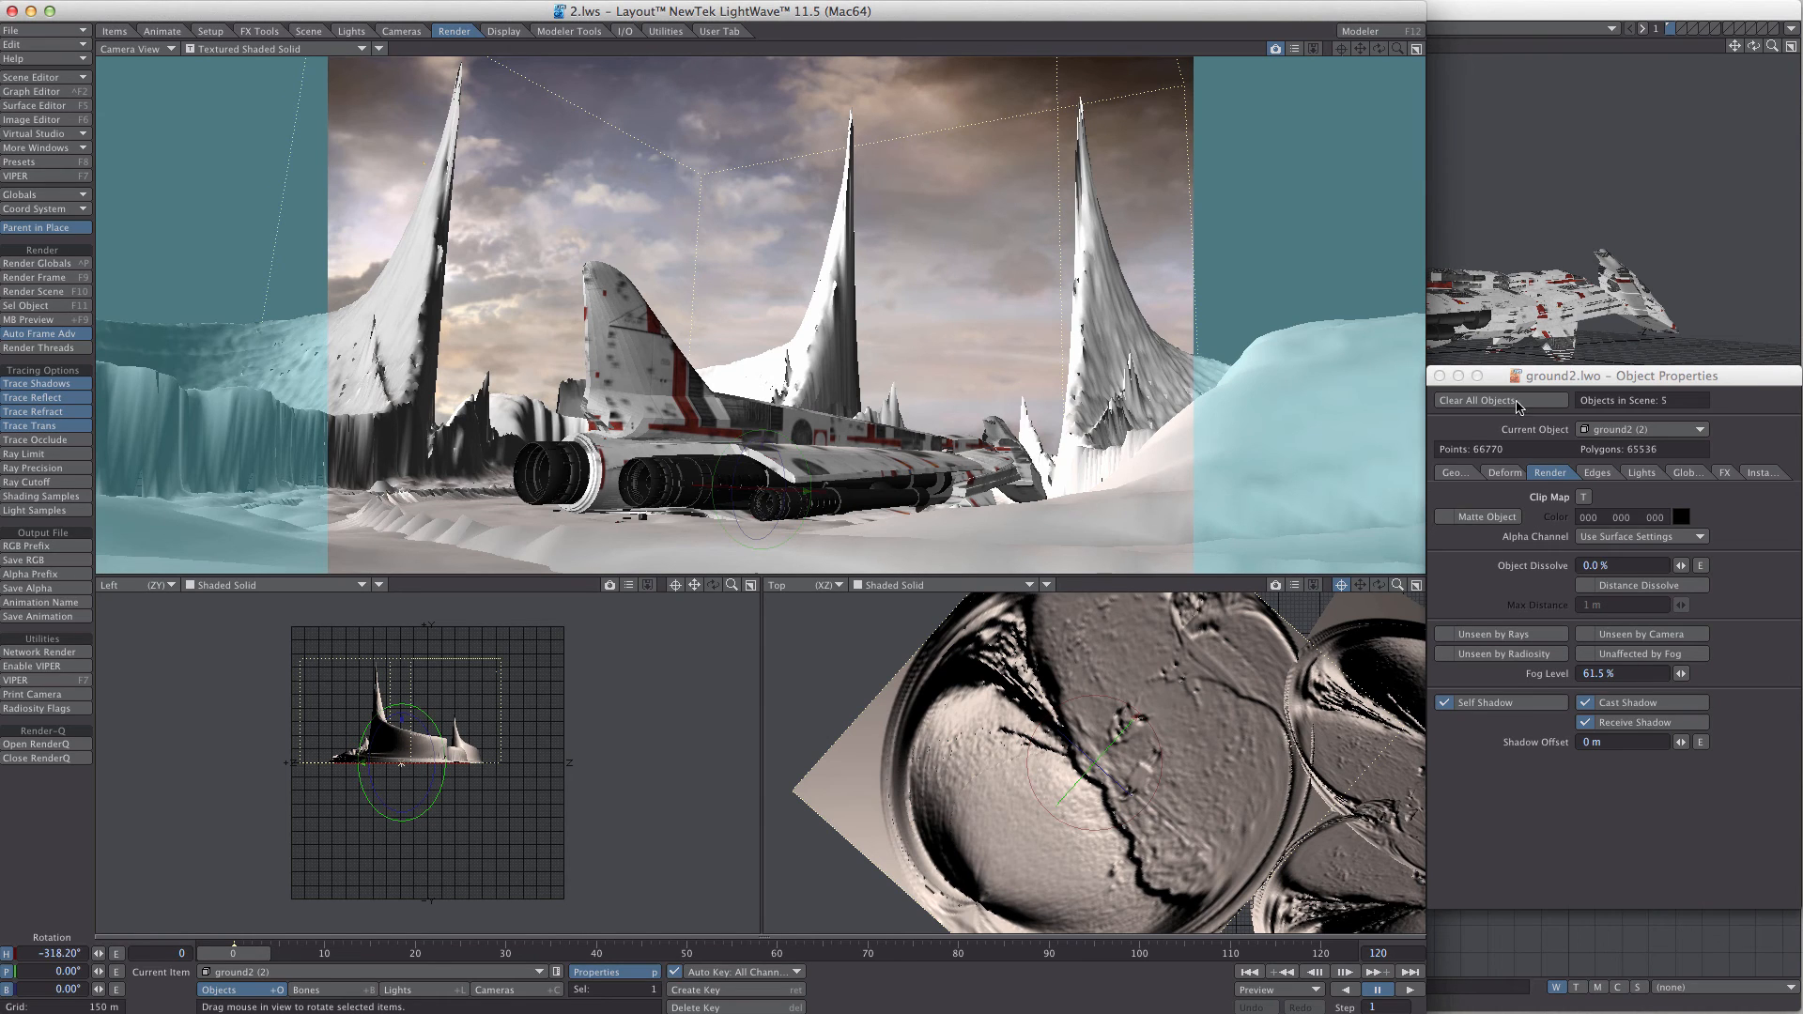
- Close the Object Properties and set the Real Lens Camera's lens to Sigma 15mm f/2.8 EX Diagonal Fisheye
left_click(1439, 375)
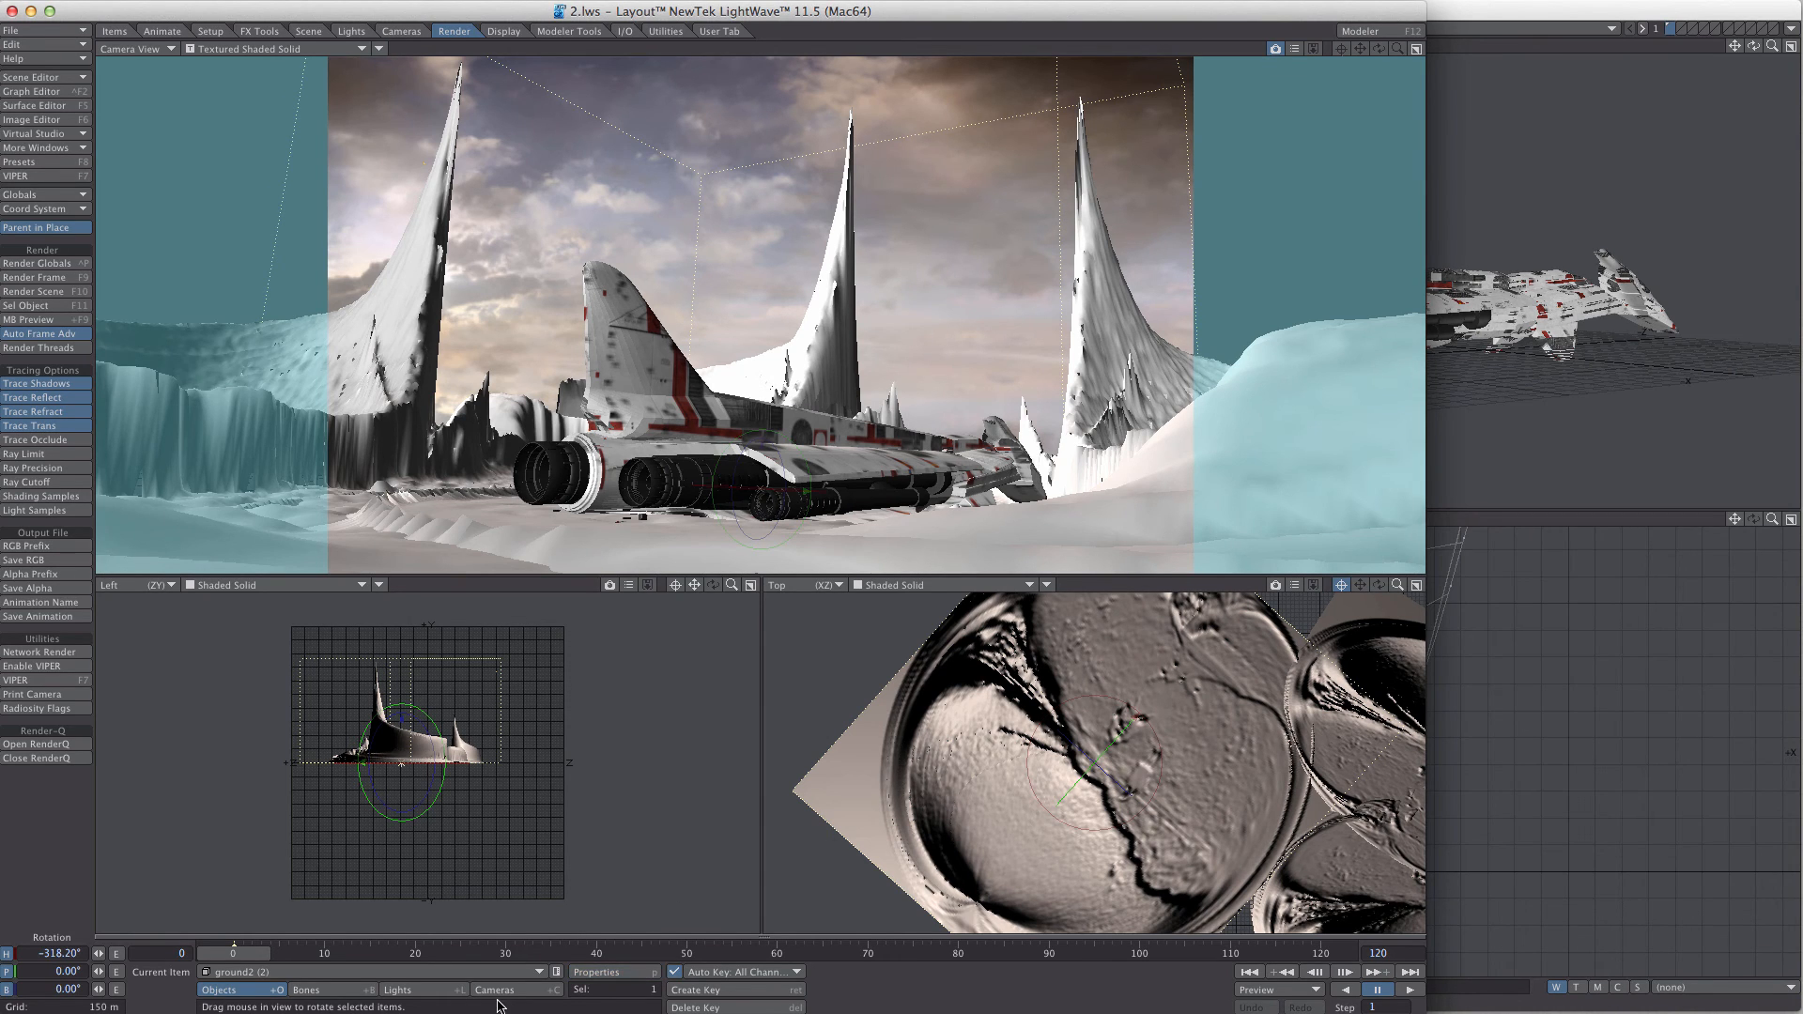
key("t")
left_click(540, 990)
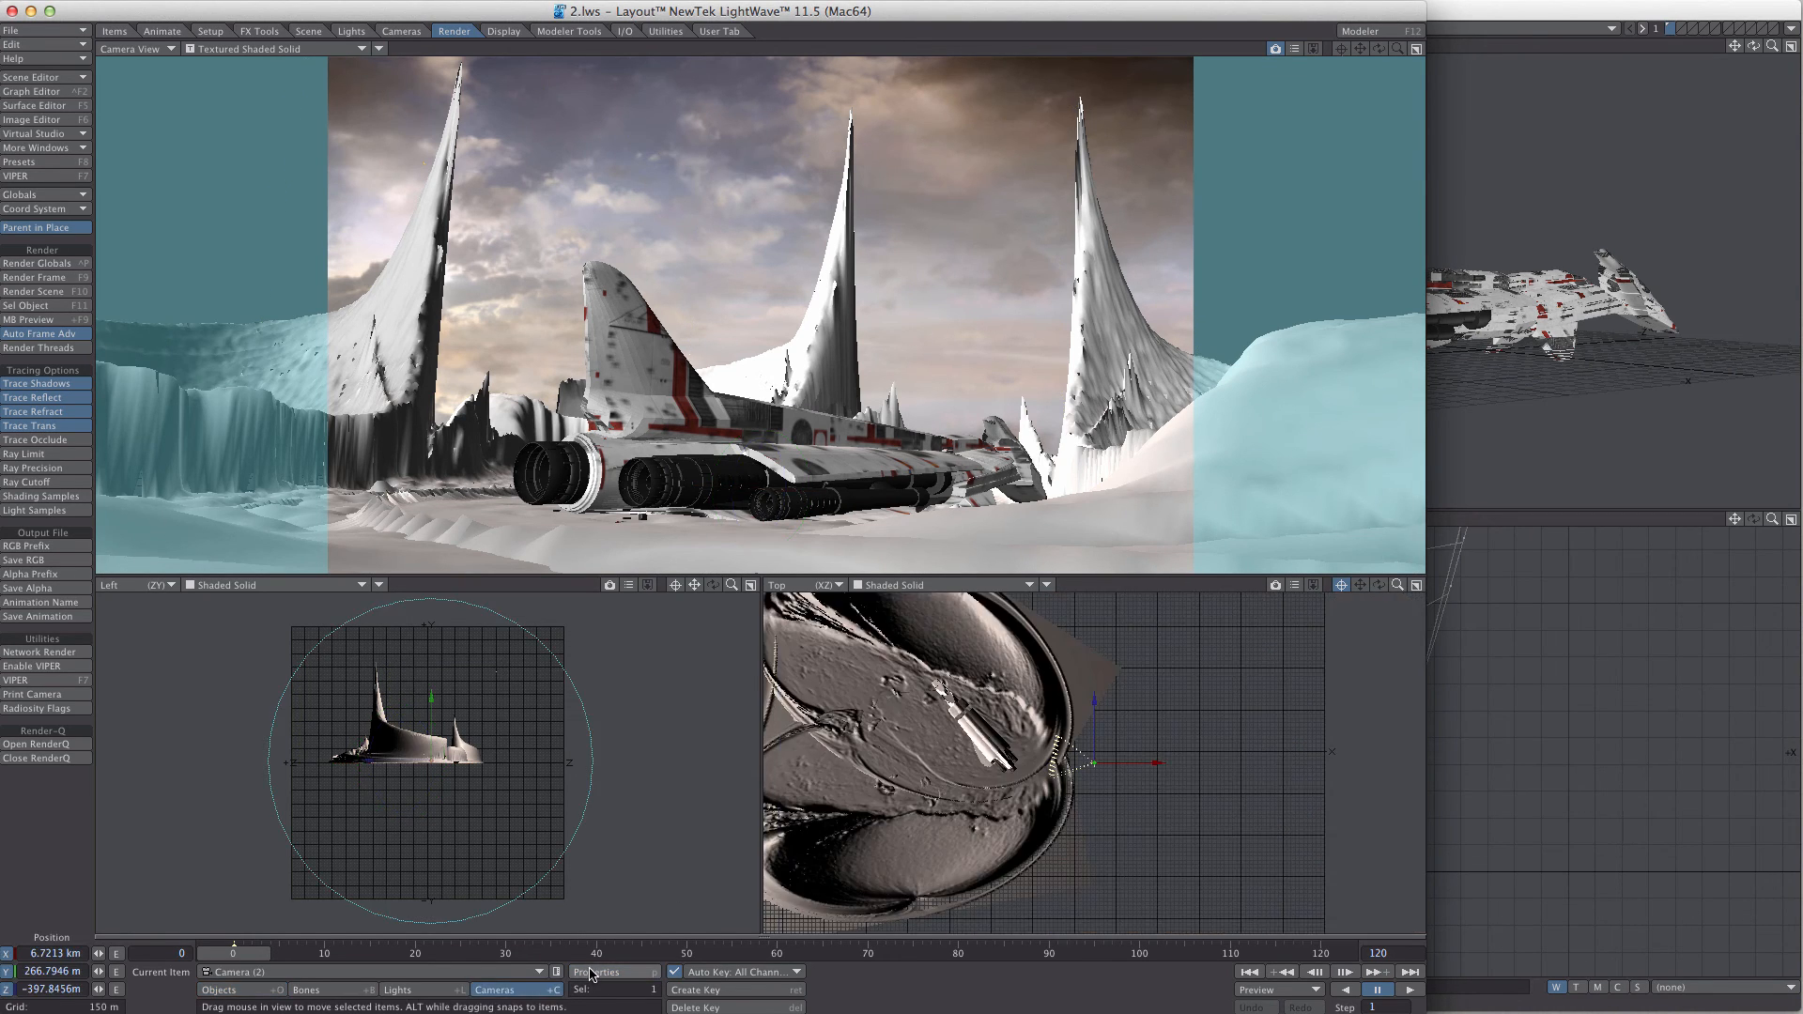
left_click(596, 972)
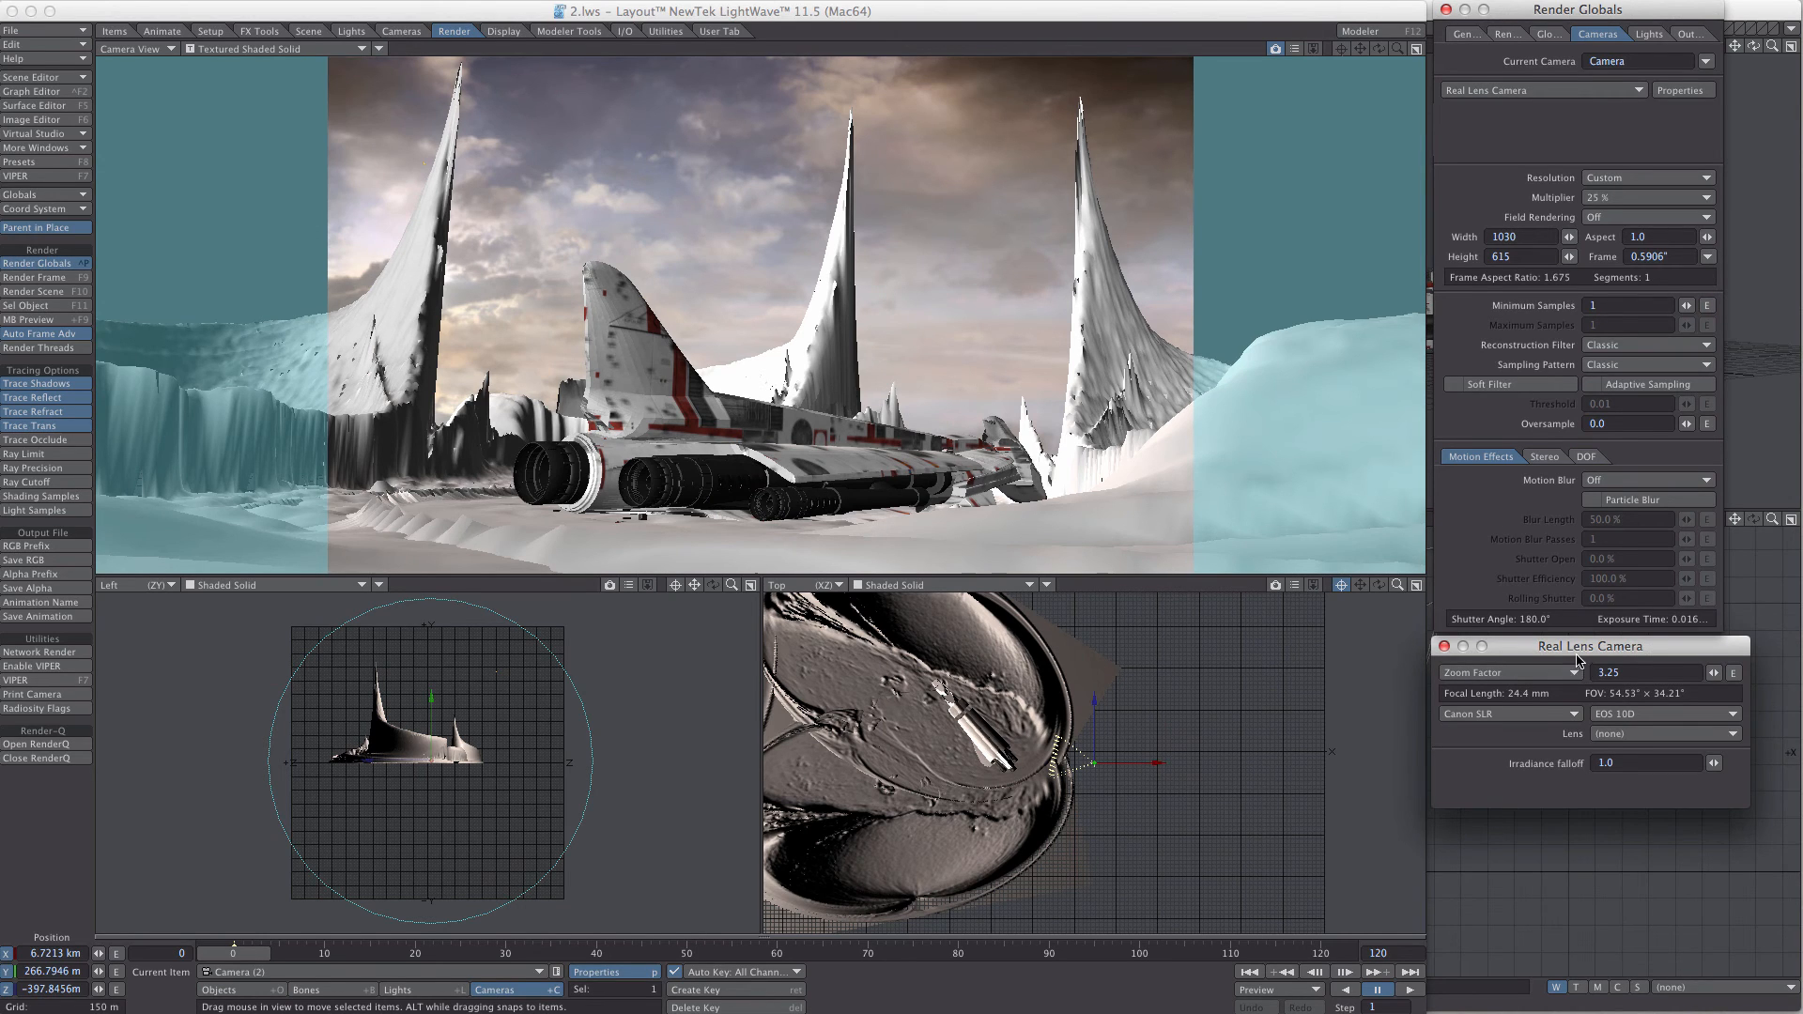
left_click(1653, 732)
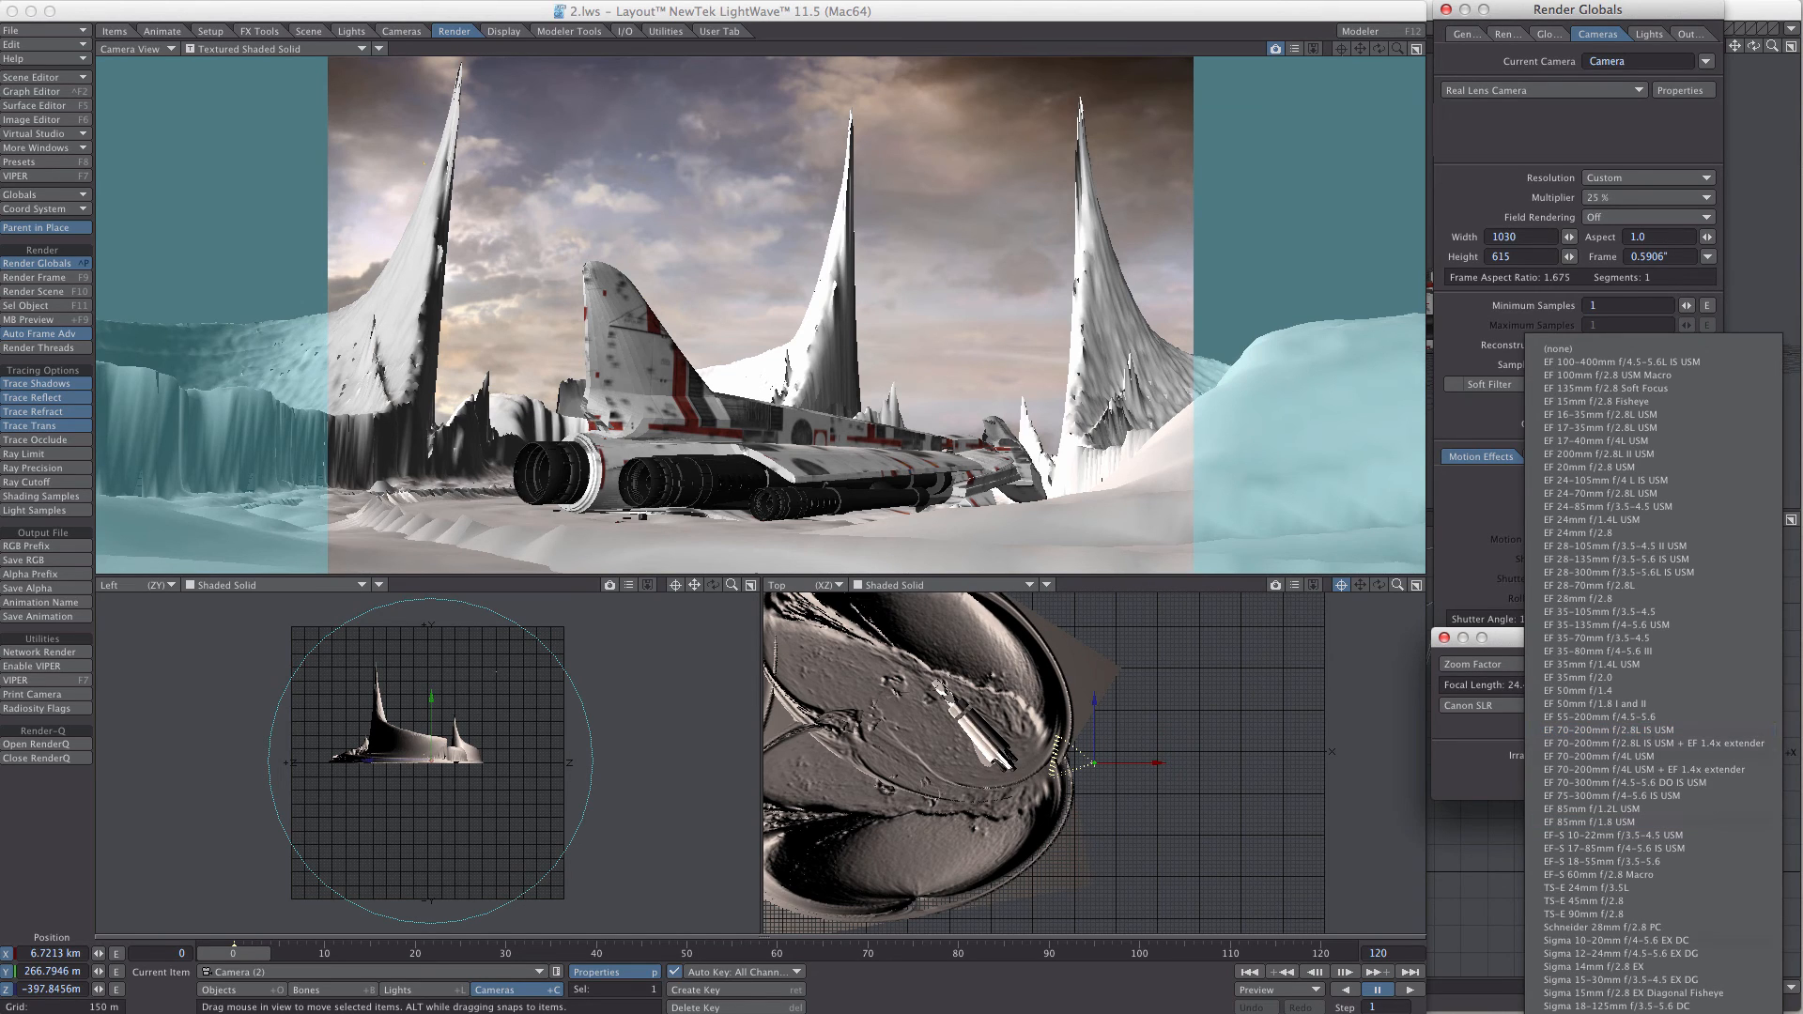
left_click(1698, 1000)
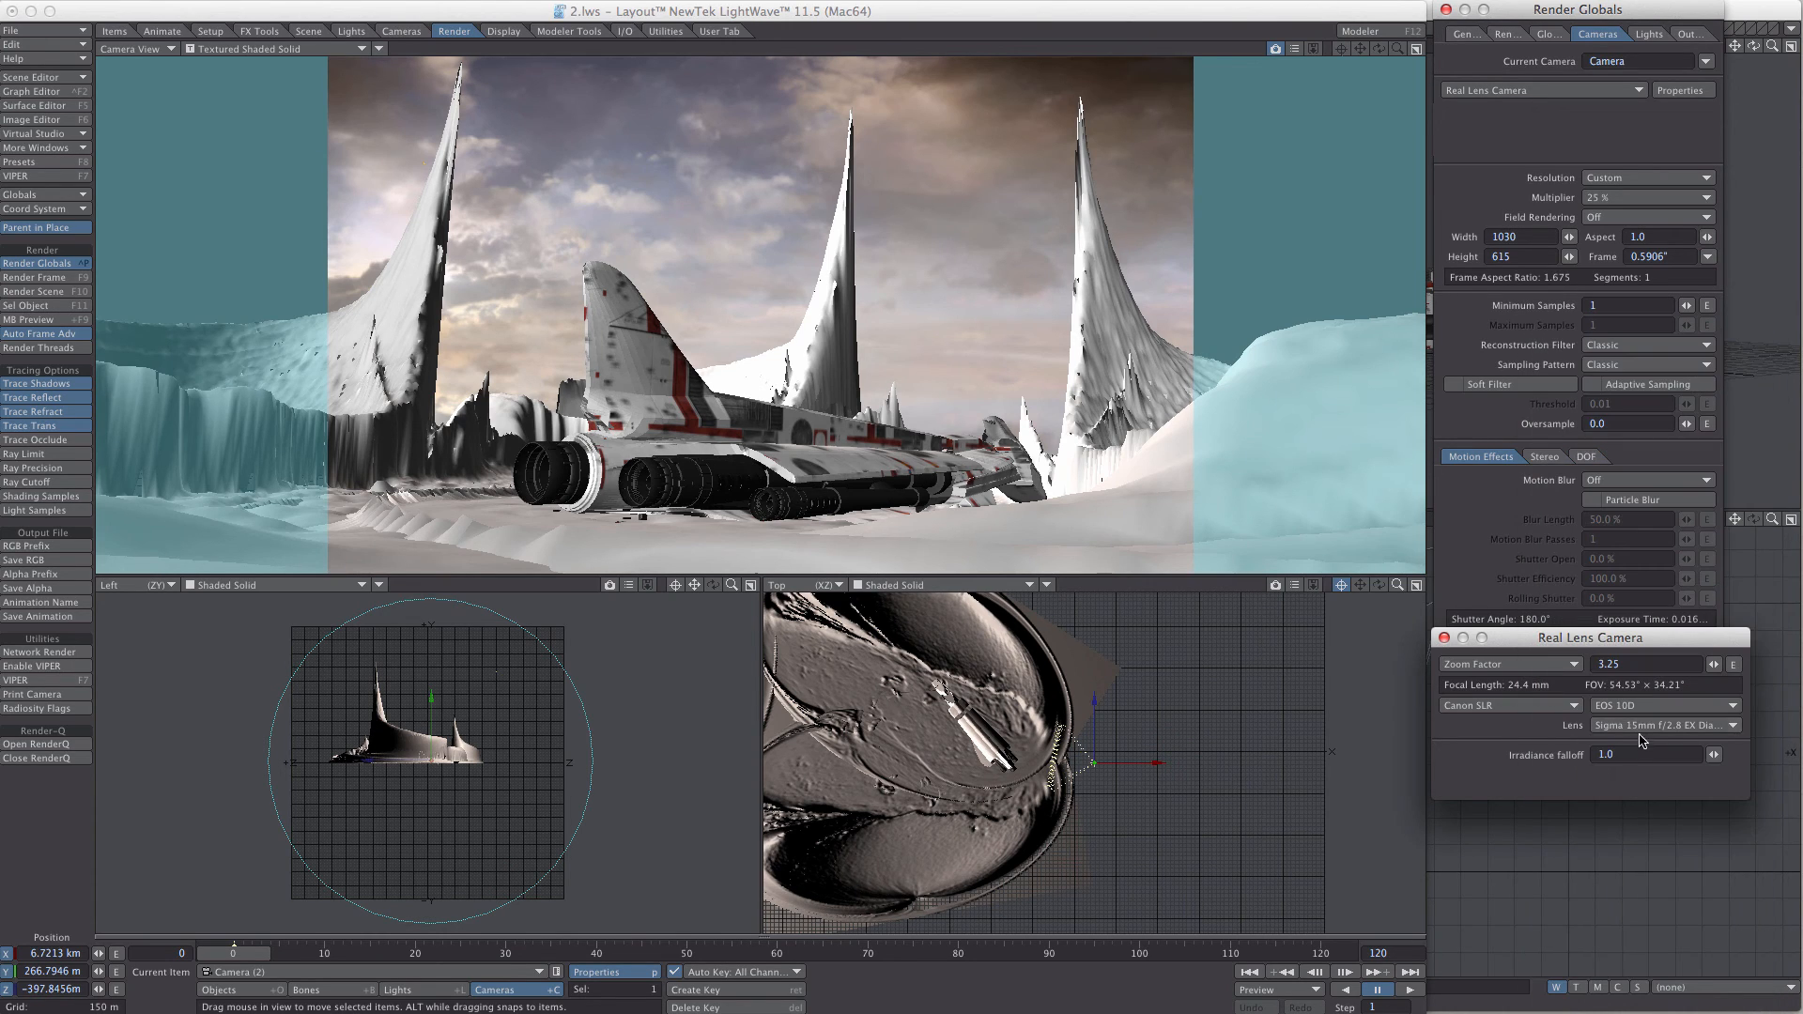
left_click_drag(1624, 638, 1621, 647)
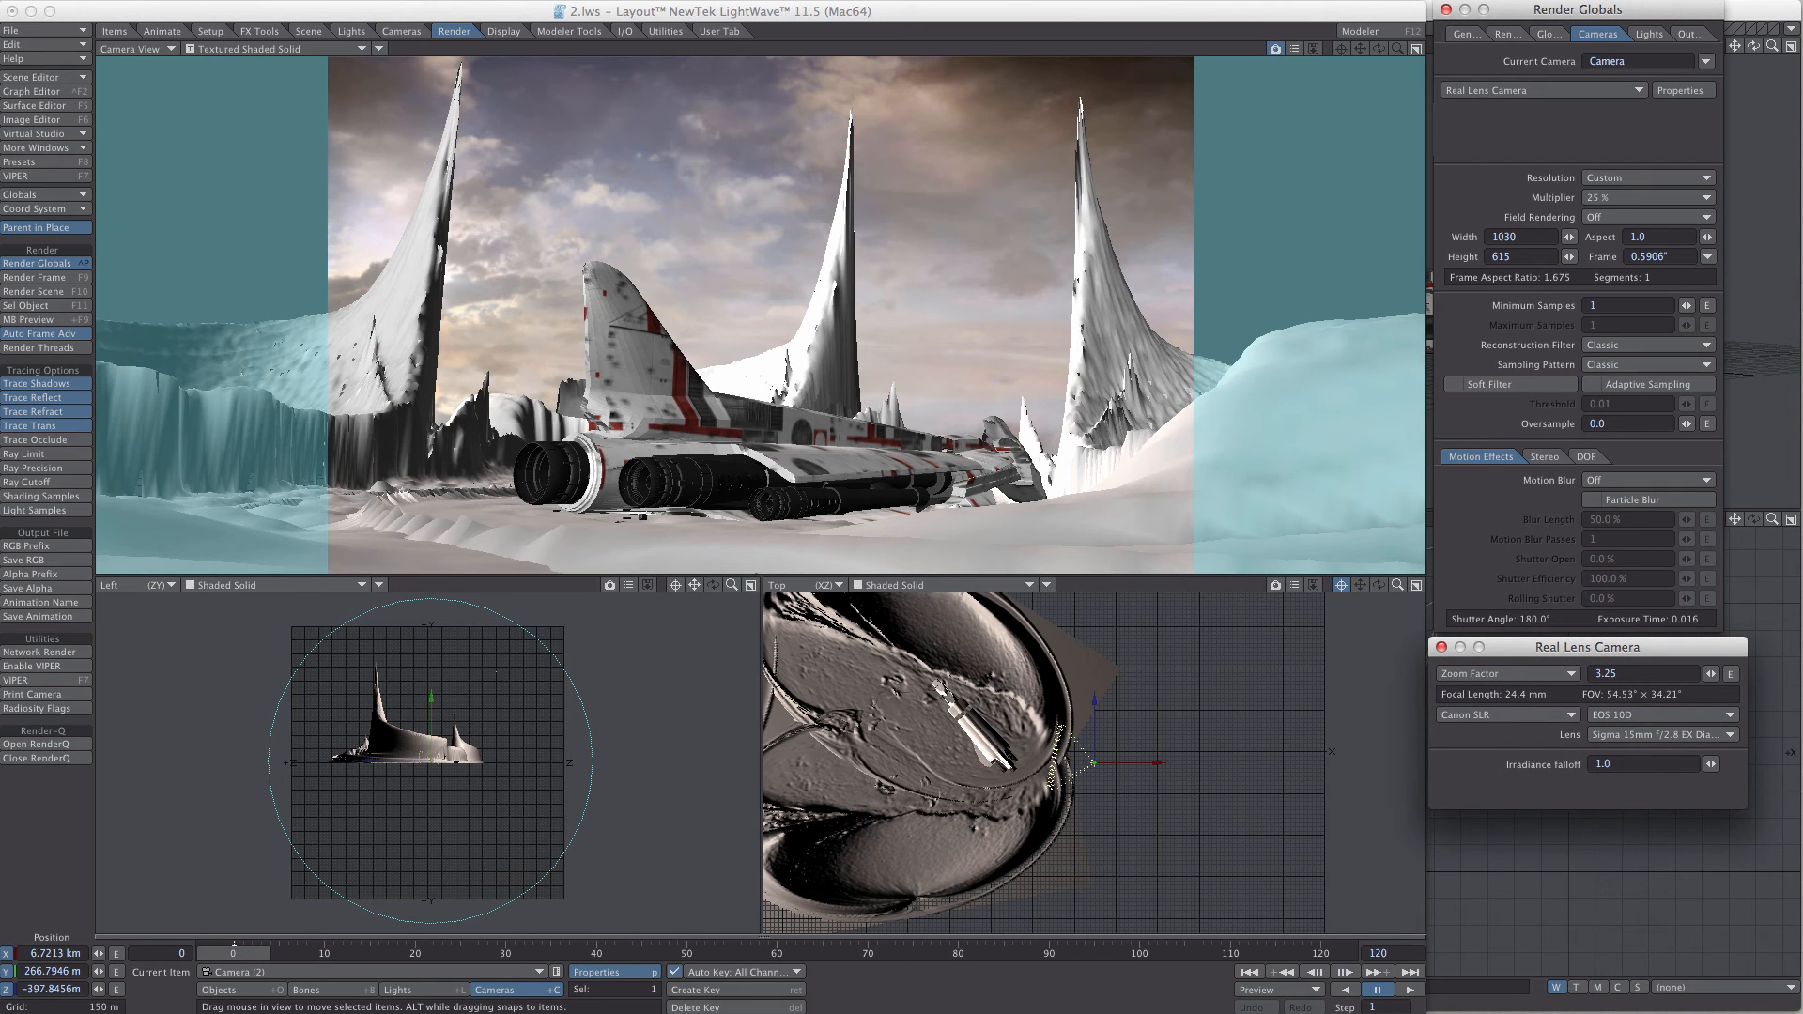
- Render the current frame to examine the fisheye lens distortion, view the full image and close it
left_click(38, 277)
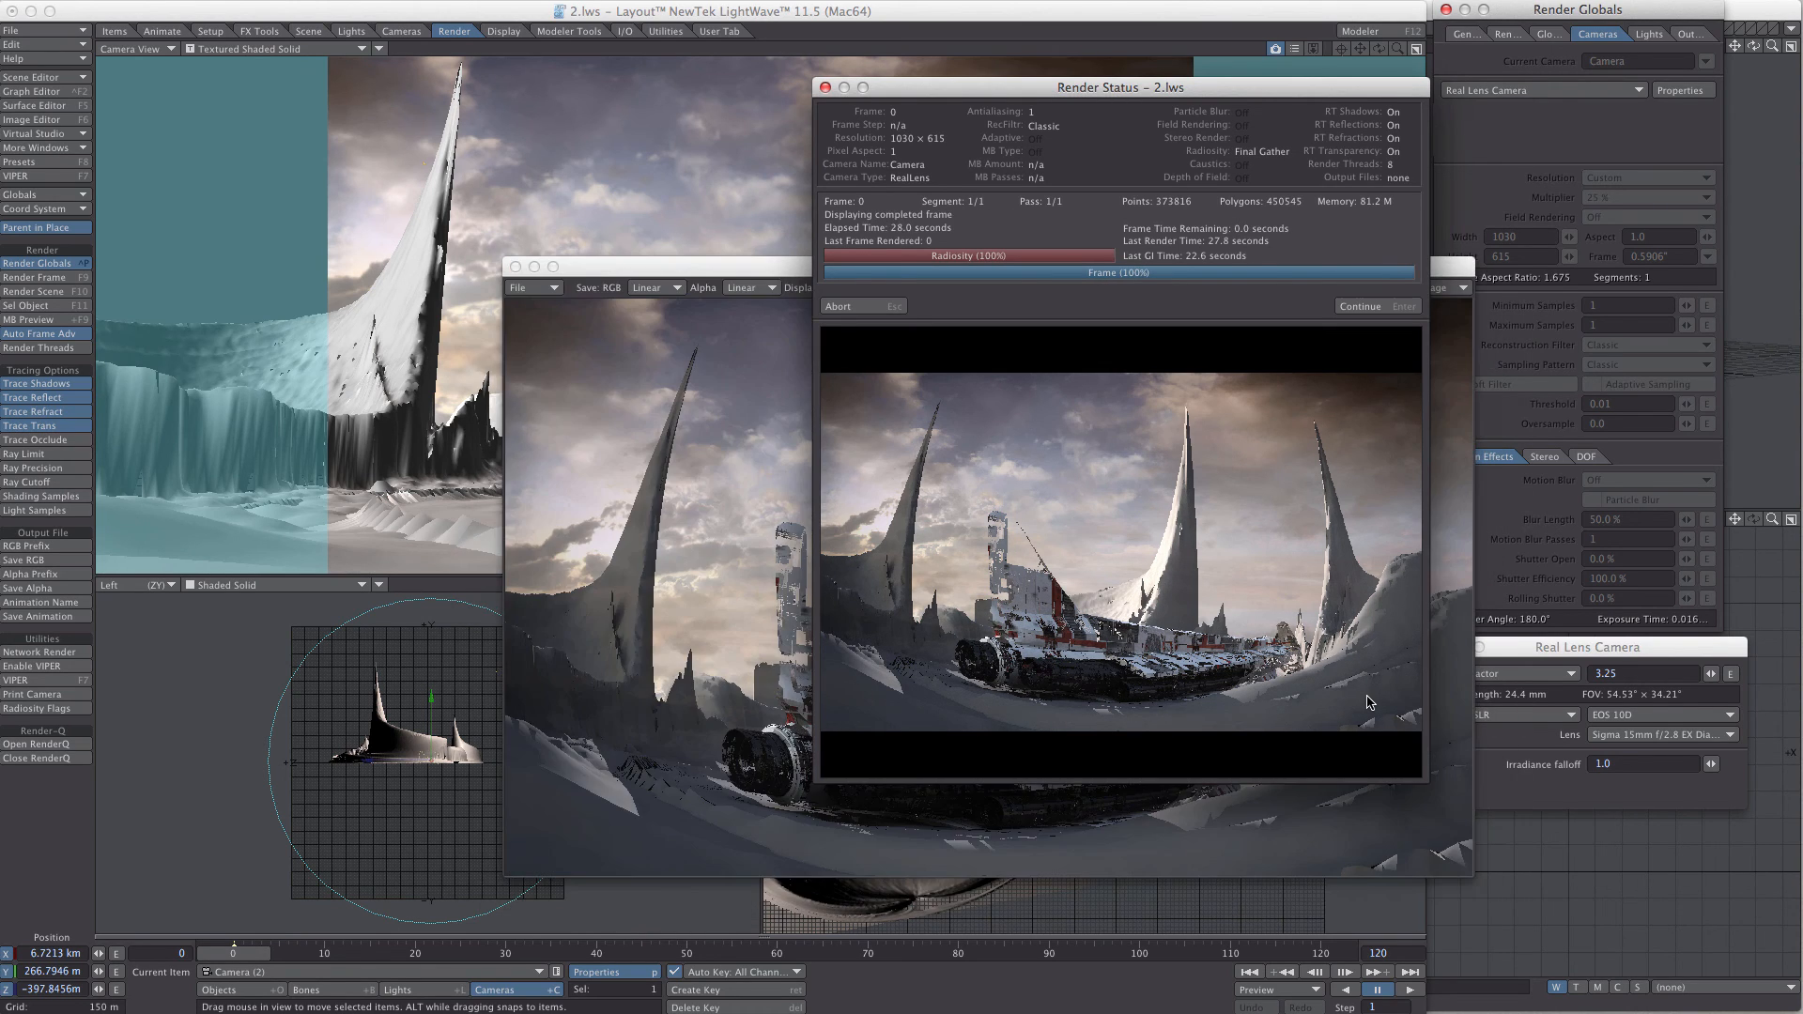
left_click(1365, 307)
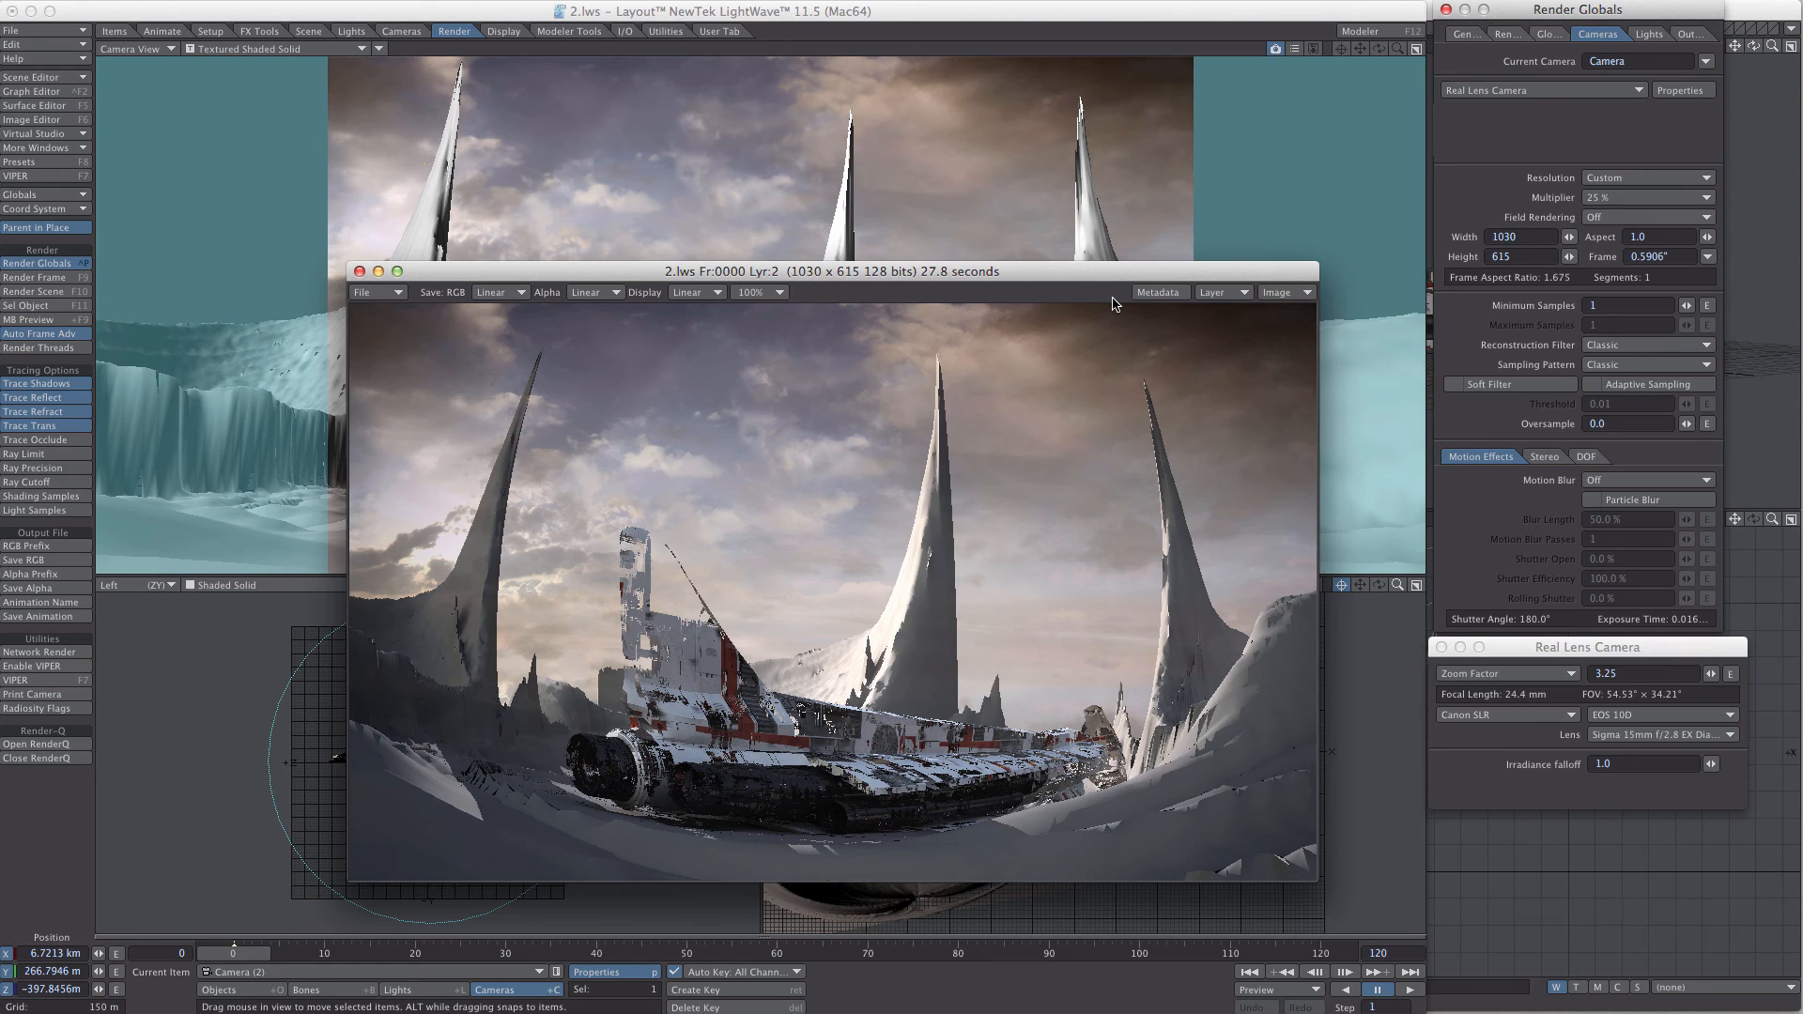
left_click_drag(1120, 278, 1086, 269)
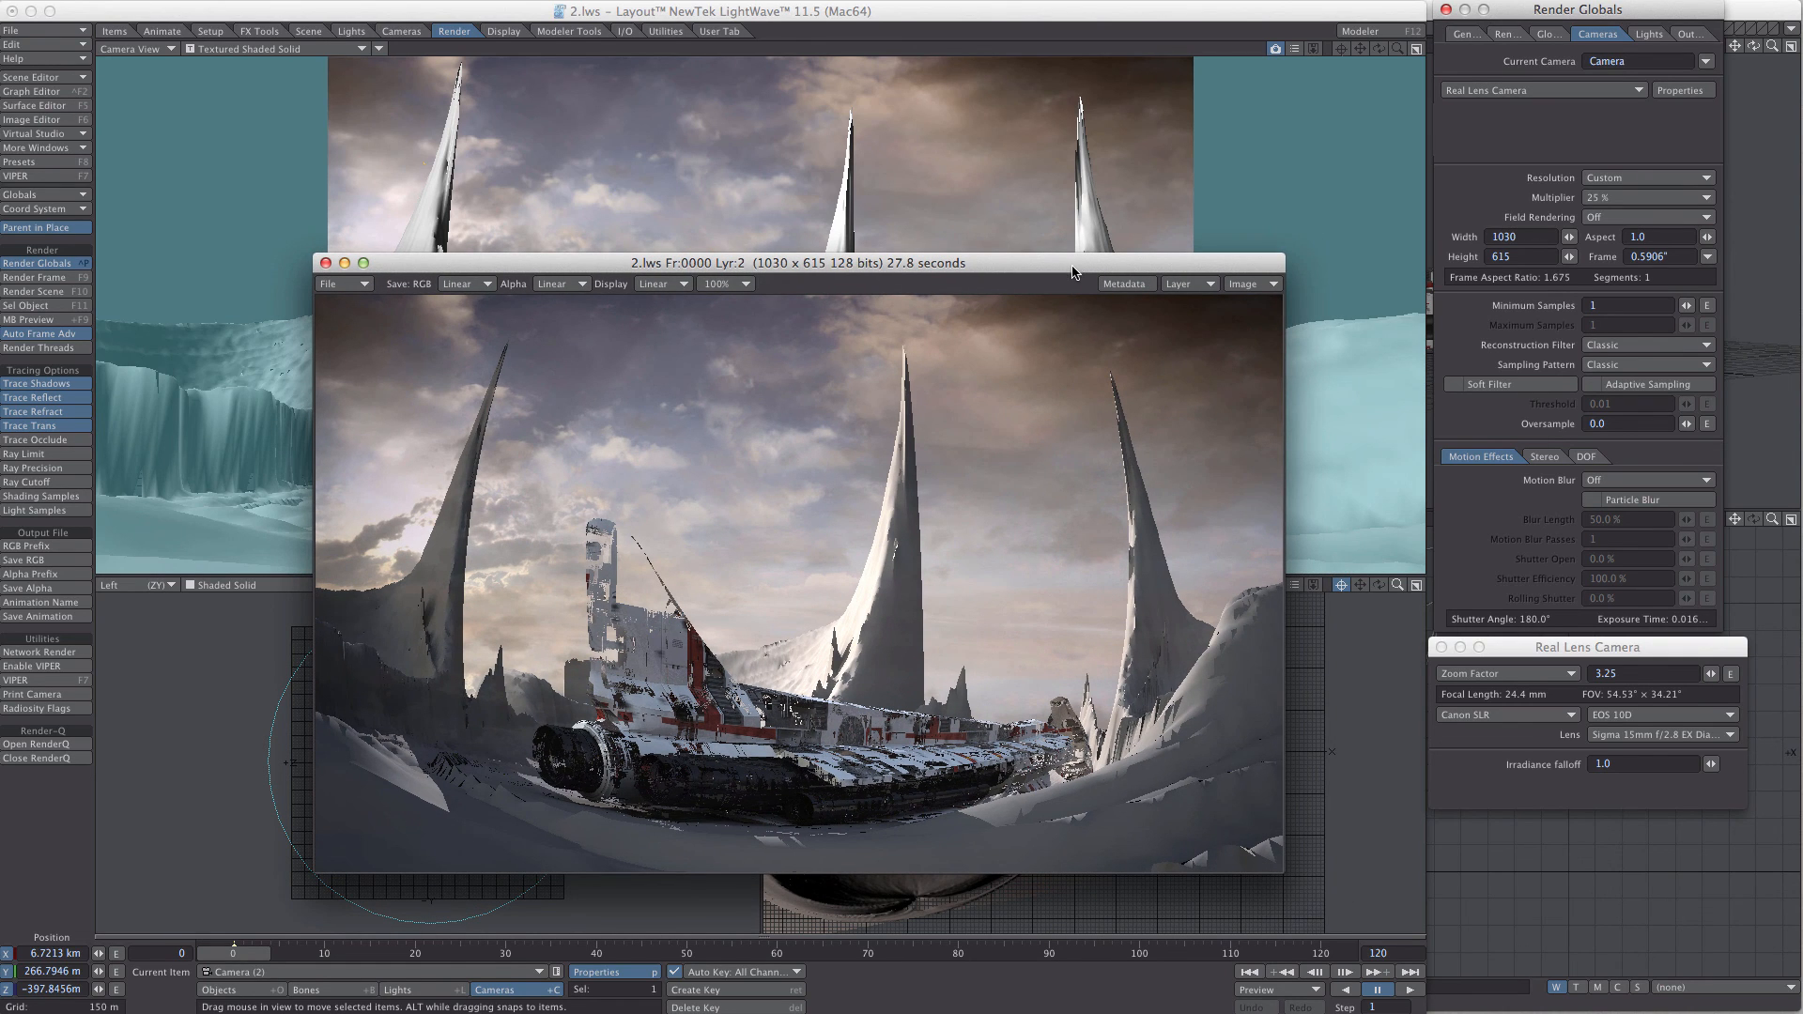
left_click(326, 263)
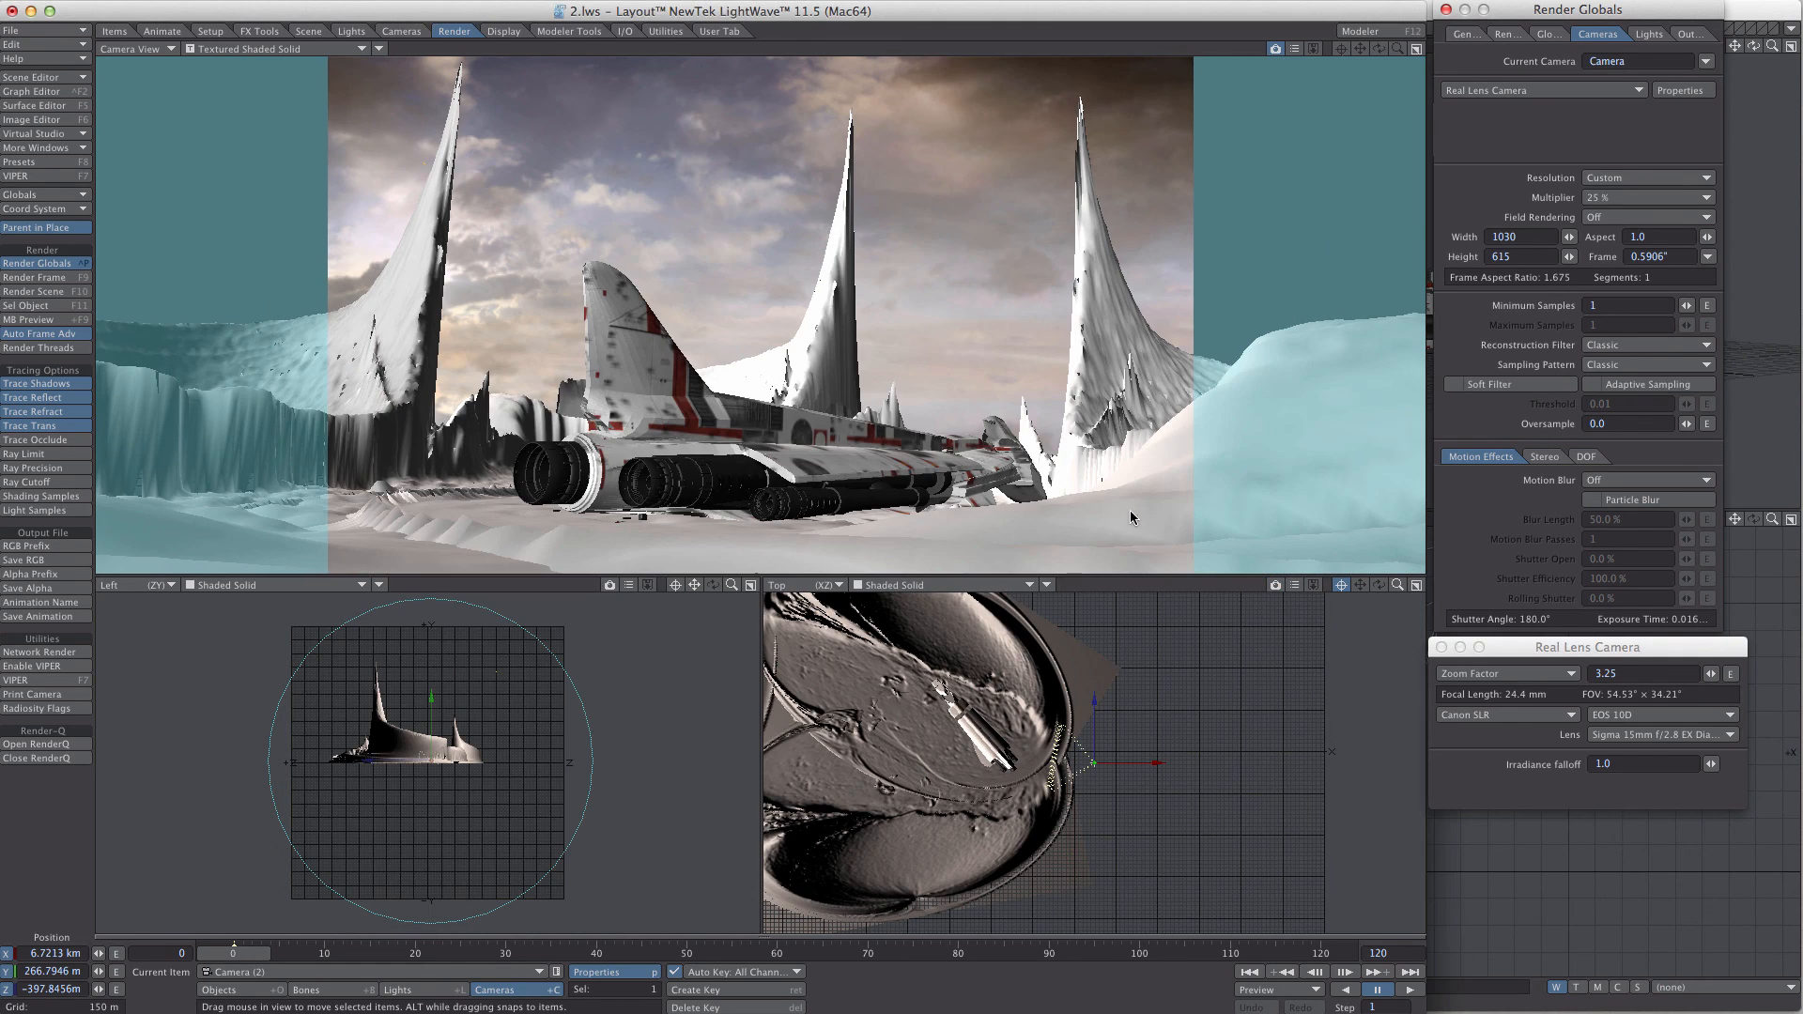
- Set the camera's resolution multiplier to 50% and its minimum samples to 20
left_click(1645, 197)
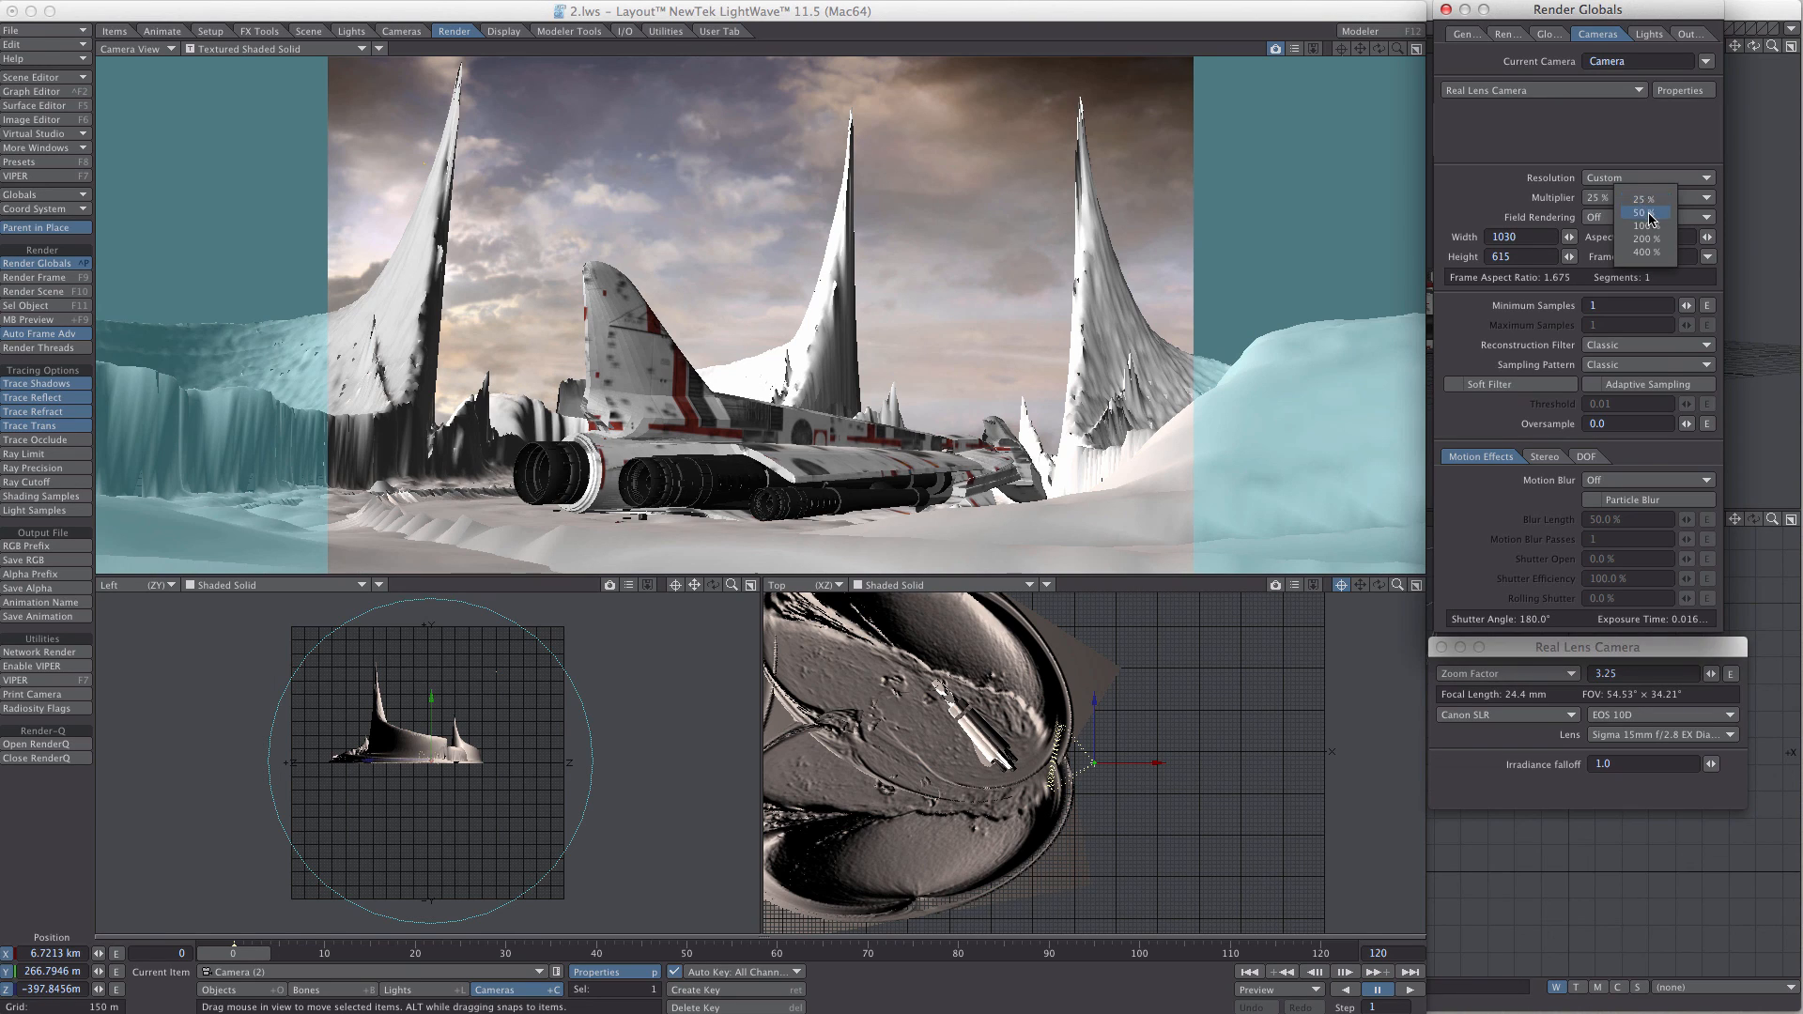
left_click(1641, 213)
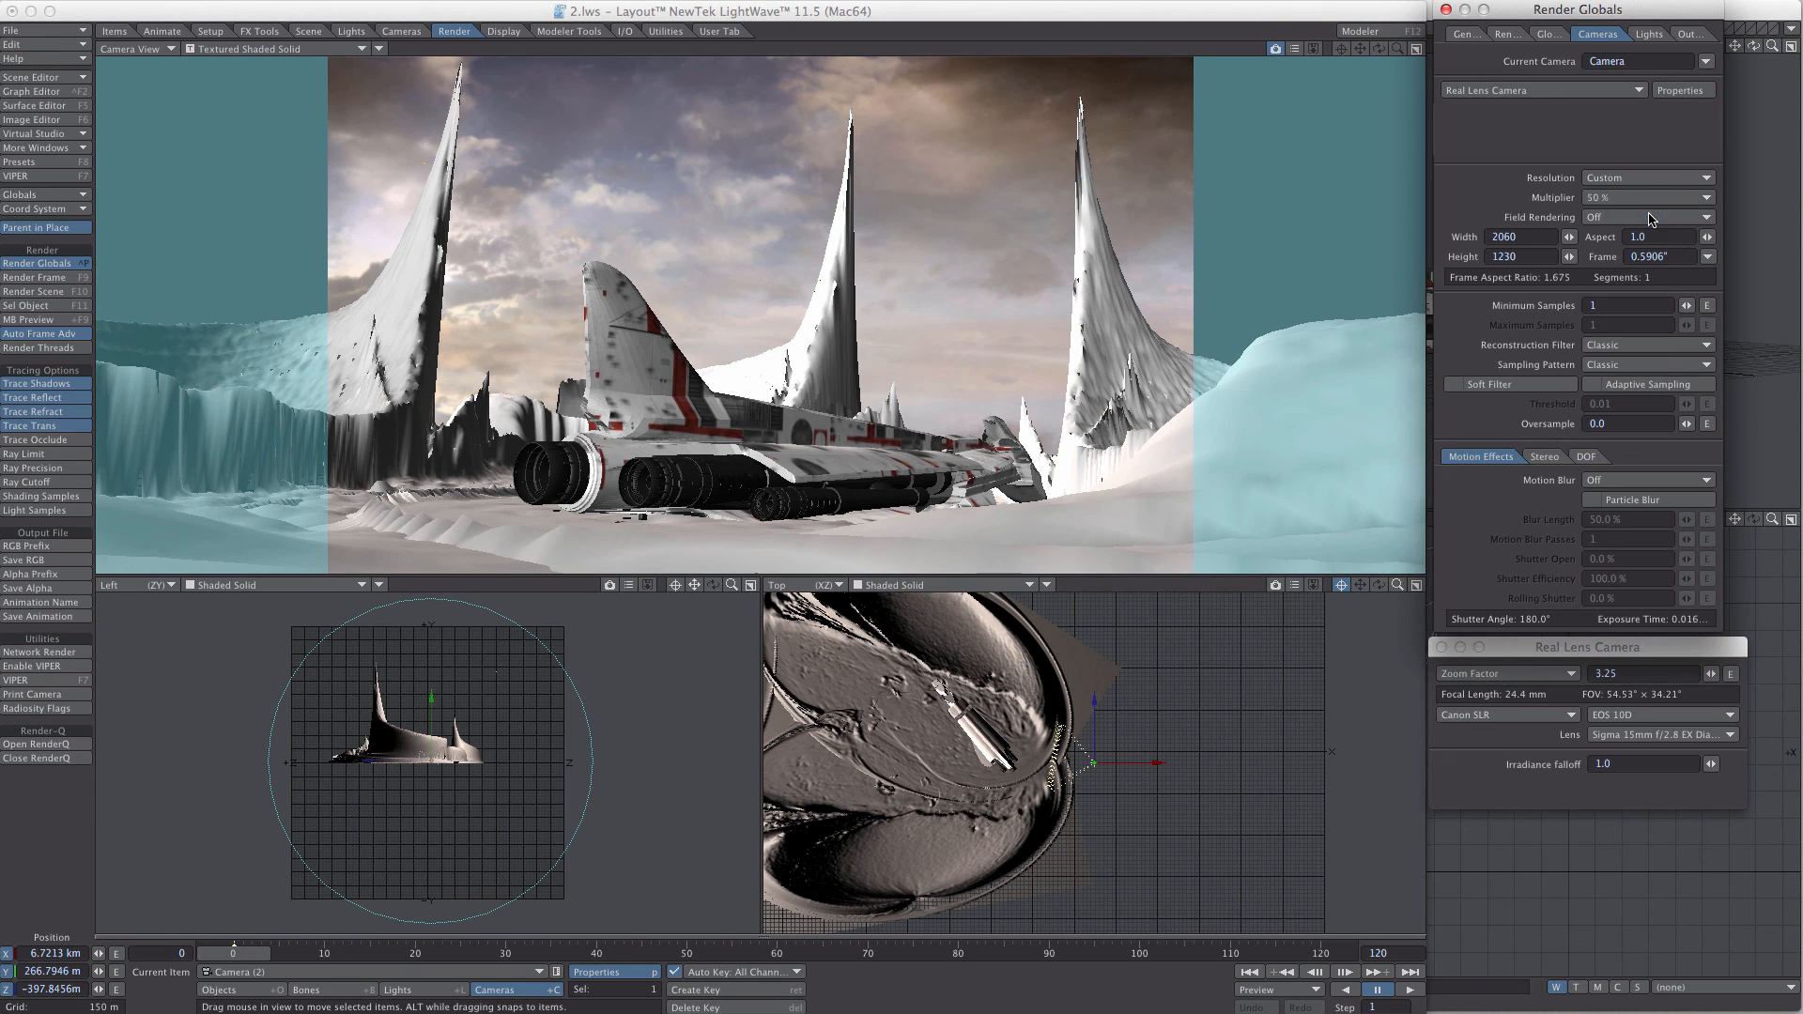
left_click(1613, 307)
type("20")
- Make the Cuiser ship the current object
left_click(278, 988)
left_click(279, 975)
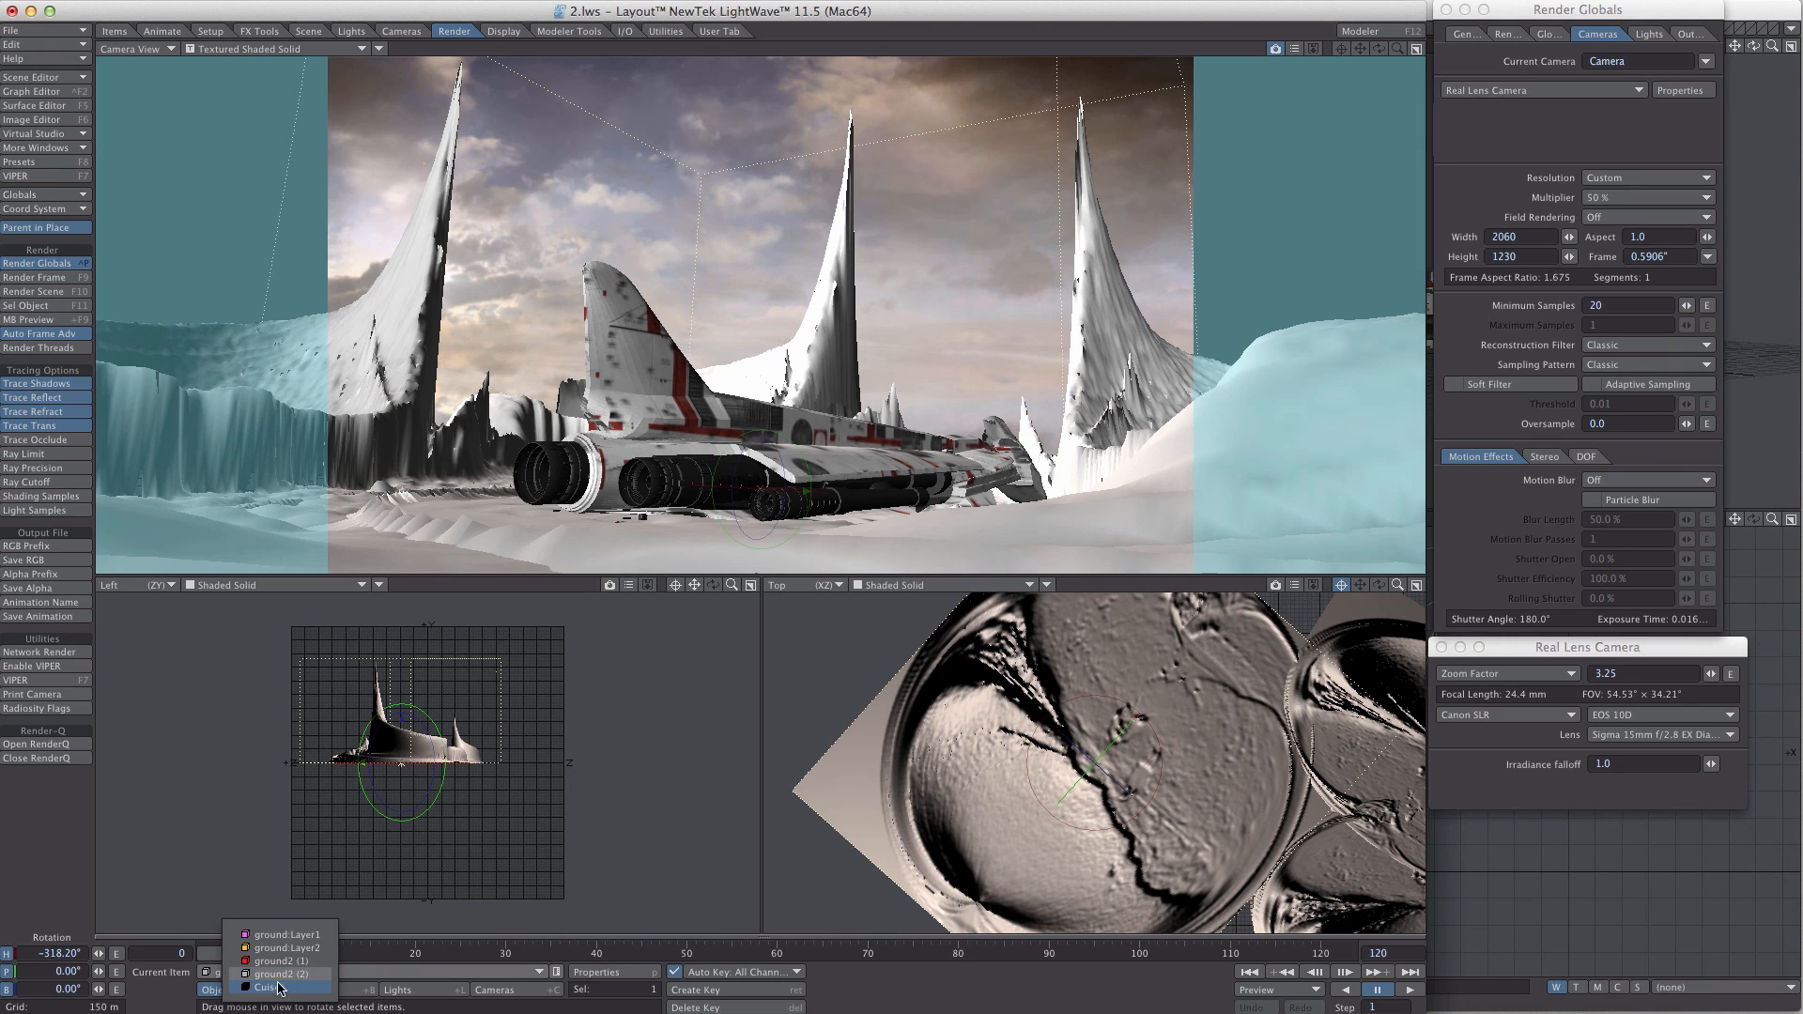
left_click(273, 988)
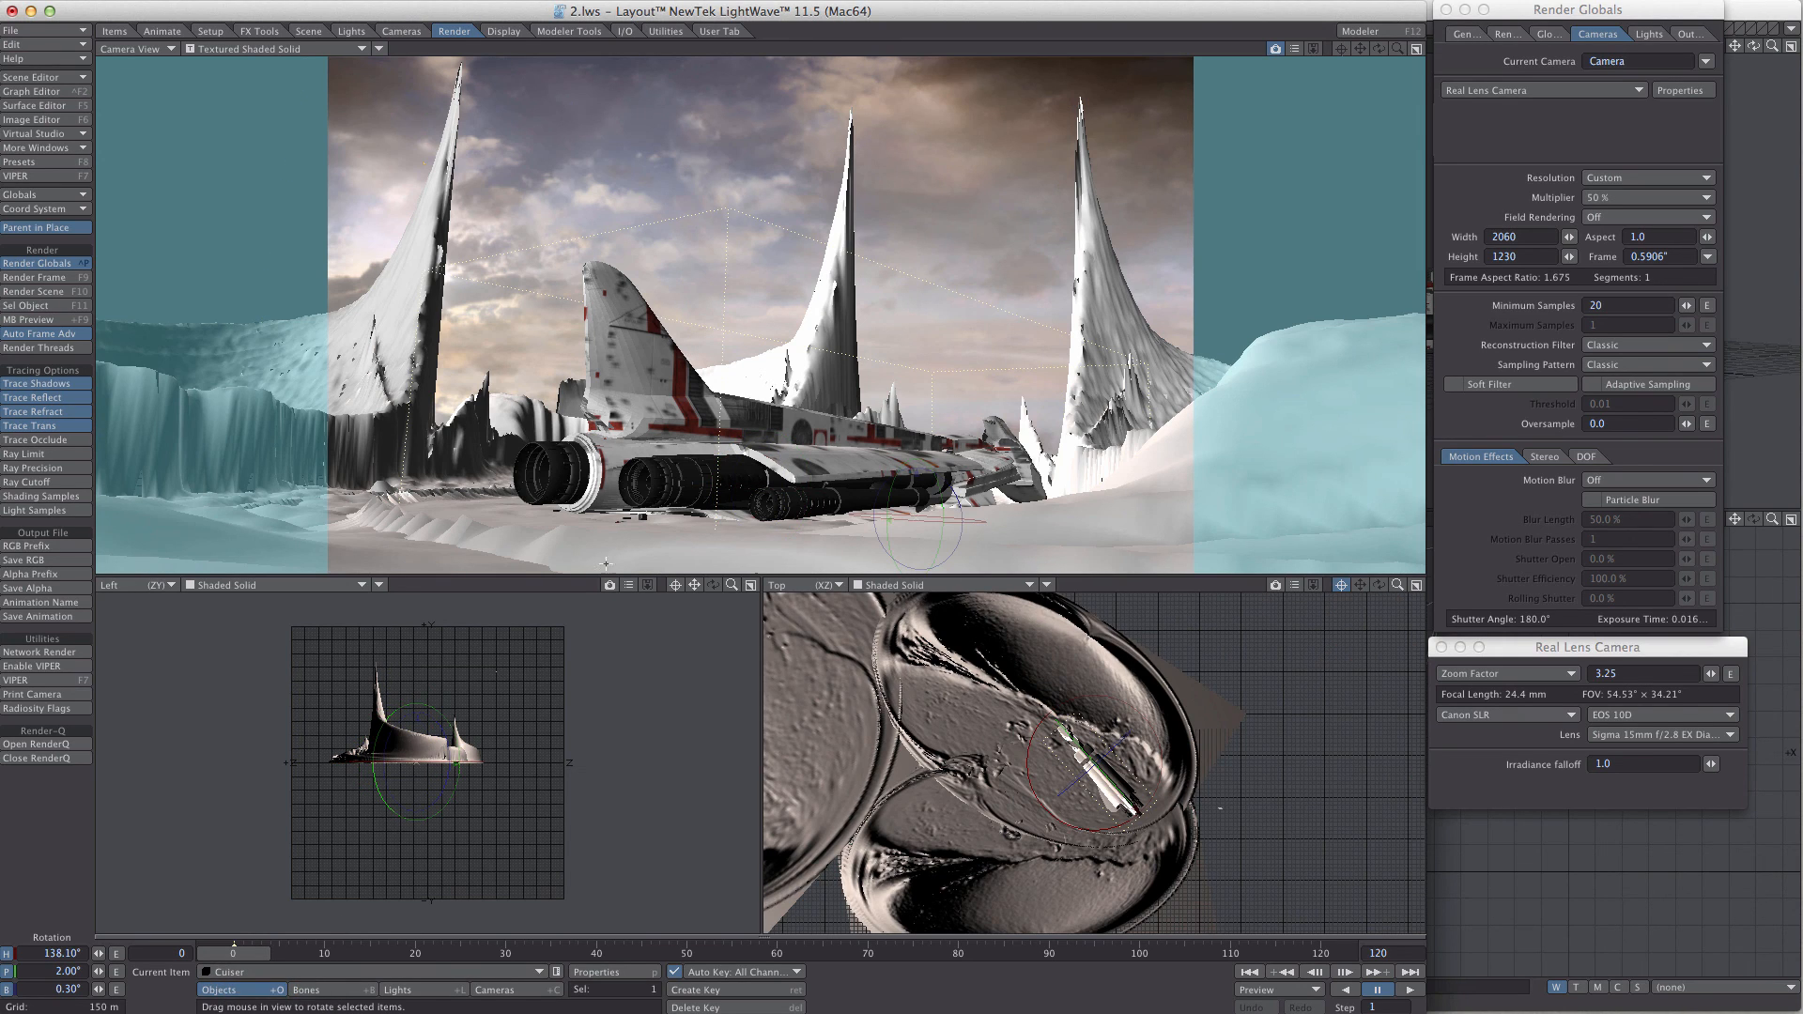